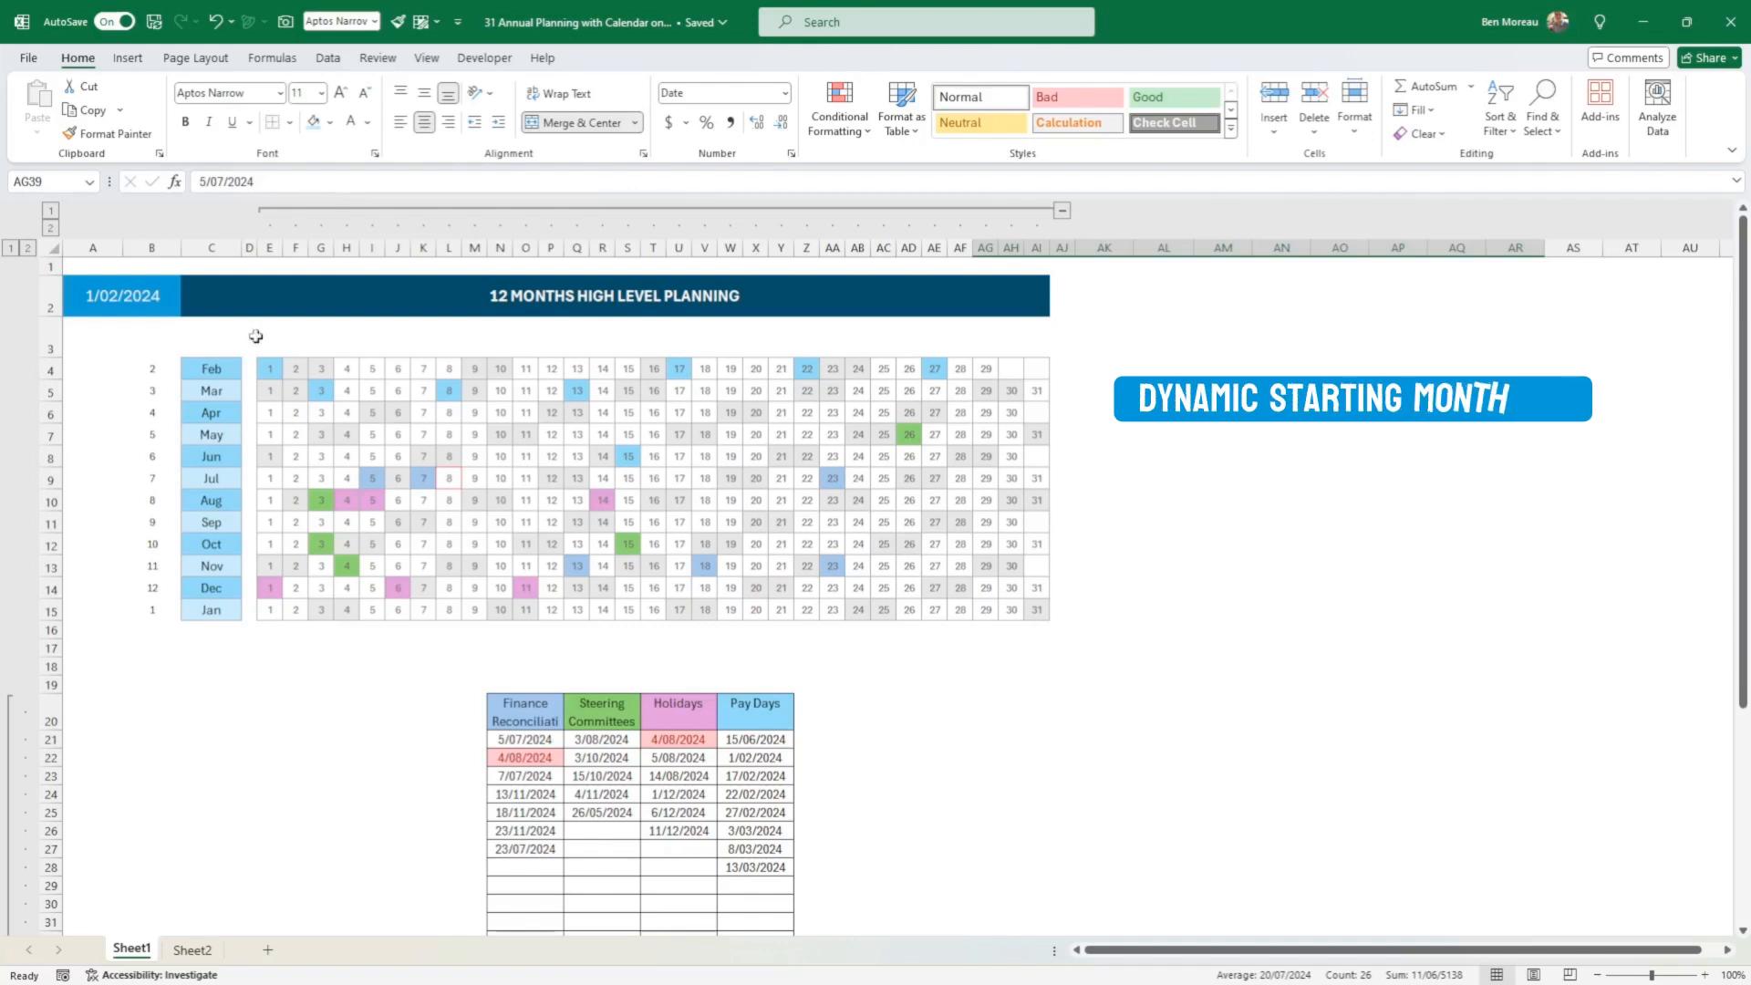
Step: Set the planner's starting date in cell A2 to 1/4
click(116, 295)
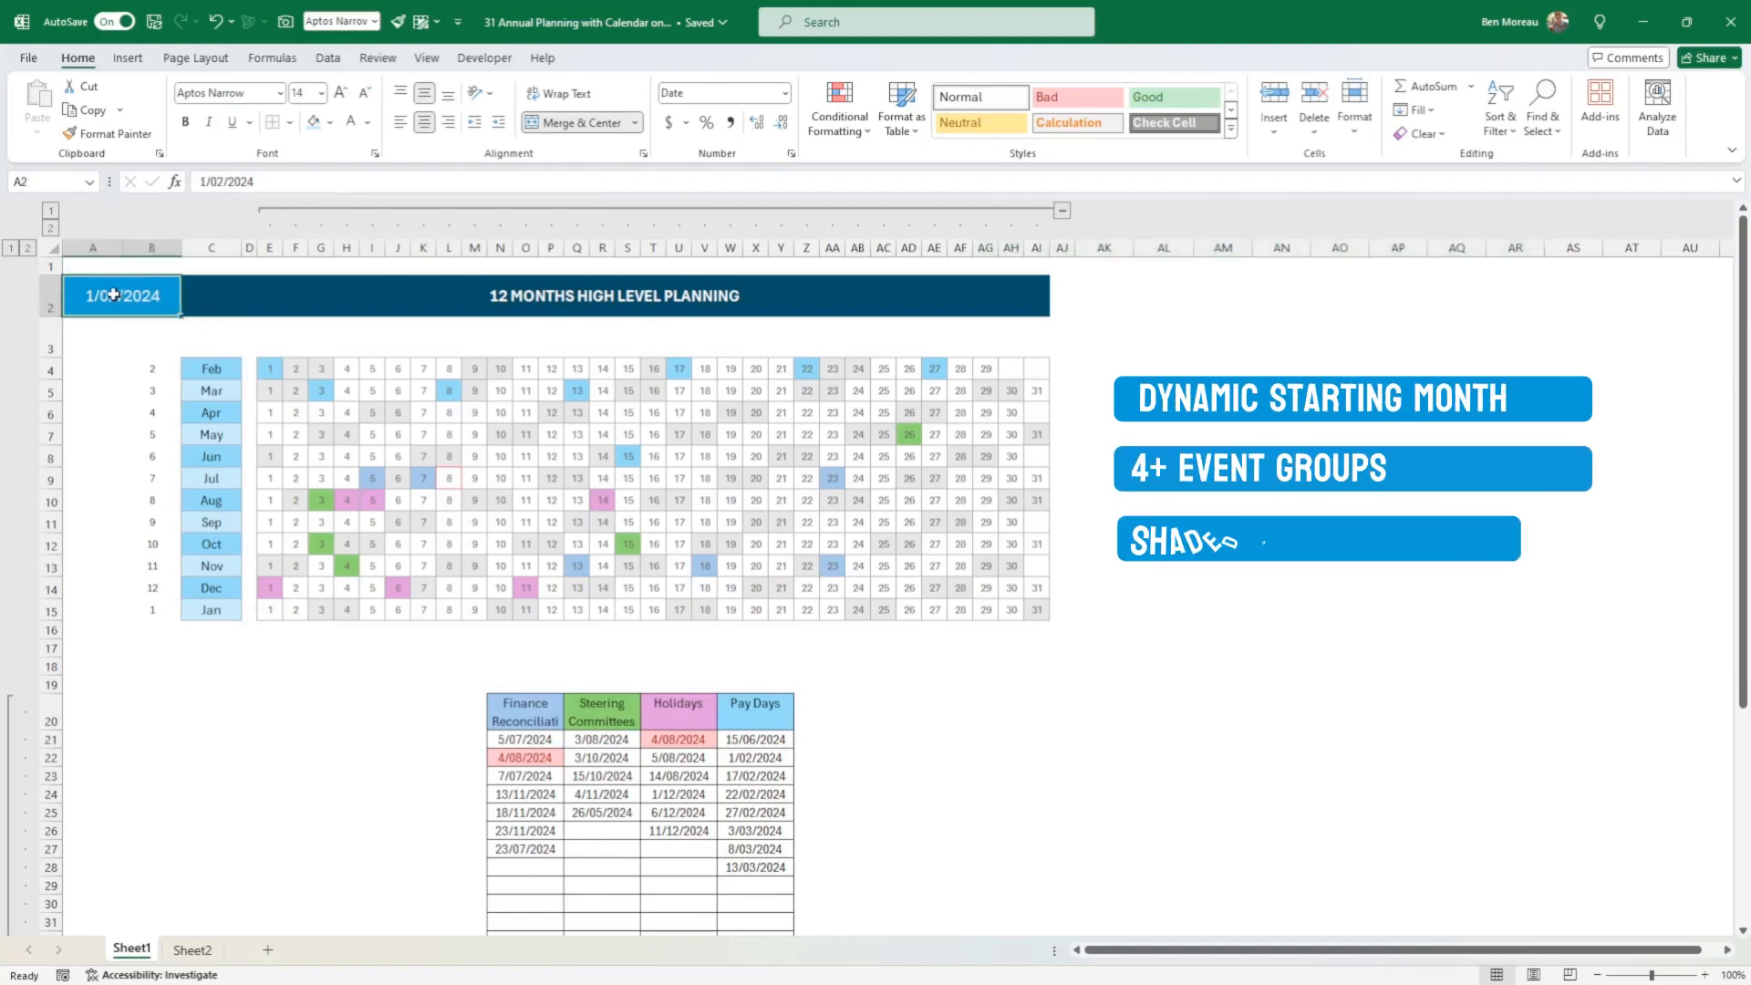
text(1/4)
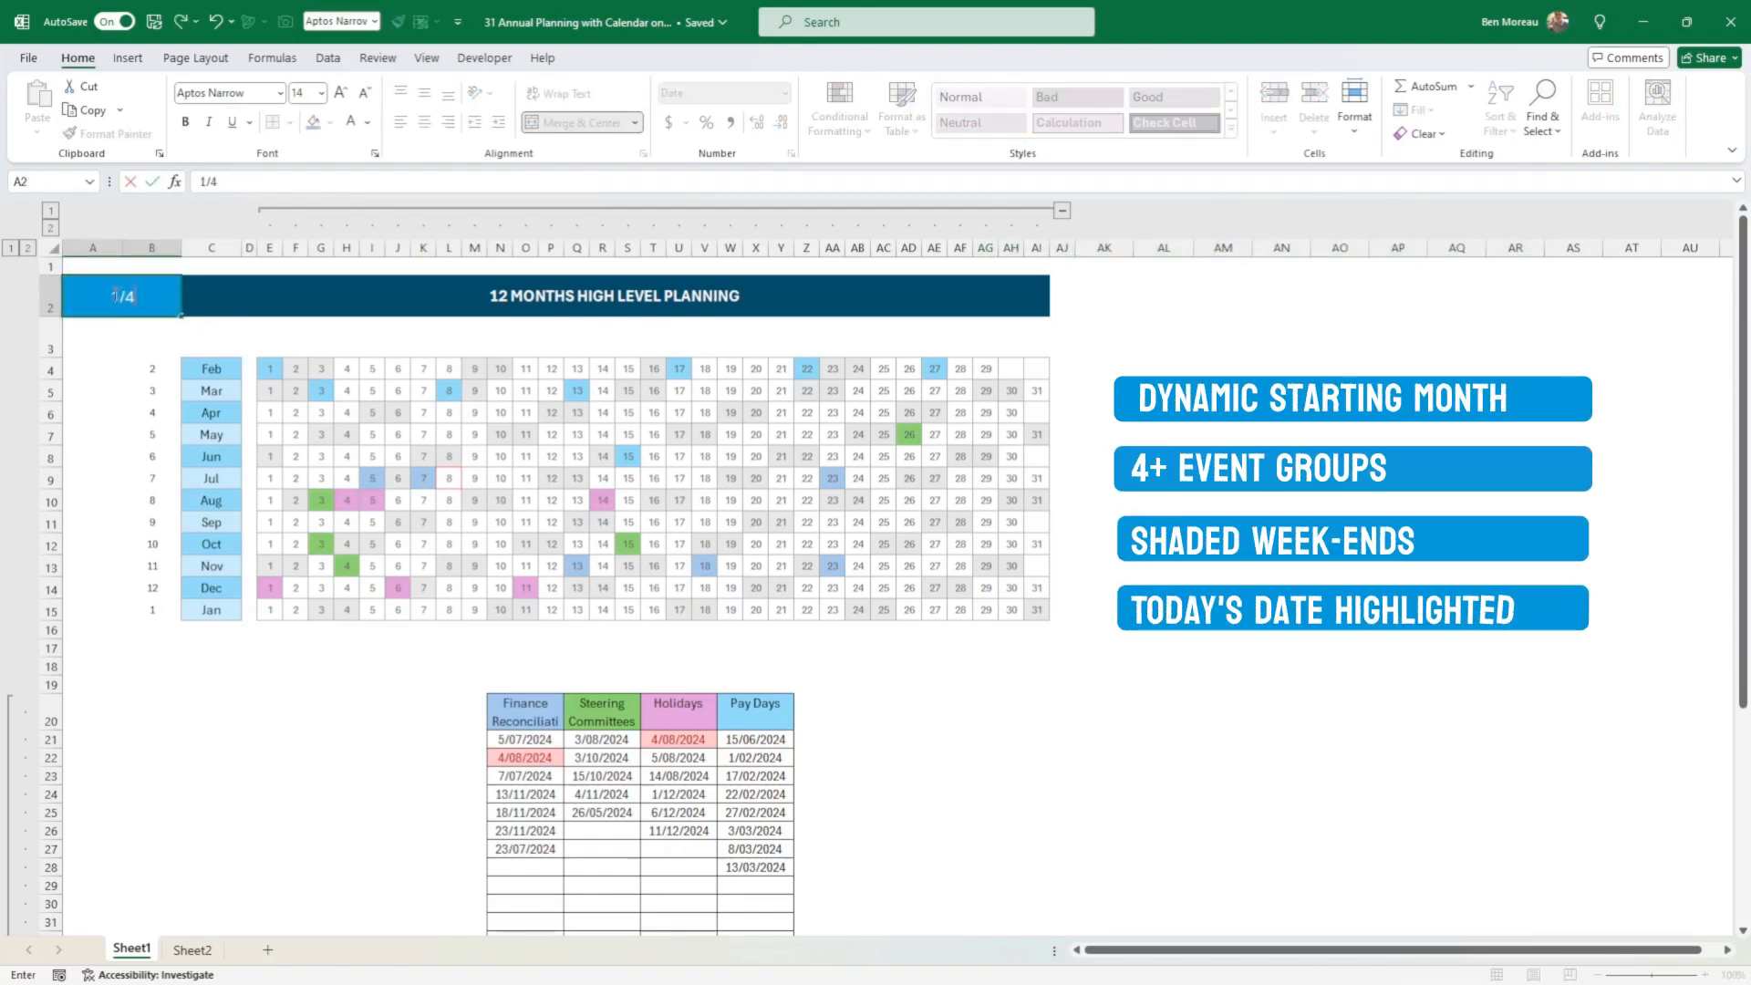
key(Return)
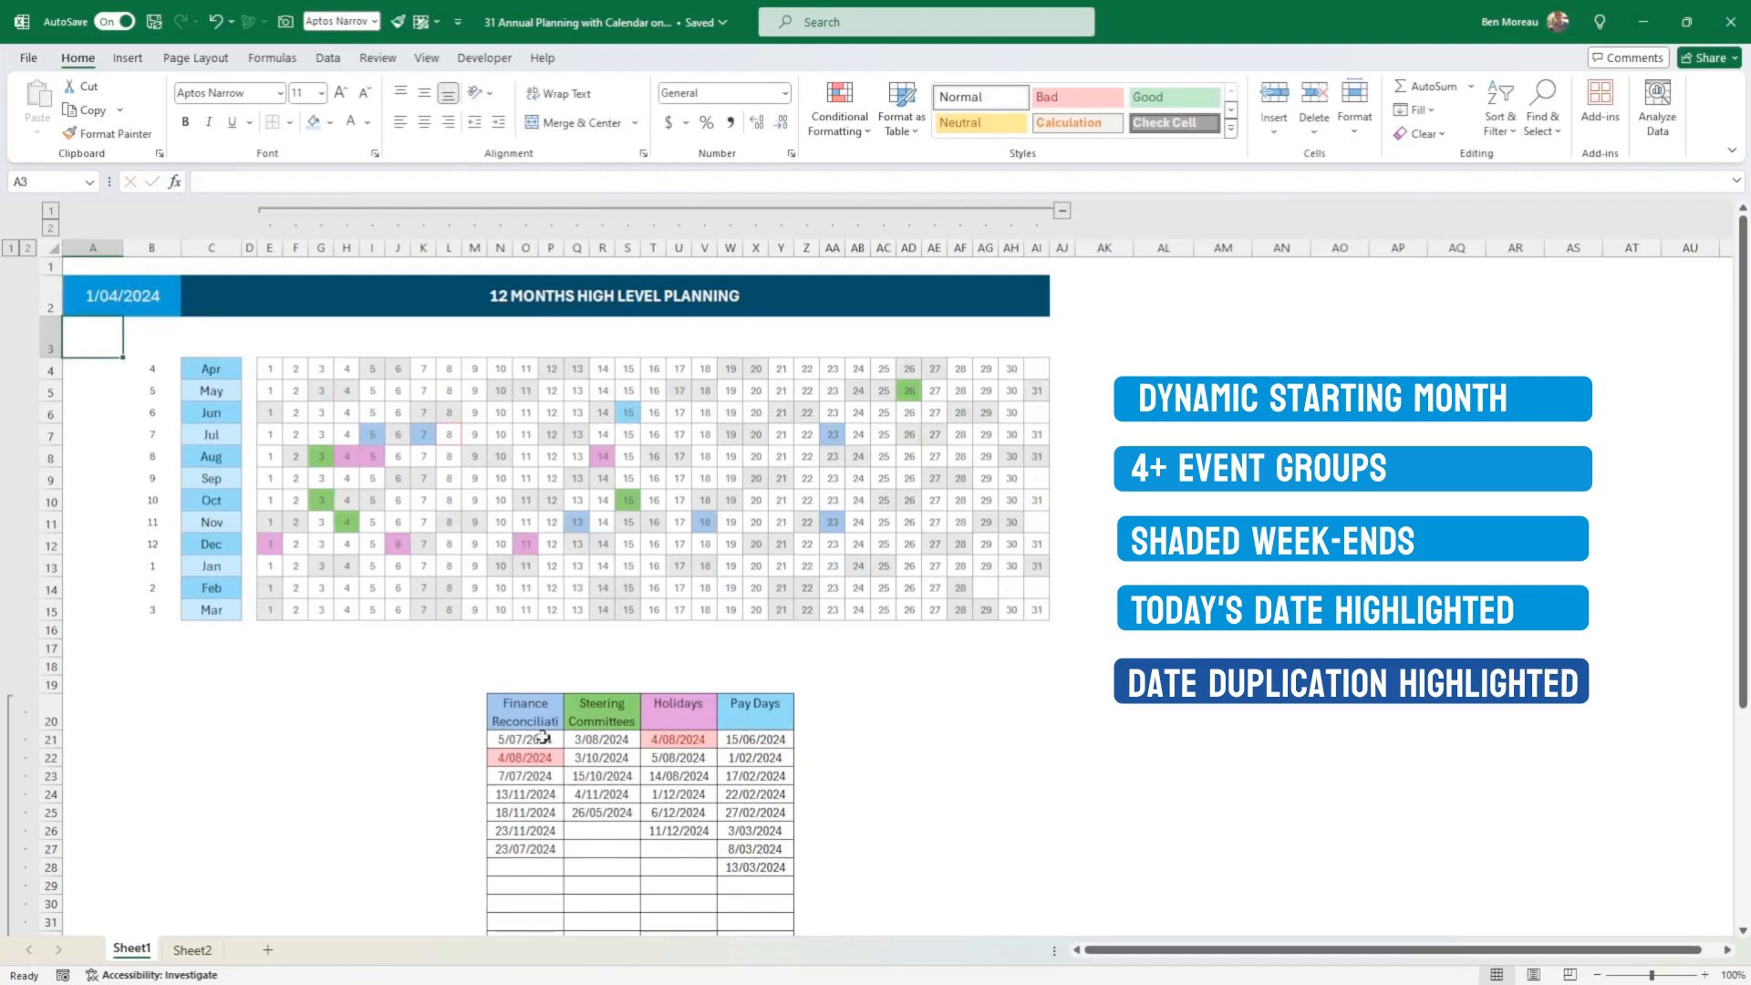
drag(524, 713, 739, 718)
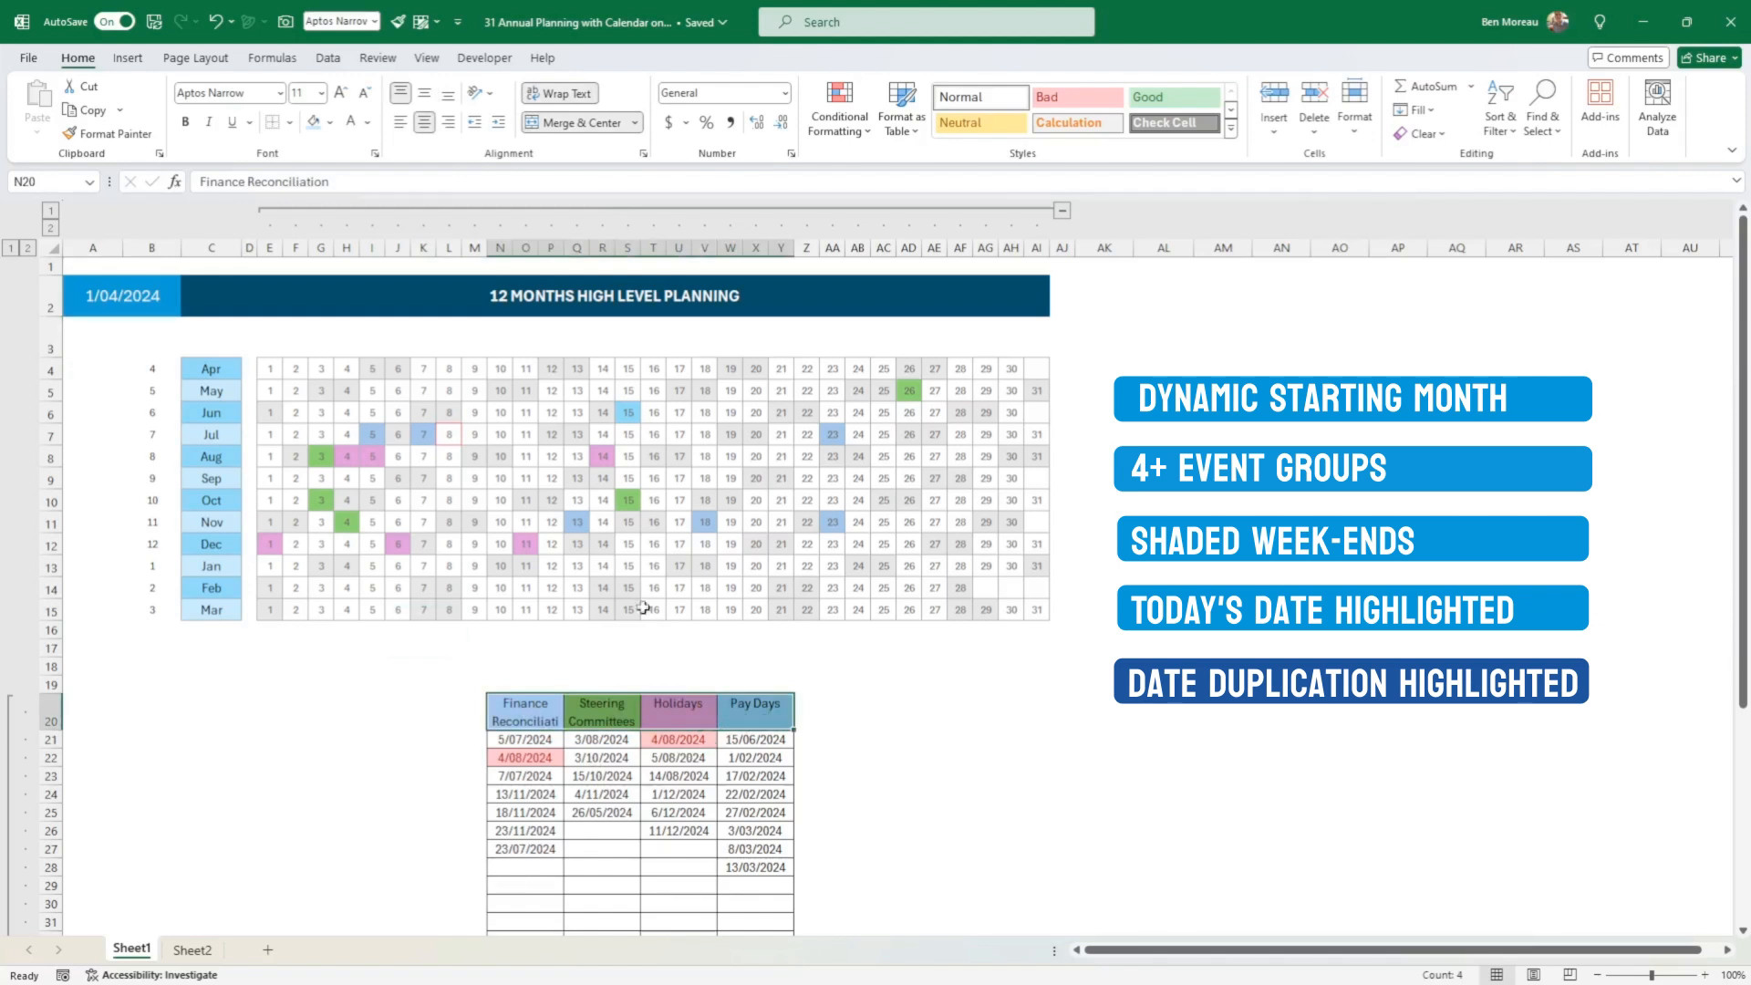
click(430, 585)
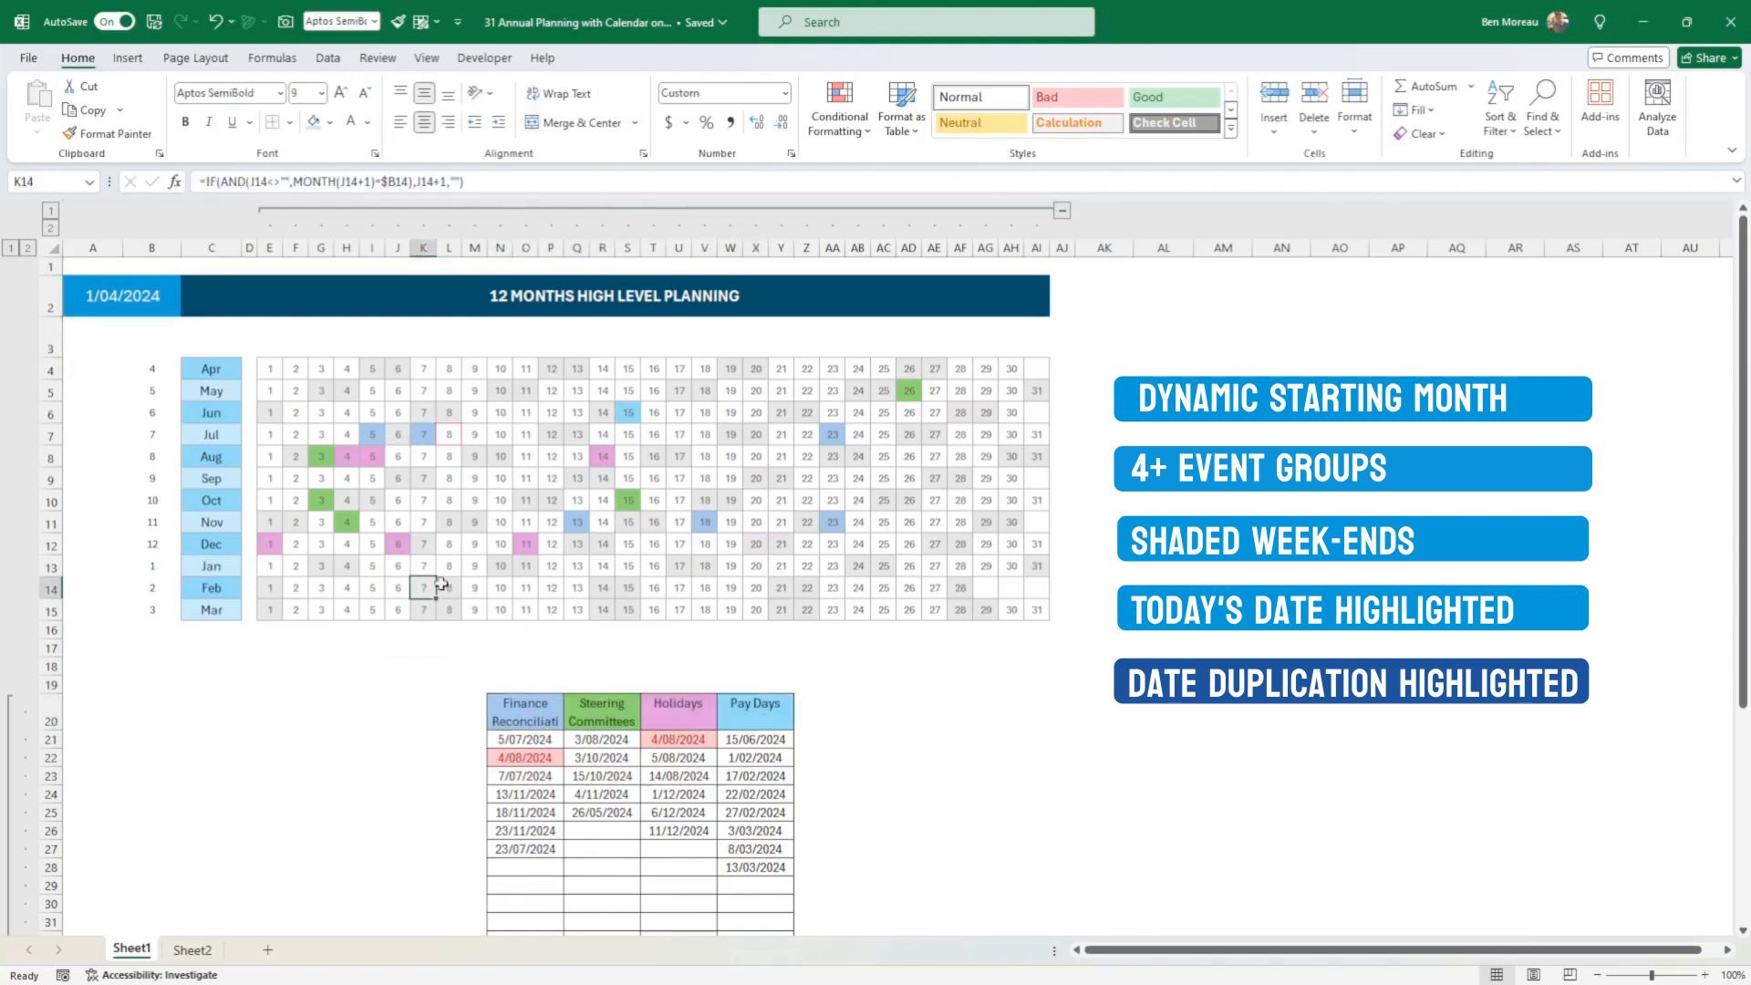
click(442, 436)
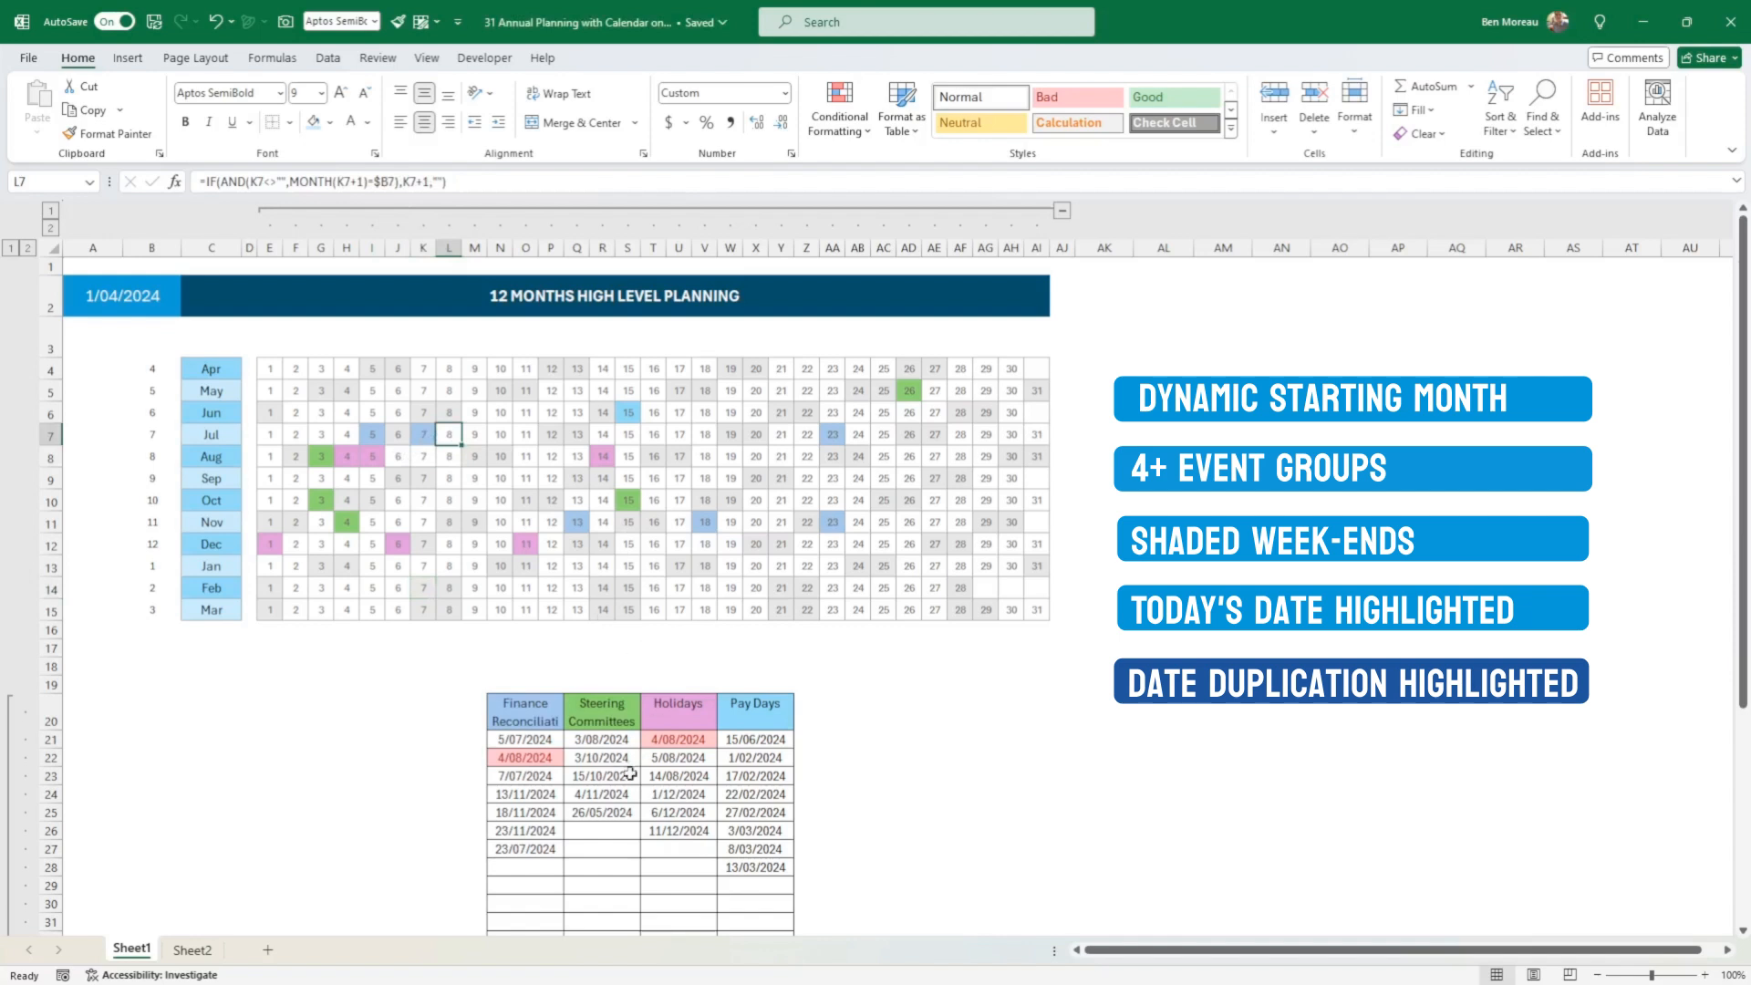
click(881, 756)
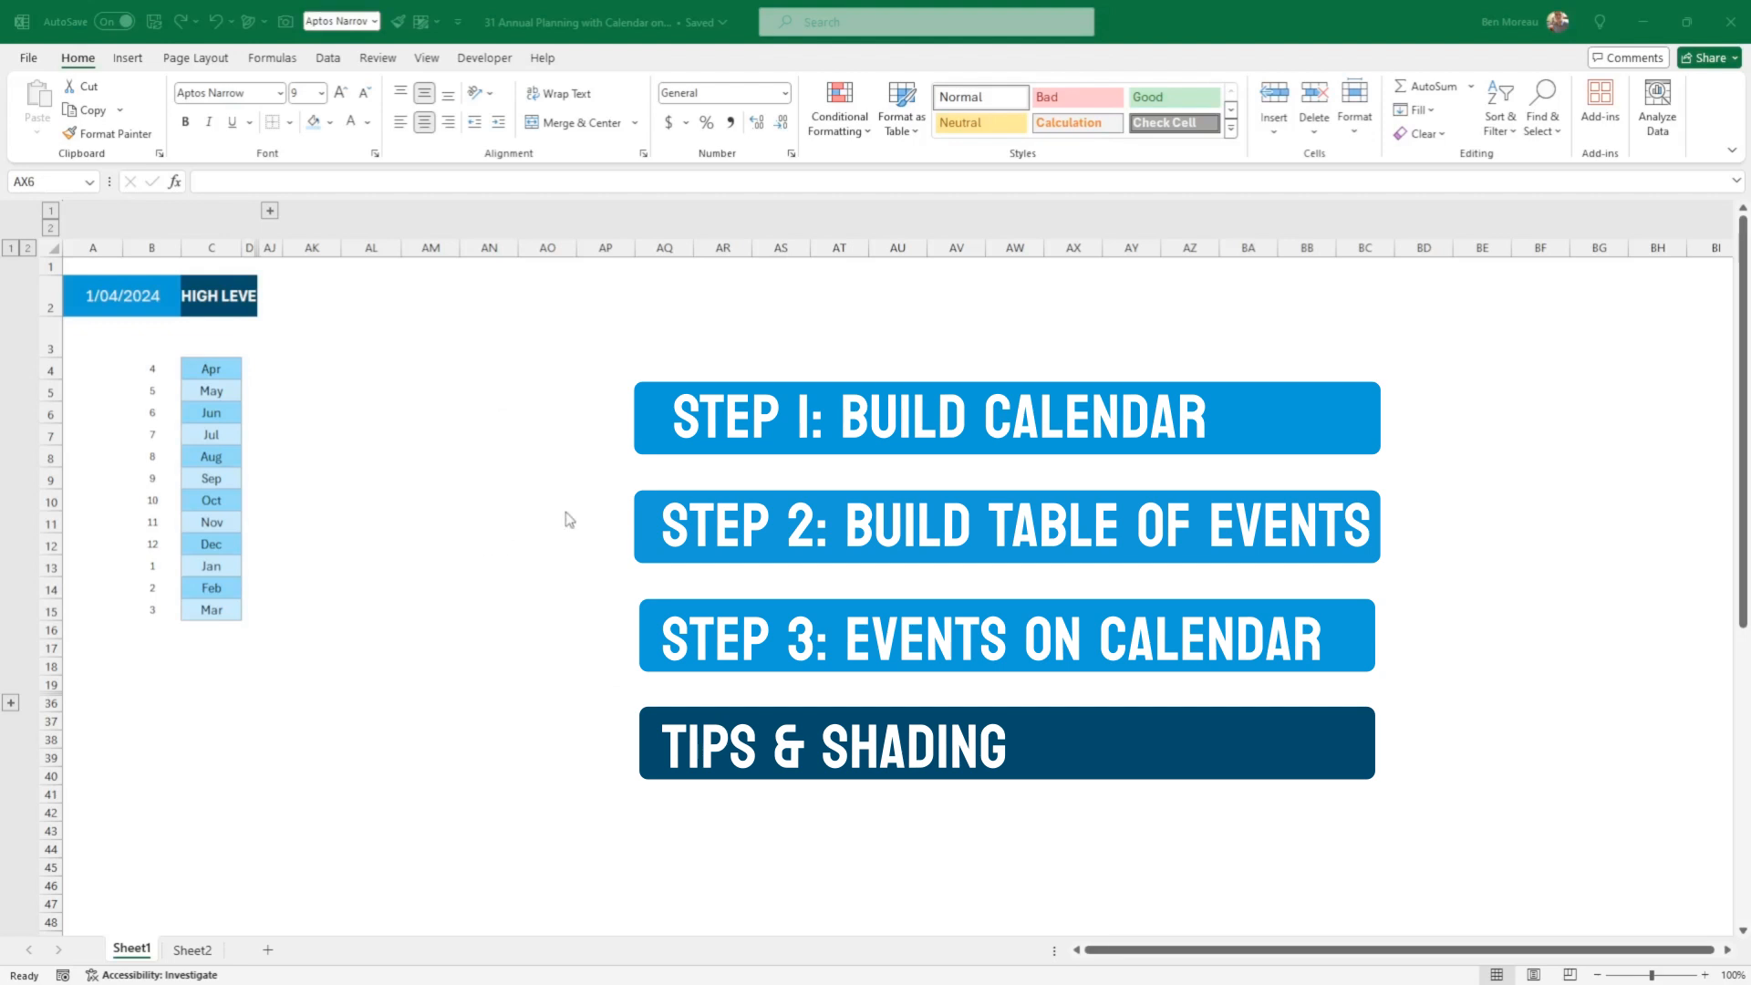
click(491, 451)
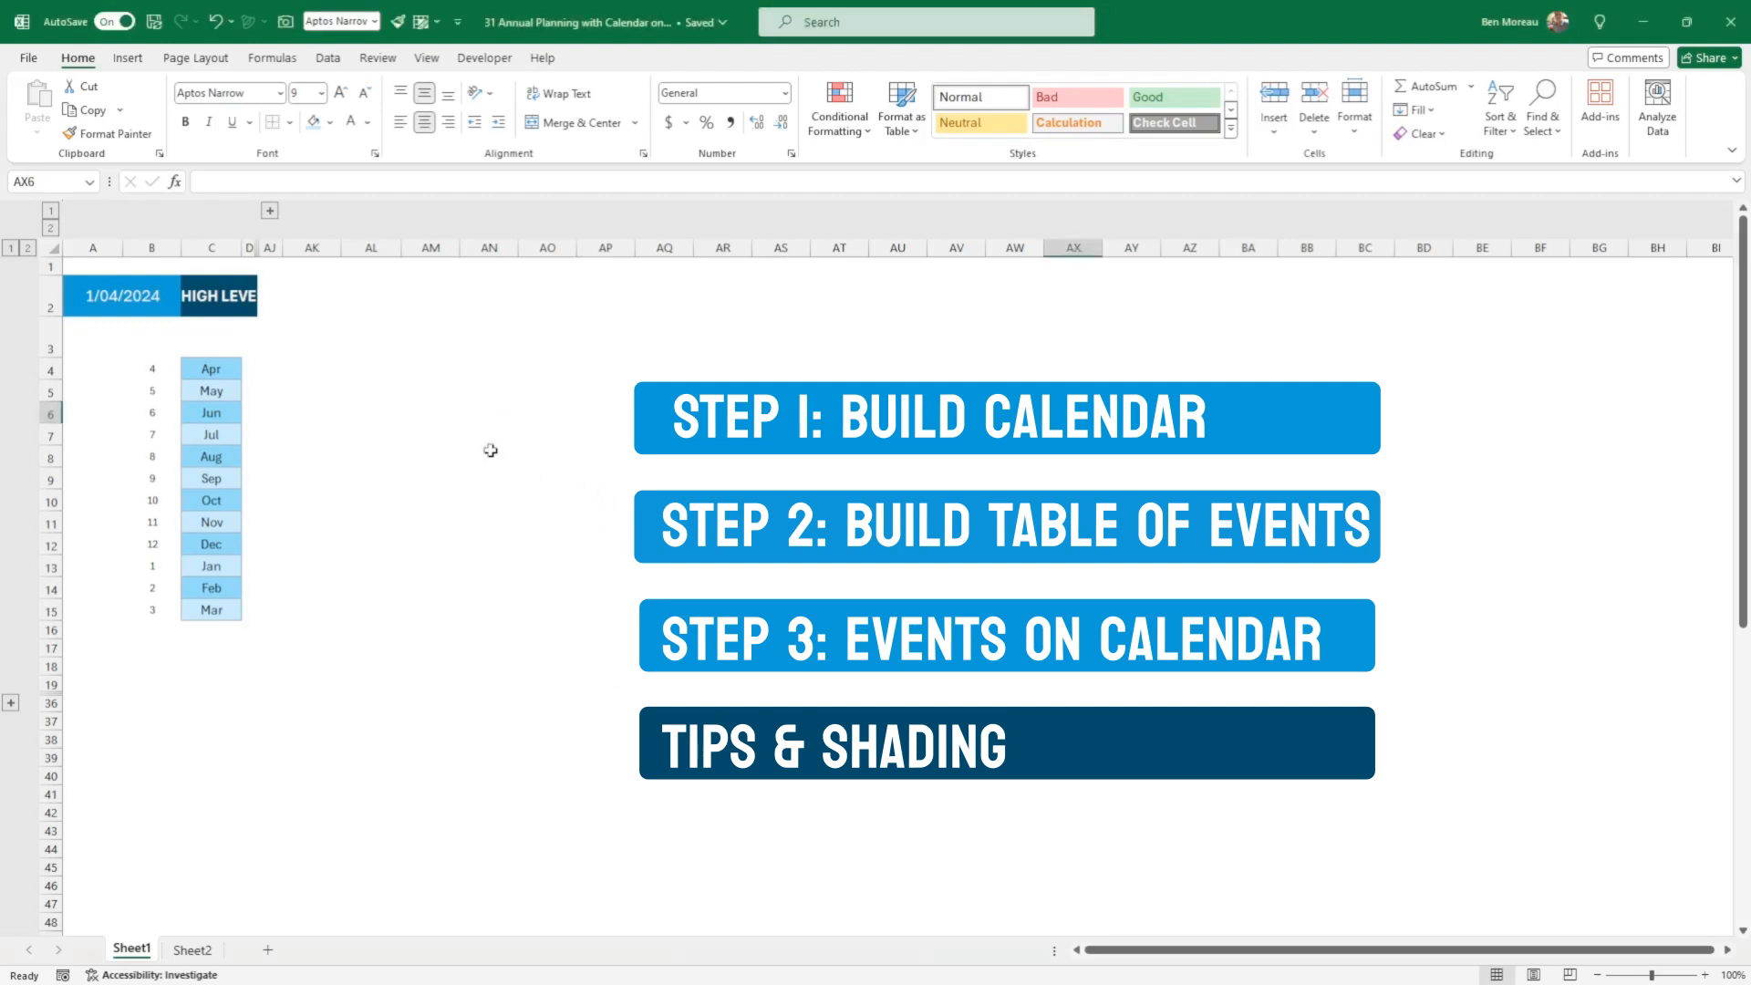
Step: Set the planner's starting date in cell A2 to 5/4
click(102, 287)
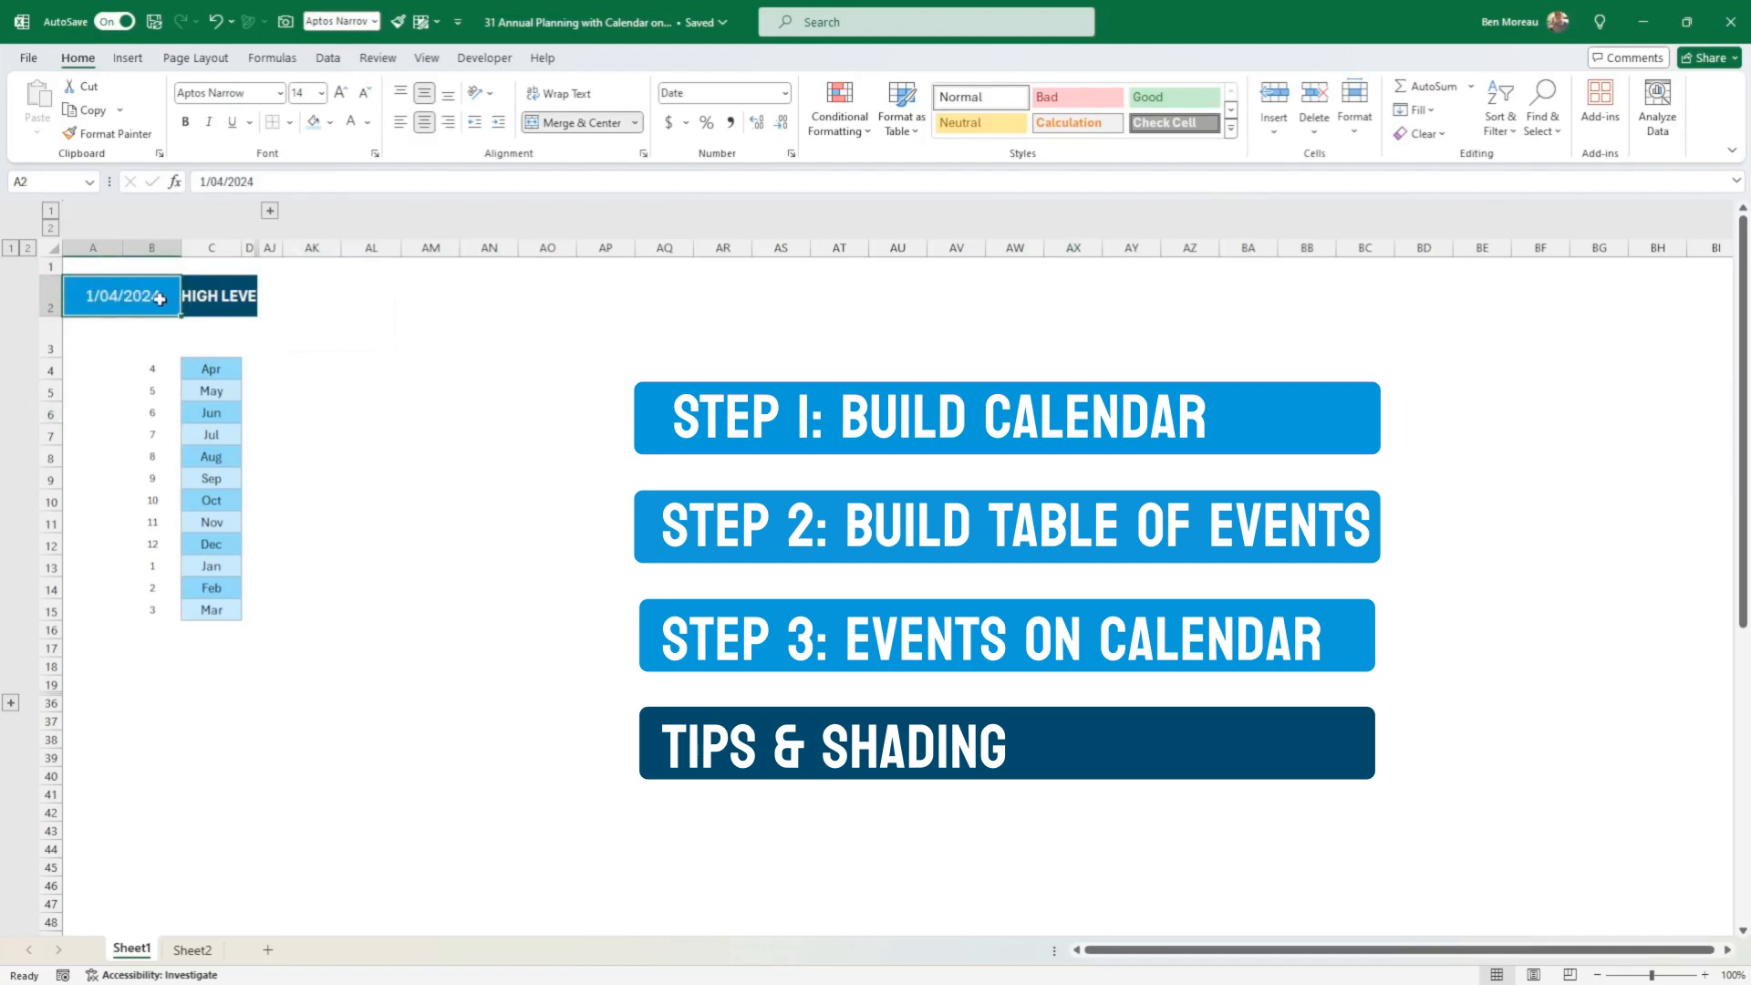
text(5/4)
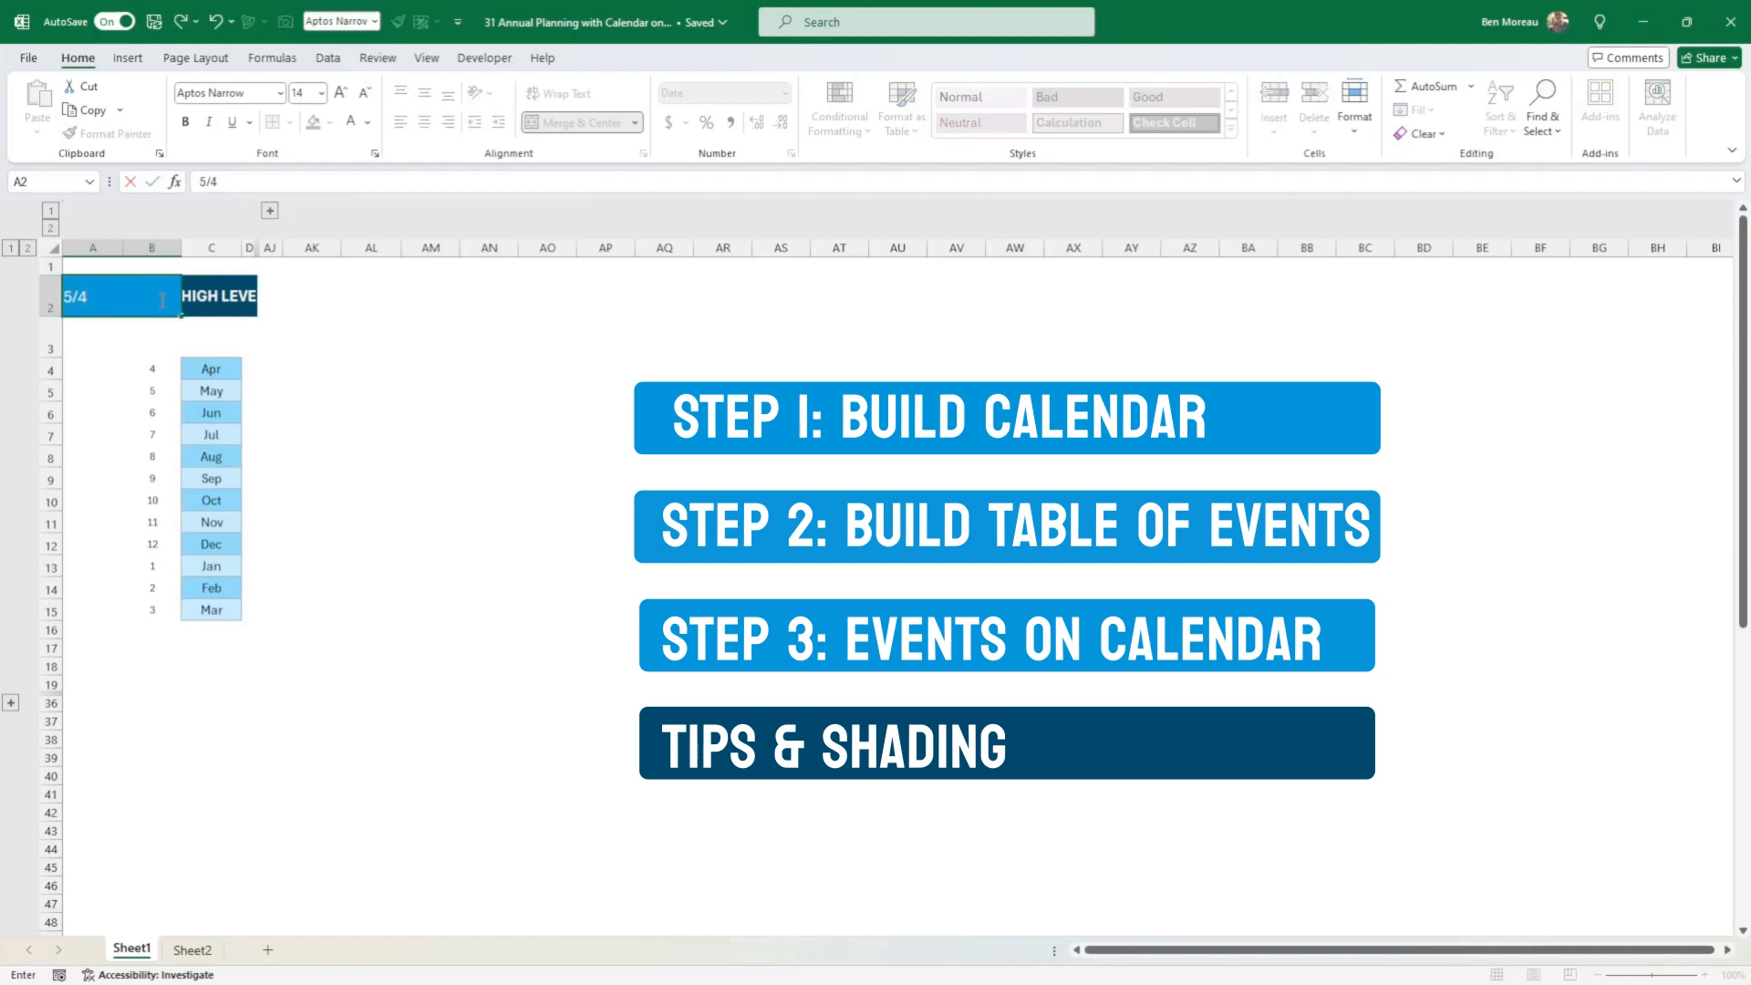
key(Return)
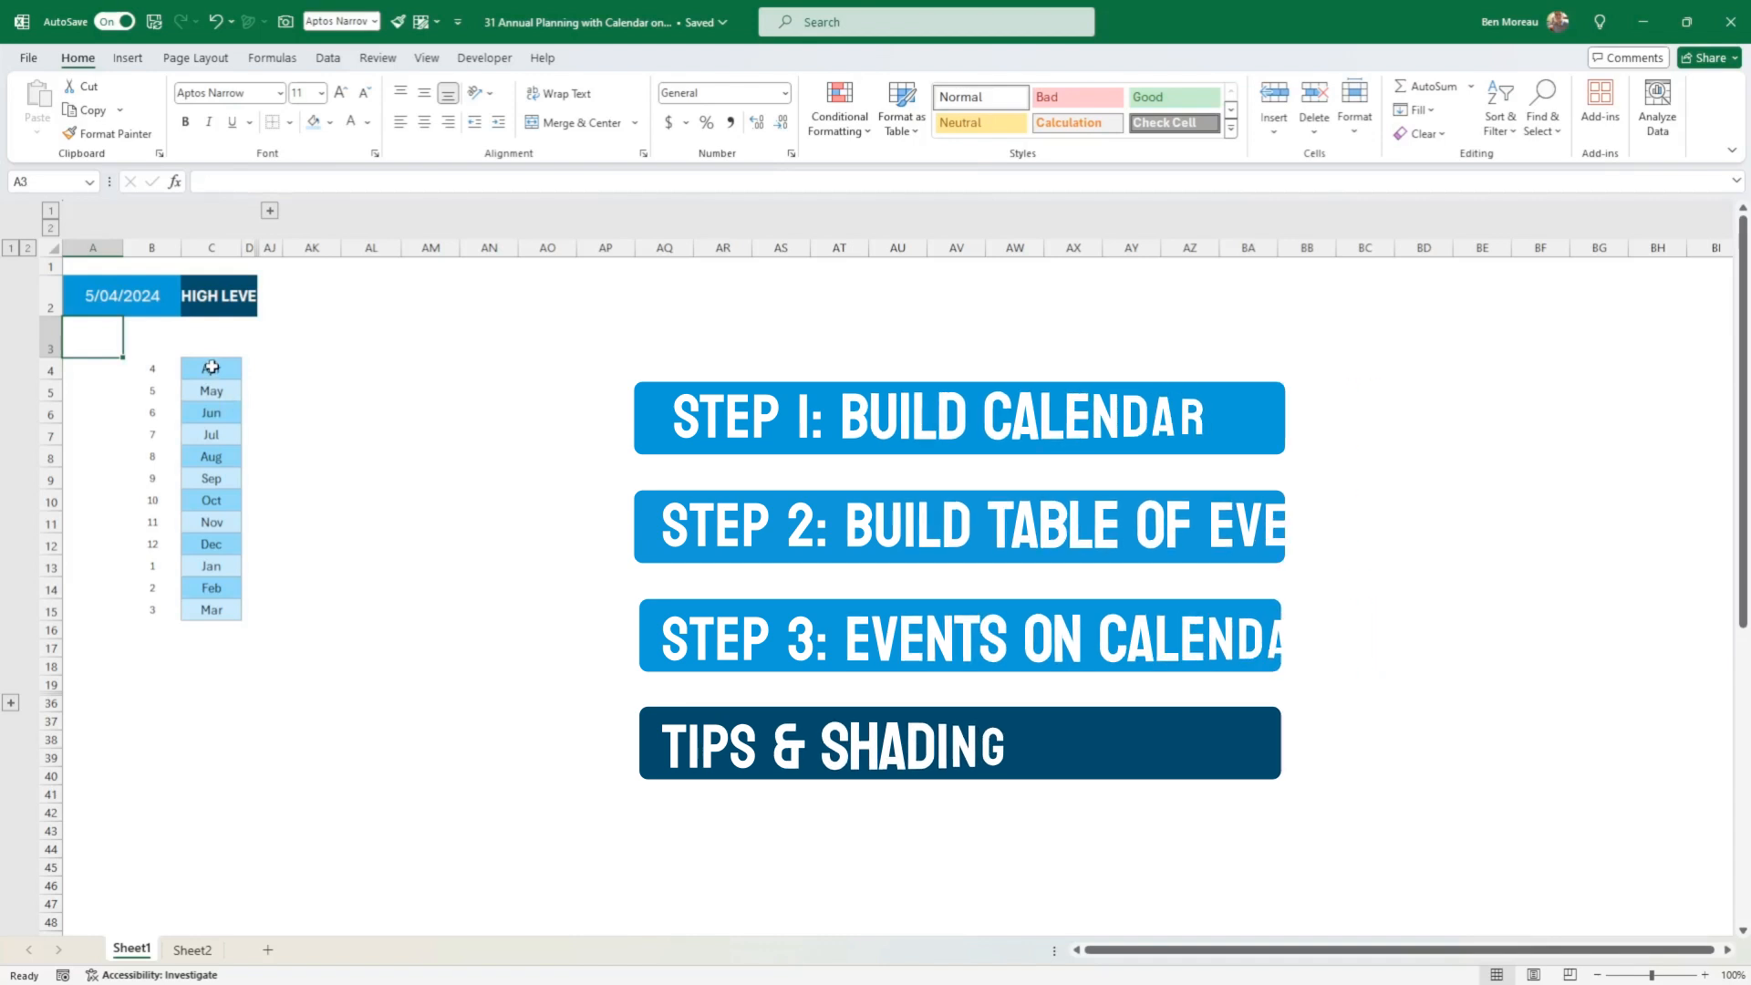
key(Up)
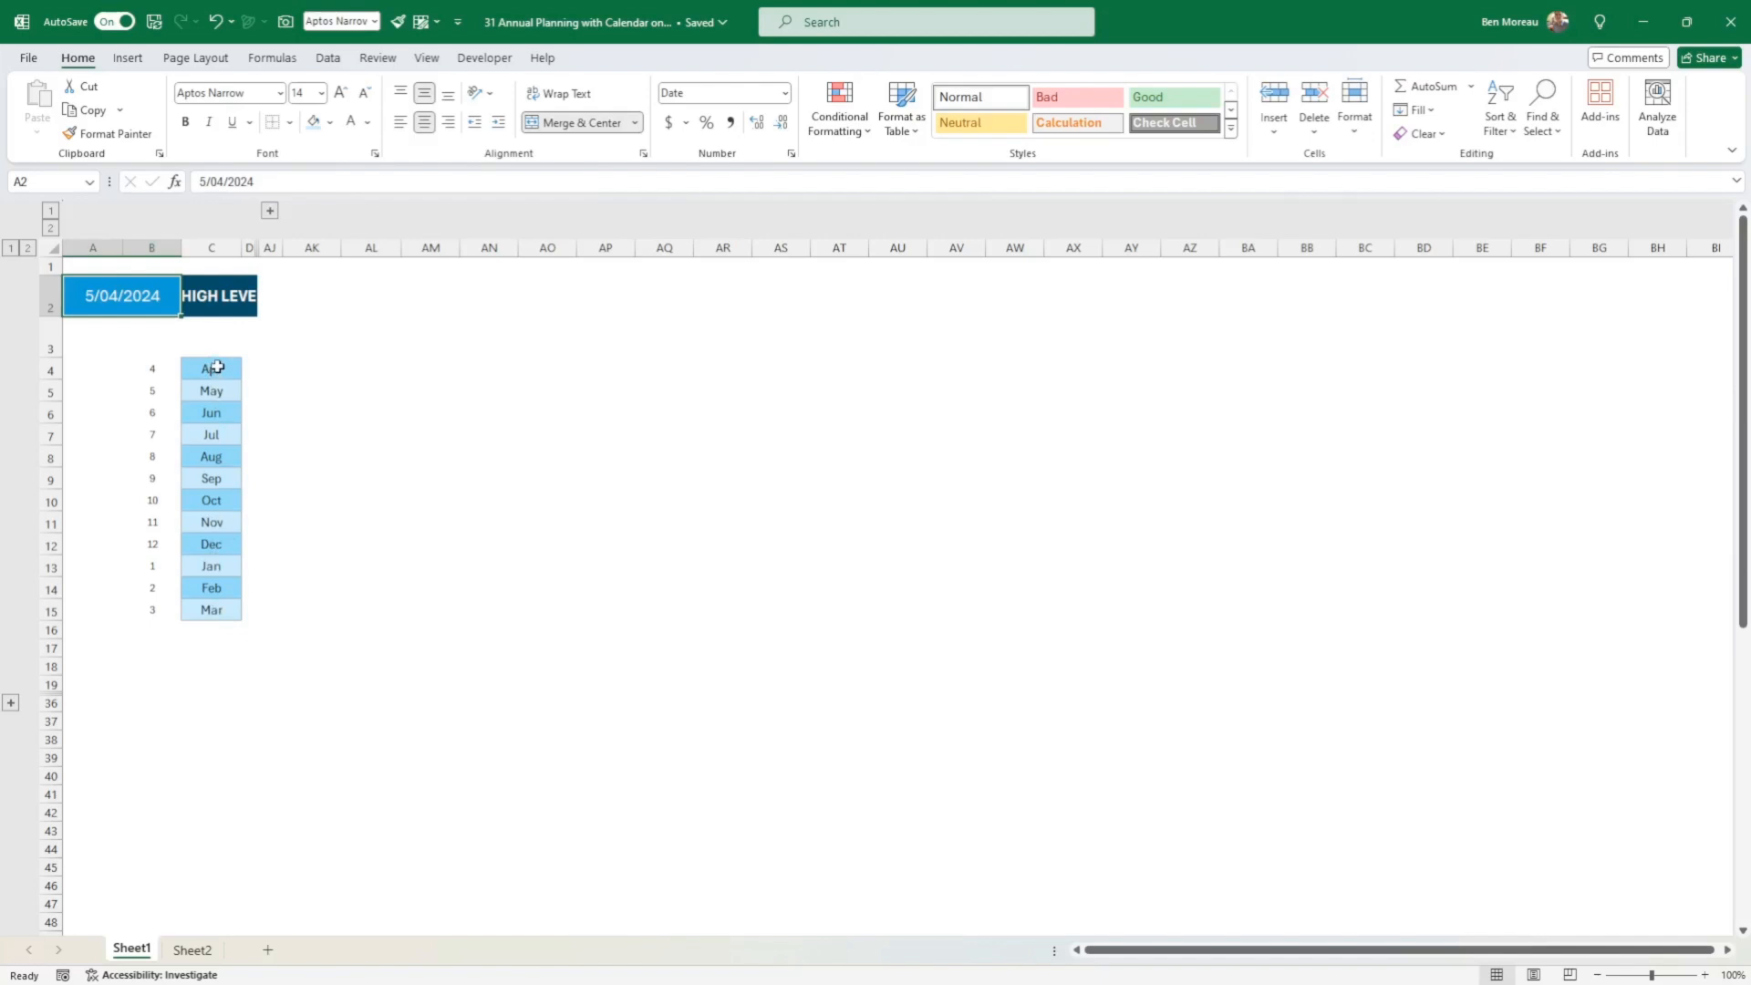
Step: Examine the formula and custom number format of the first month cell, C4, leaving the format as it is
click(215, 368)
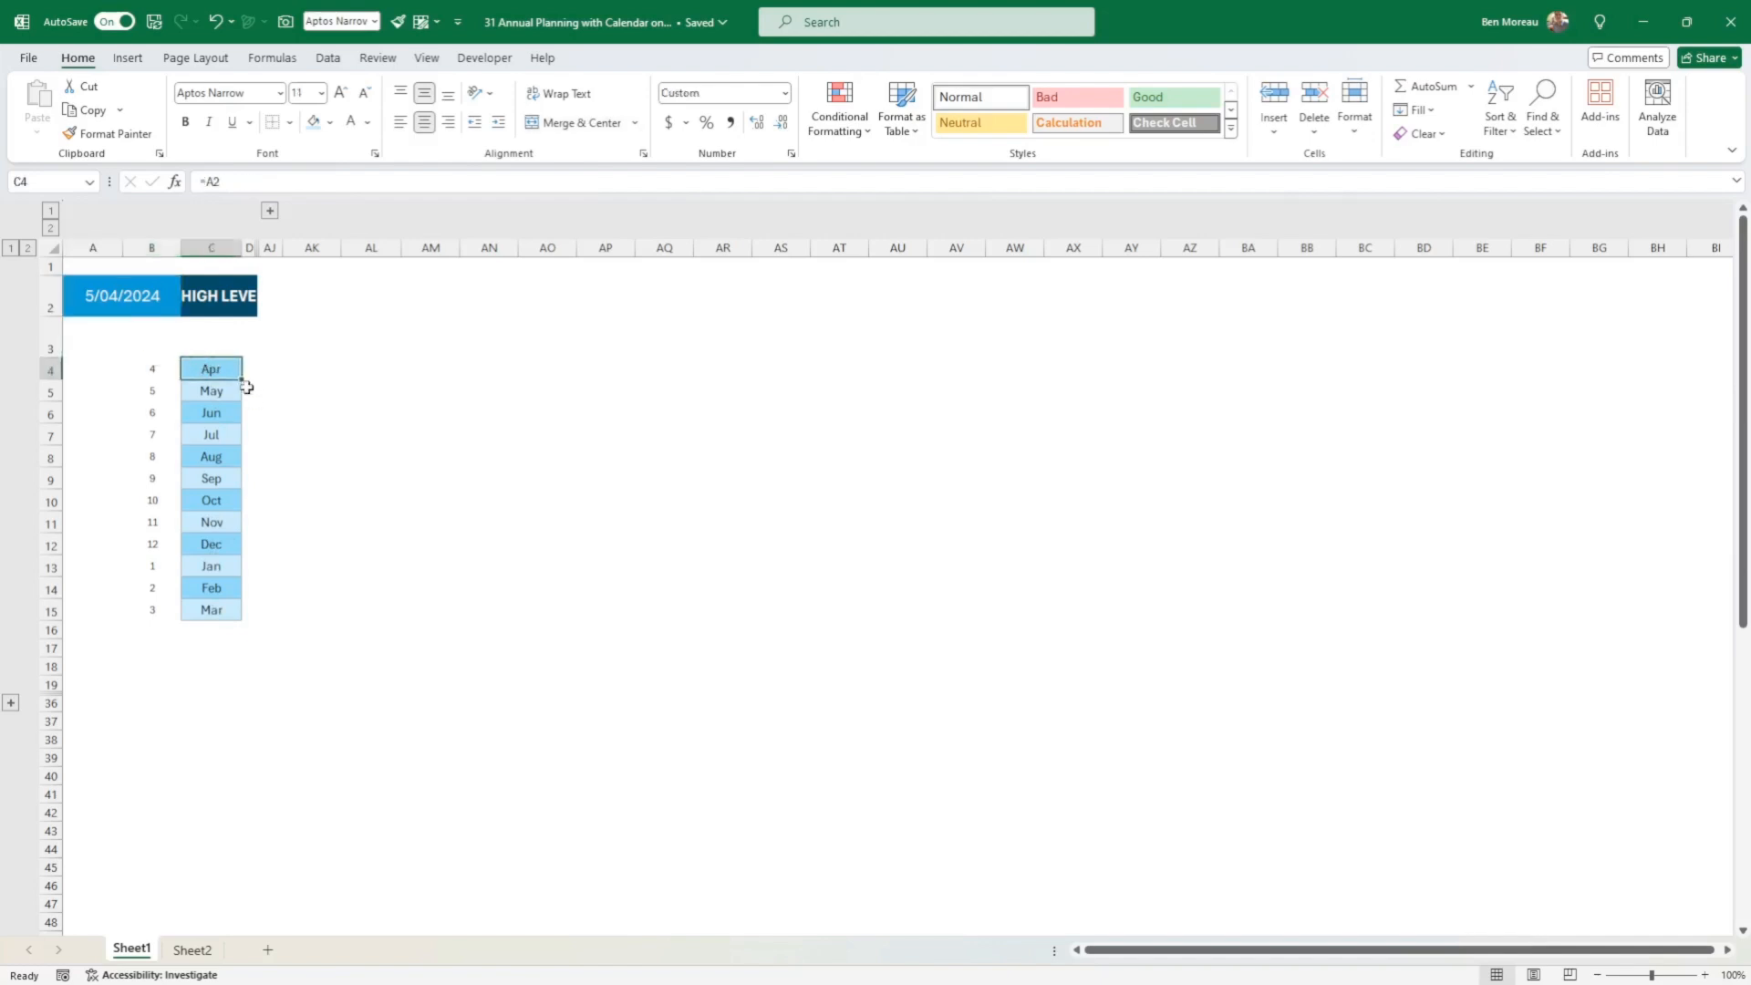
drag(212, 374, 210, 611)
click(205, 367)
right_click(213, 370)
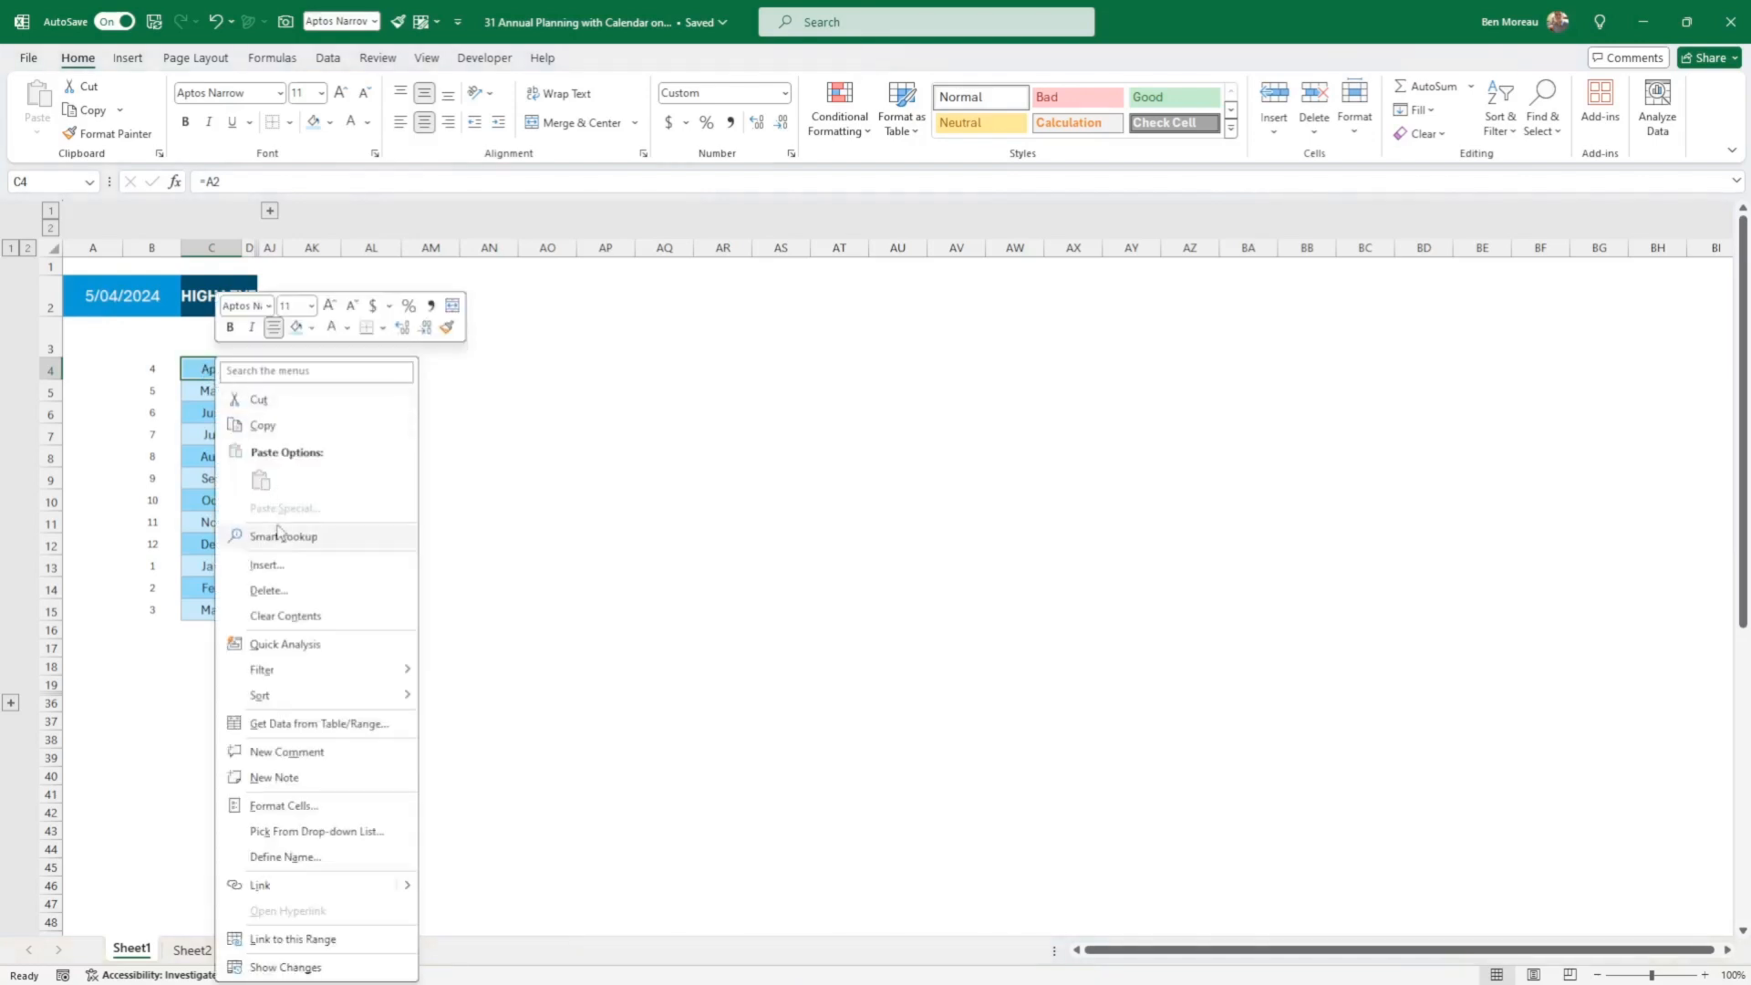
click(304, 807)
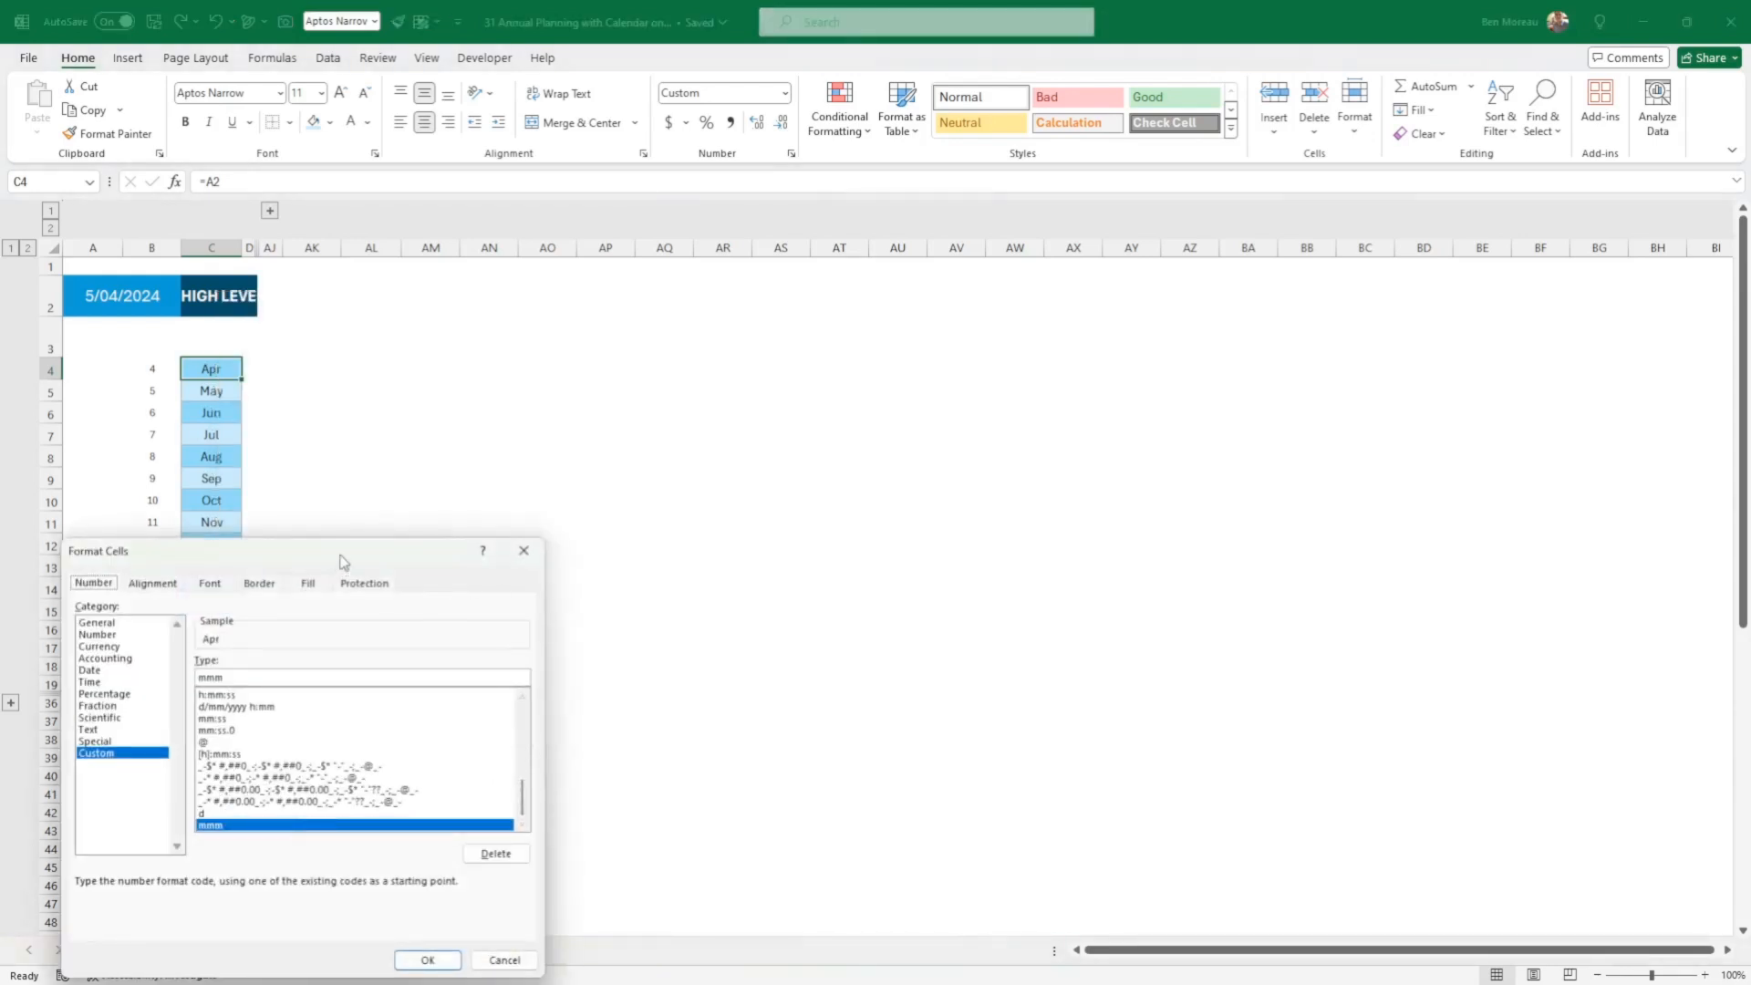
drag(338, 560, 589, 360)
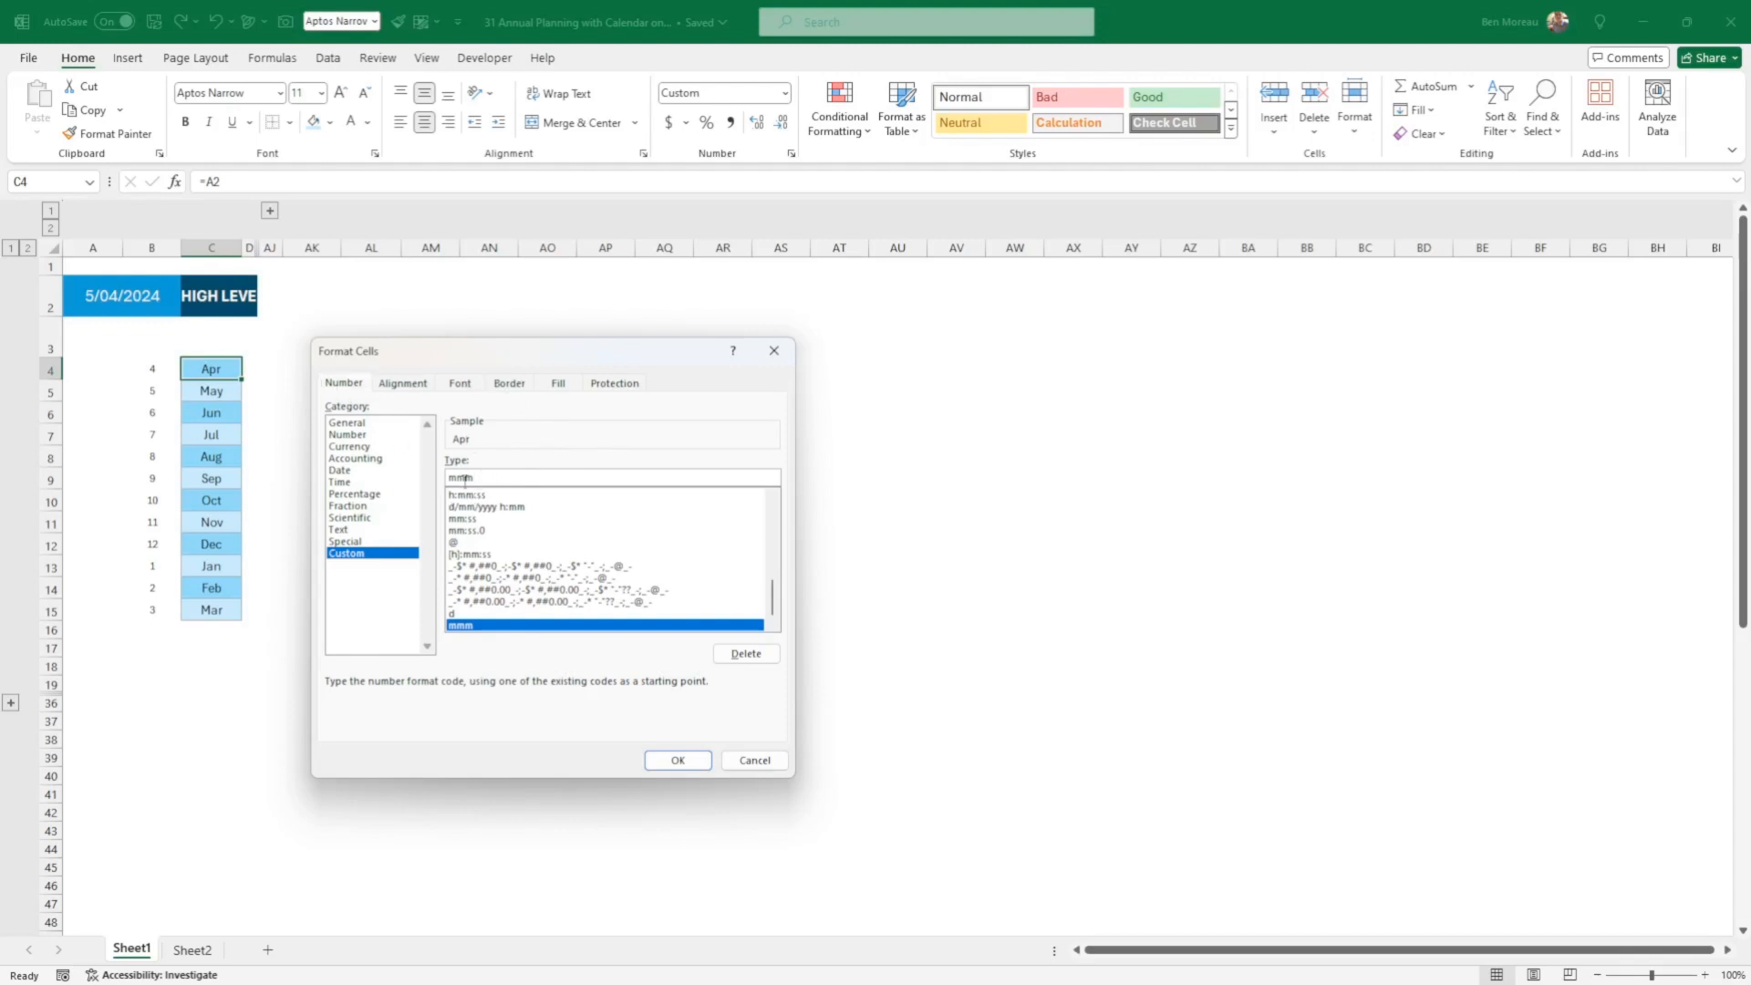
click(737, 763)
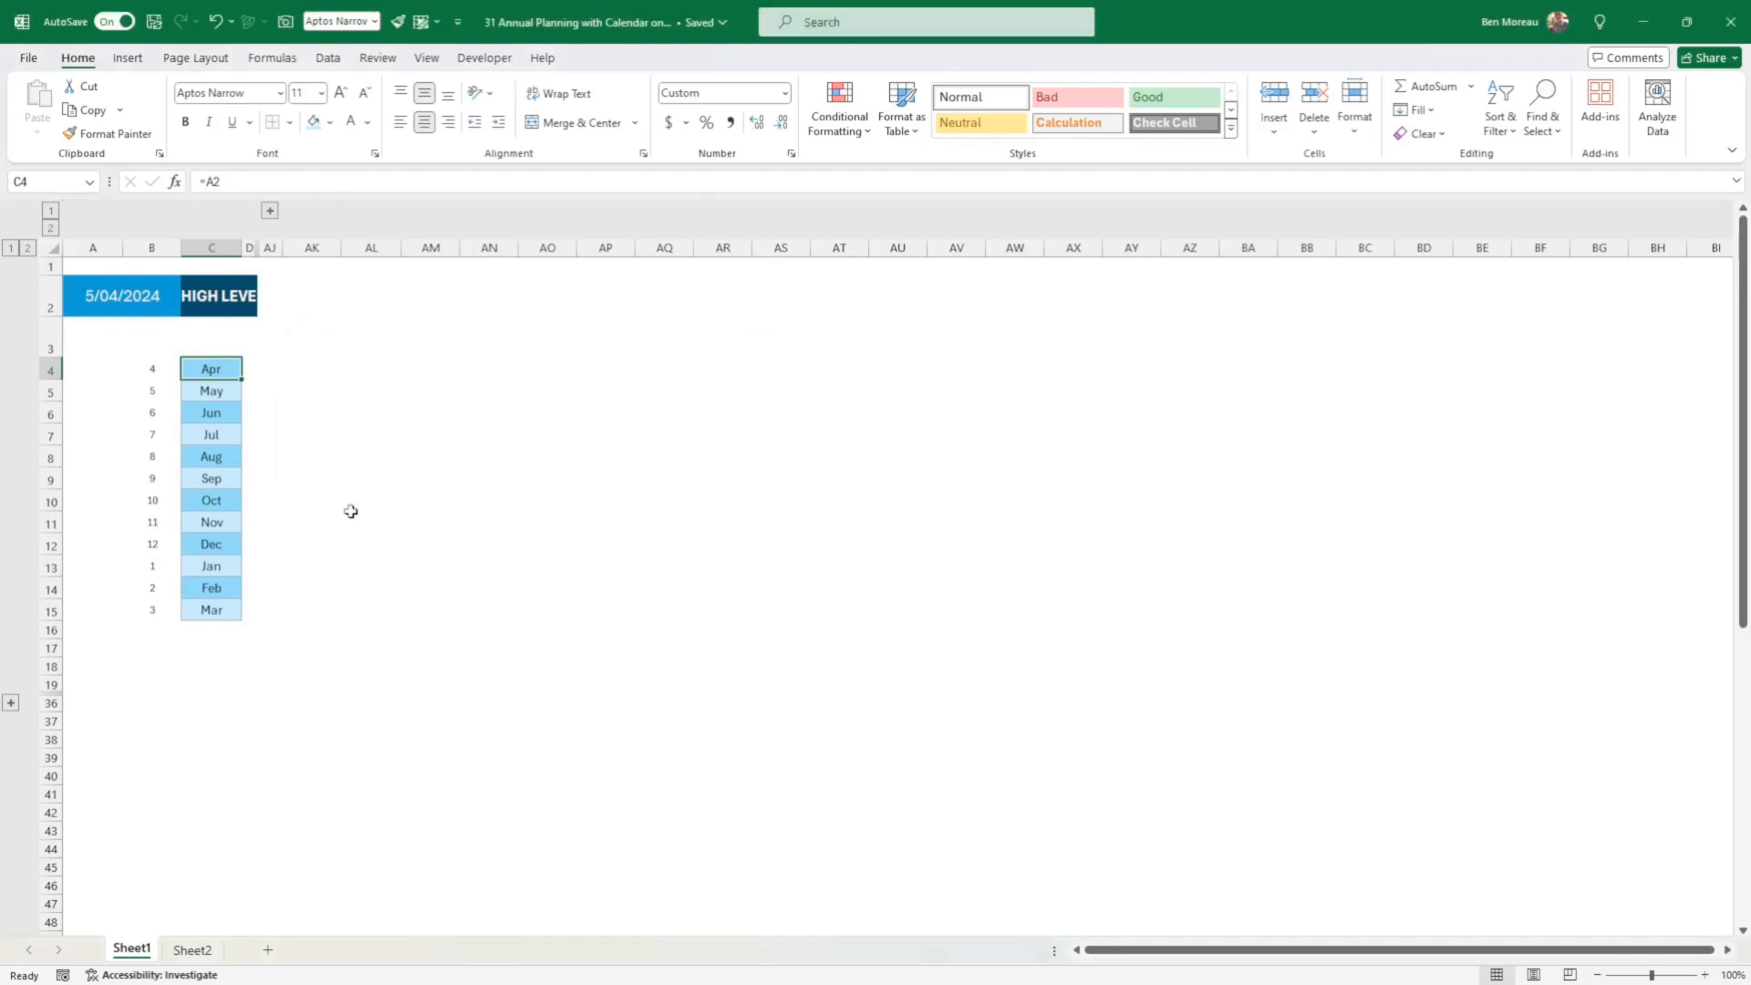
Step: Change the EDATE formula in C5 to advance 2 months from C4
click(211, 392)
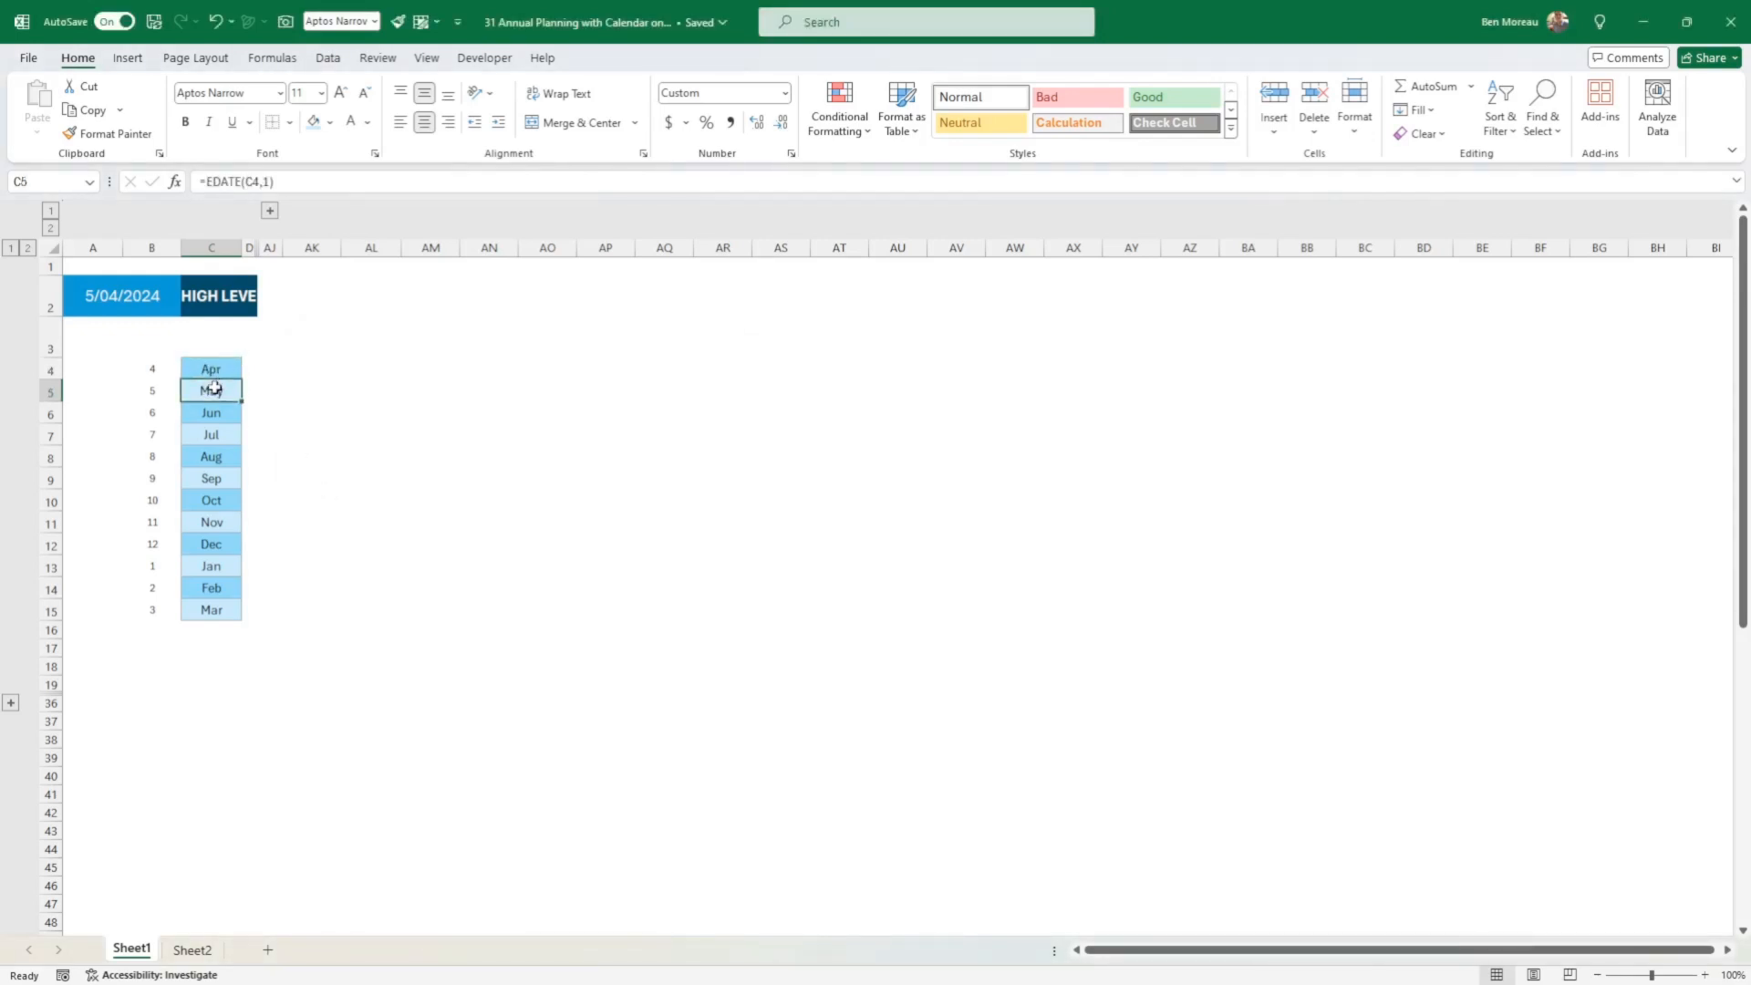
double_click(212, 392)
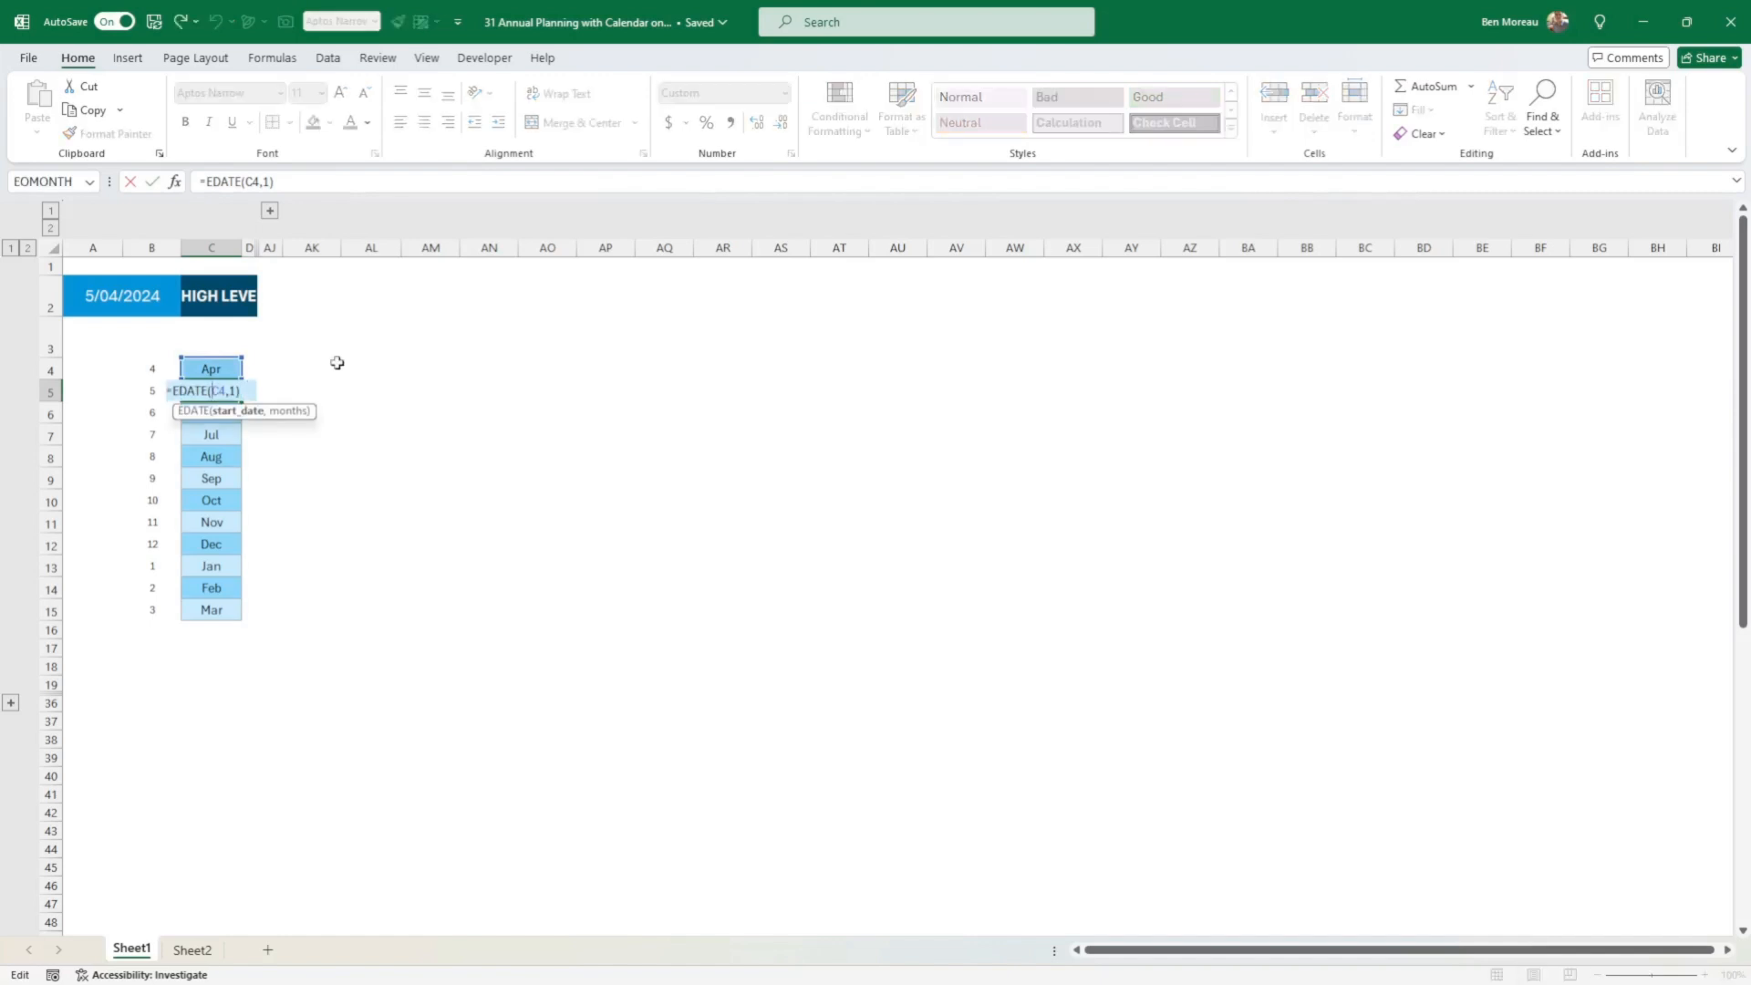
key(Return)
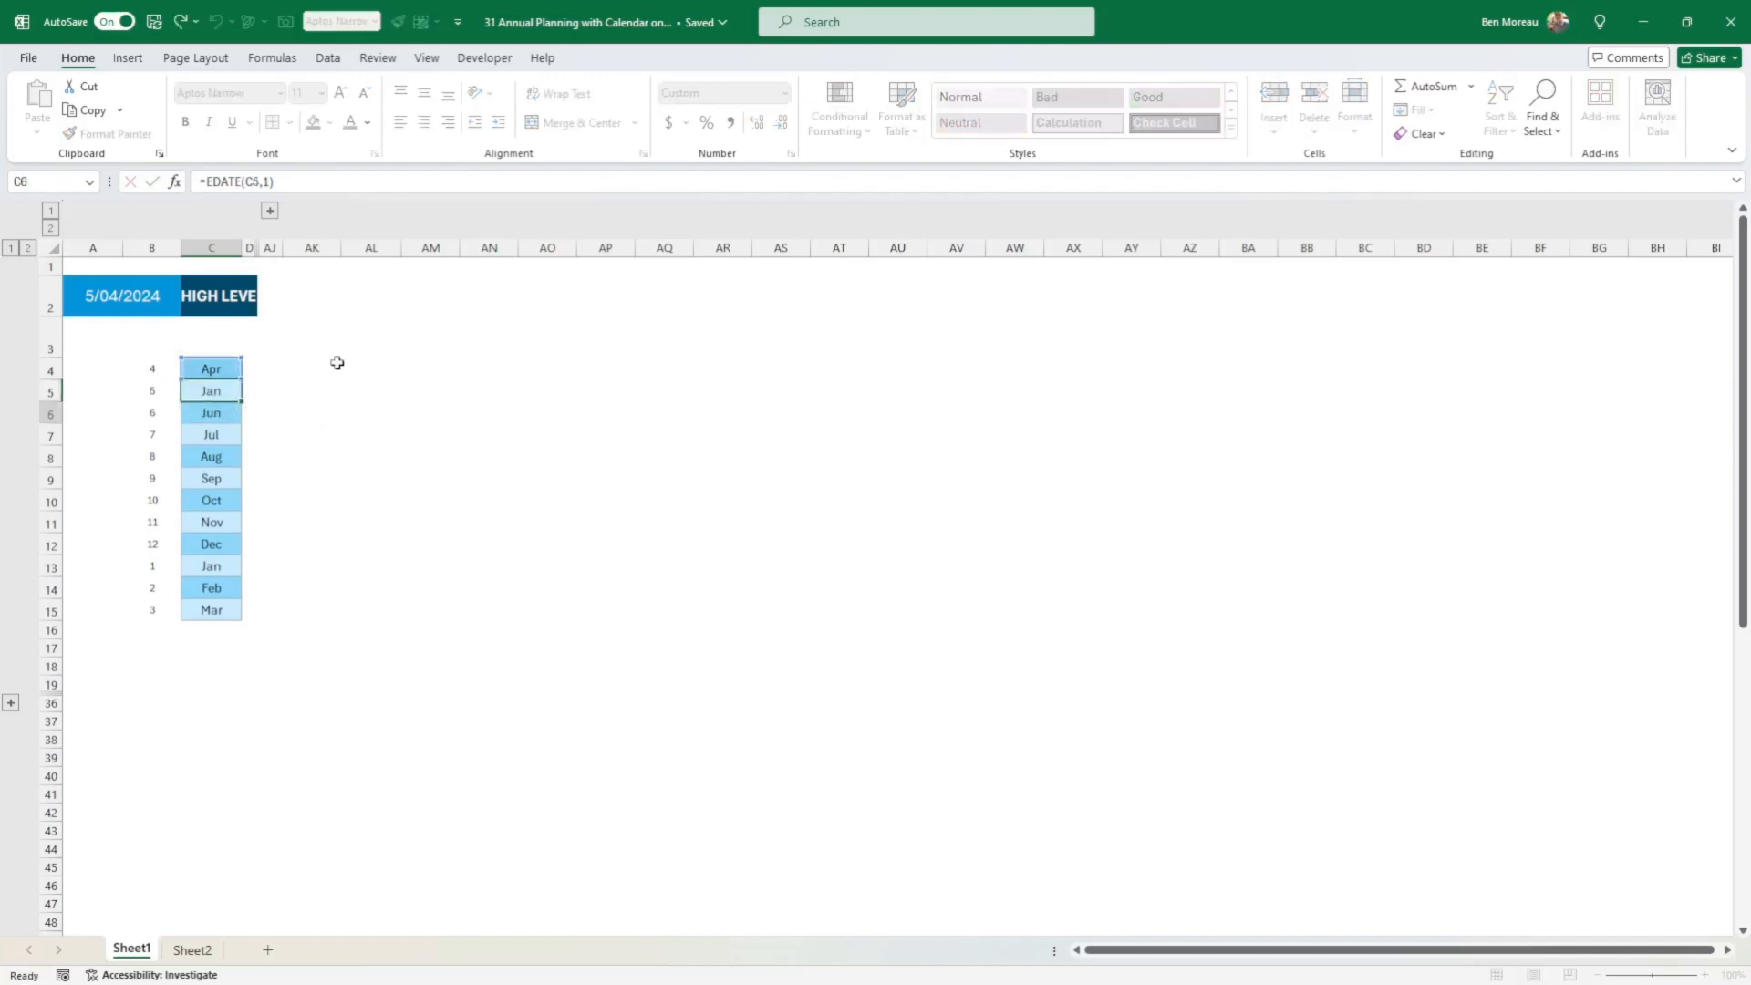
click(208, 392)
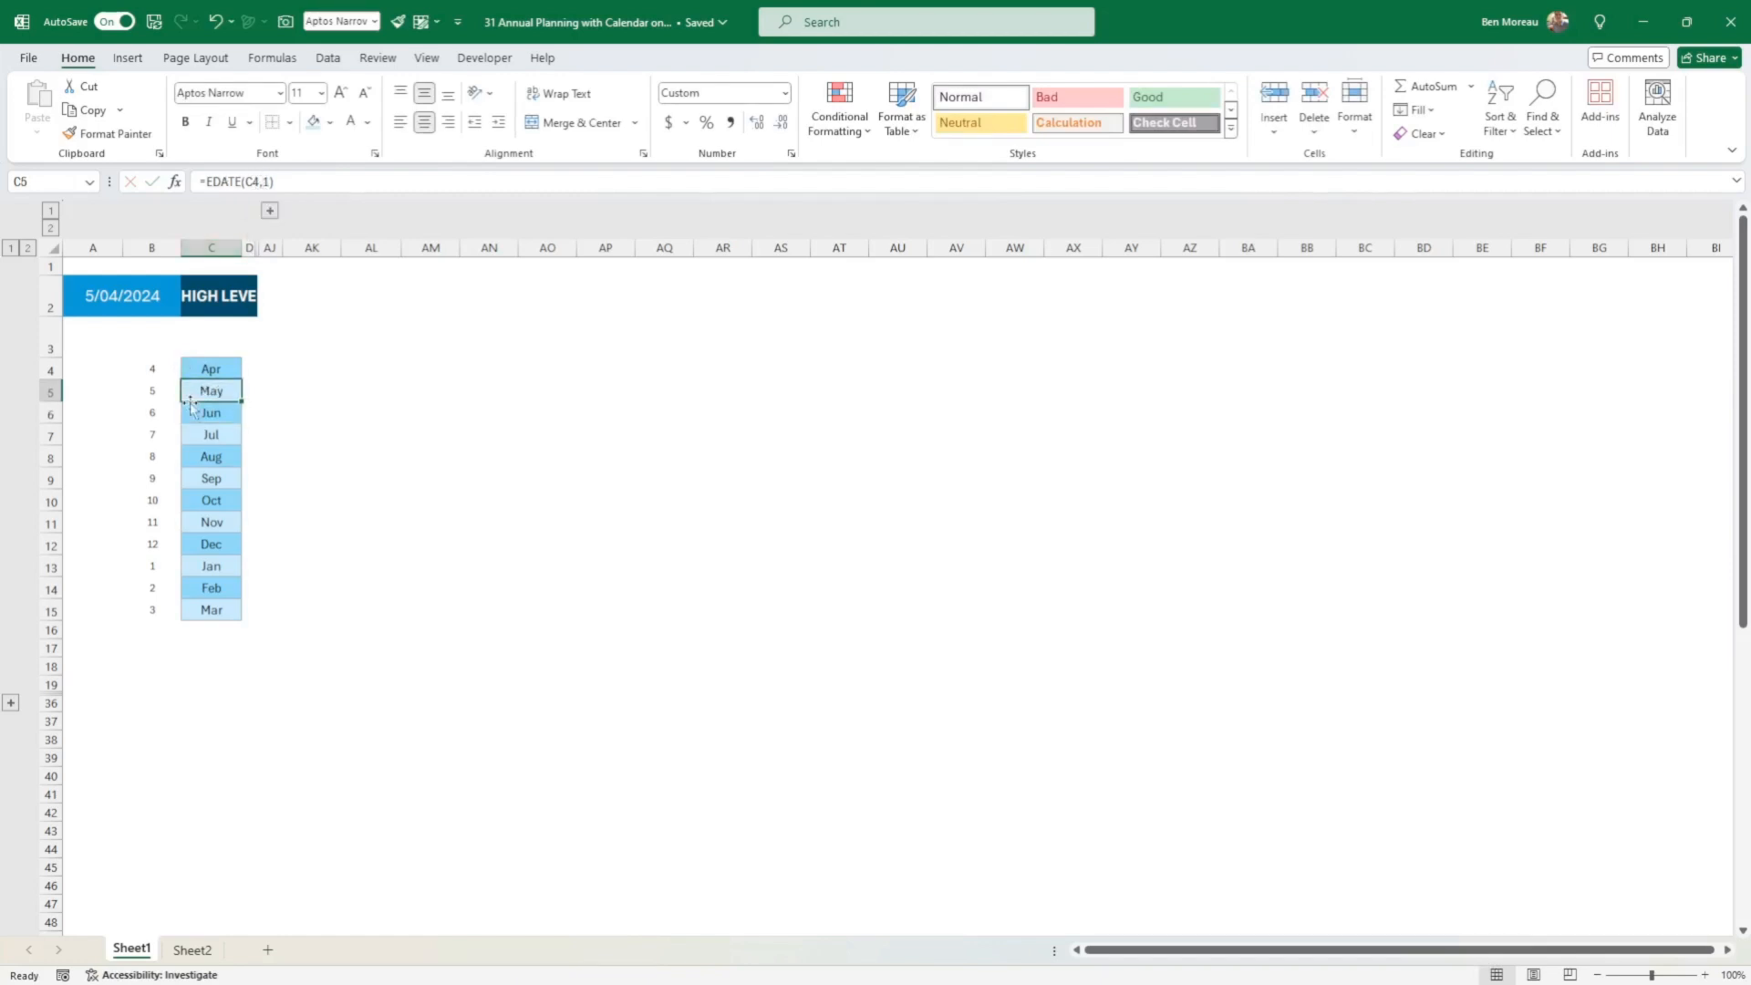
click(265, 181)
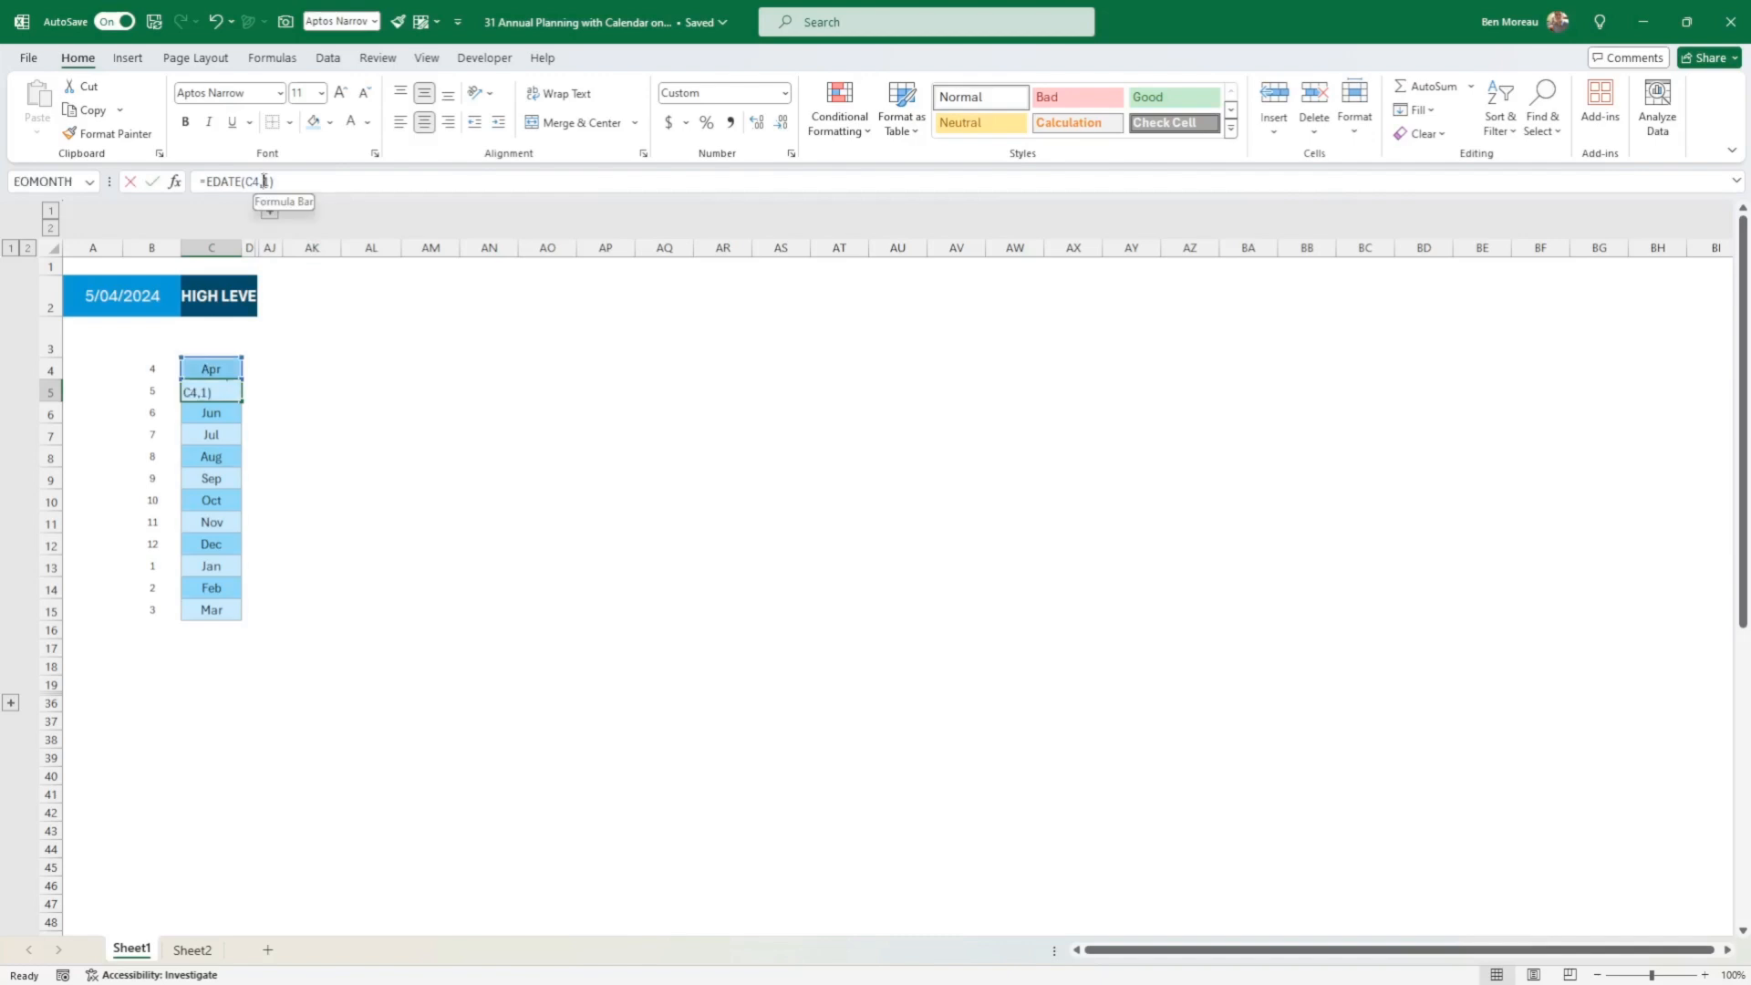
text(2)
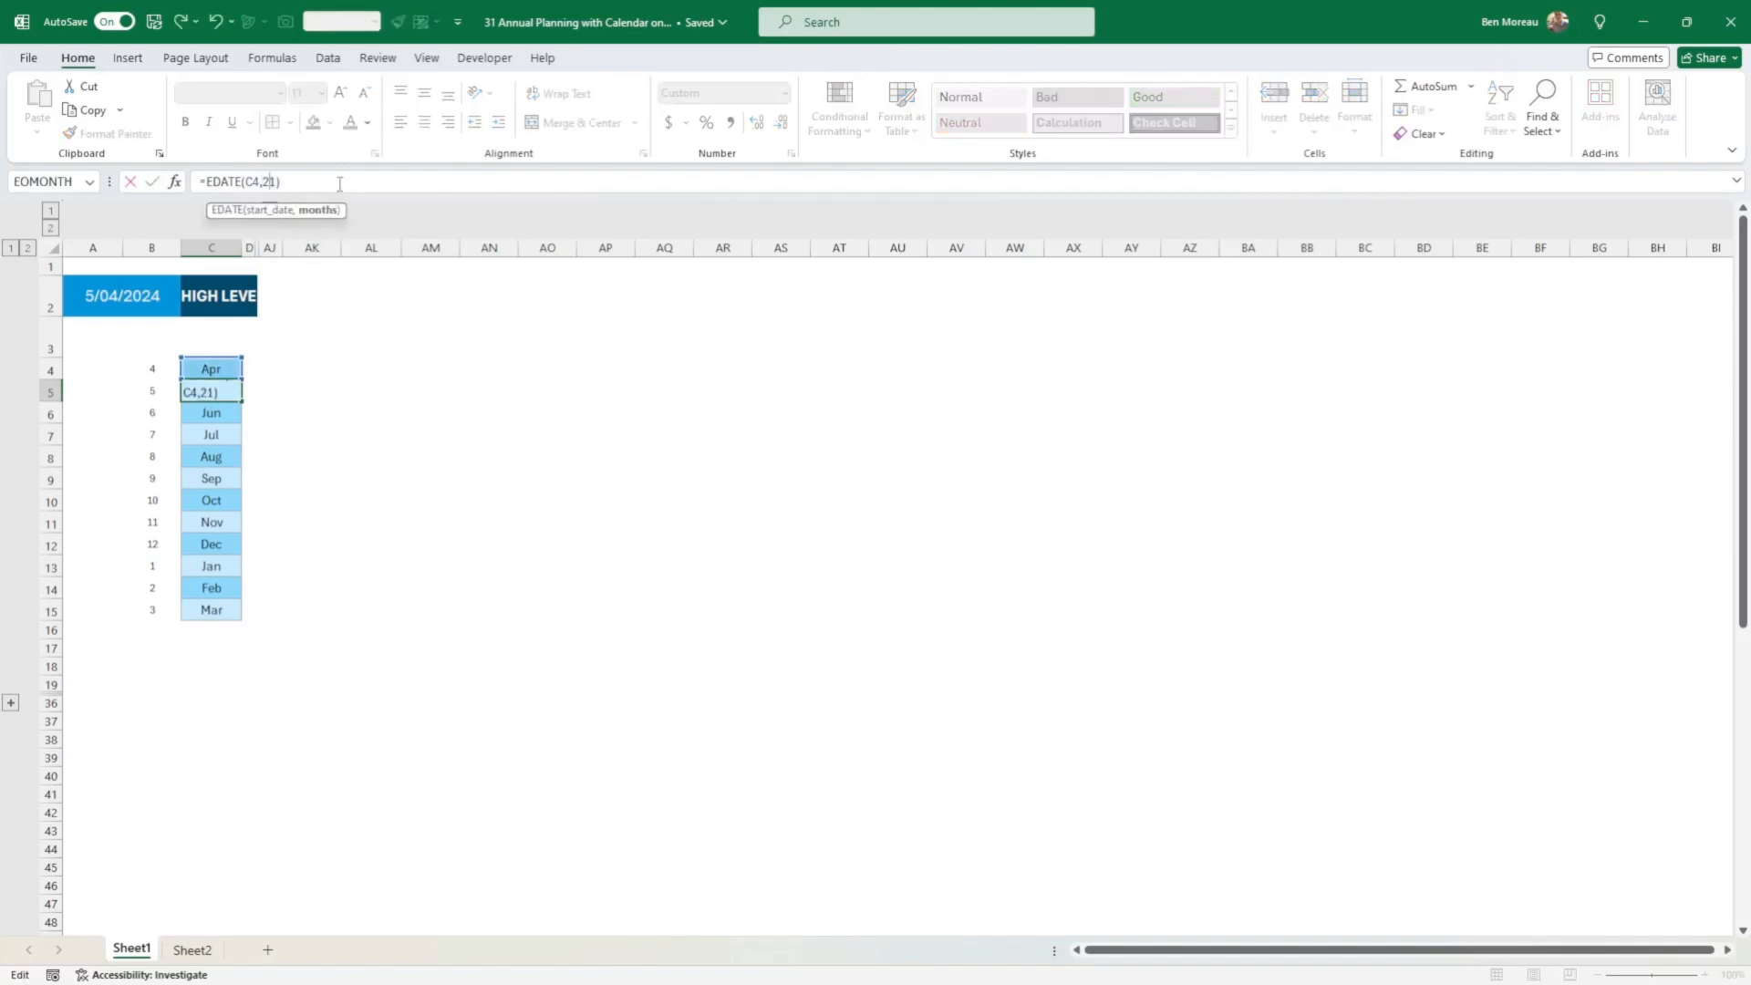
key(ctrl+Return)
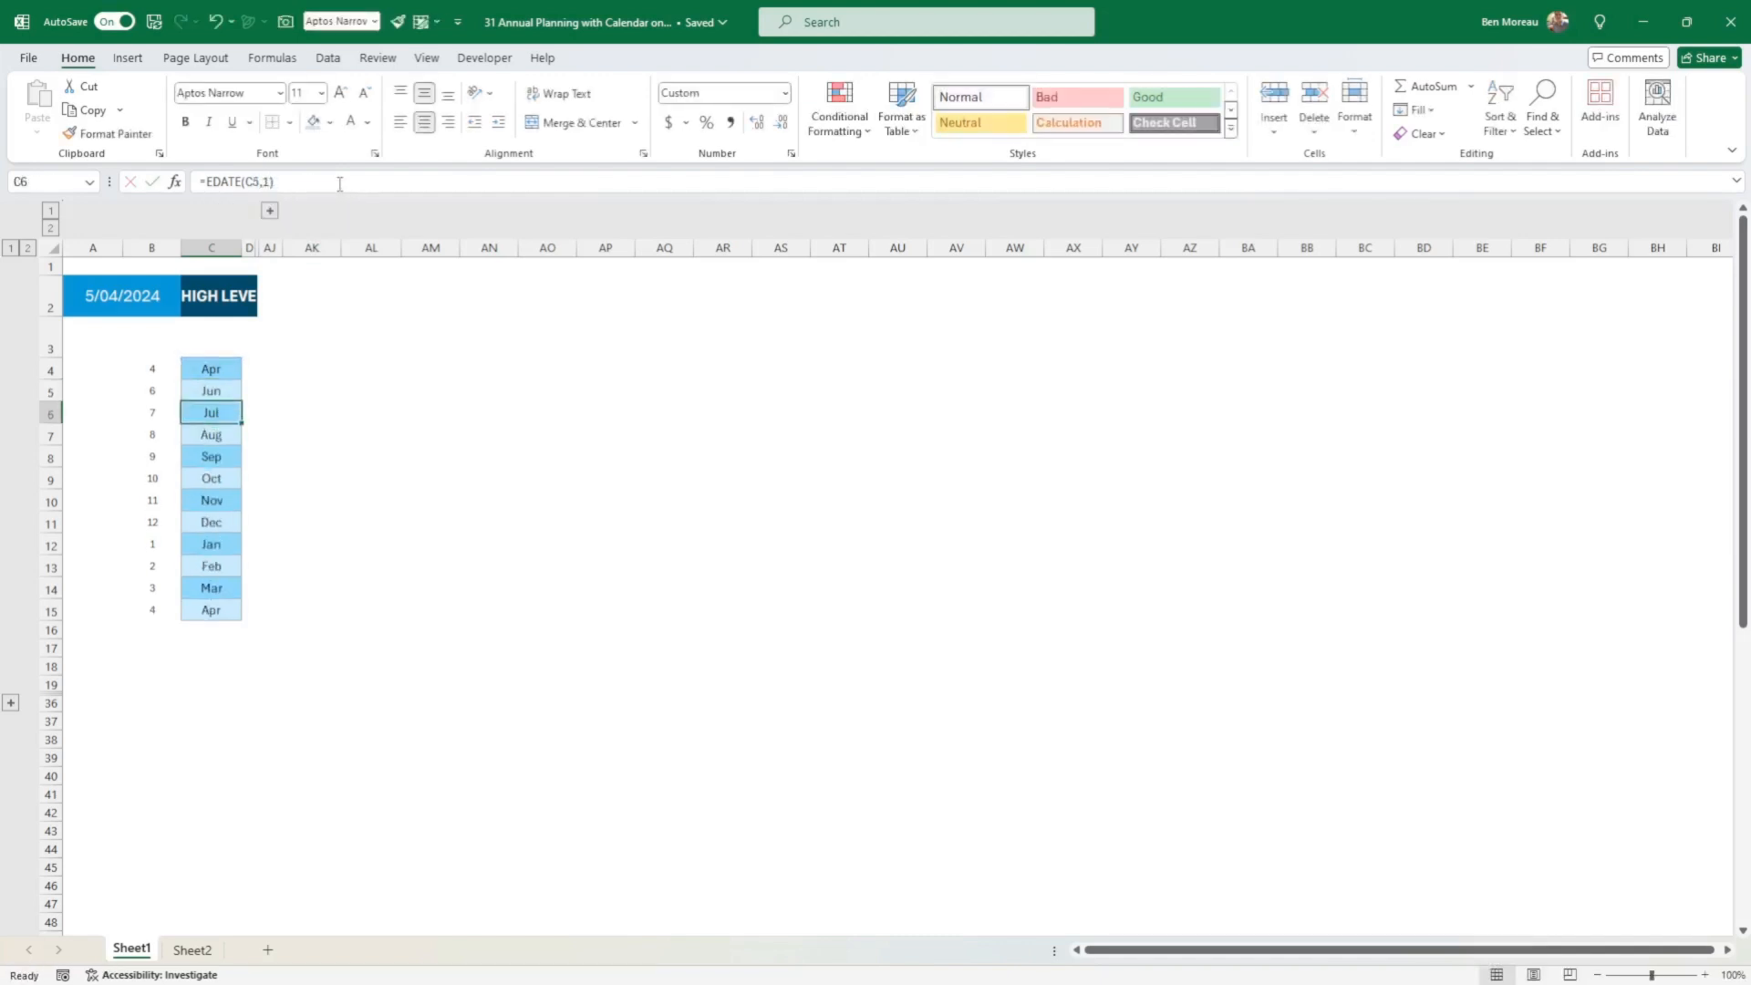
Step: Restore the month offset in C5's EDATE formula to 1
click(267, 181)
text(1)
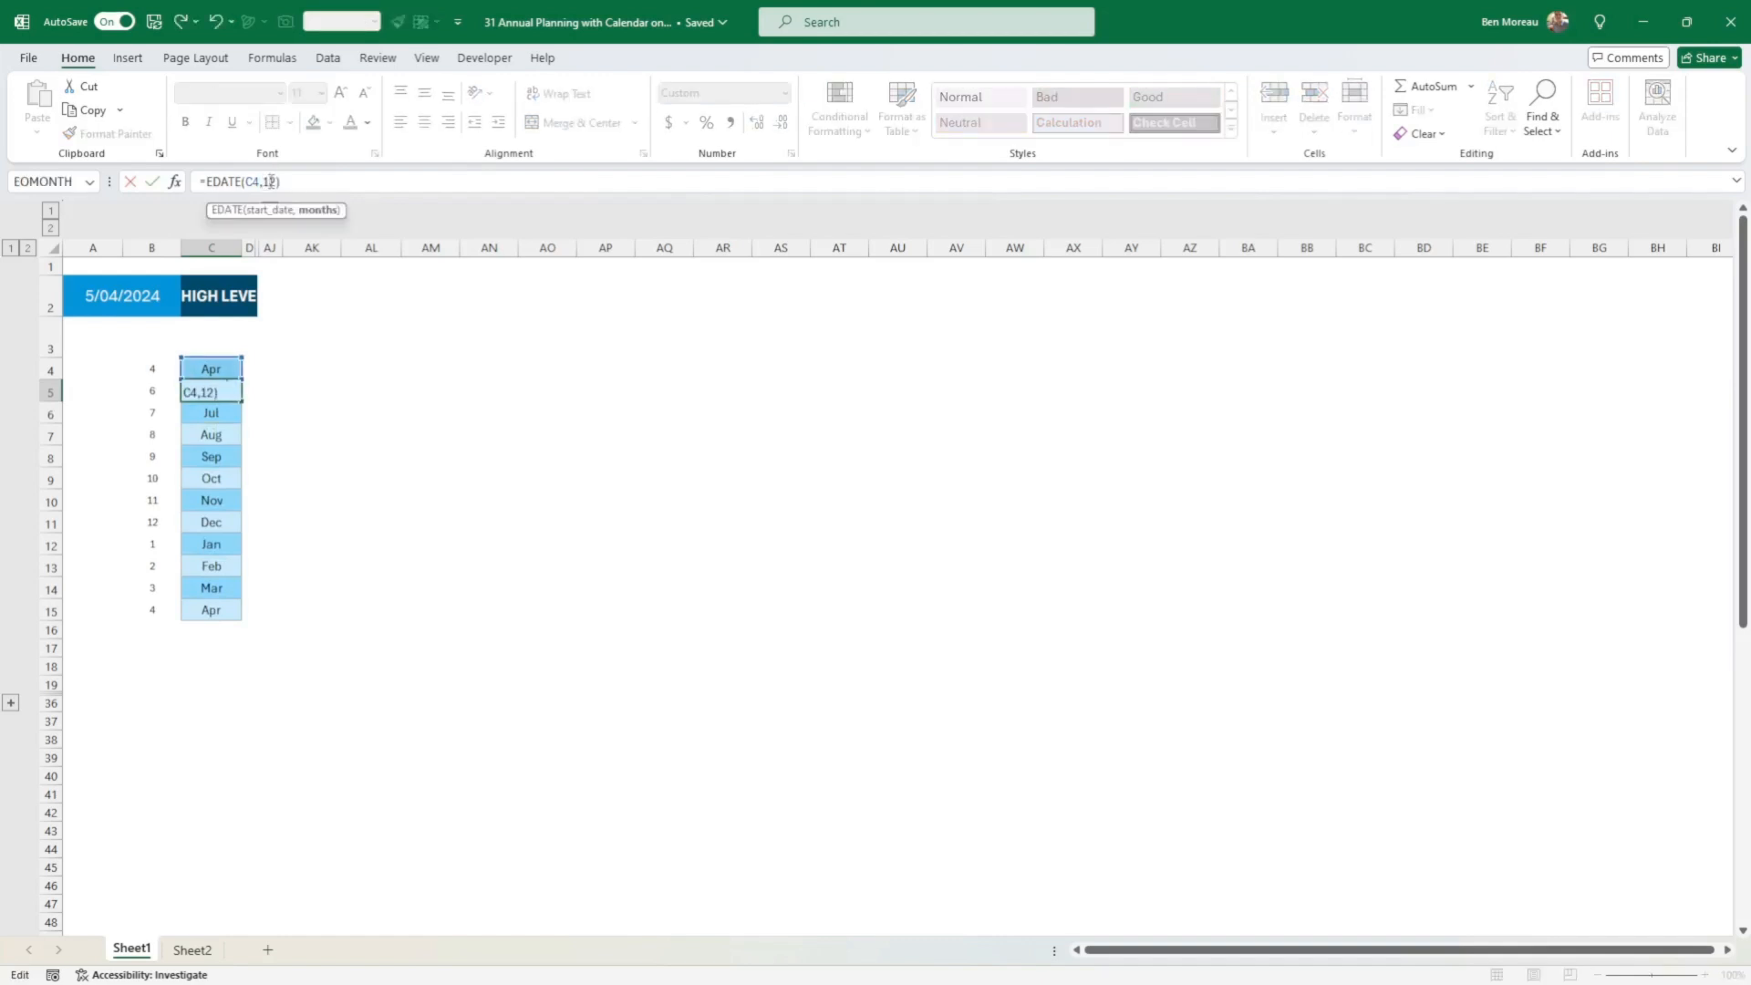
key(Return)
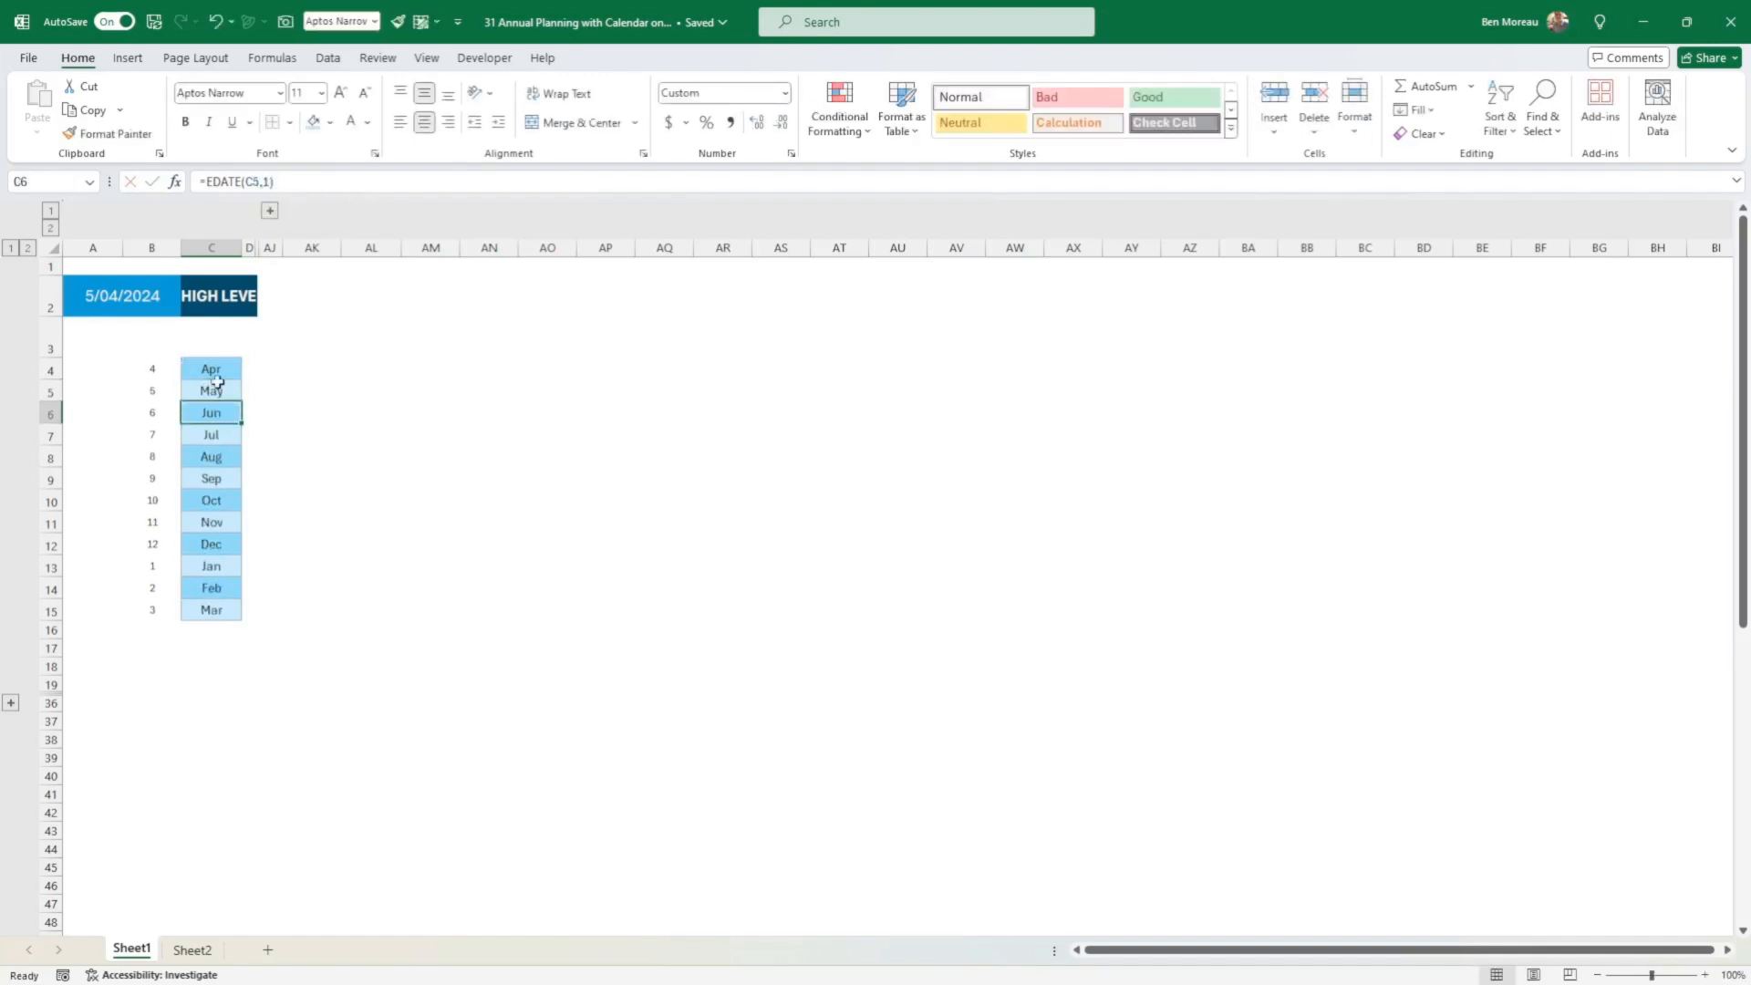
Step: Review the month-name formulas in C4:C15 and the month-number formulas in B4:B15
drag(213, 370, 233, 613)
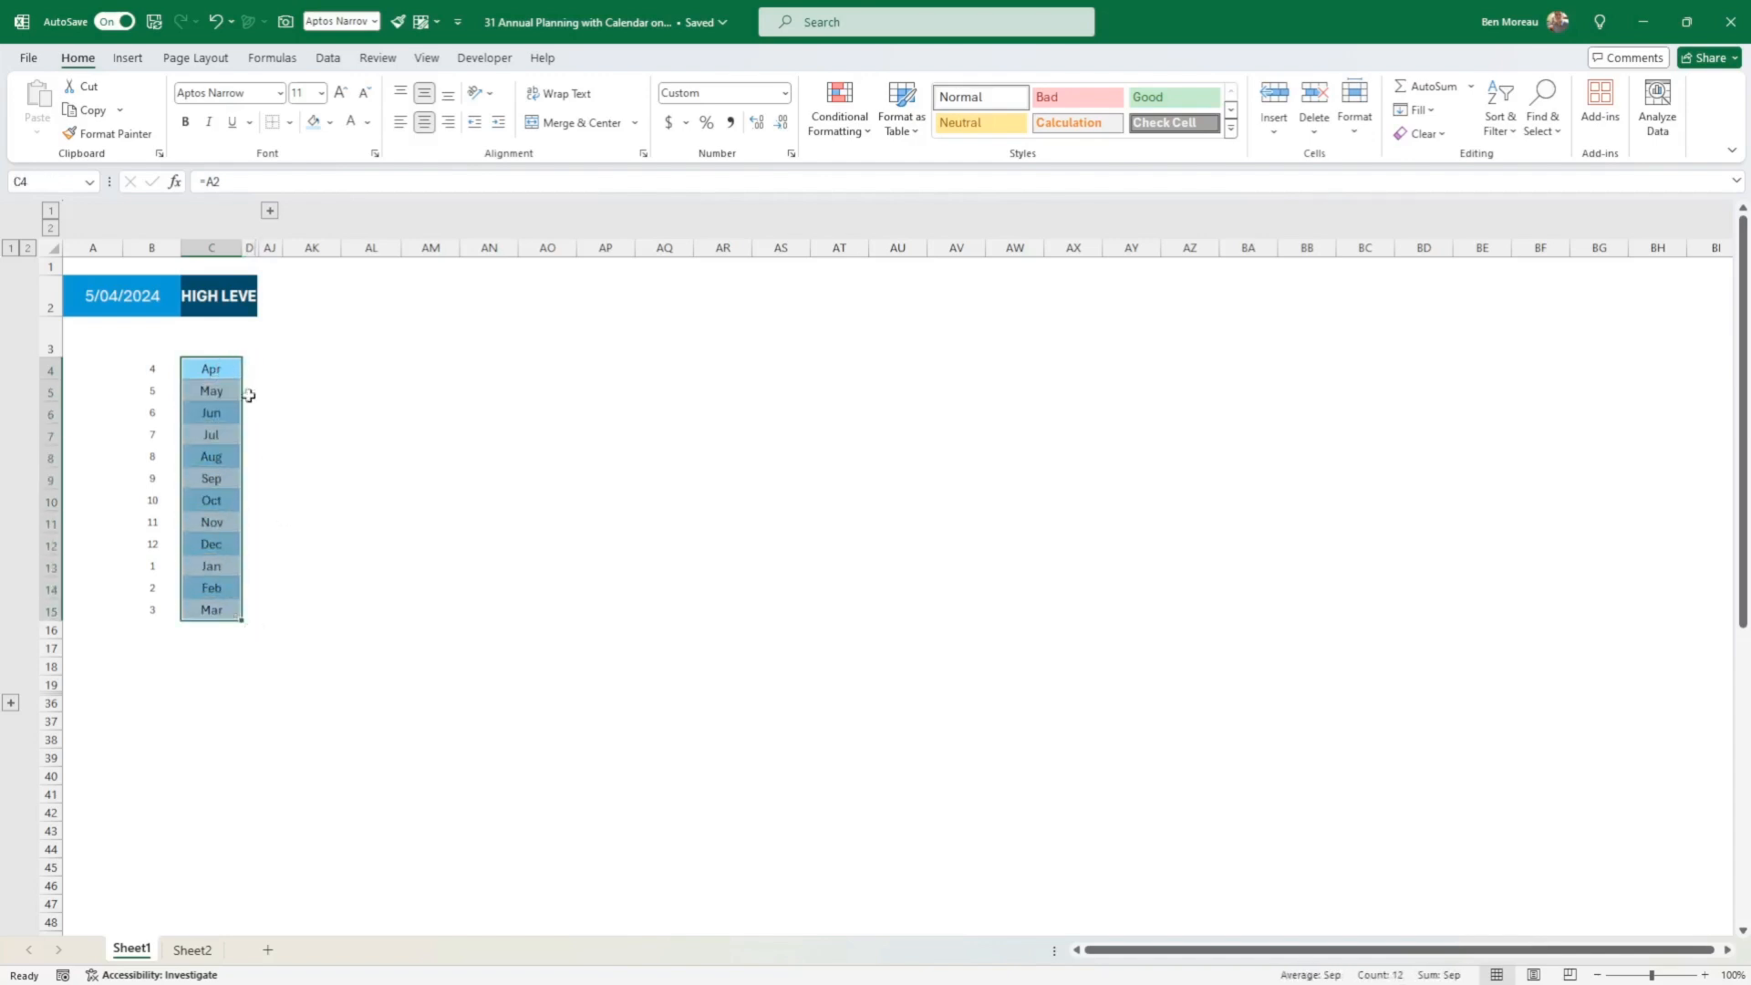
click(215, 367)
click(213, 388)
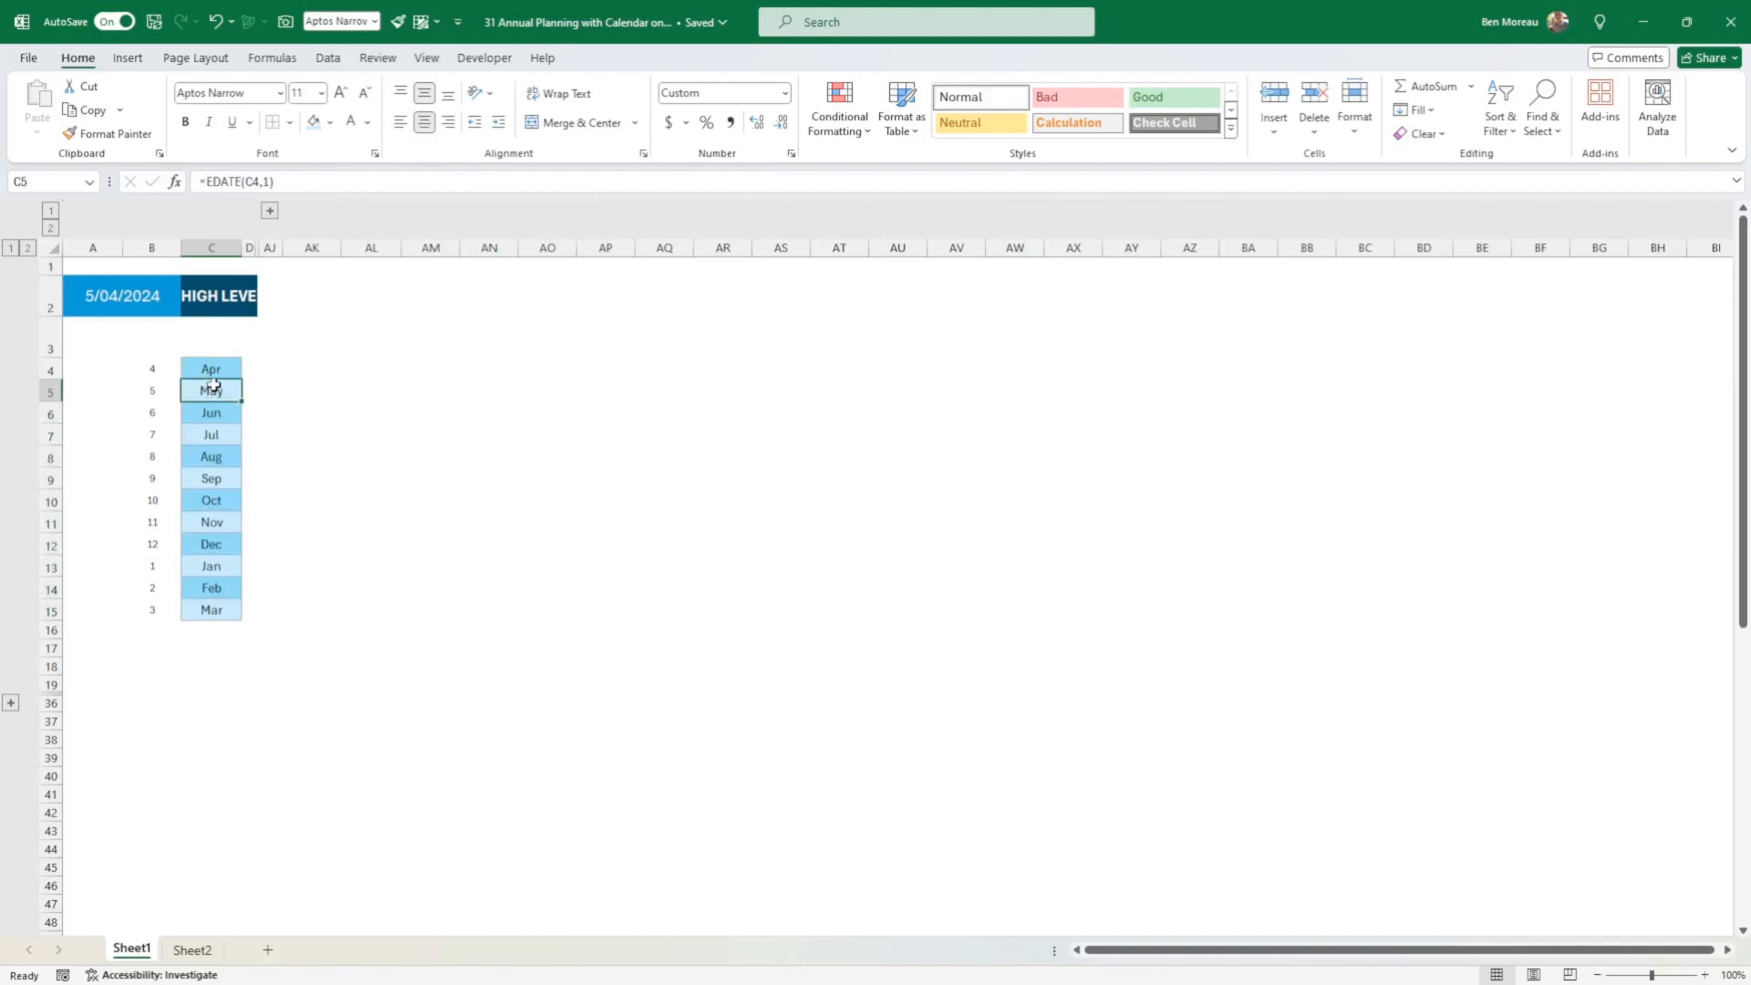
click(212, 366)
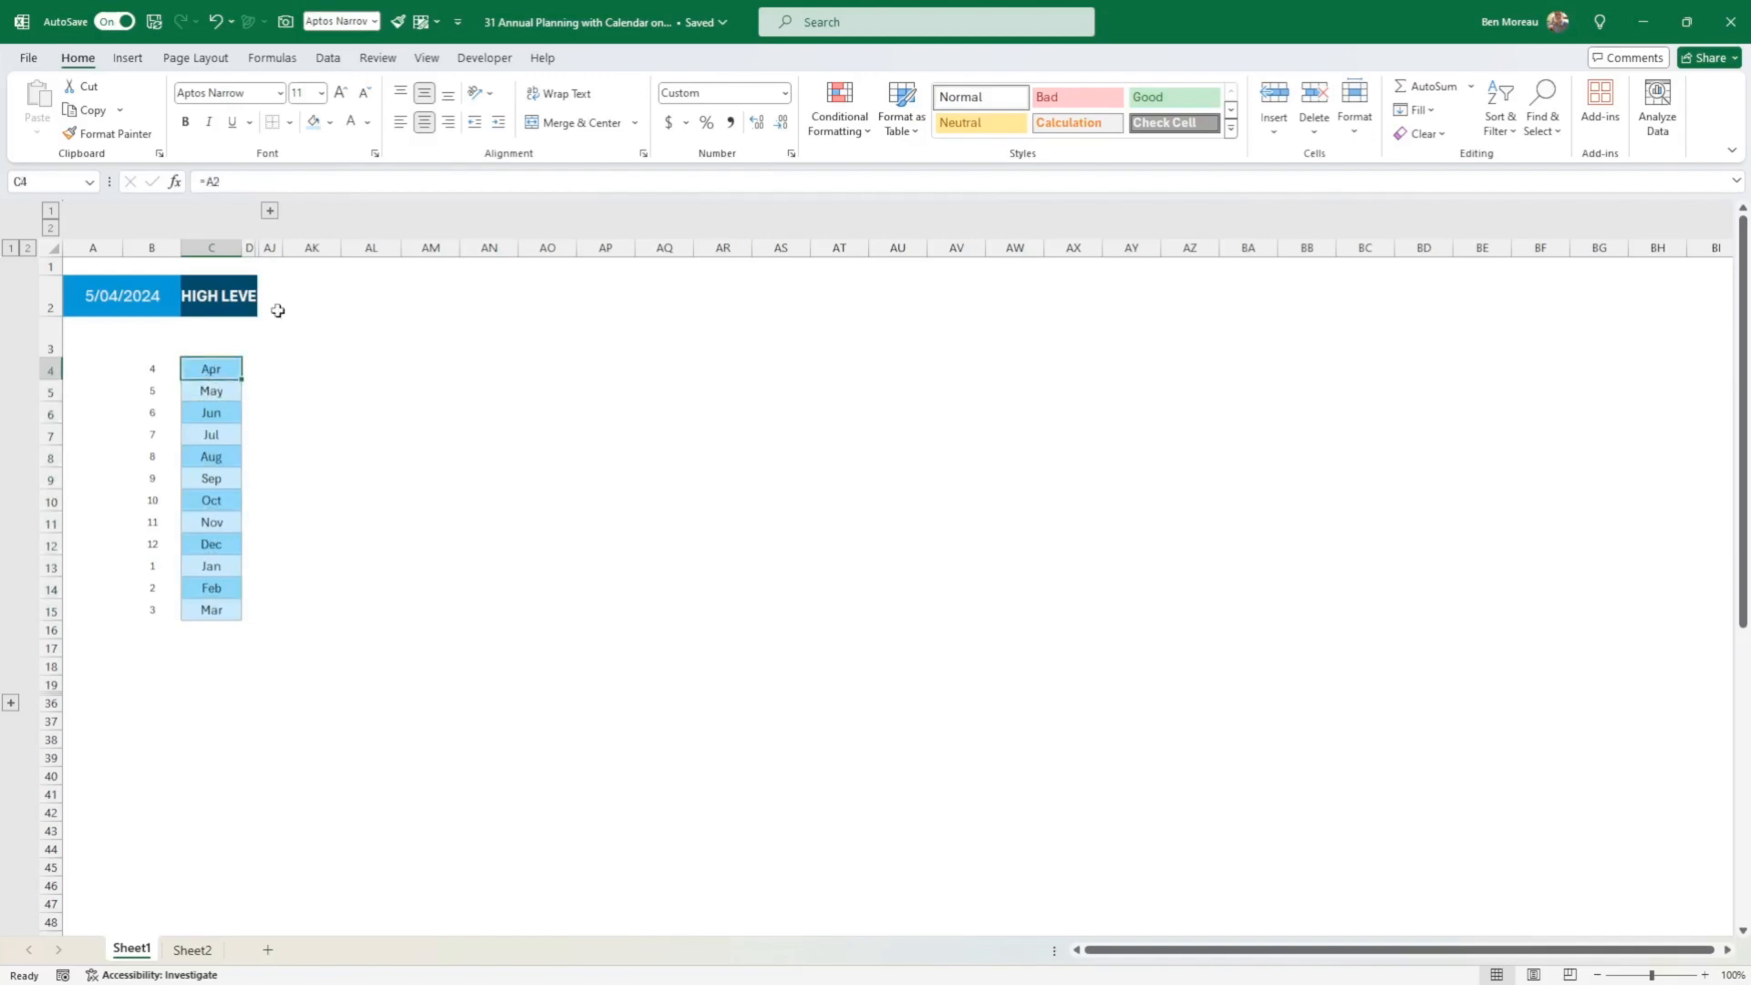
click(155, 374)
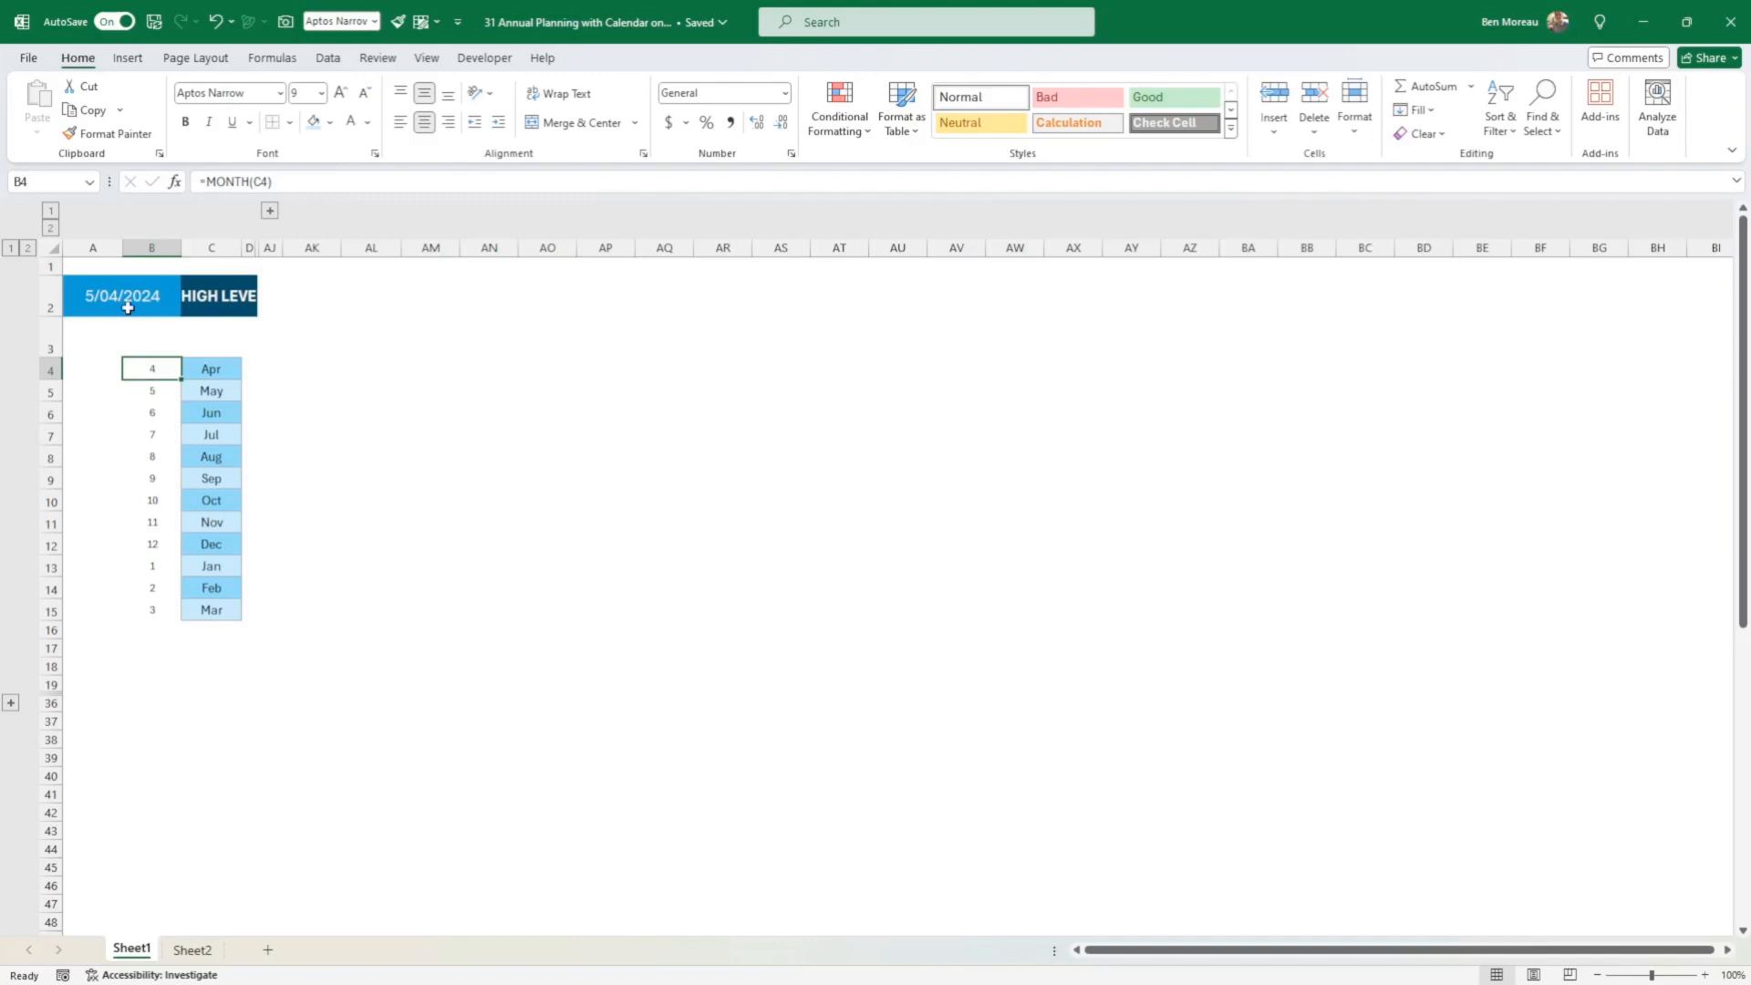
click(201, 370)
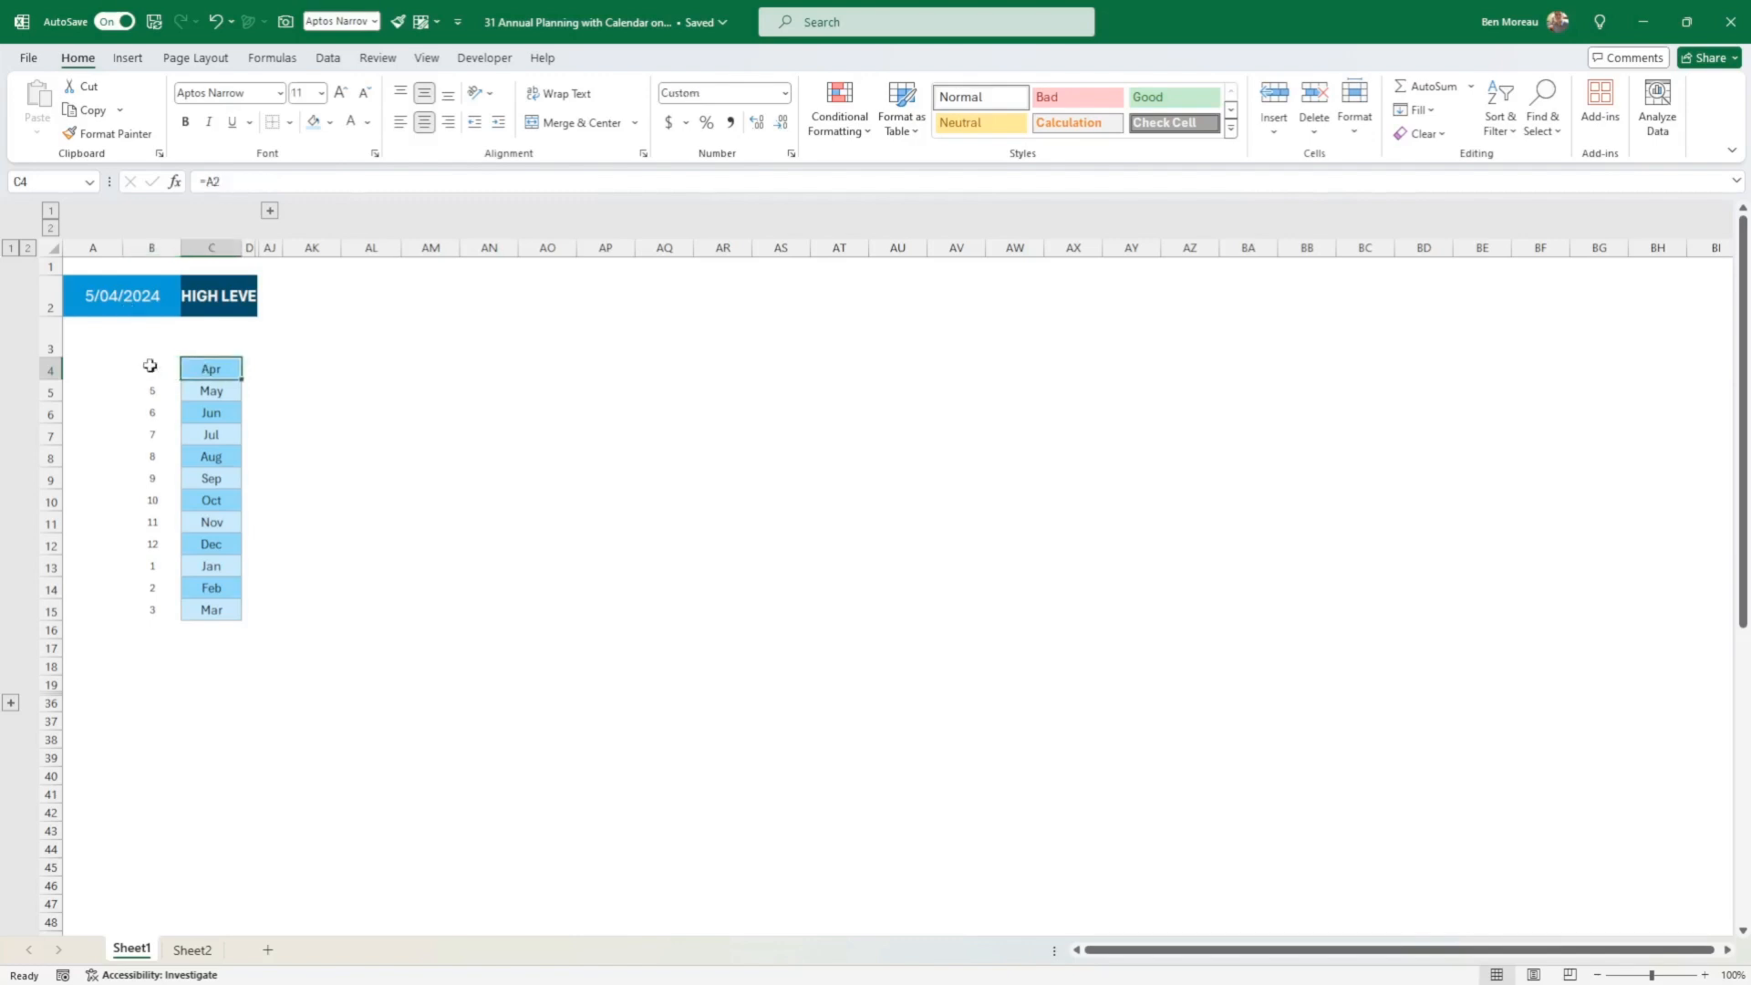
click(157, 369)
drag(158, 371, 169, 609)
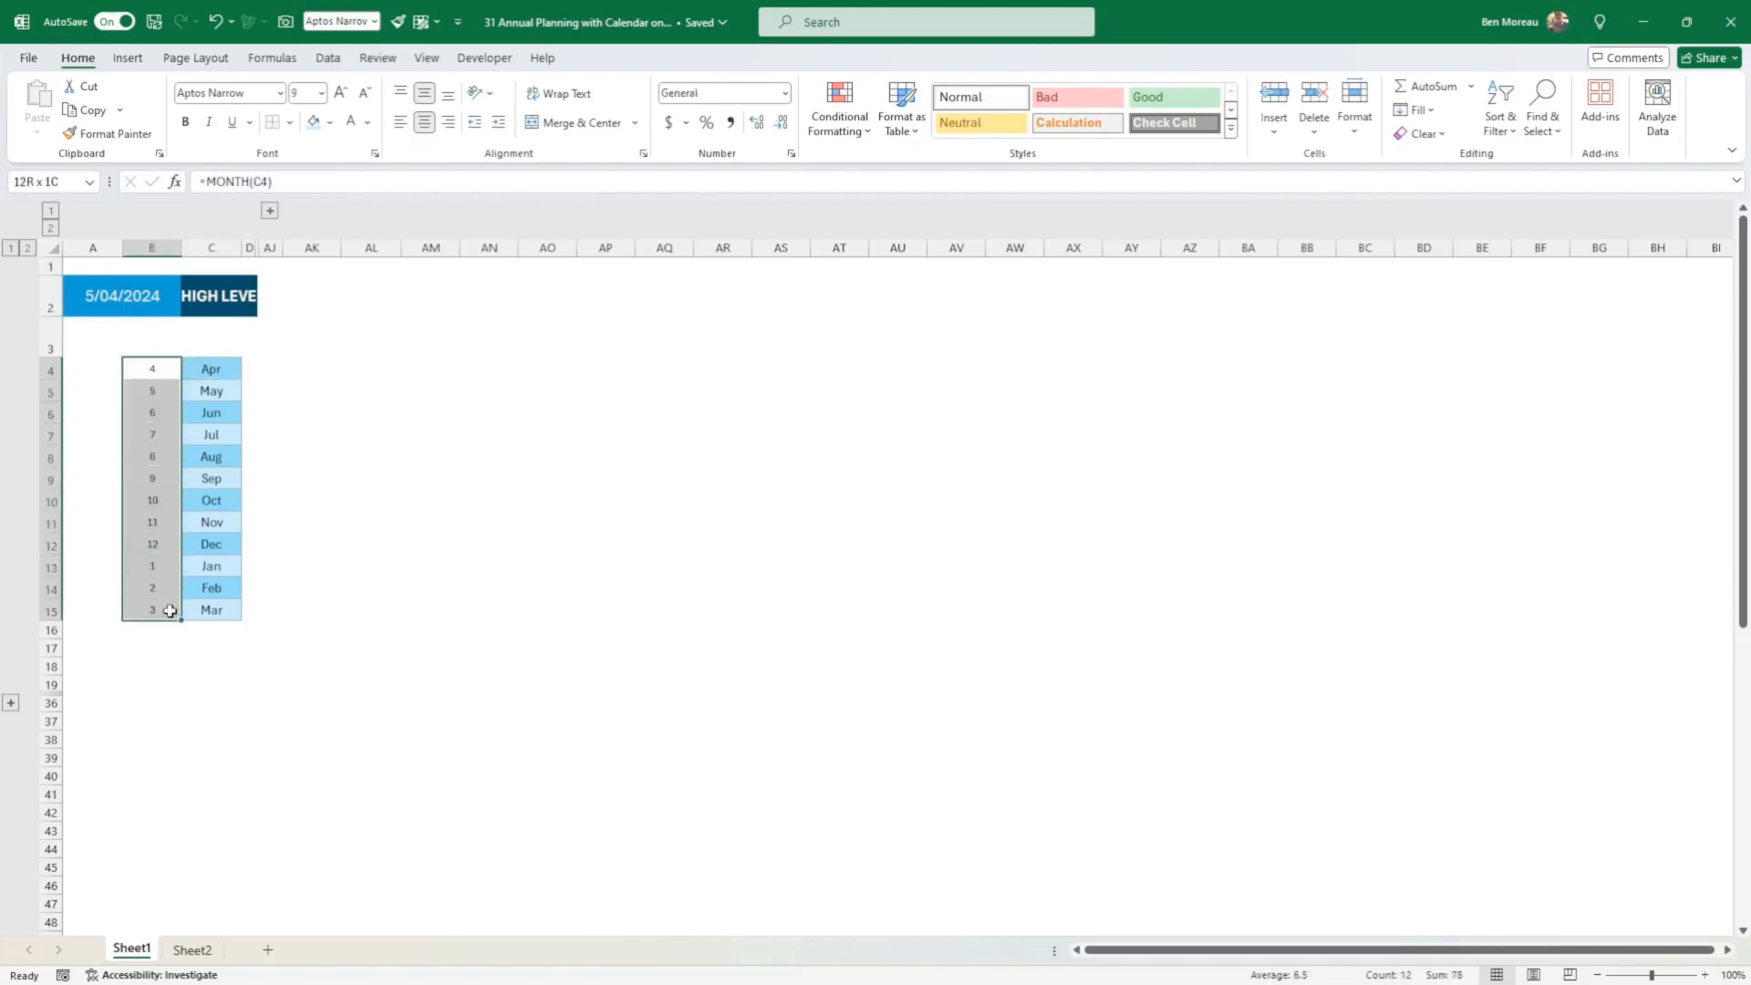
Step: Fill the formula =MONTH(C4) from B4 down to B15
click(165, 371)
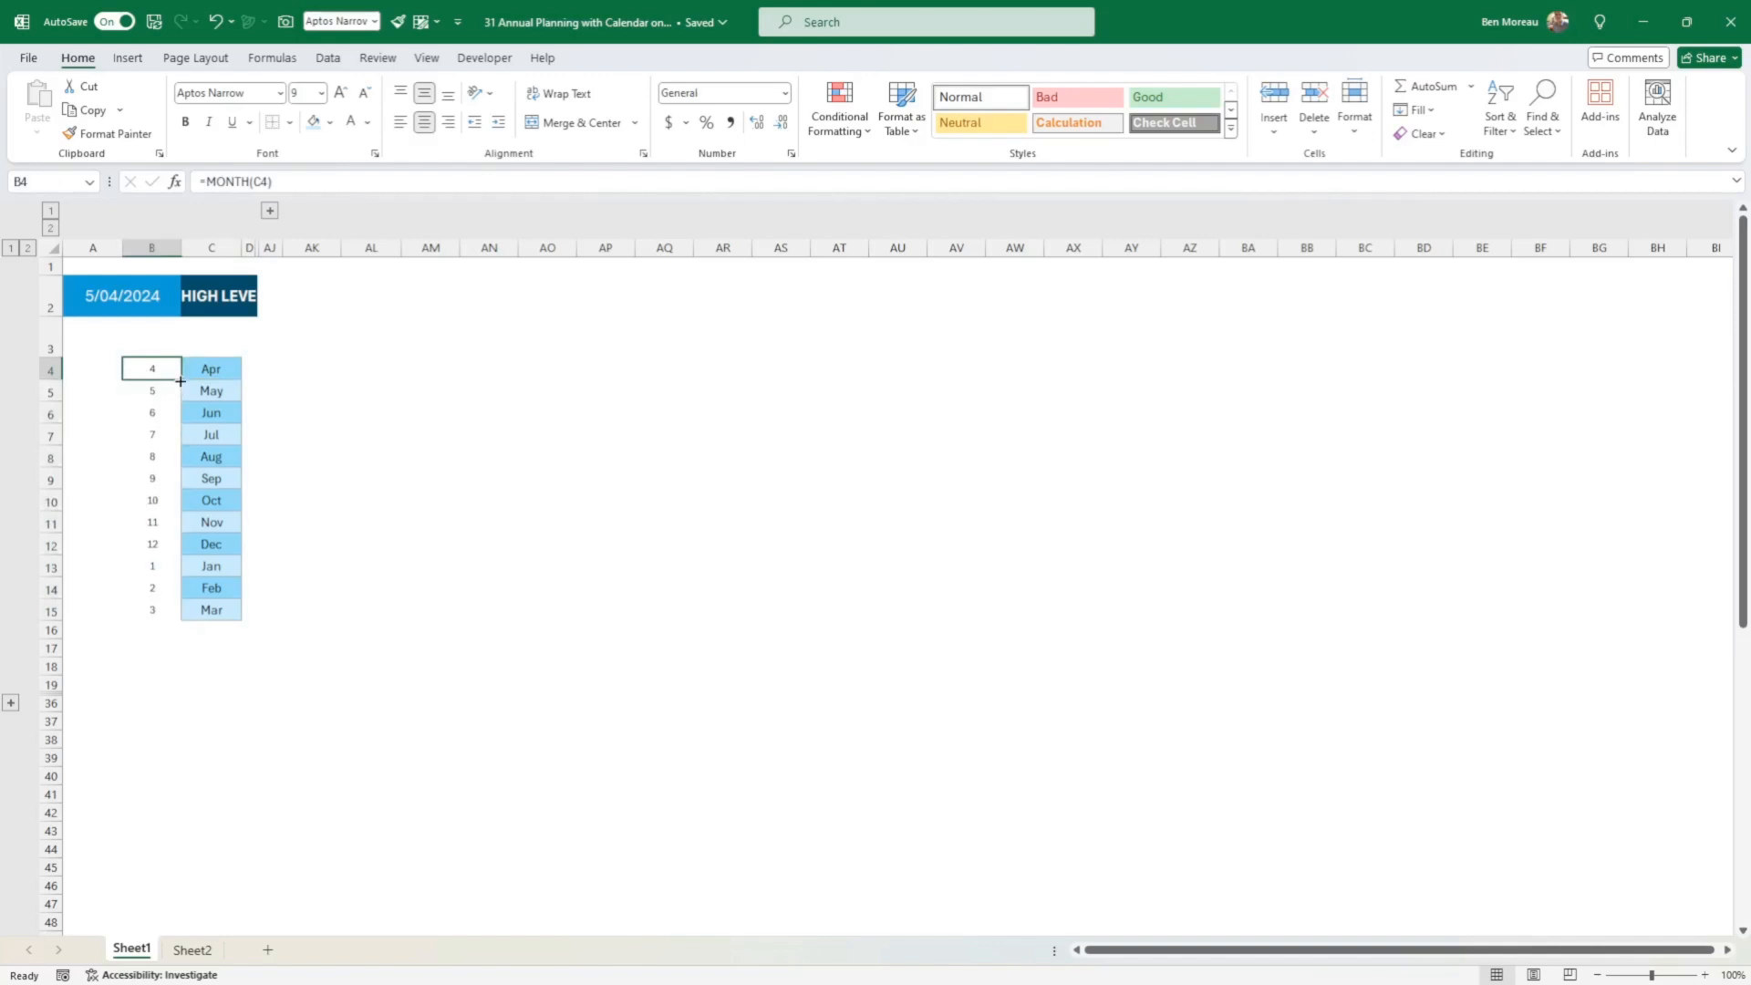
drag(181, 381, 181, 381)
drag(181, 382, 182, 620)
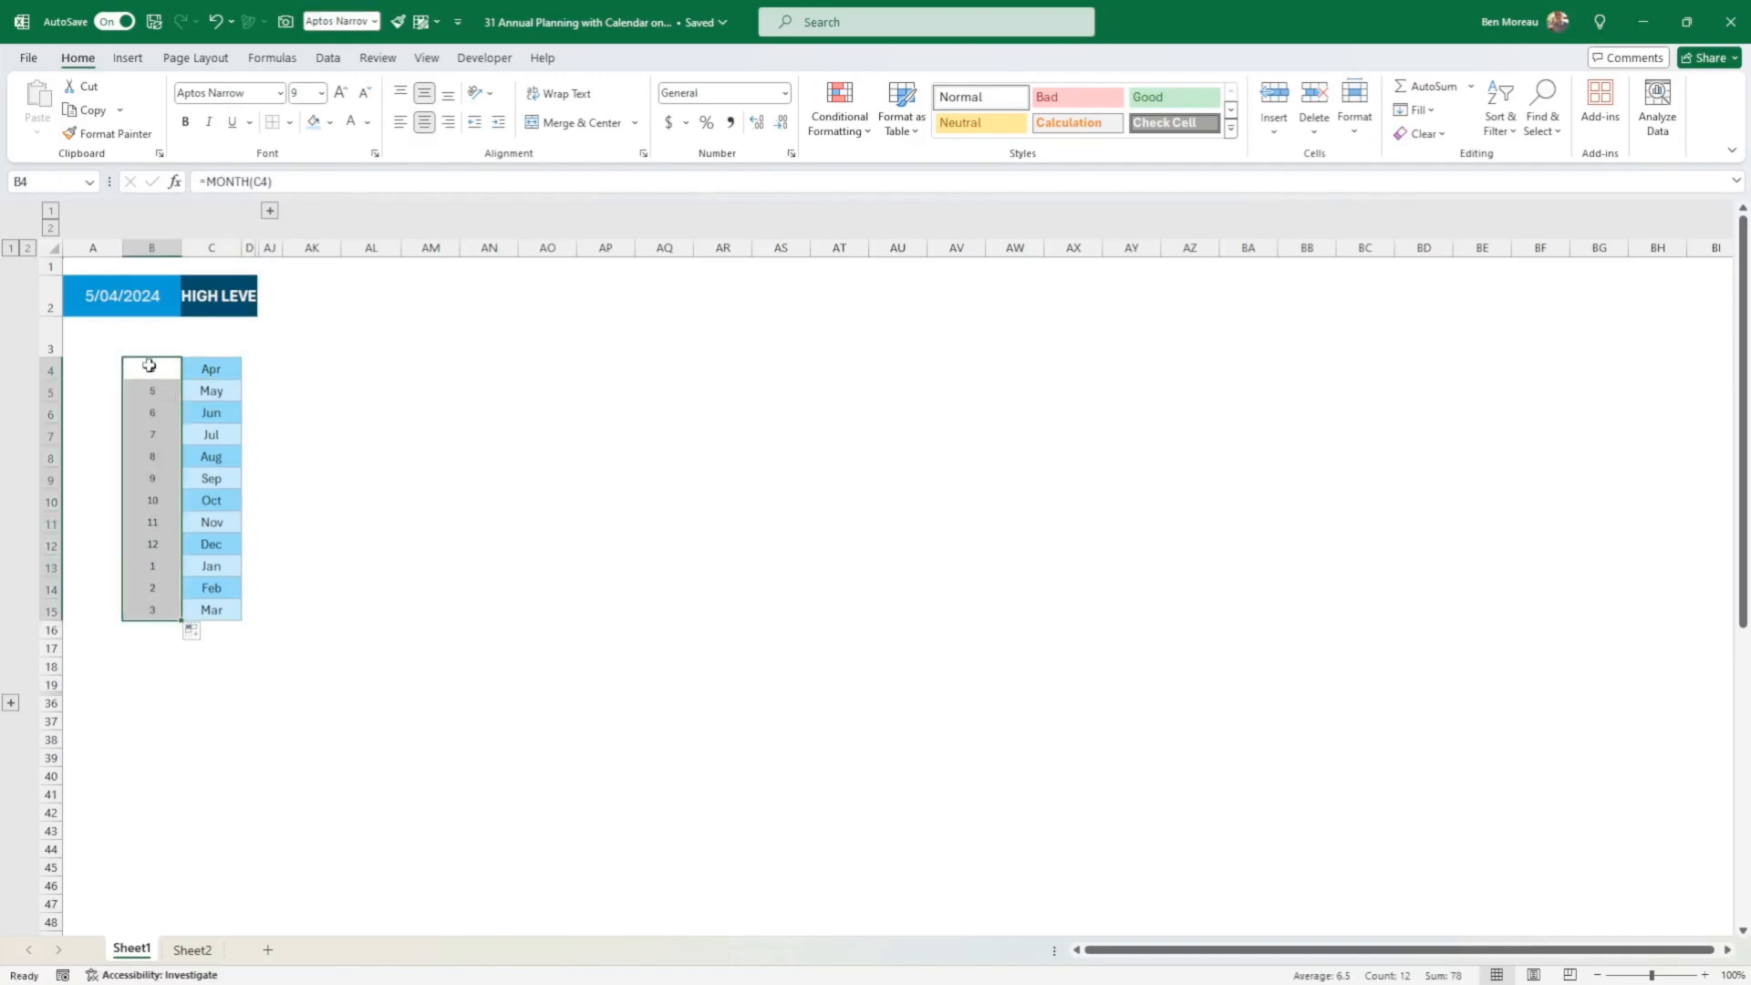
click(150, 365)
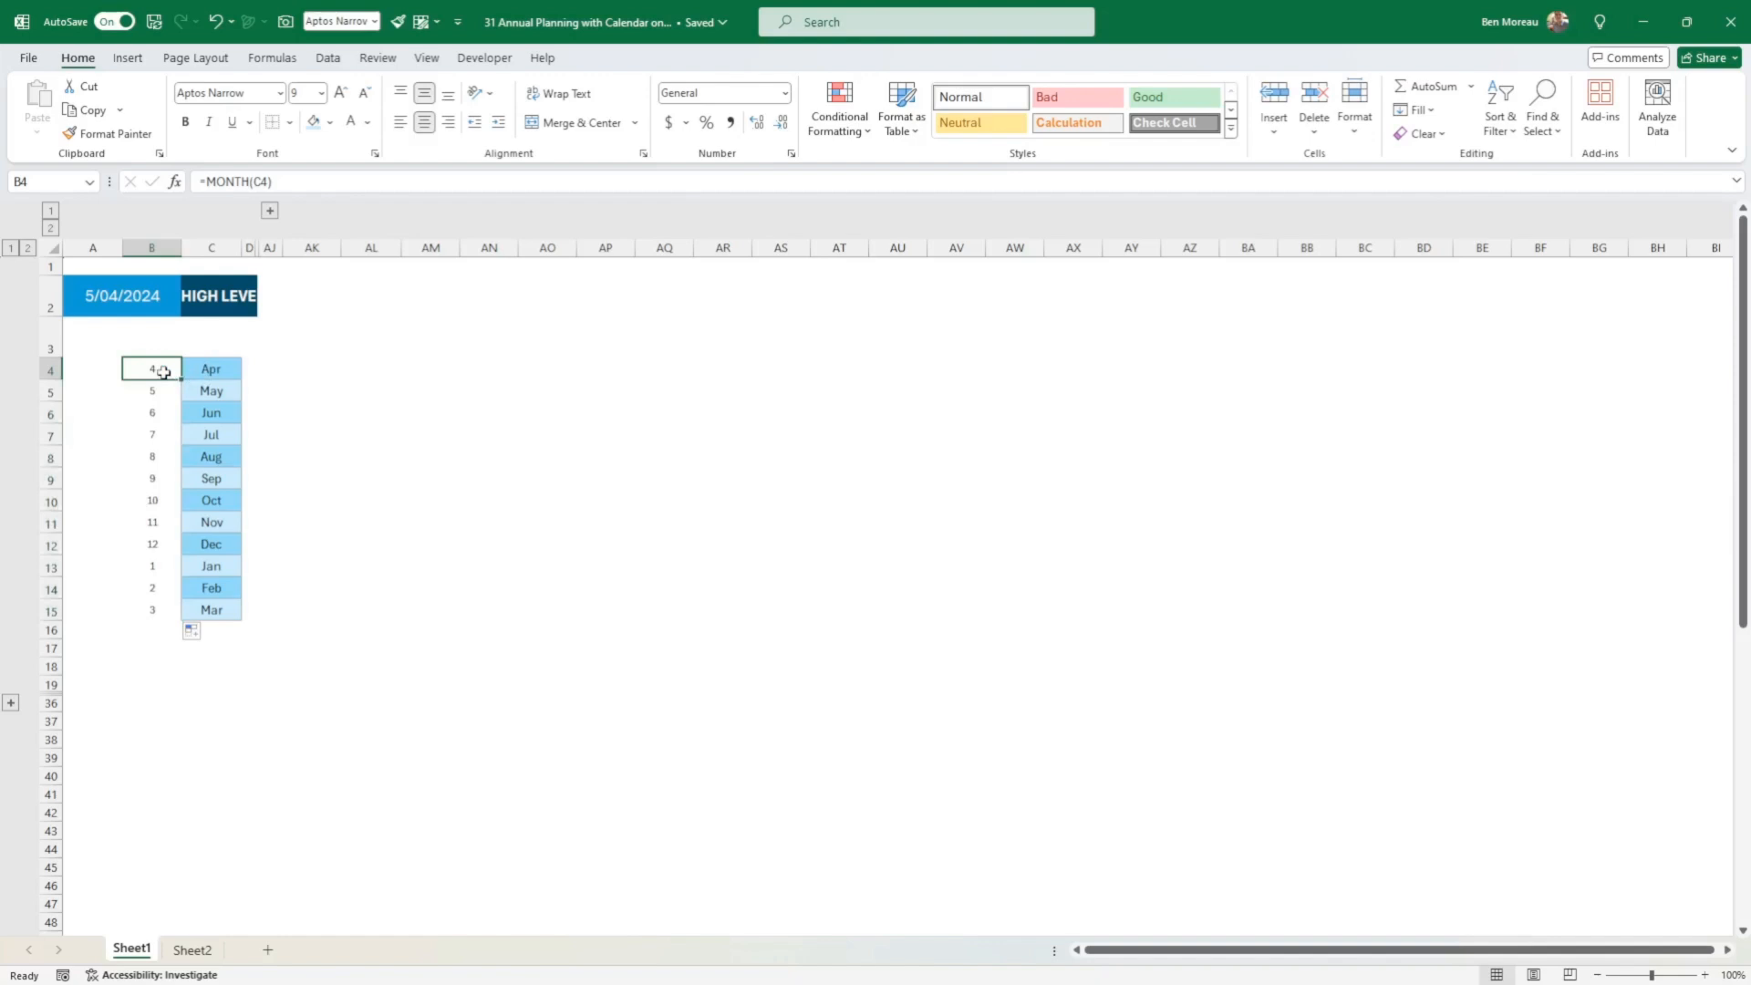
Step: Expand the collapsed day columns E to AI and select the whole calendar grid E4:AI15
click(227, 377)
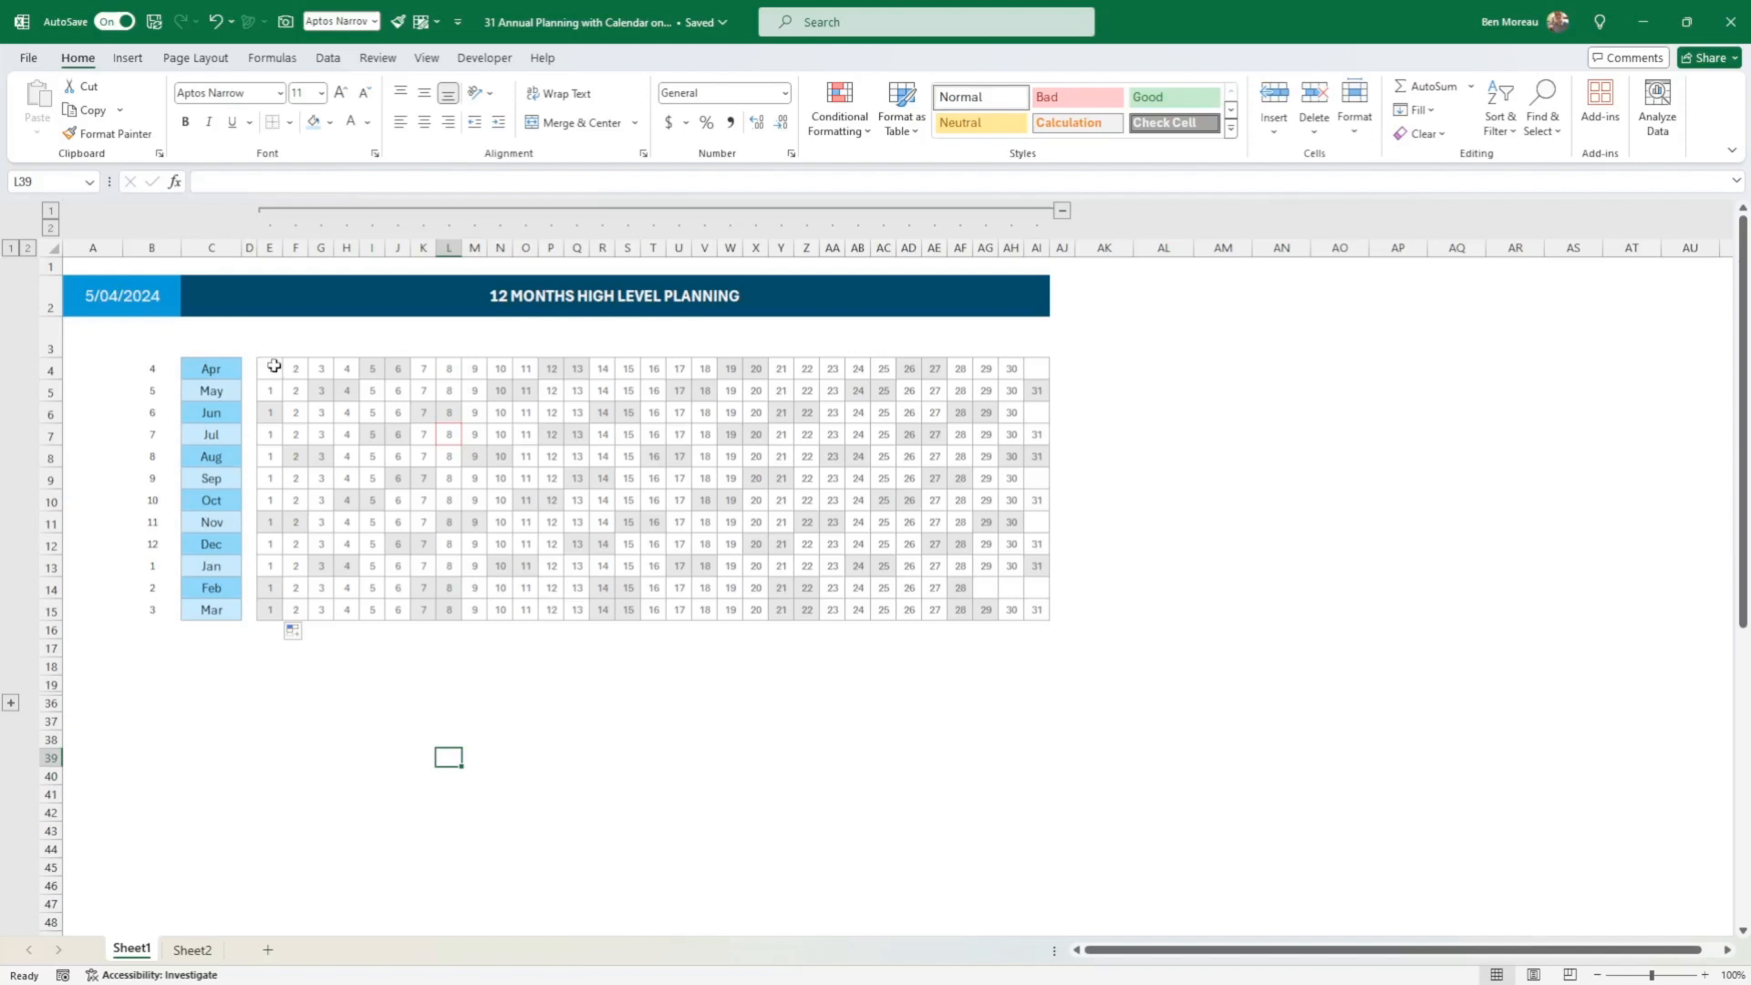
drag(272, 367, 1033, 606)
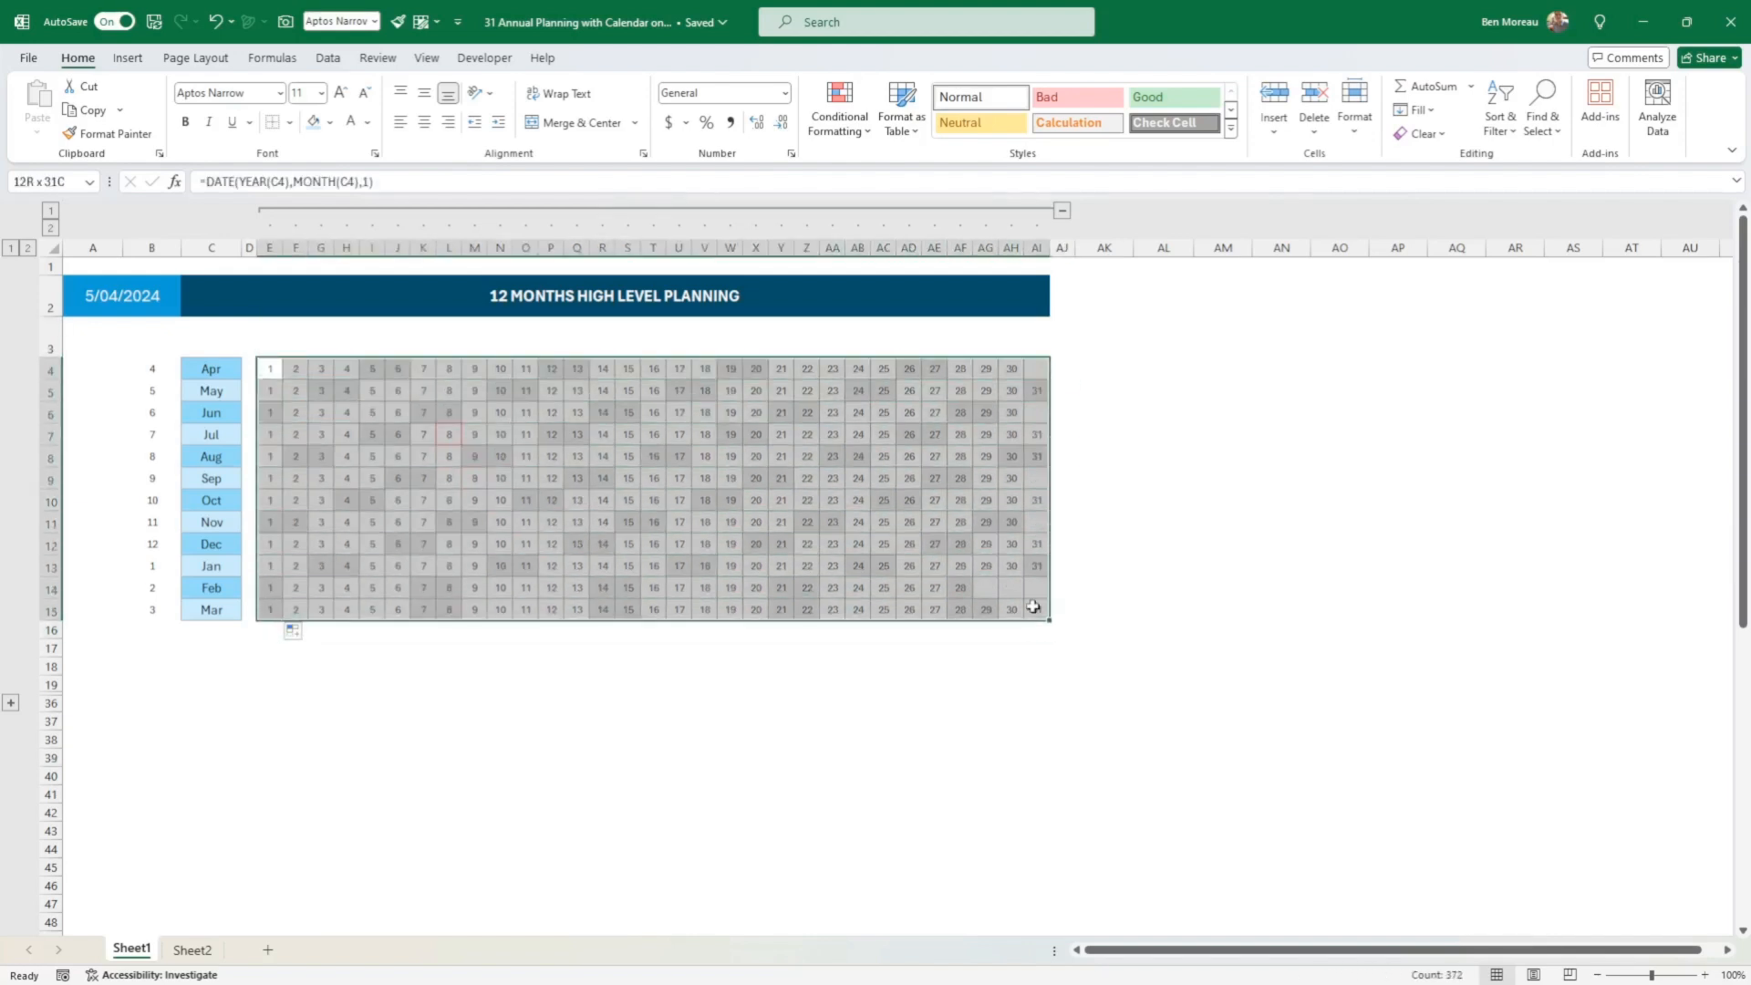
click(529, 452)
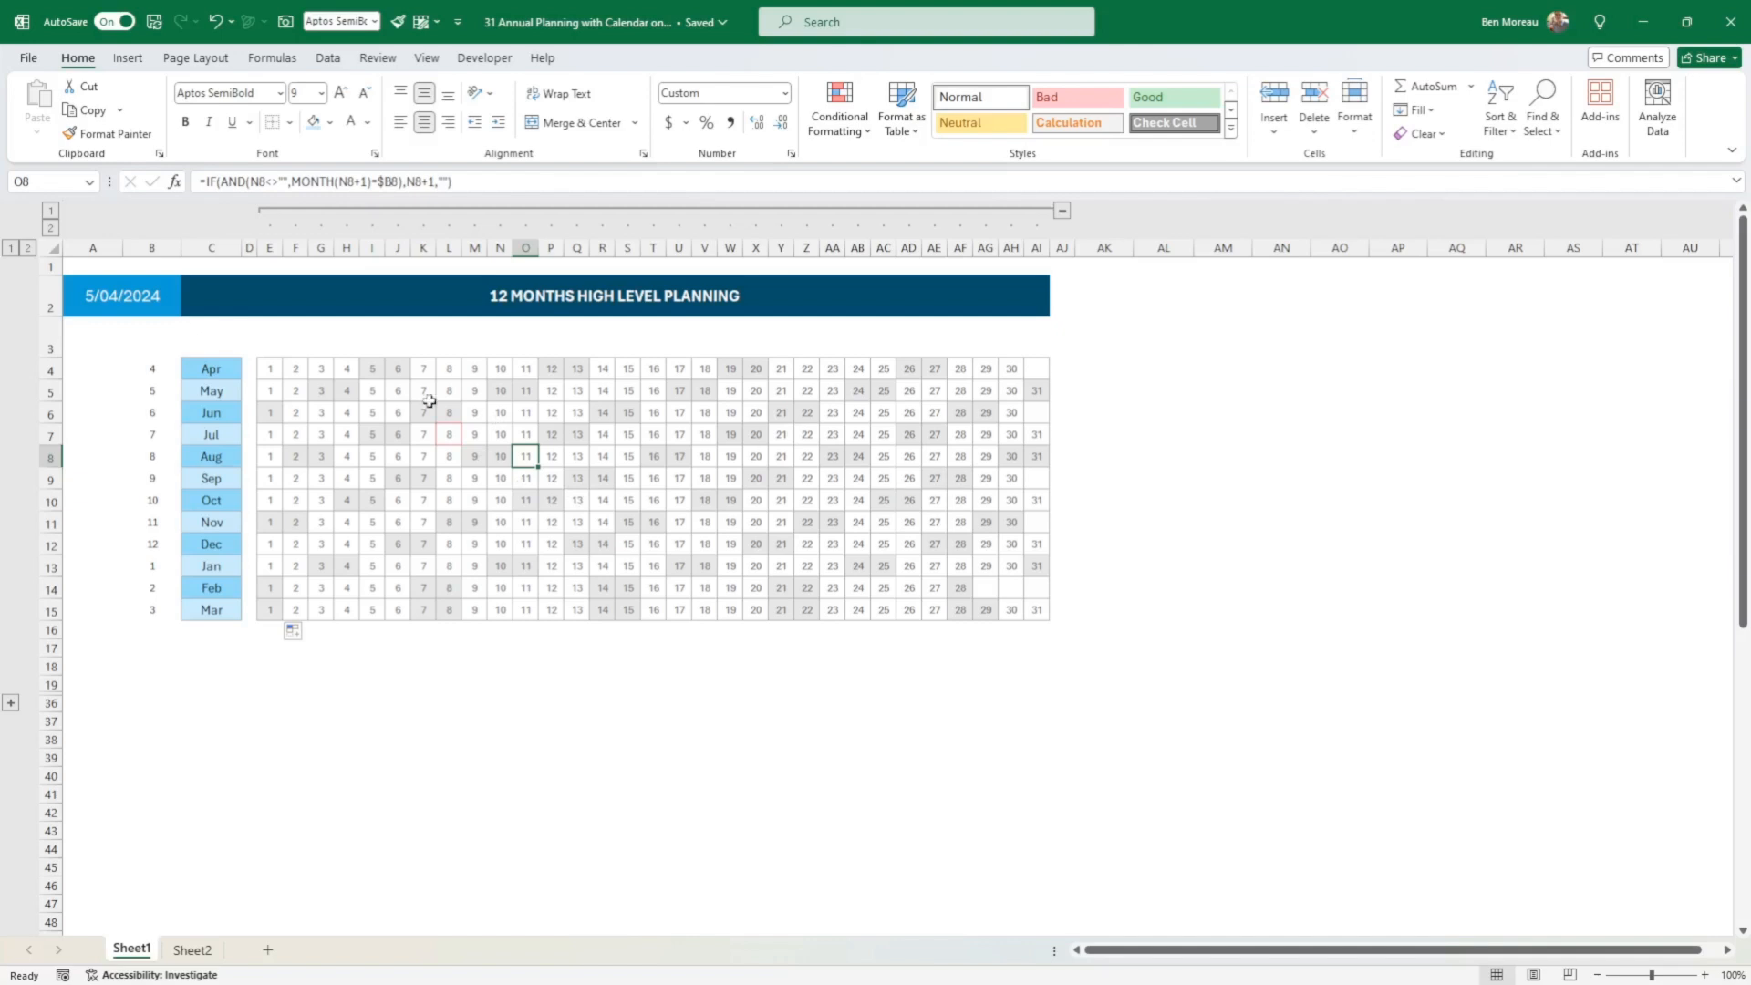
Step: Examine the first-of-month DATE formula in E4 and the month cell C4 that it refers to
click(271, 368)
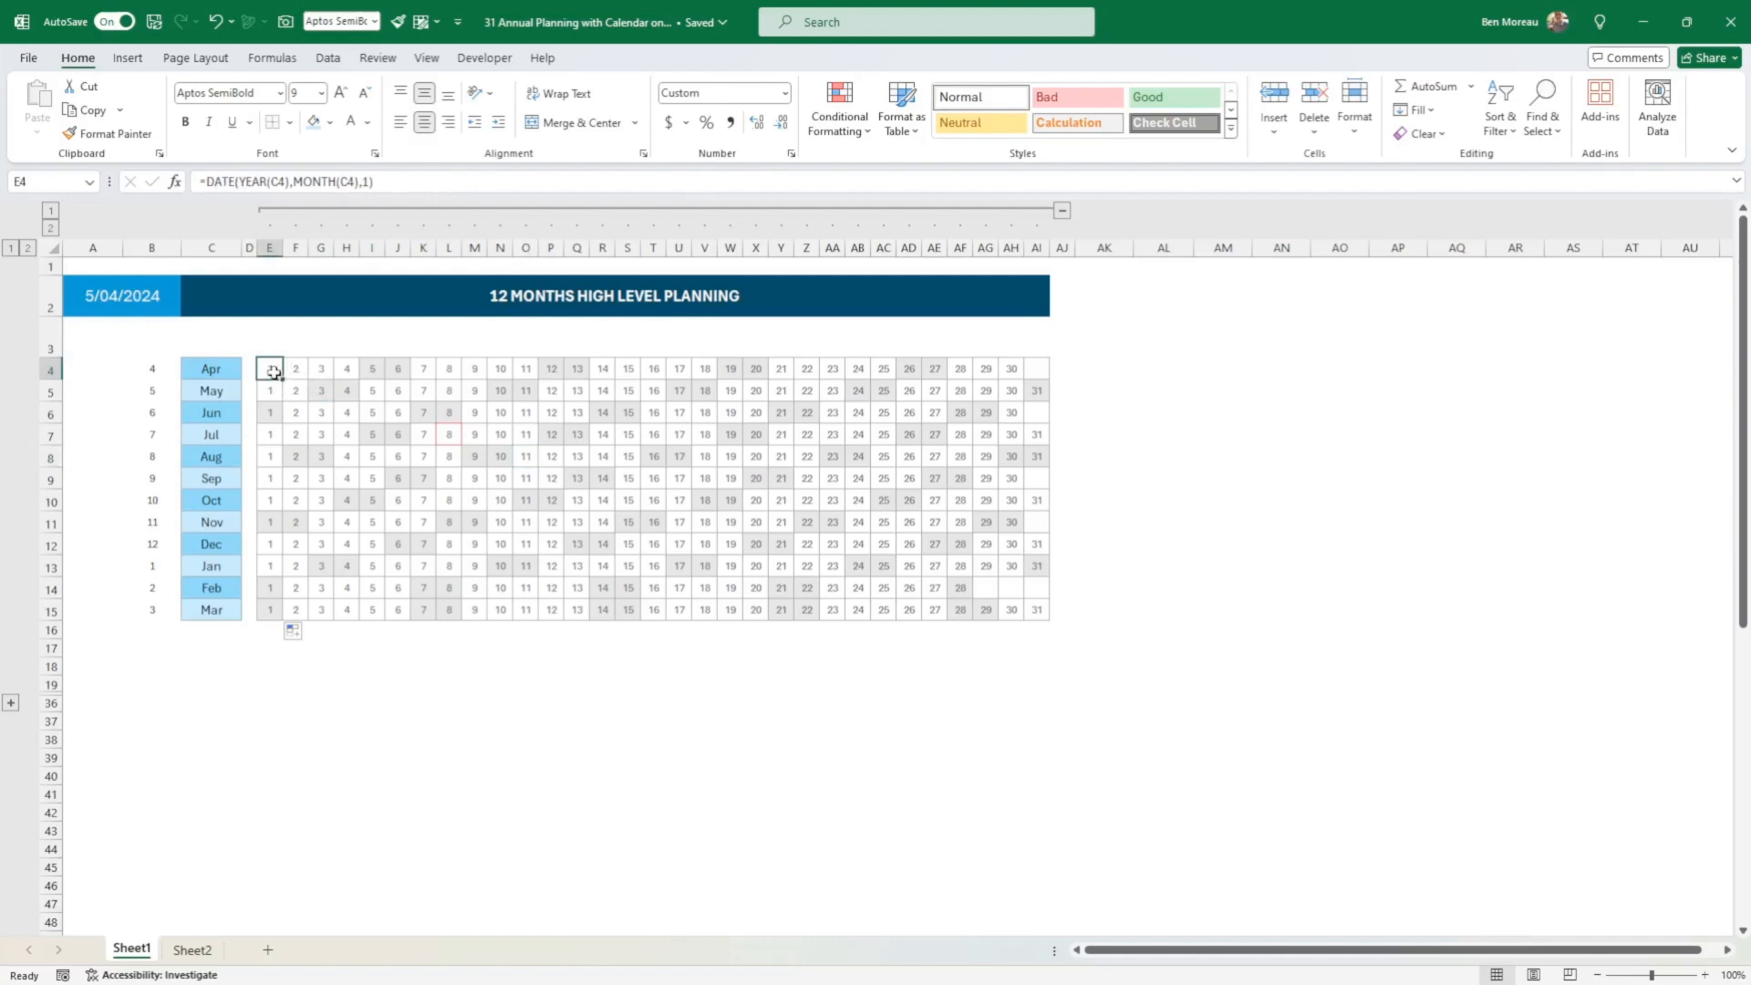
double_click(272, 369)
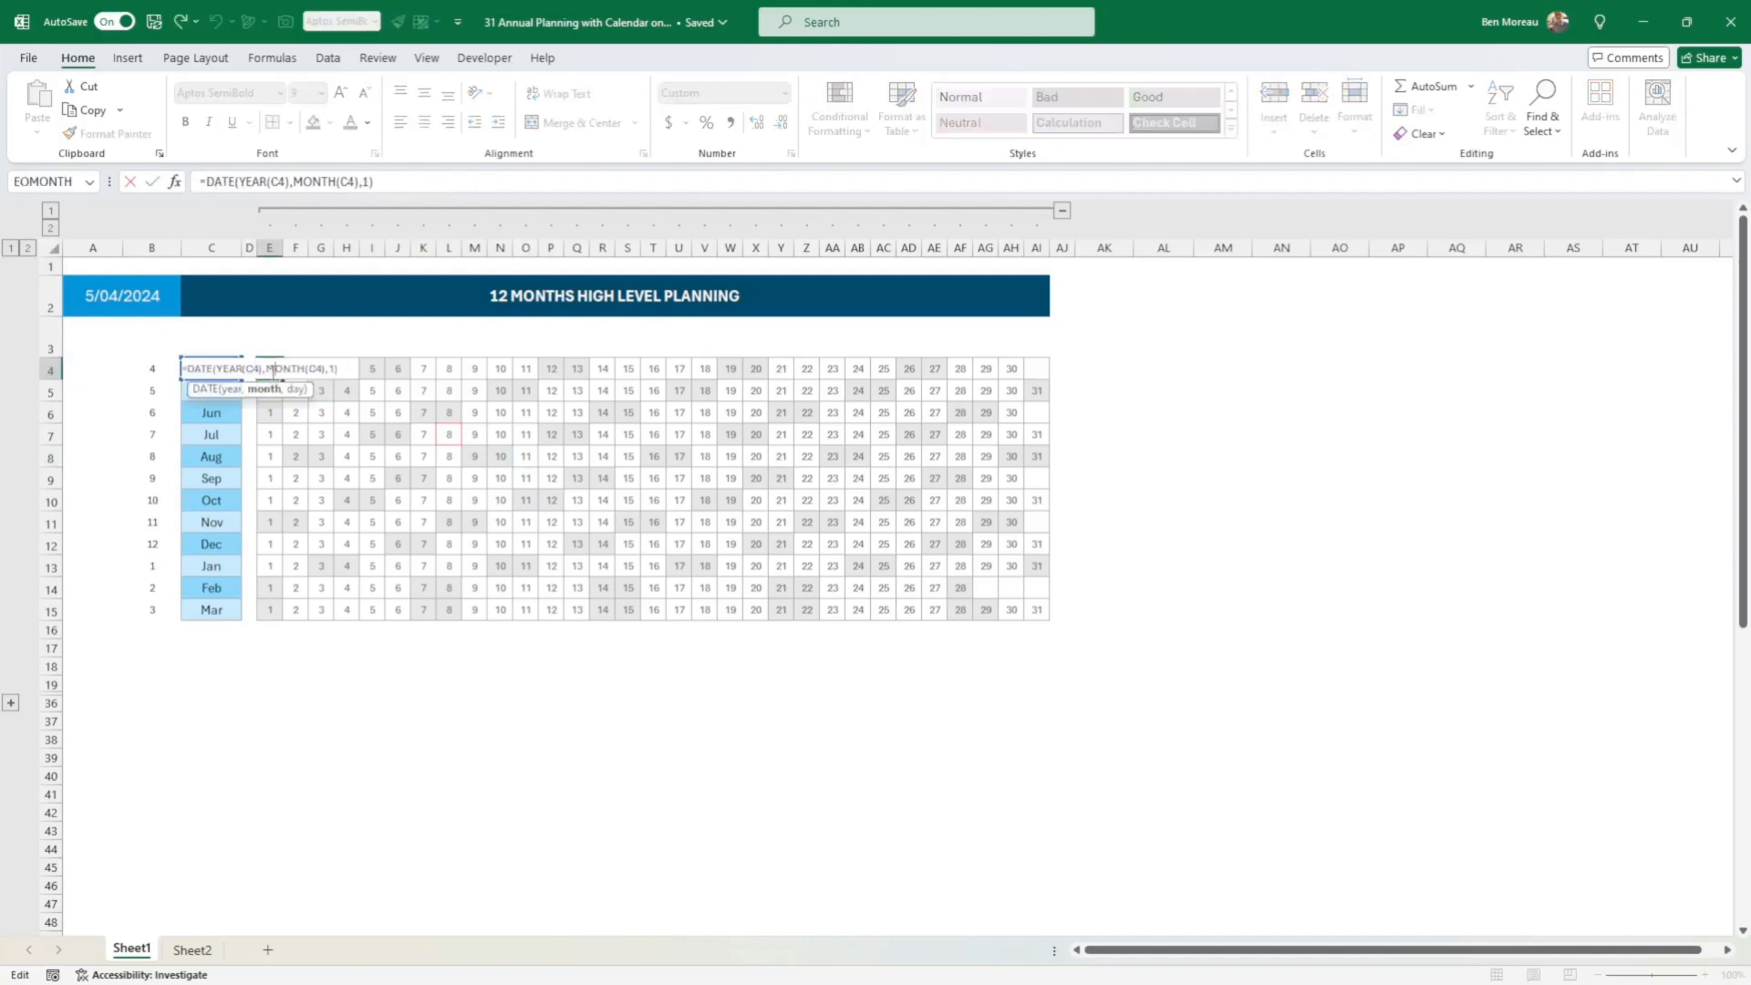
key(Escape)
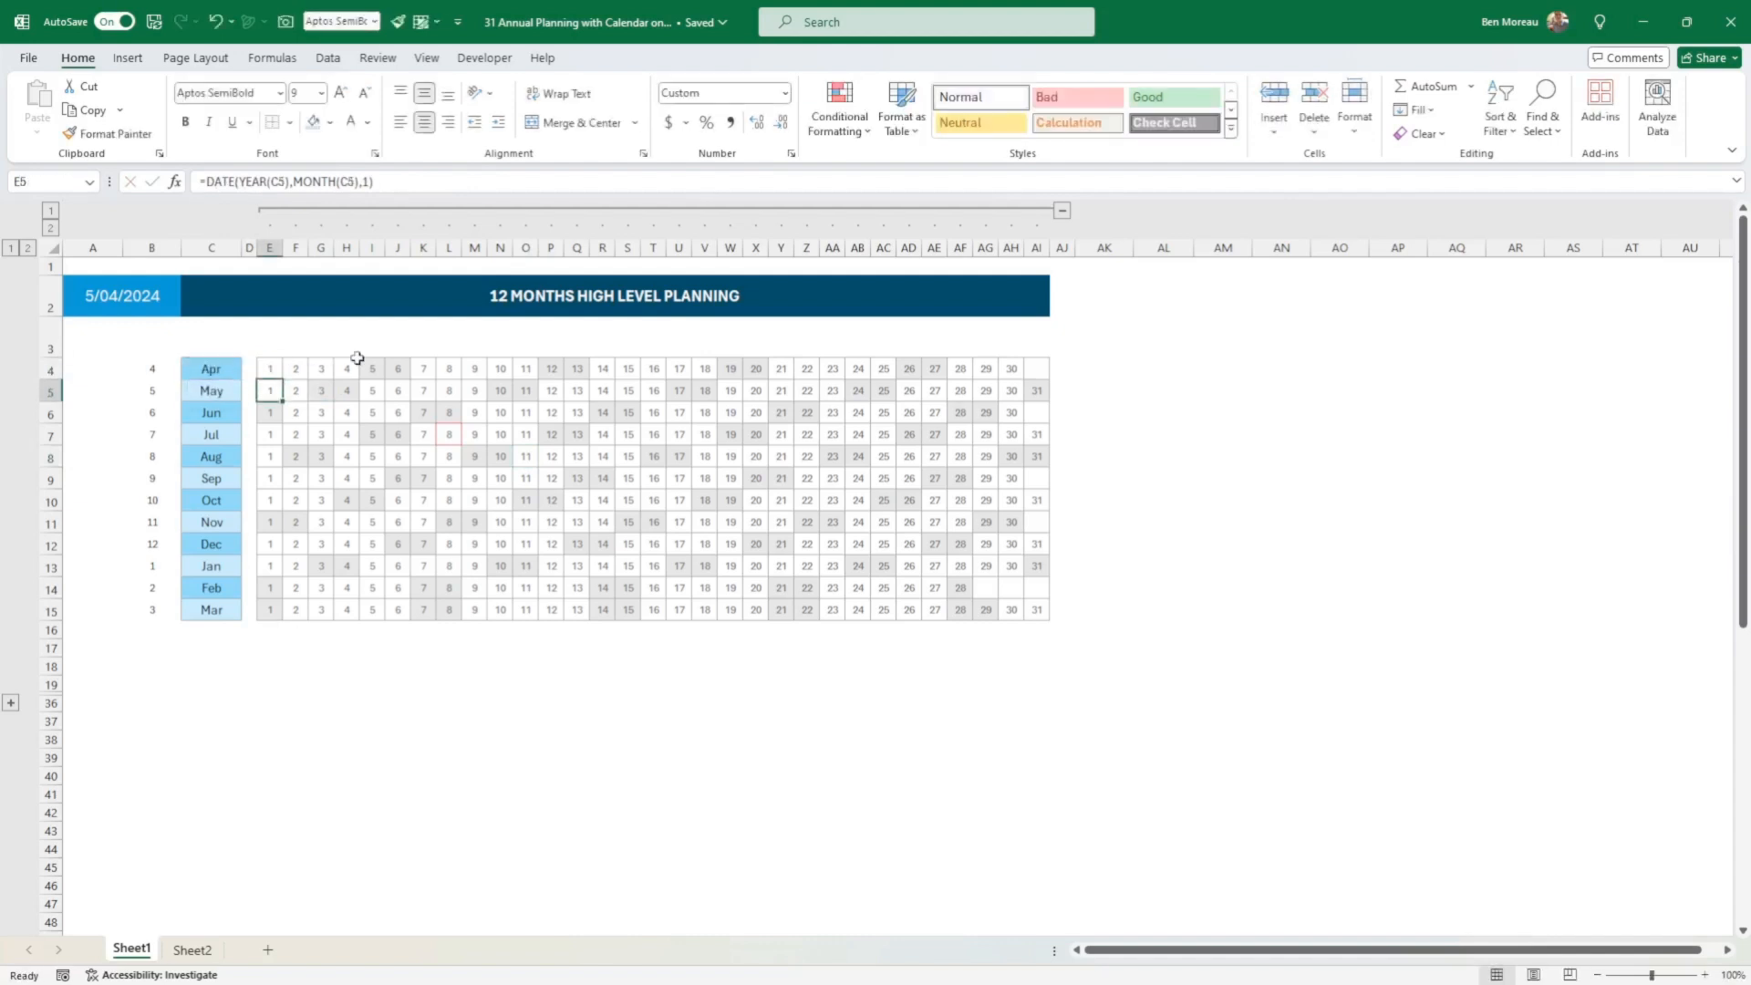
click(204, 372)
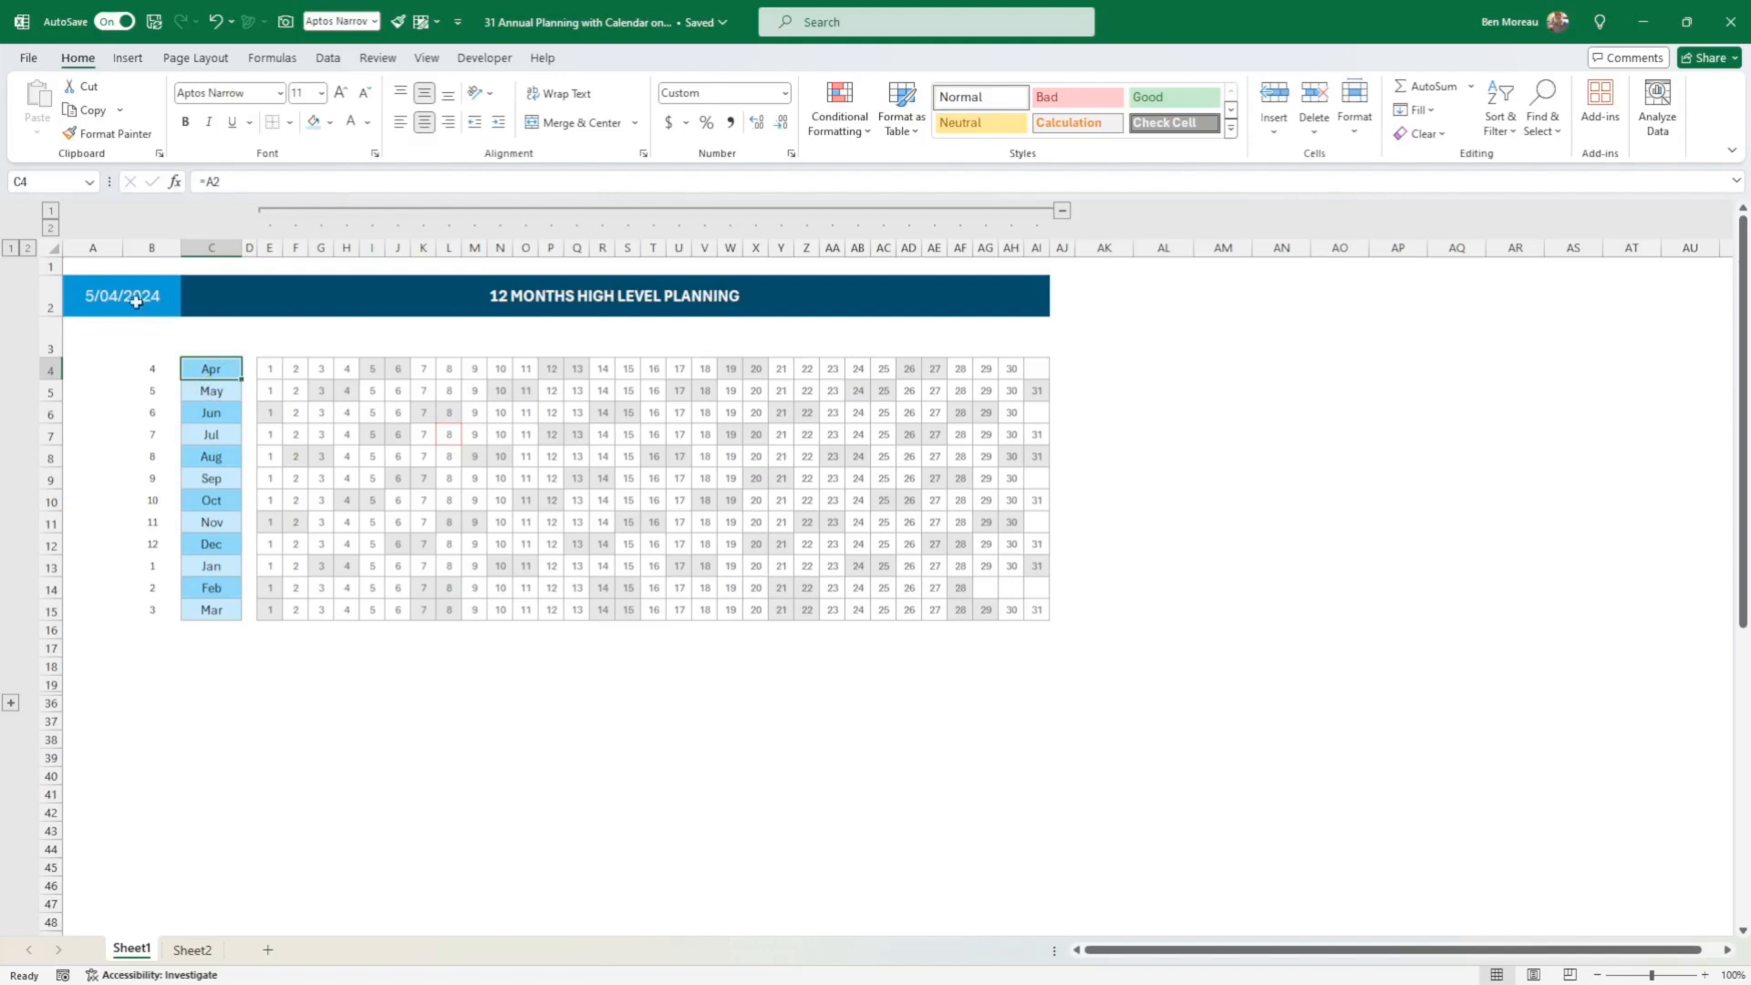
click(269, 369)
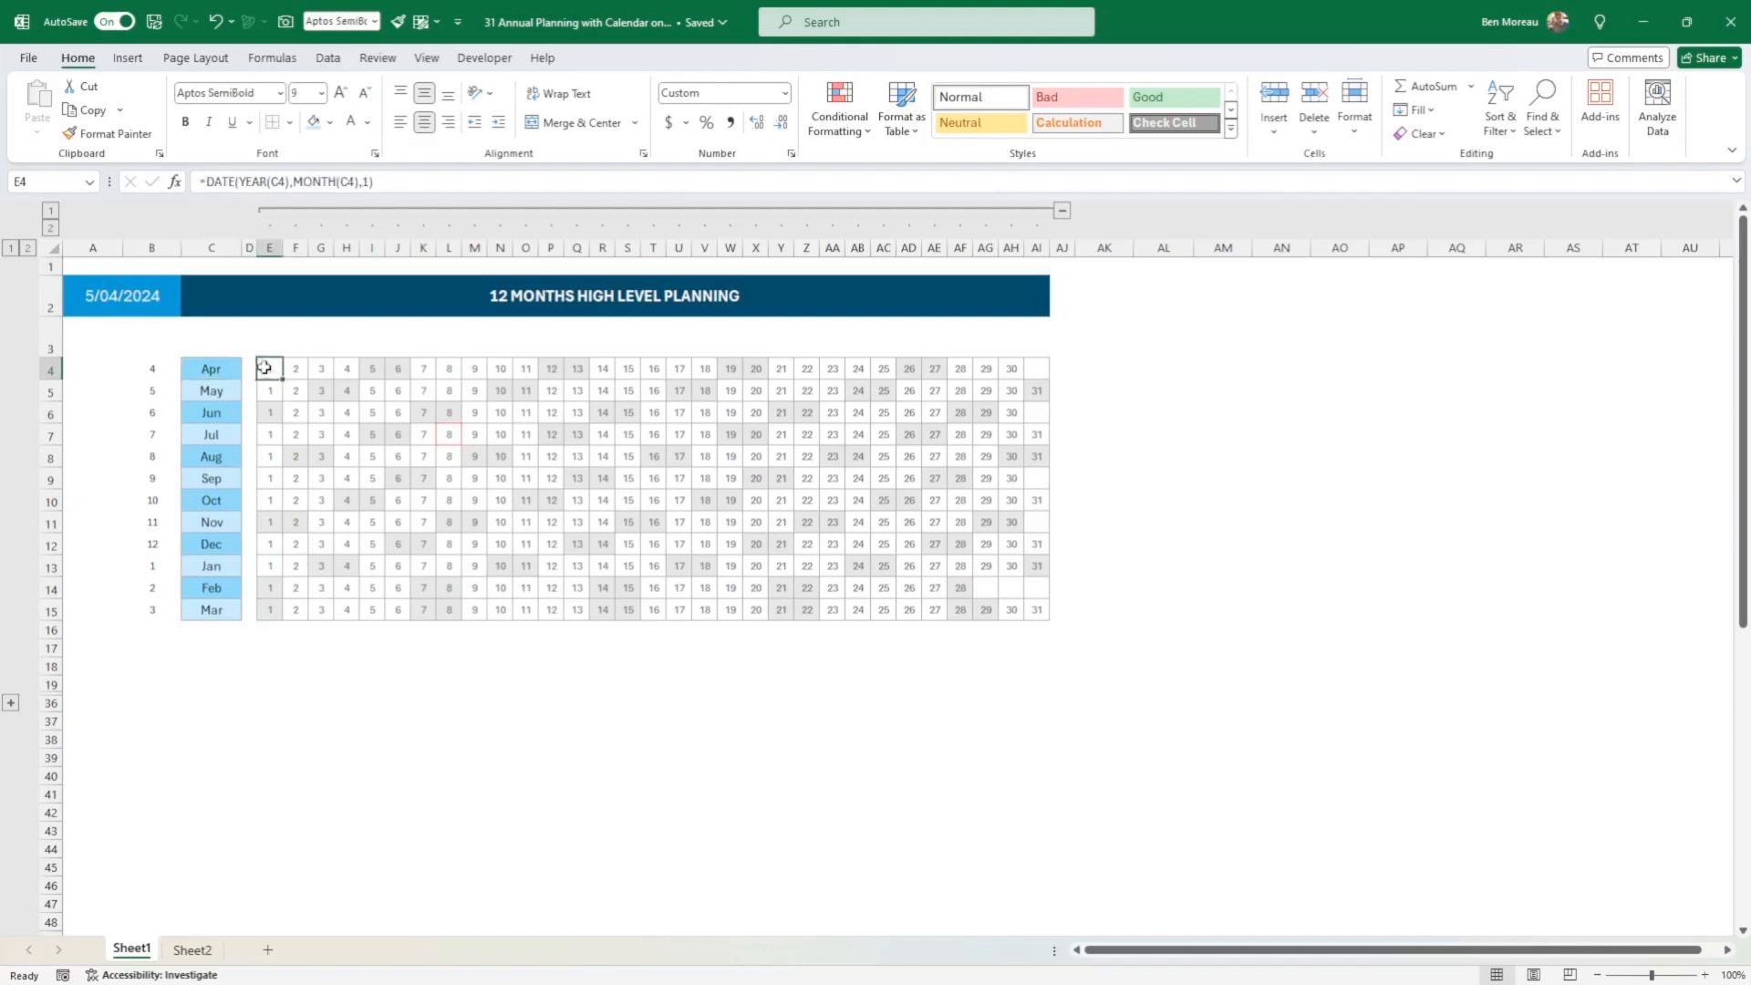
double_click(366, 180)
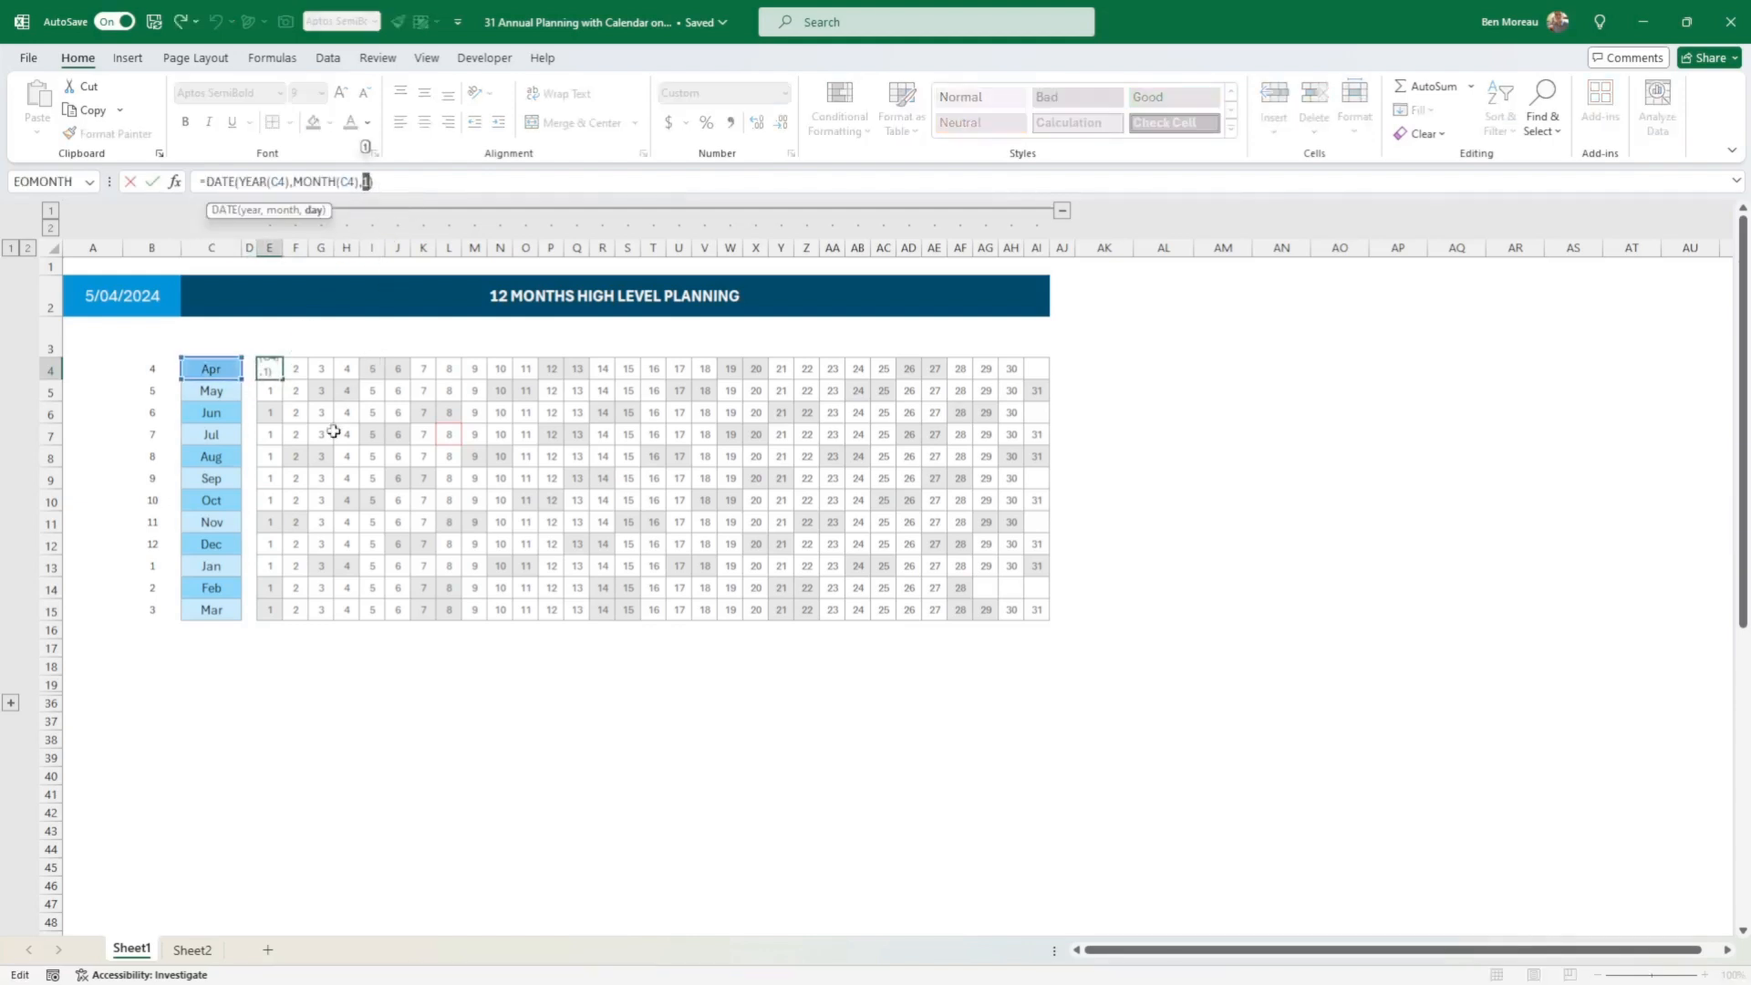
click(305, 371)
click(304, 371)
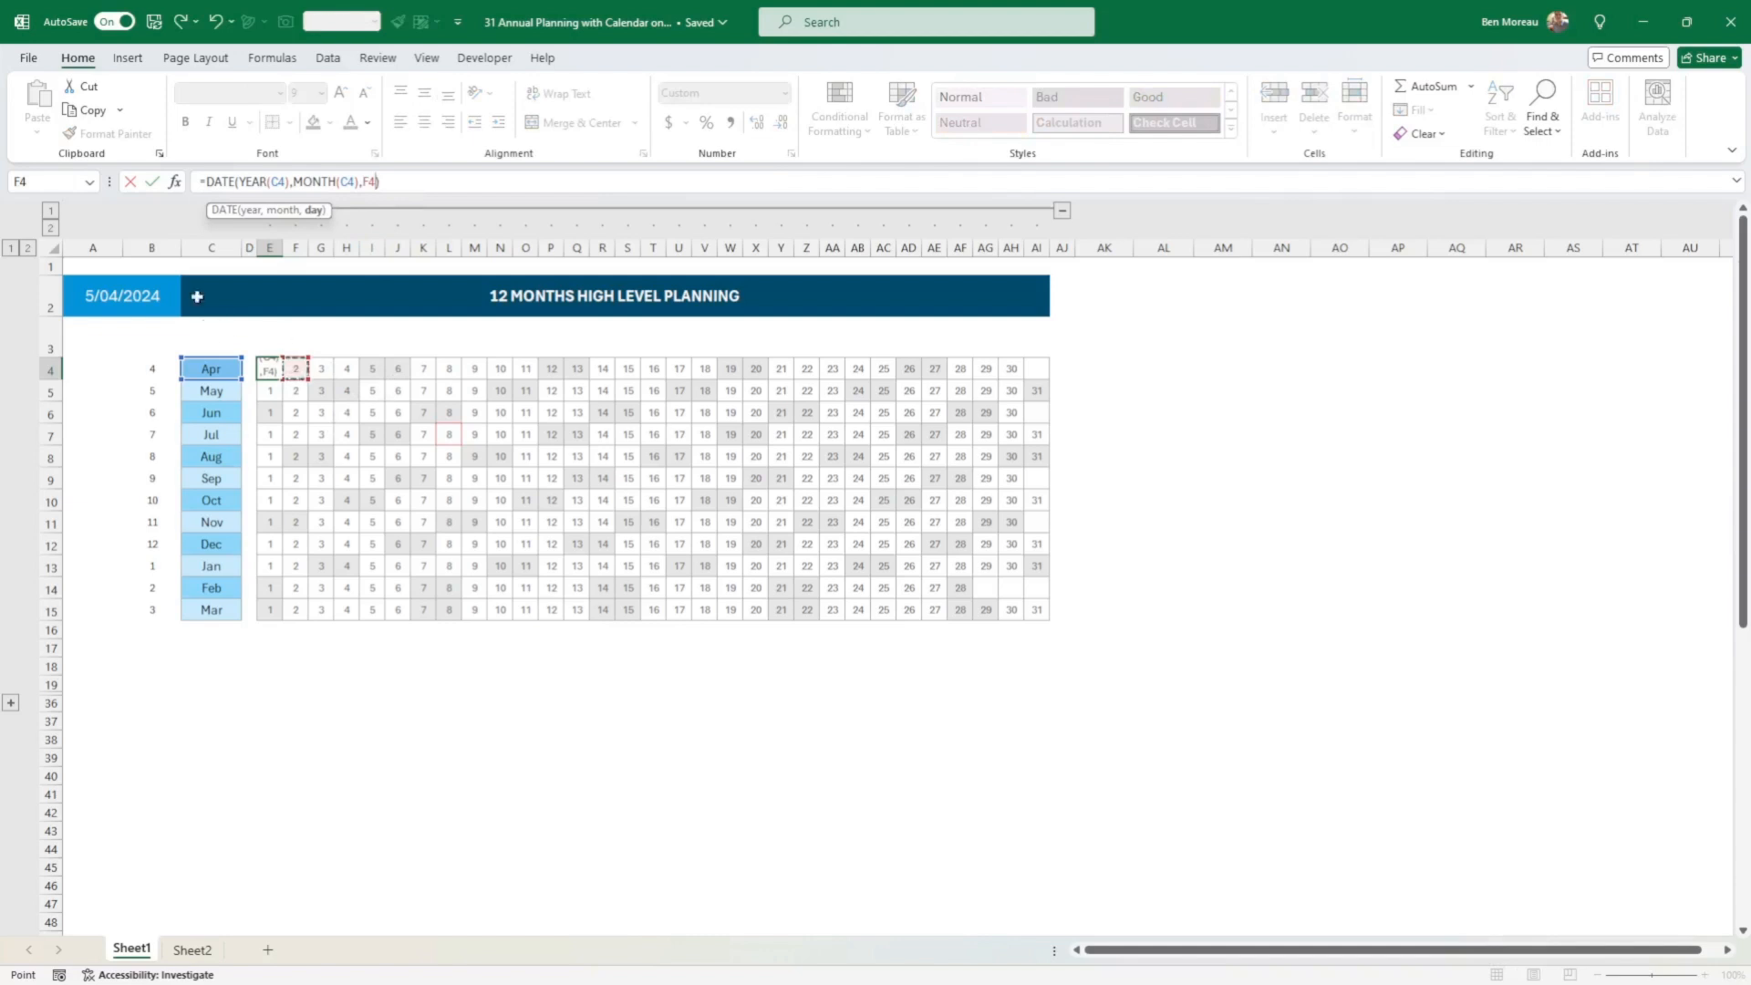
click(130, 182)
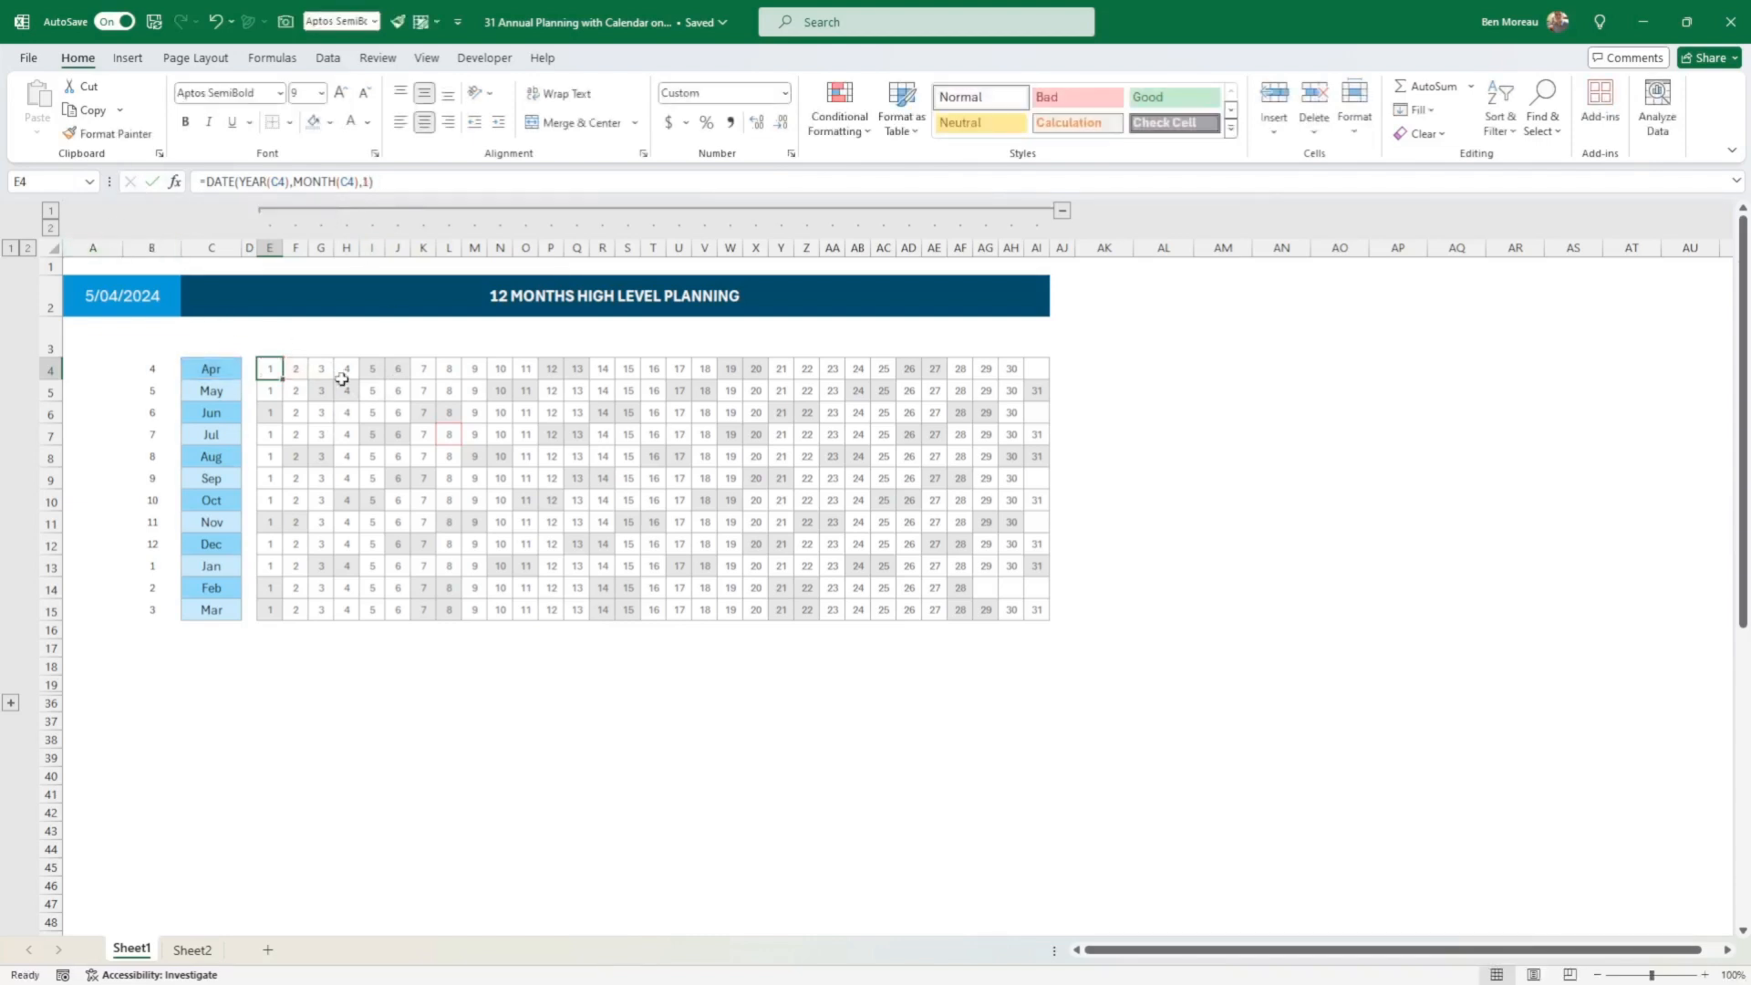
Step: Fill the formula =DATE(YEAR(C4),MONTH(C4),1) from E4 down to E15
click(297, 370)
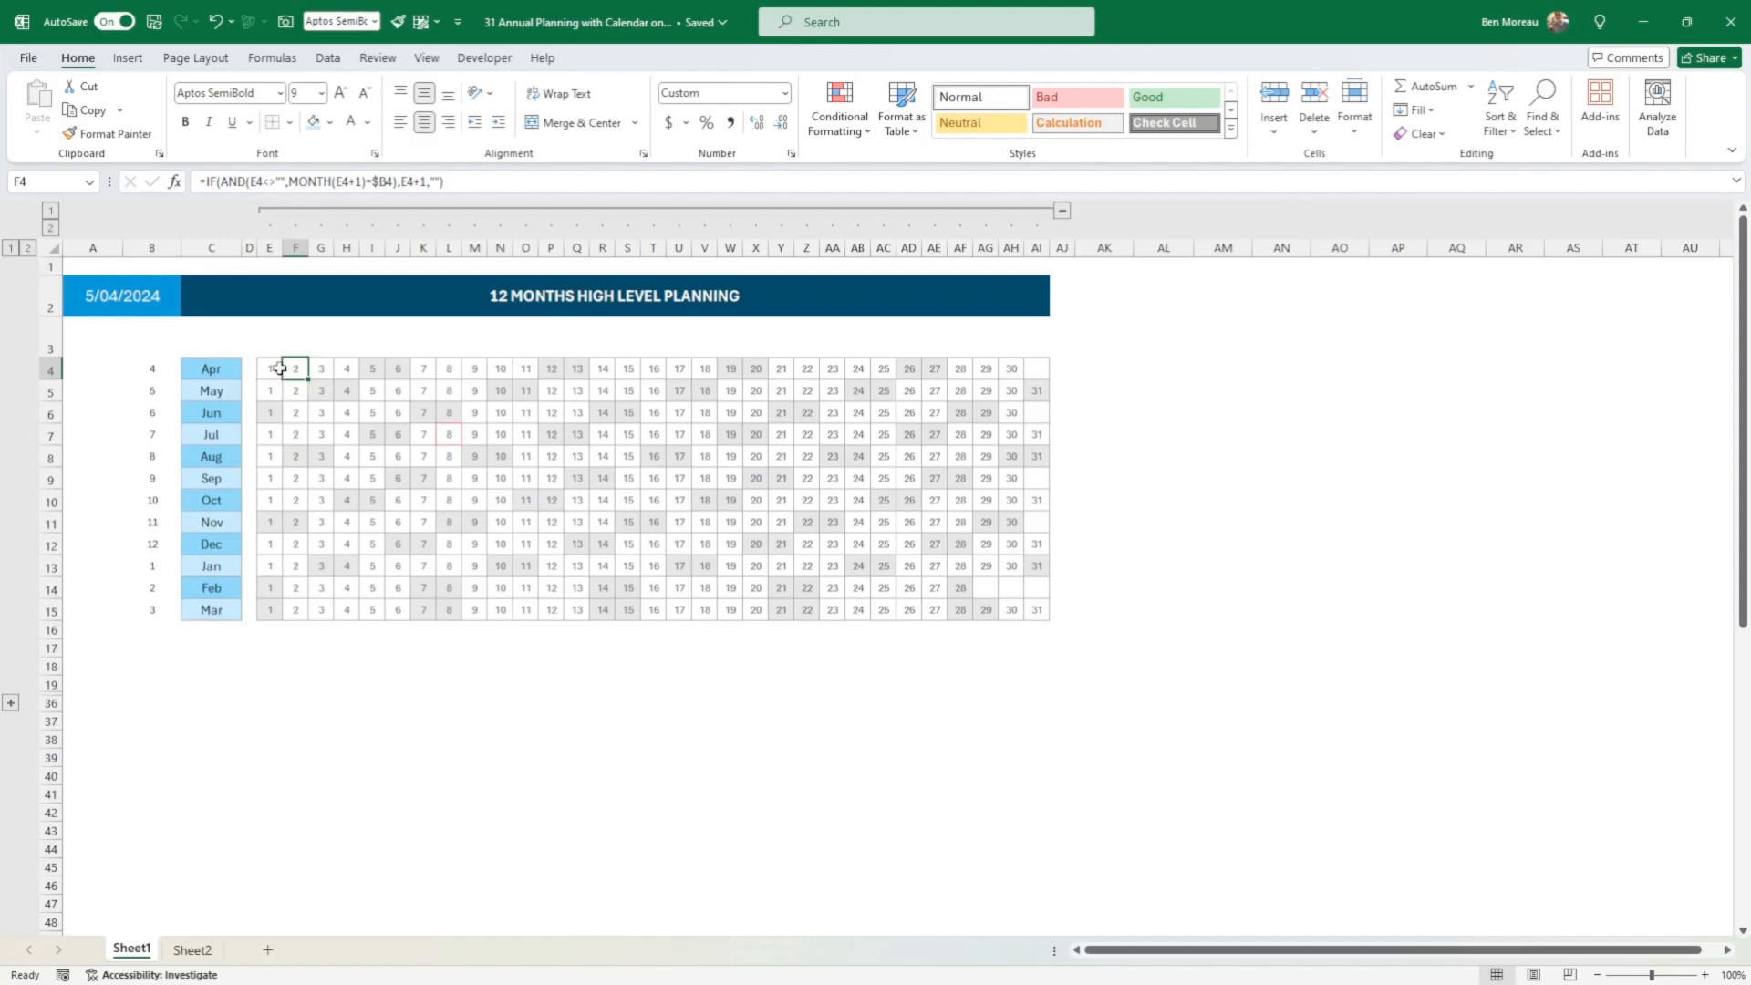
click(274, 370)
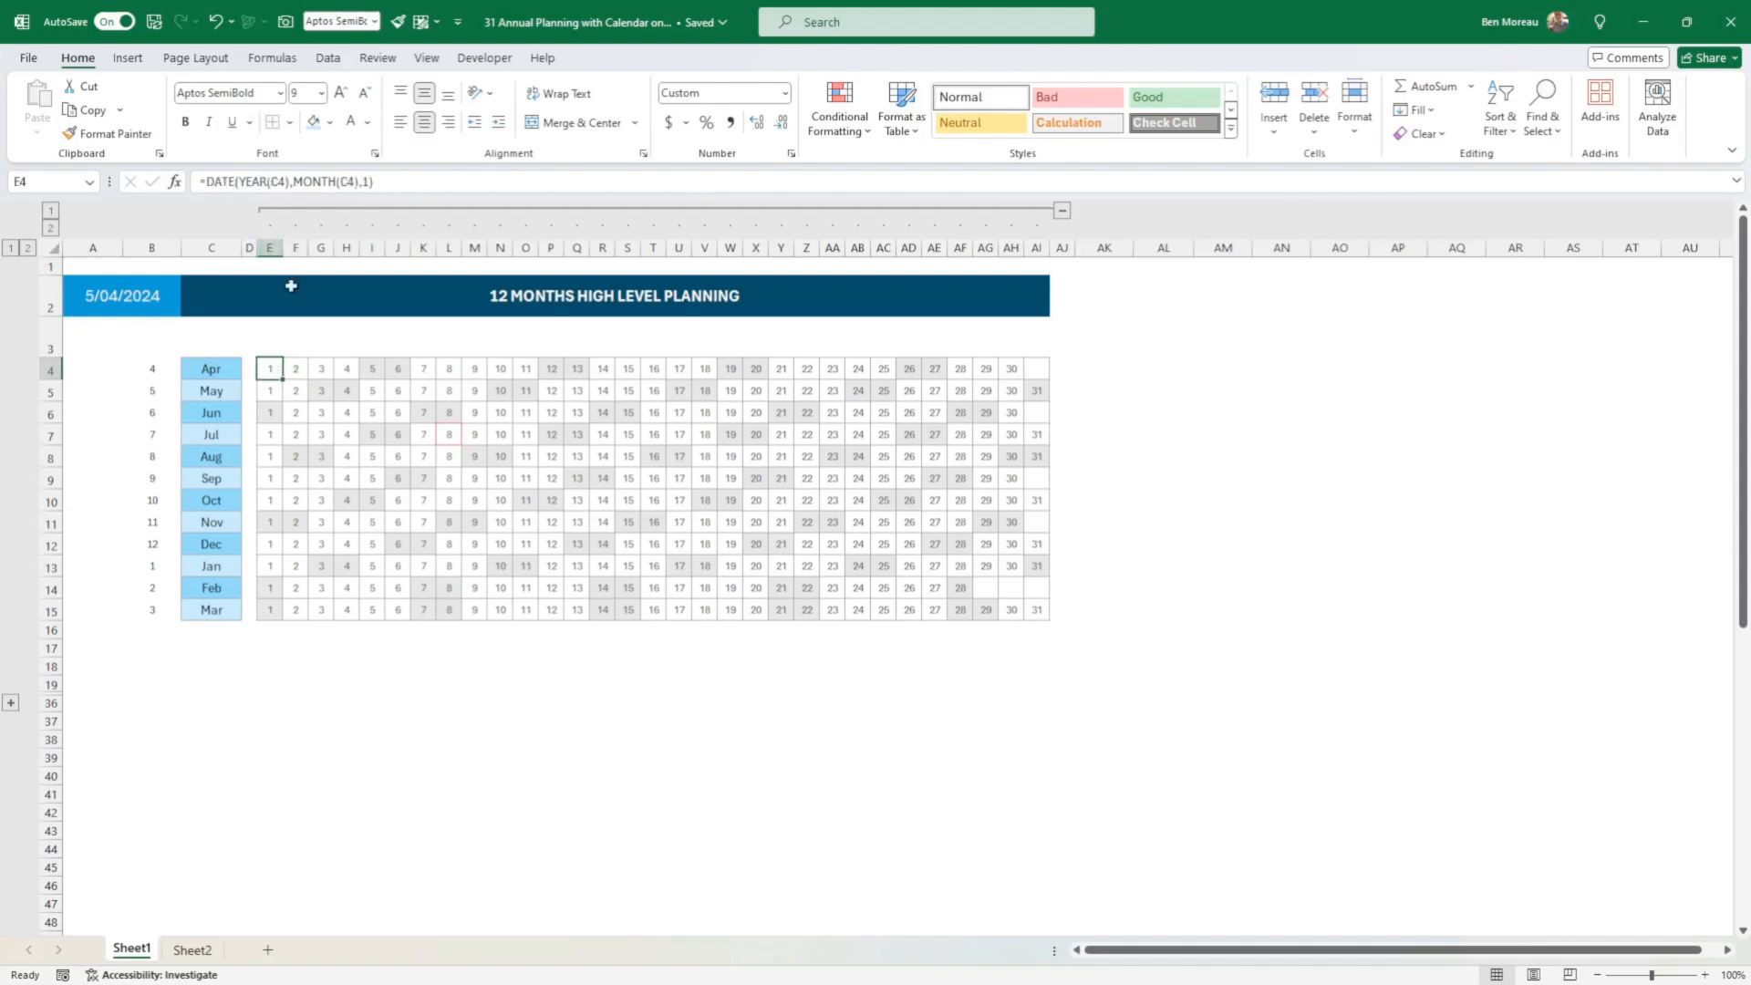
drag(281, 378, 264, 611)
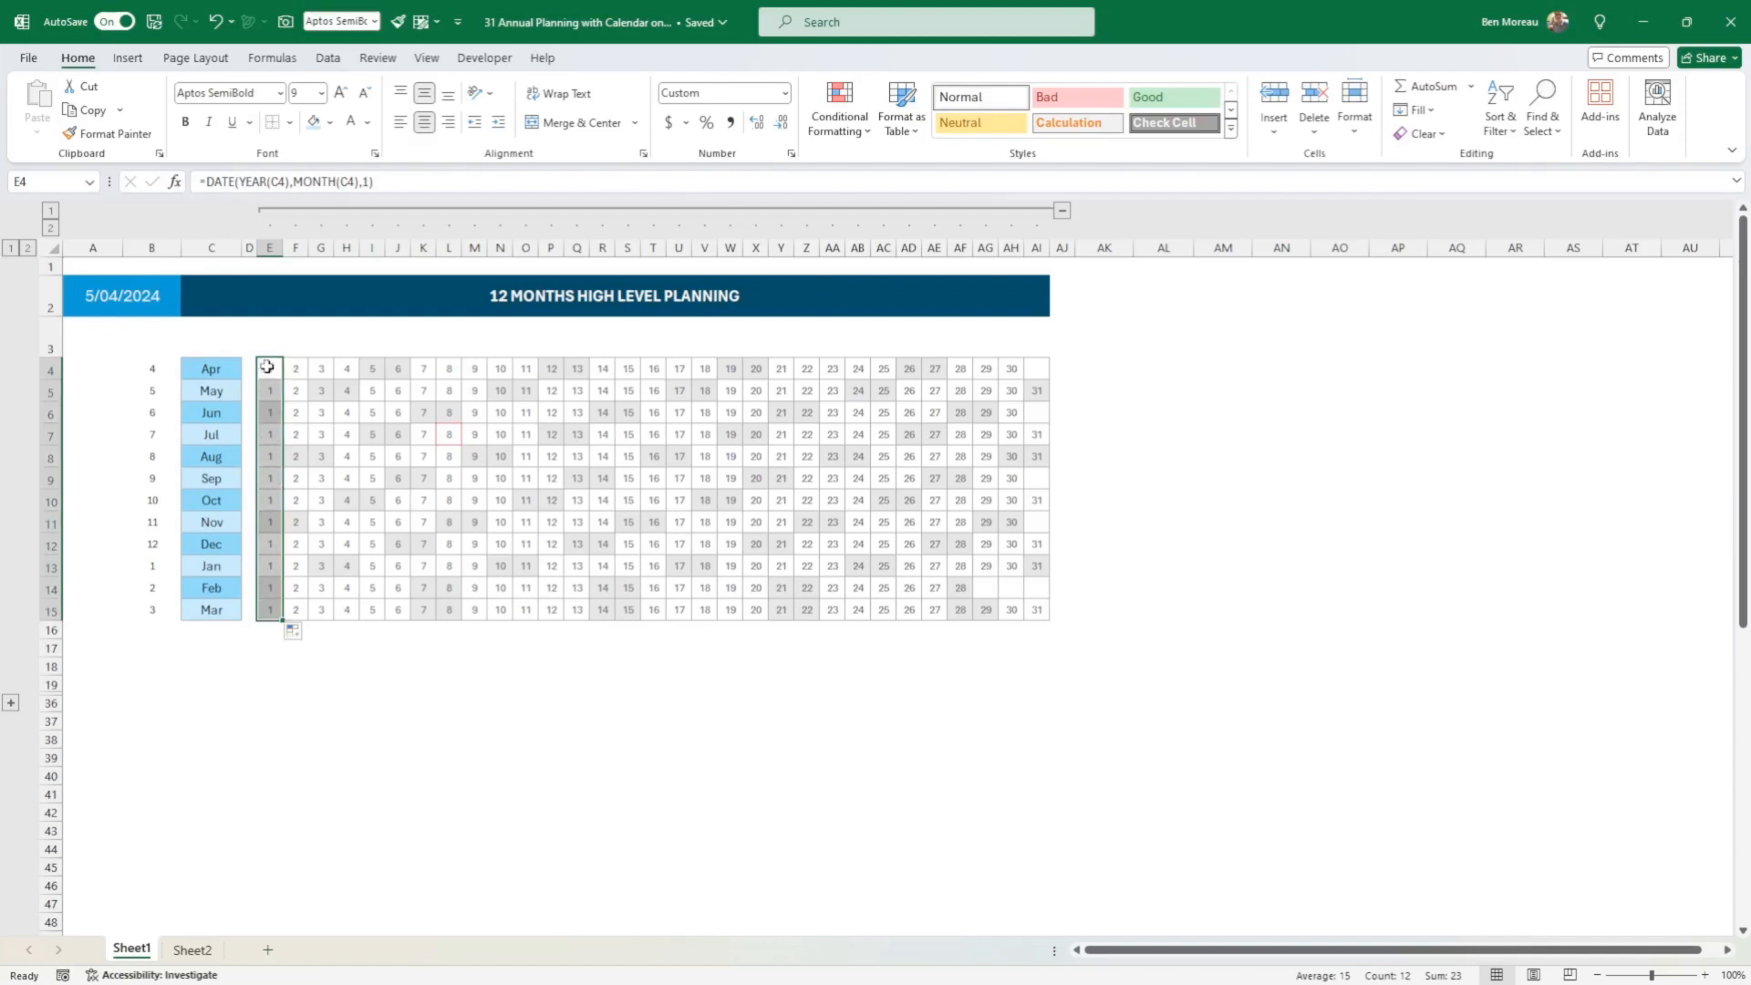
drag(267, 367, 274, 611)
drag(219, 369, 221, 611)
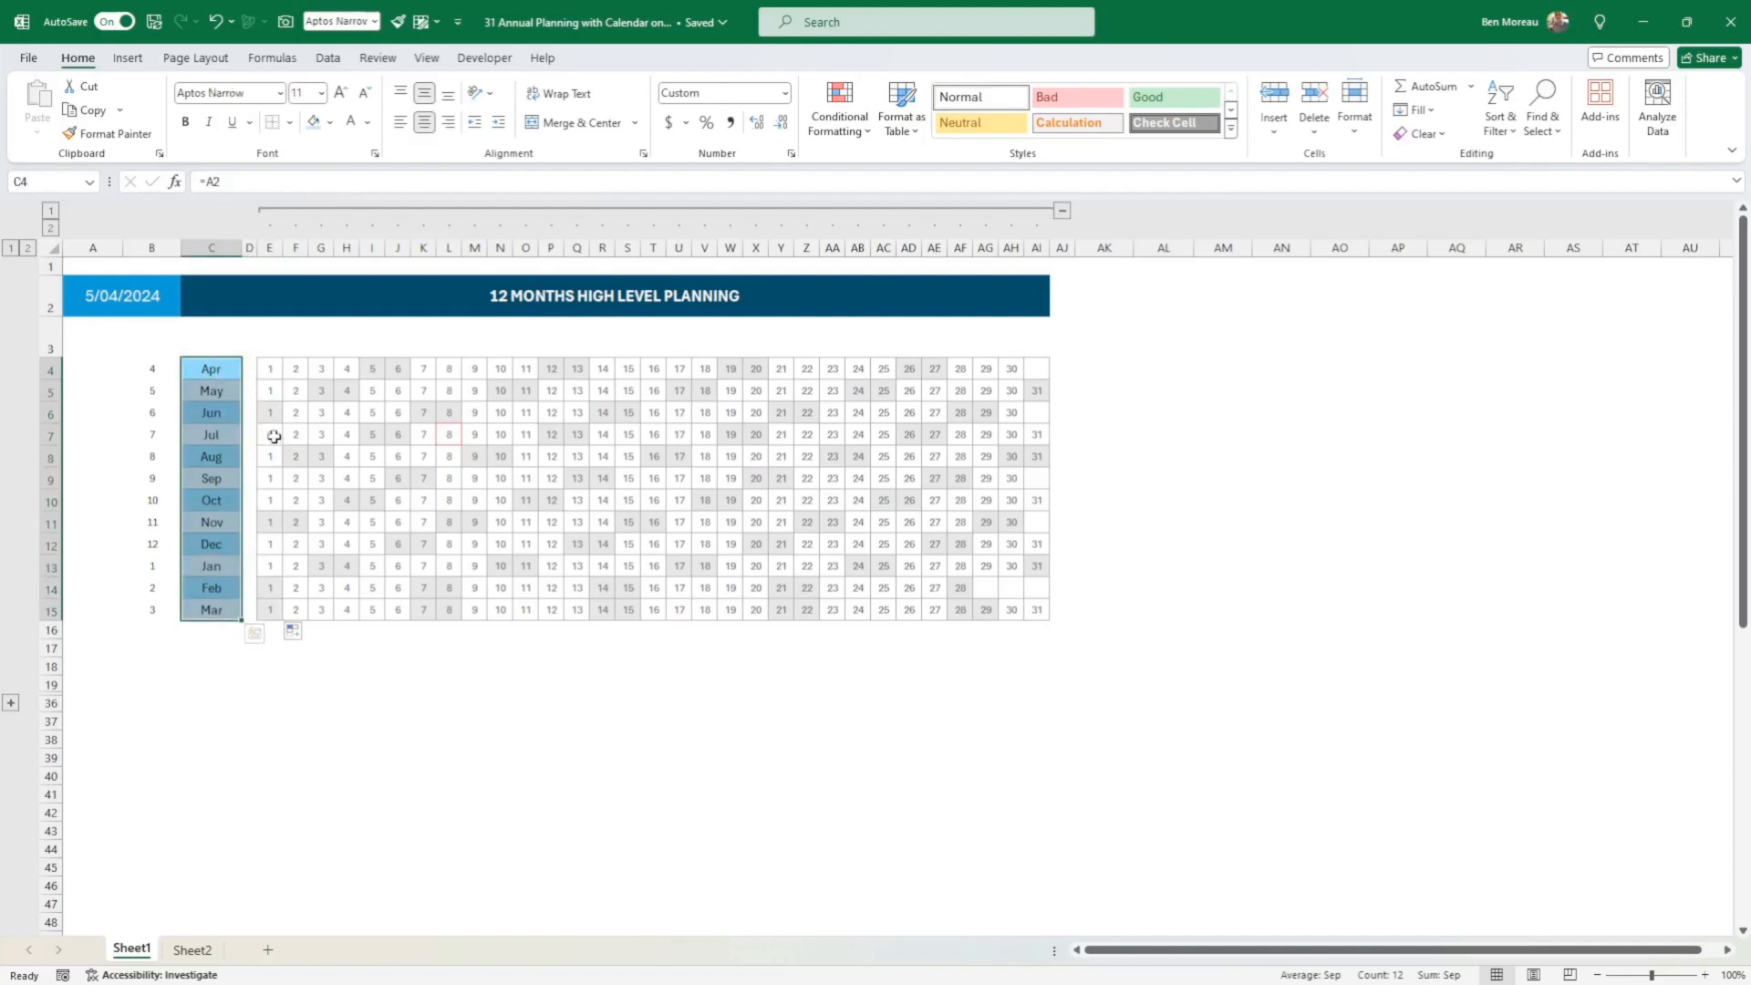
Step: Examine the IF/AND day formula in F4, its month-number reference in B4, and how it behaves across April's row to AI4
click(270, 368)
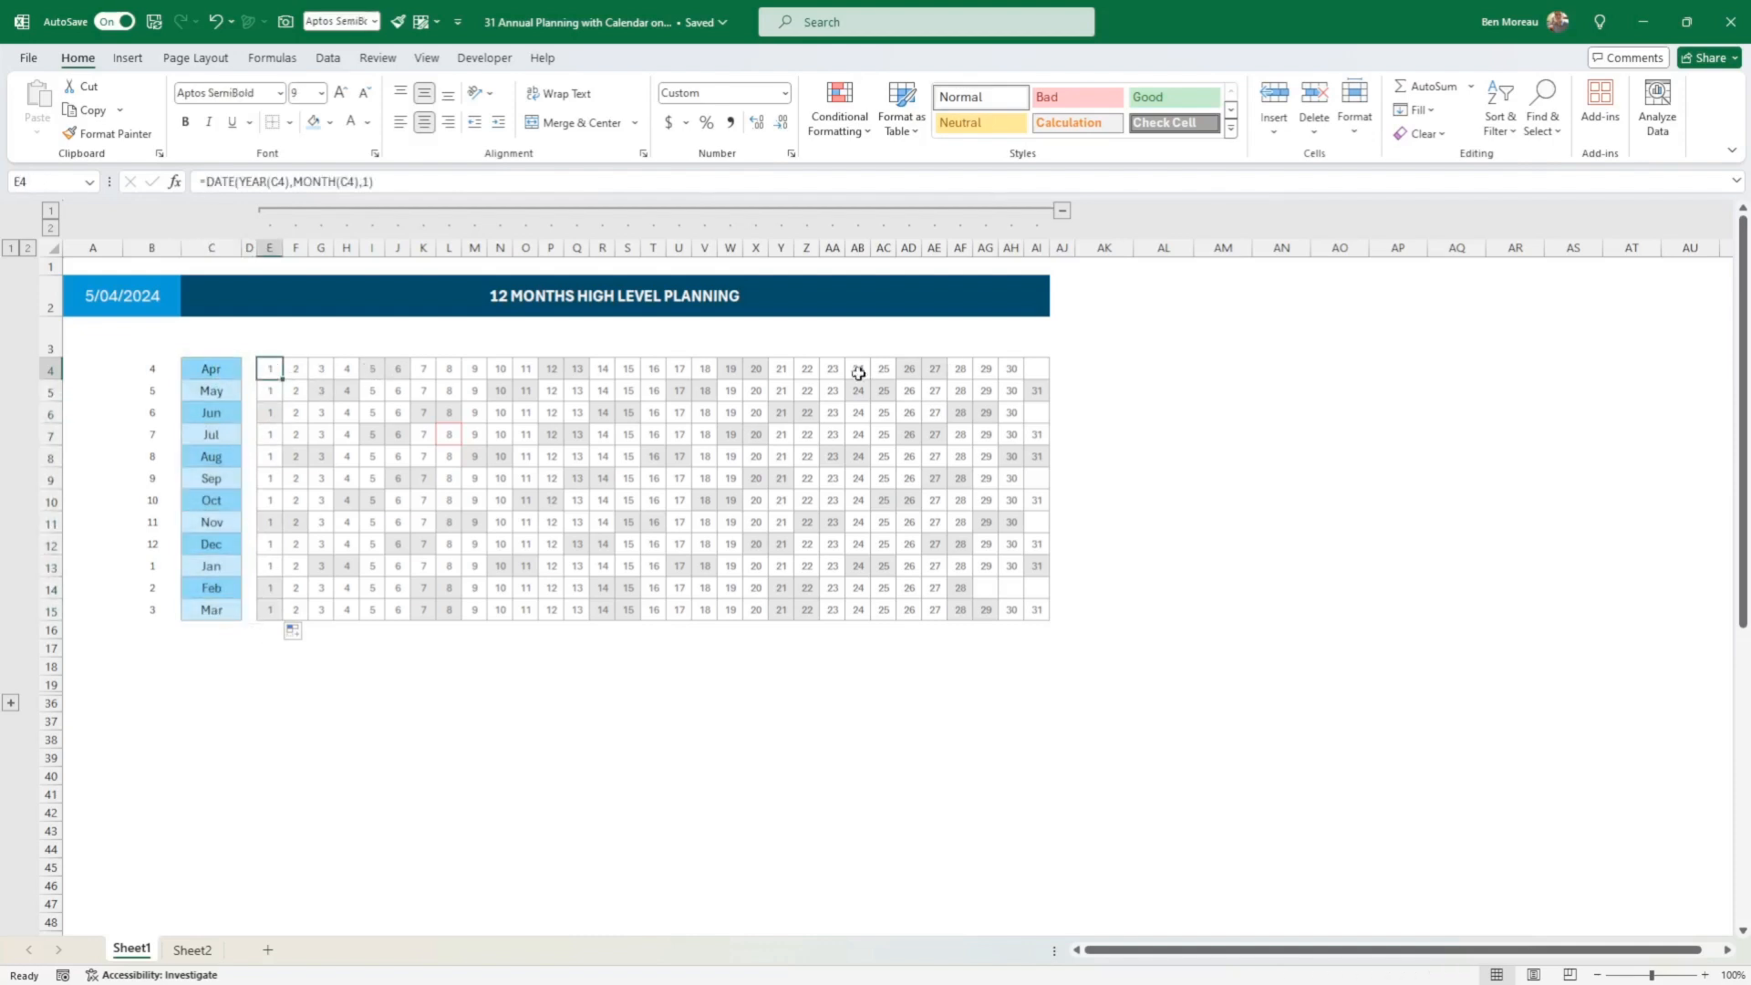
click(296, 370)
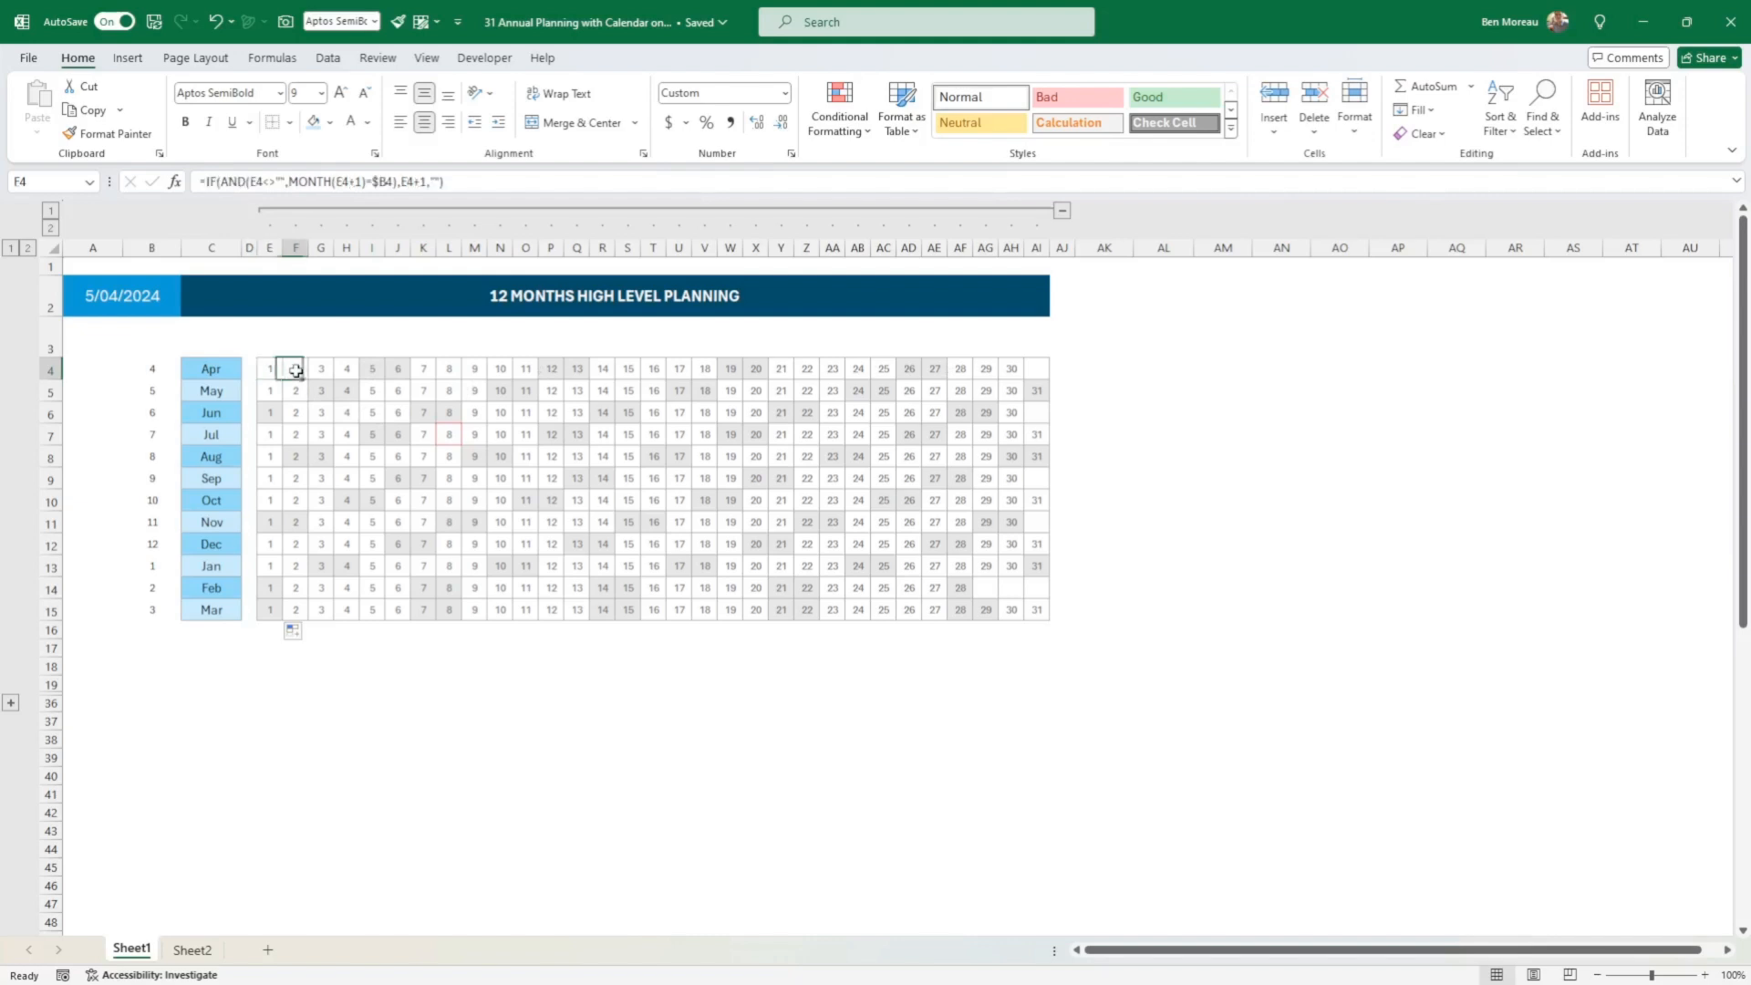
drag(271, 369, 1010, 367)
click(1036, 367)
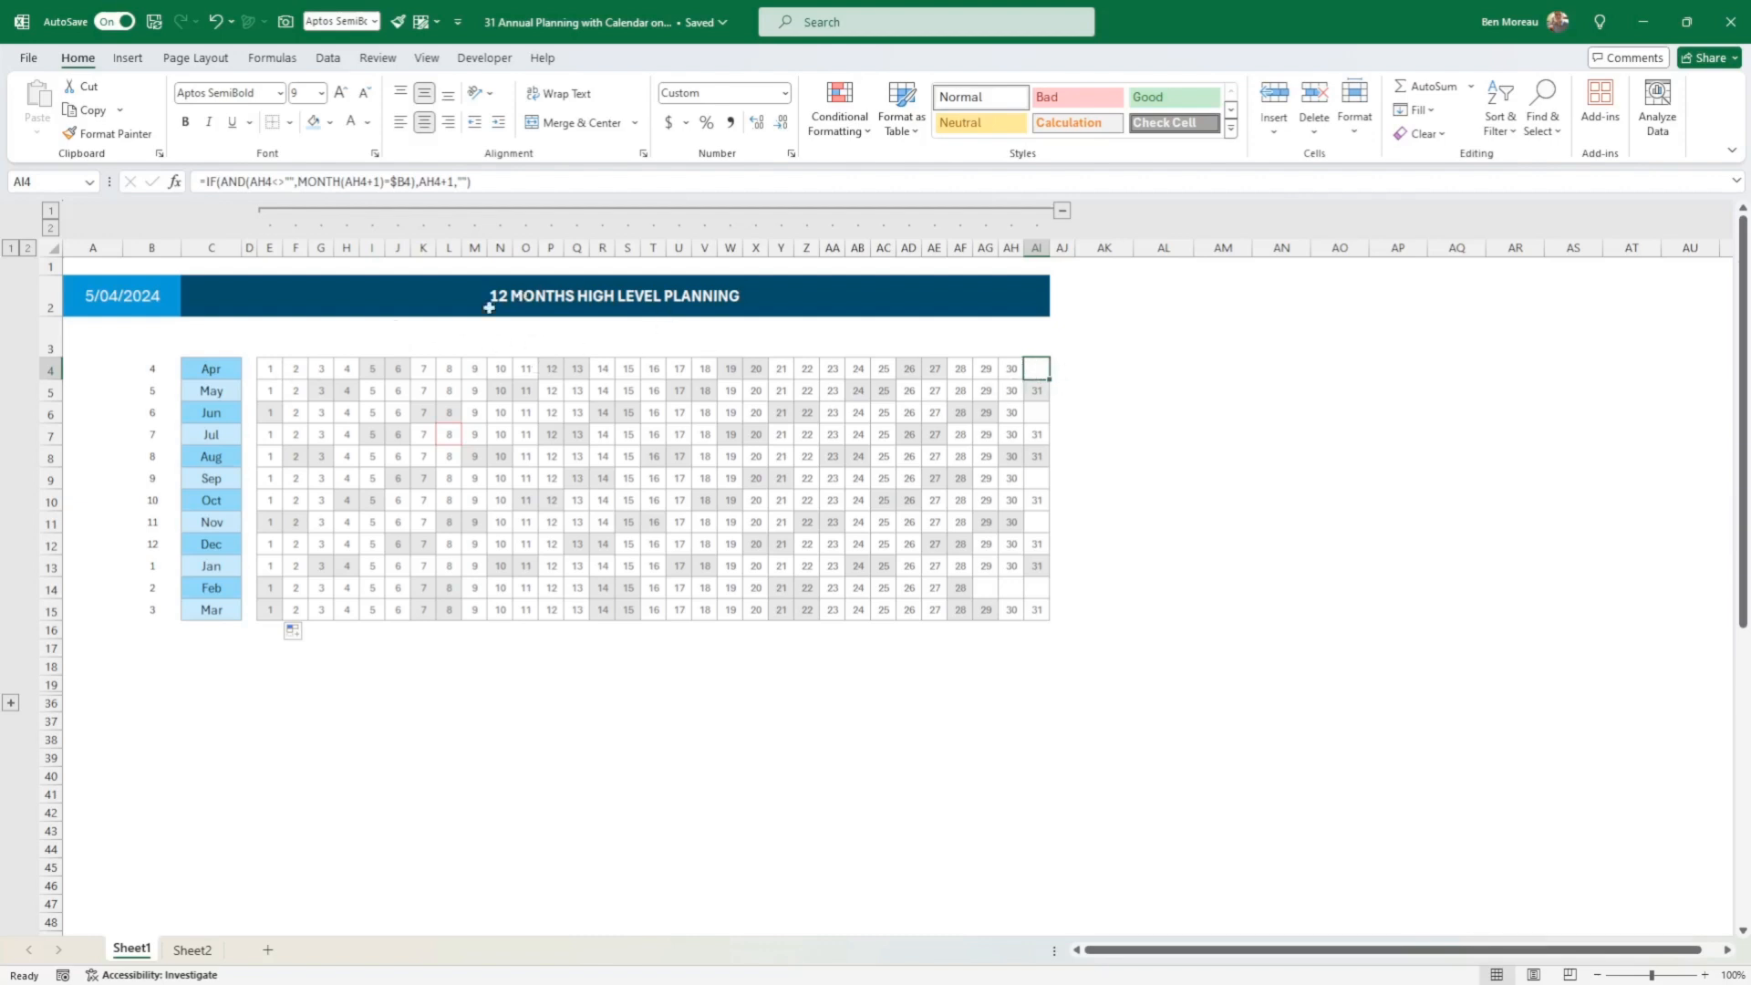
click(296, 369)
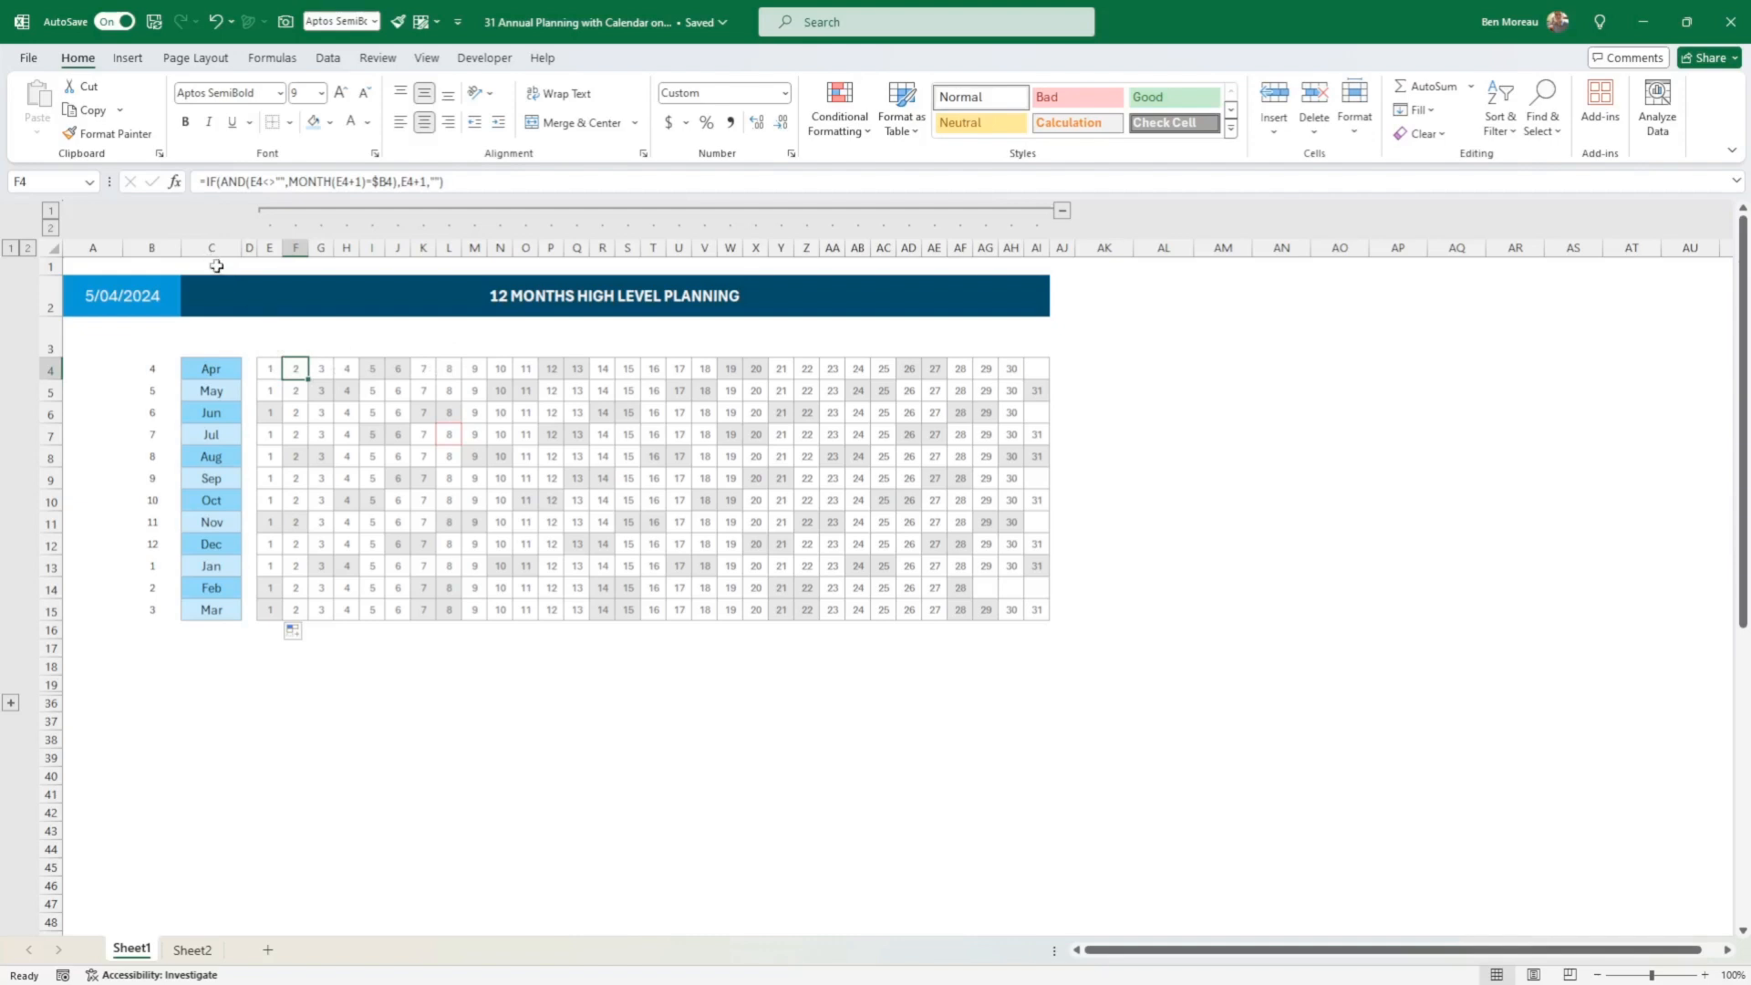
click(152, 369)
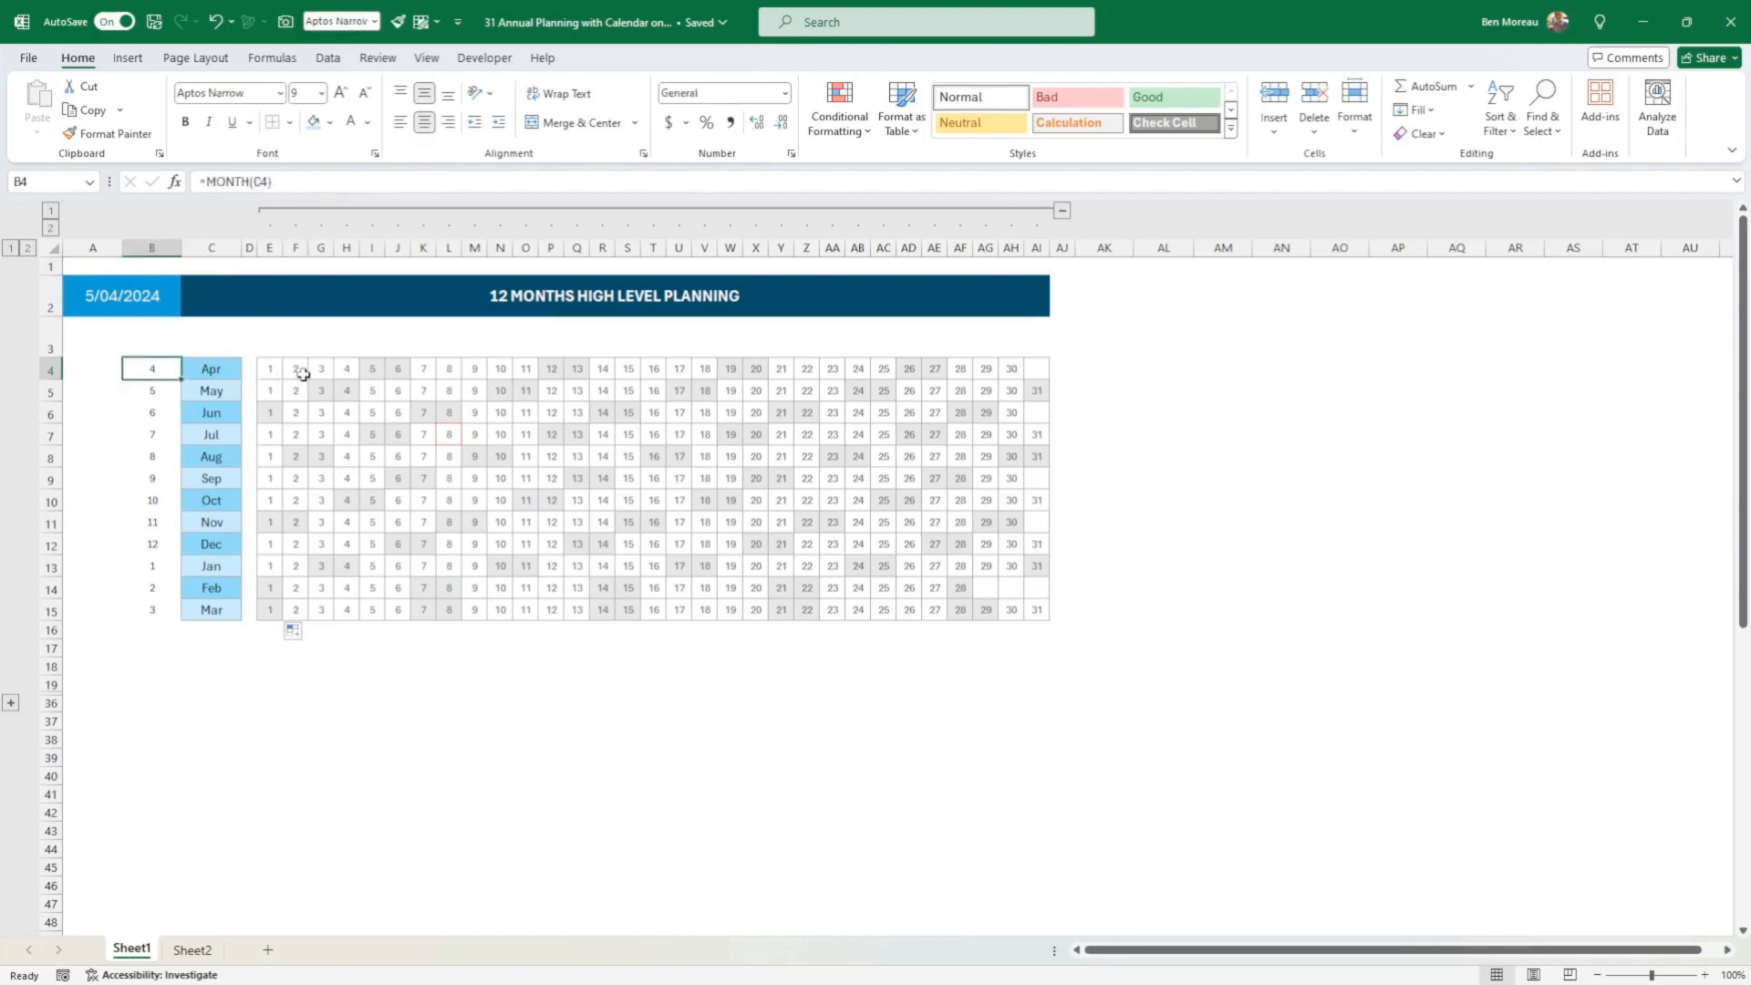
drag(268, 370, 1009, 368)
click(1039, 369)
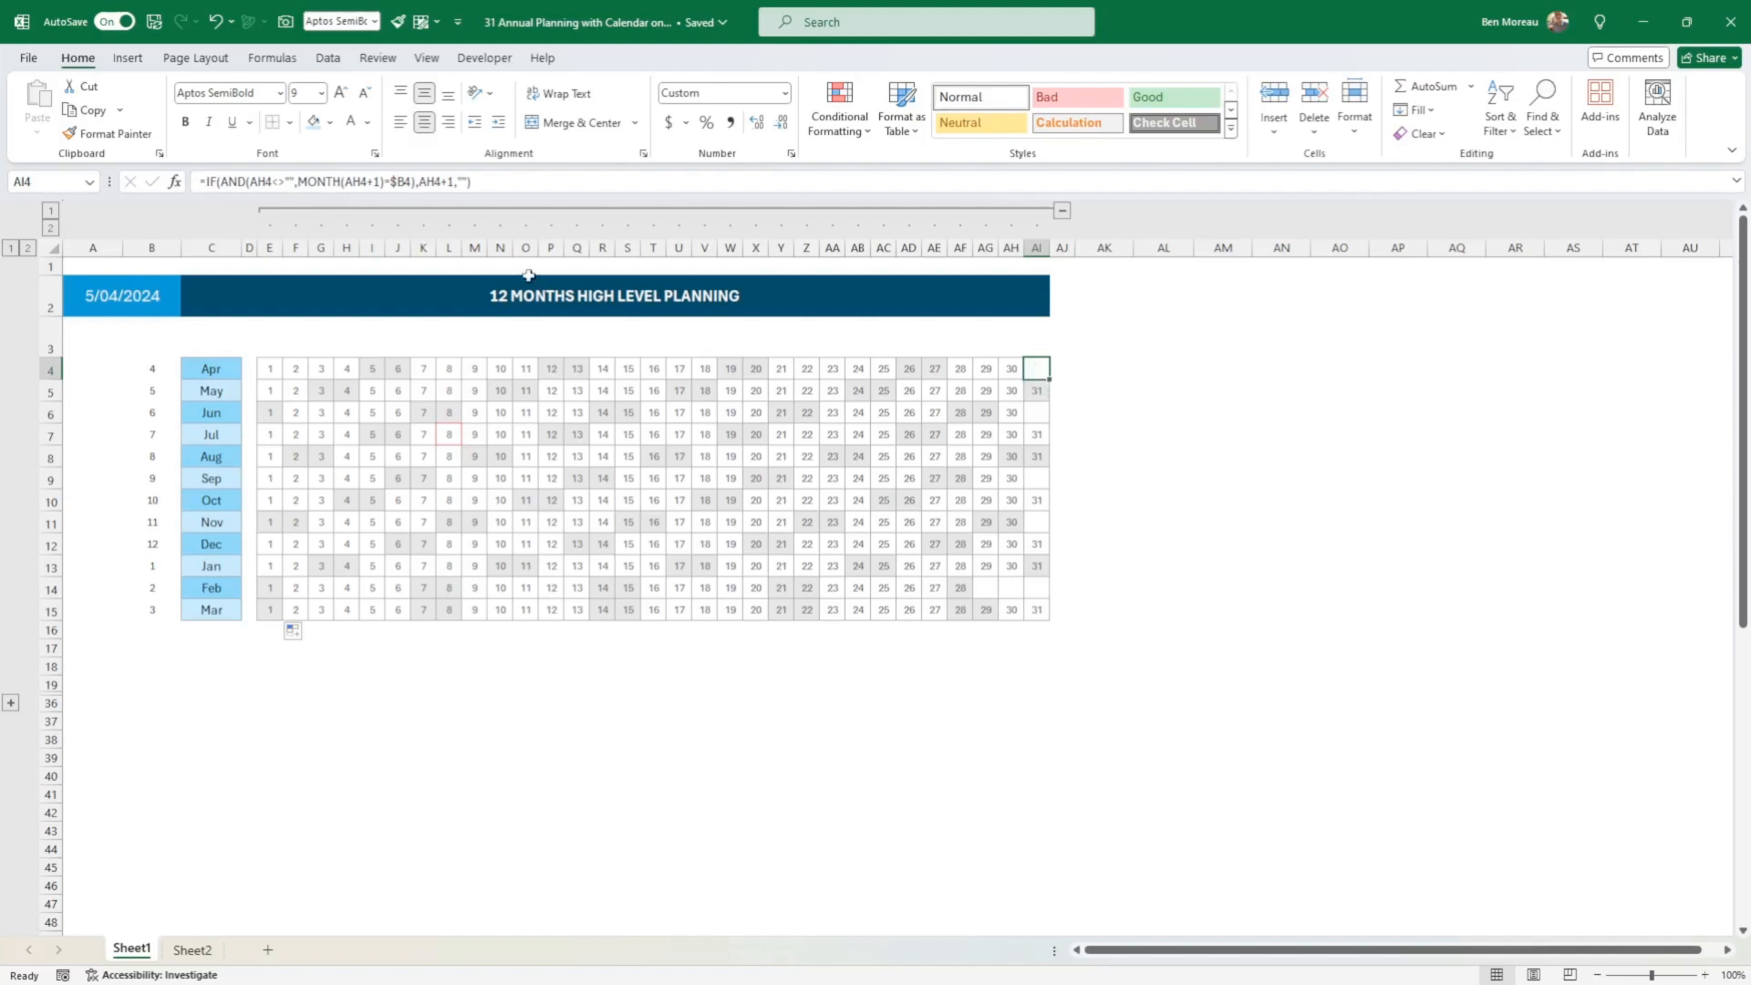
Step: Review the day formulas across May's row, in February's cell AG14, in December's cell V12 and over the rest of the calendar grid
click(264, 392)
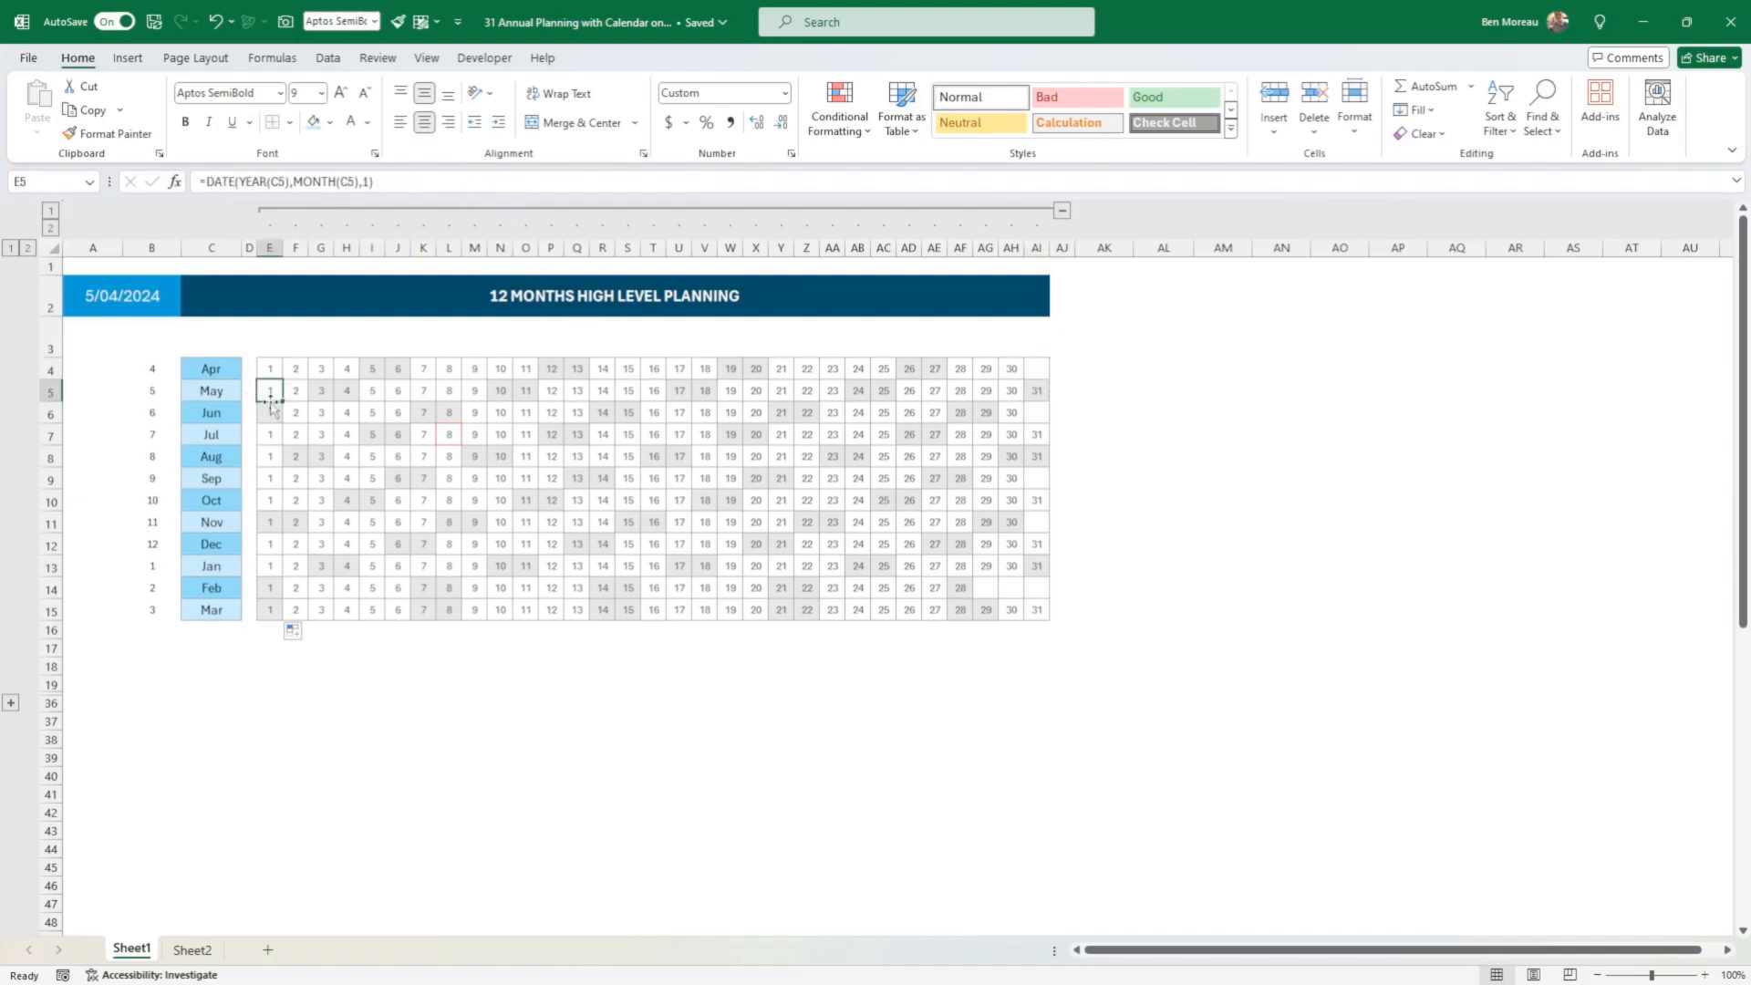
drag(271, 395, 1033, 404)
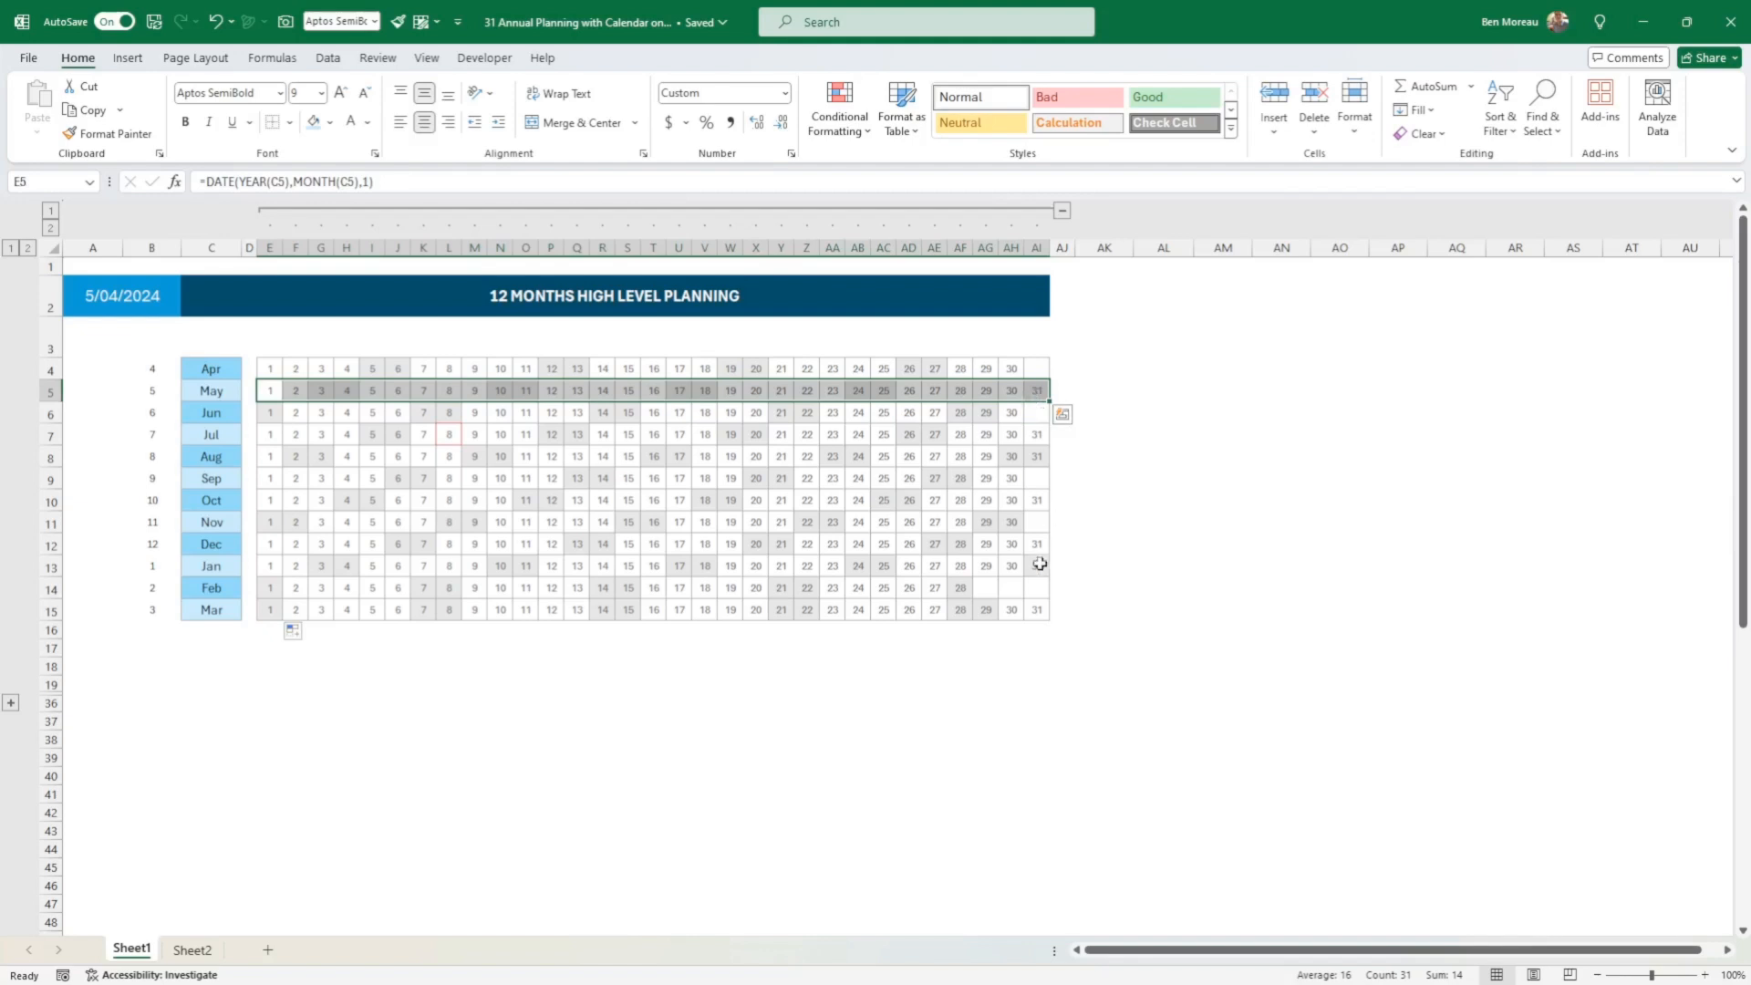
click(985, 586)
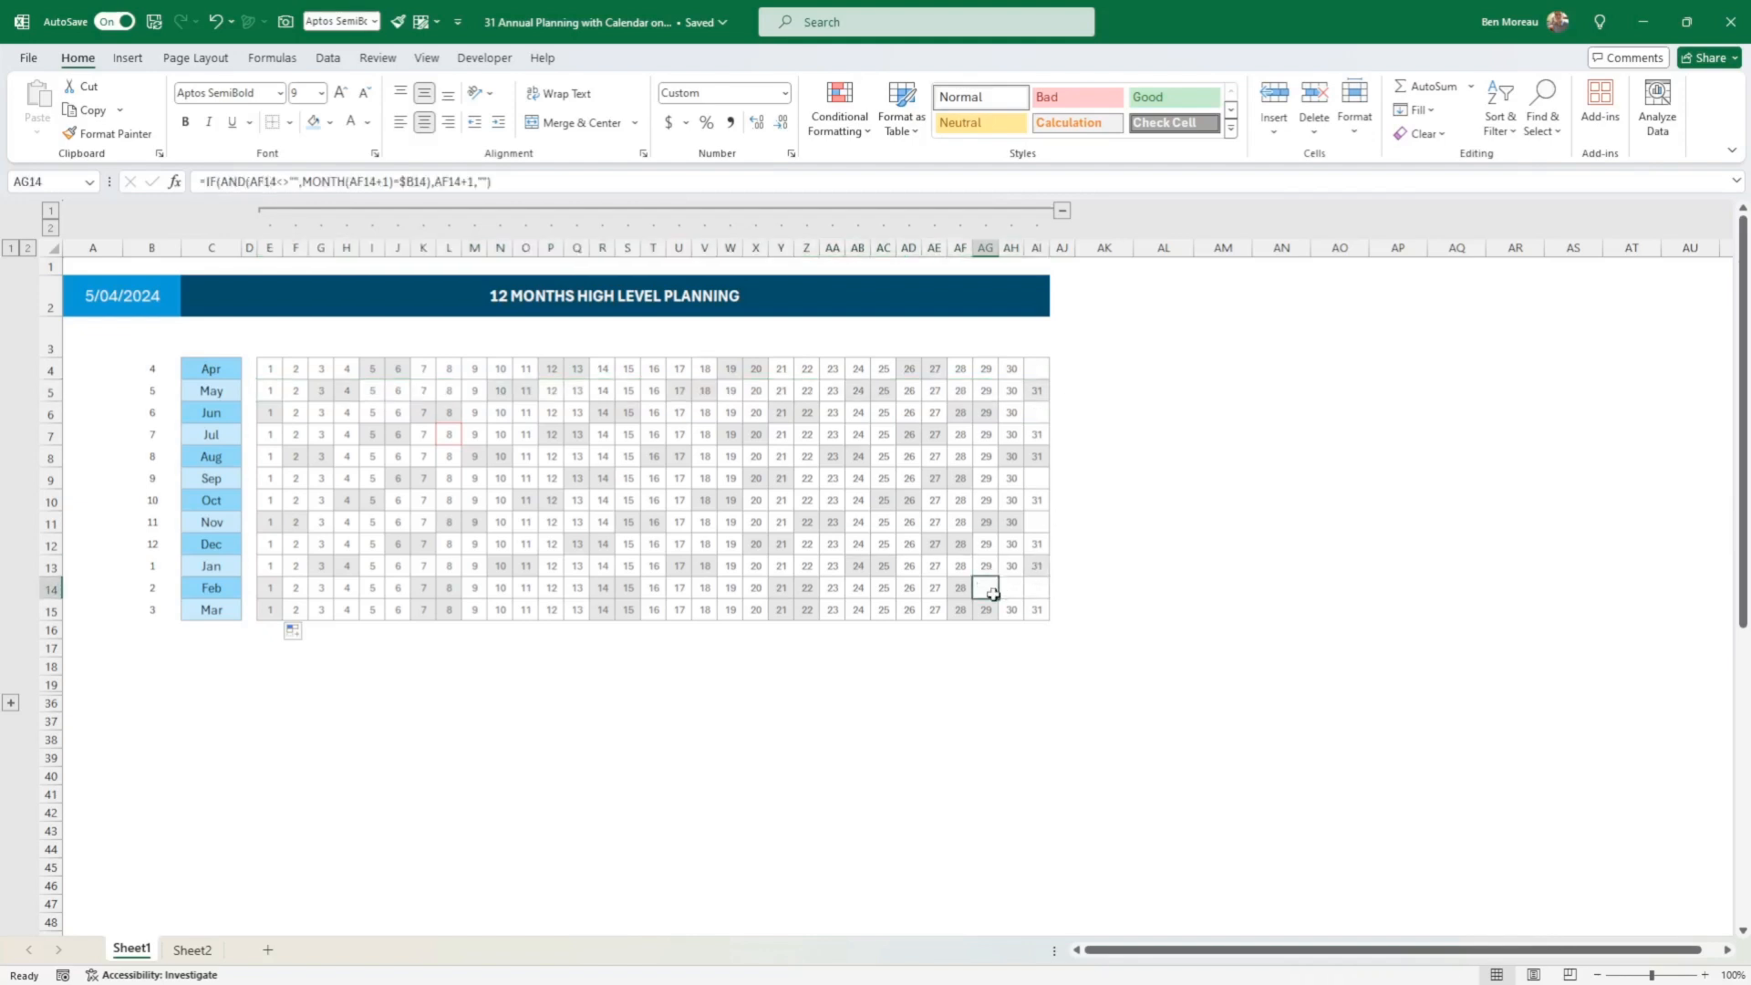
click(704, 545)
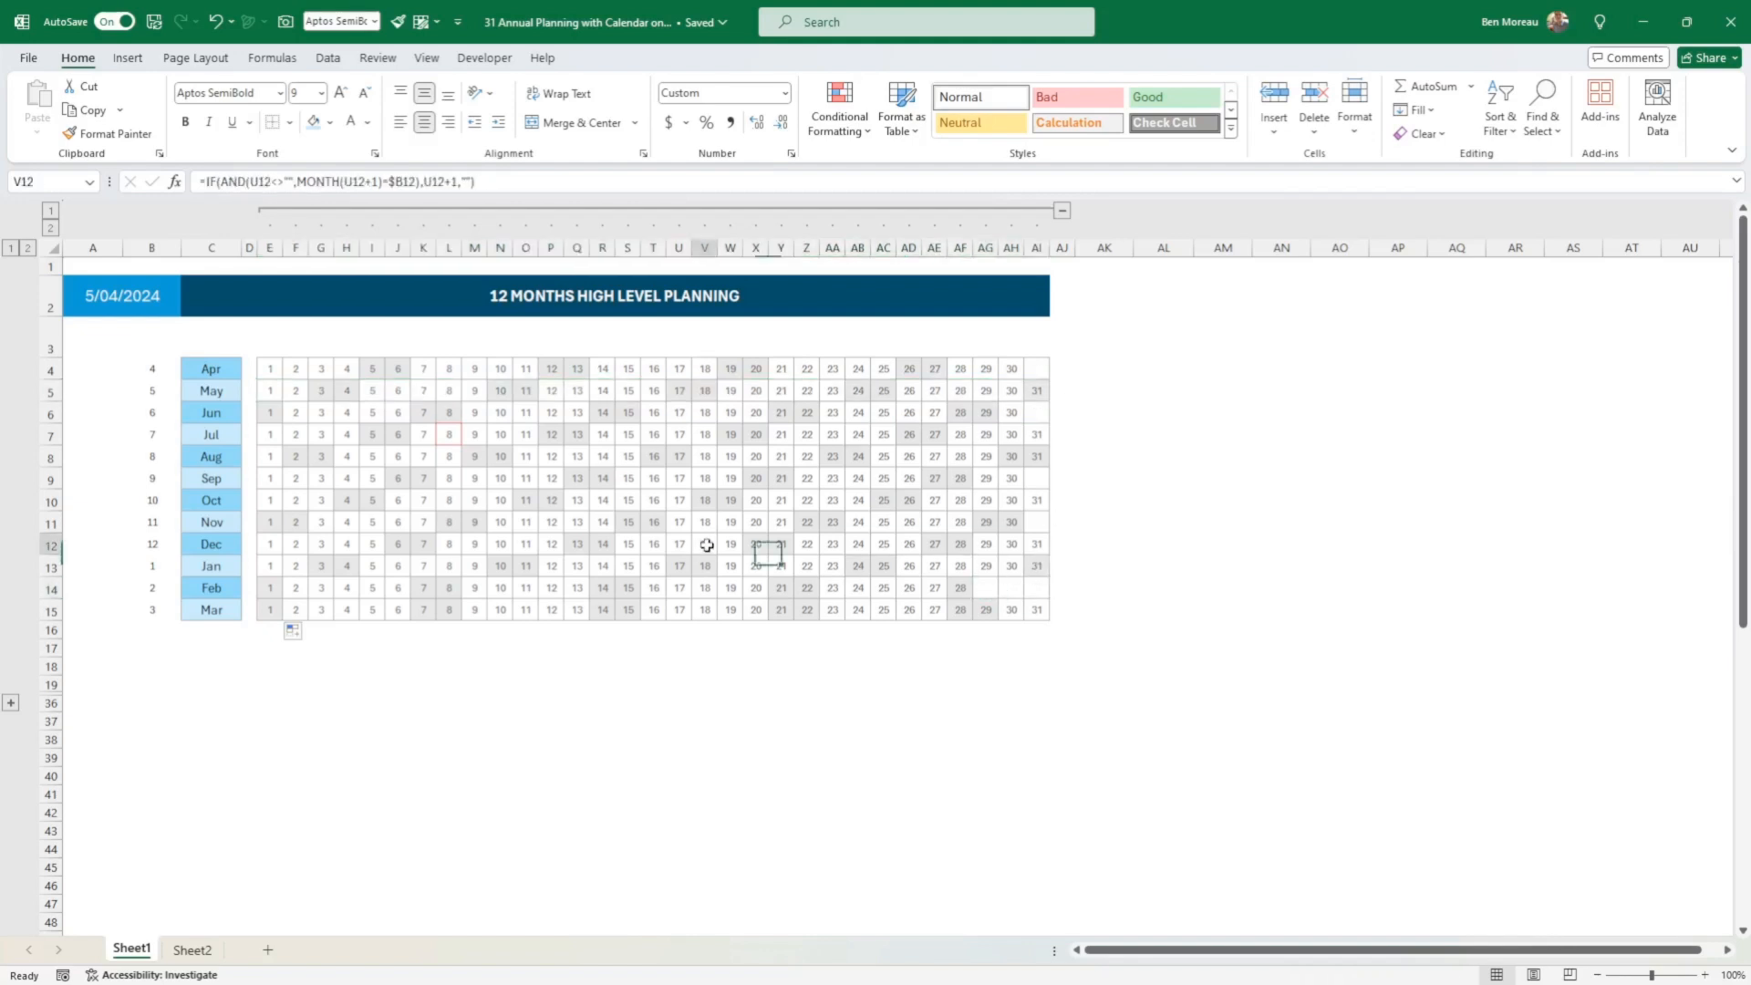
click(270, 372)
drag(271, 372, 1036, 375)
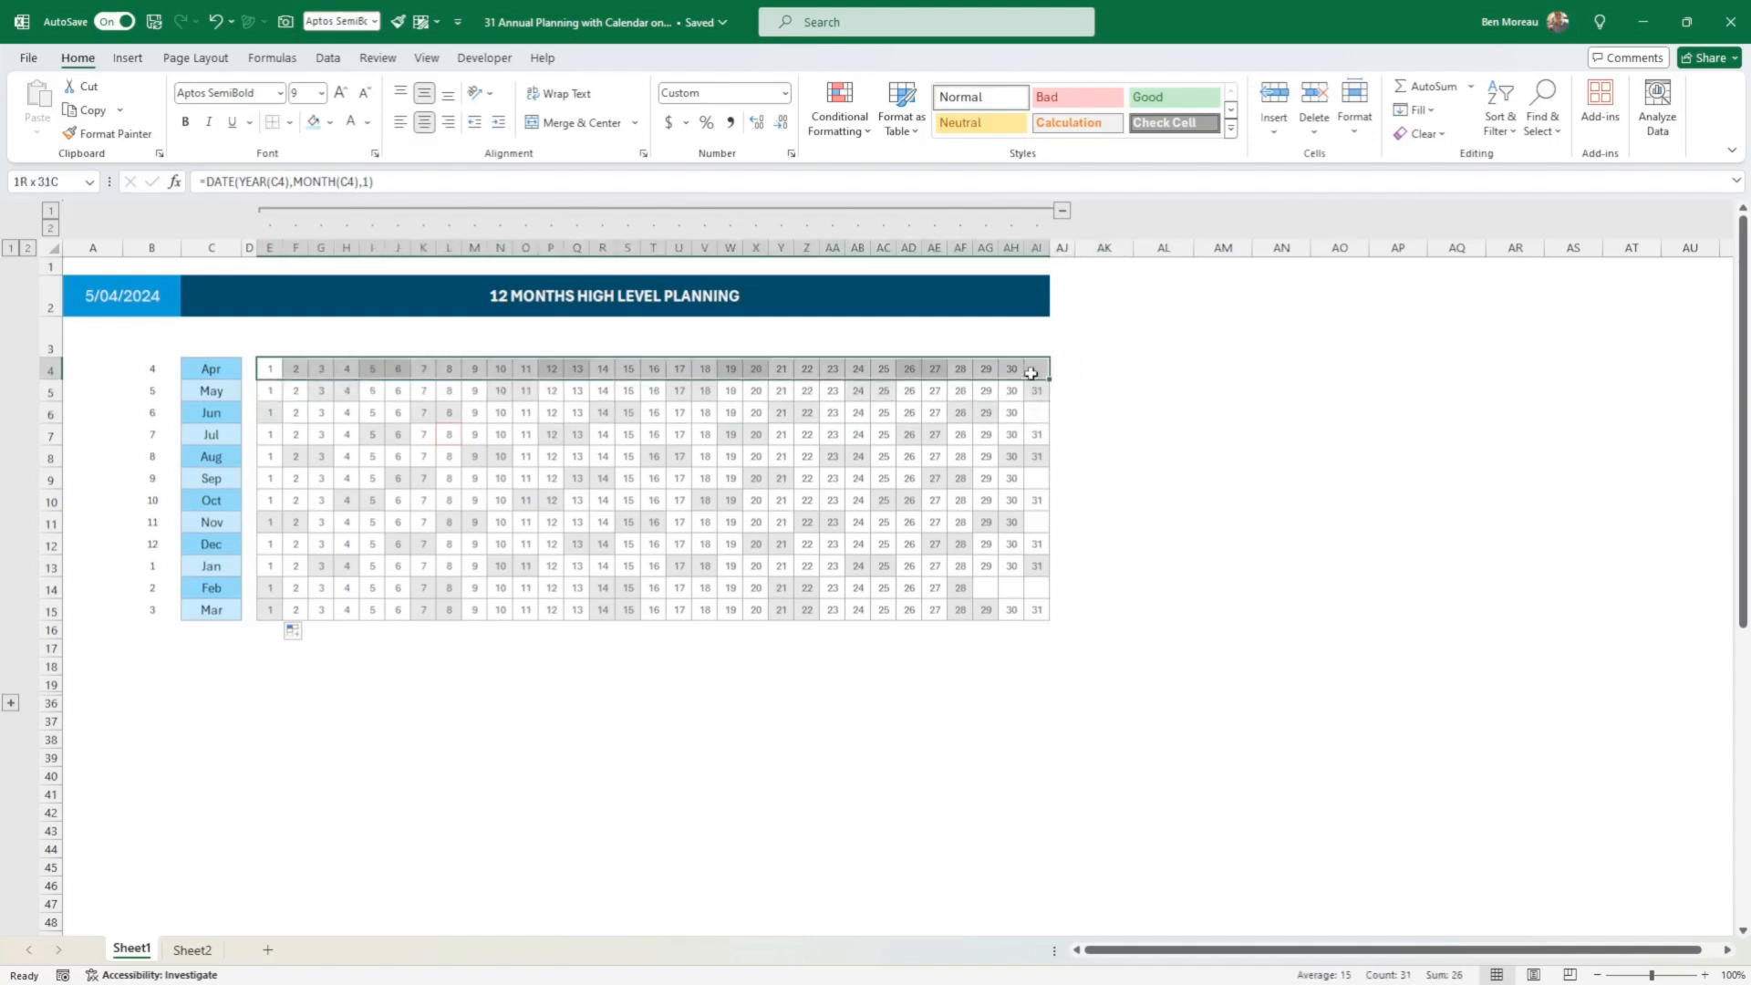
click(1038, 609)
click(1325, 573)
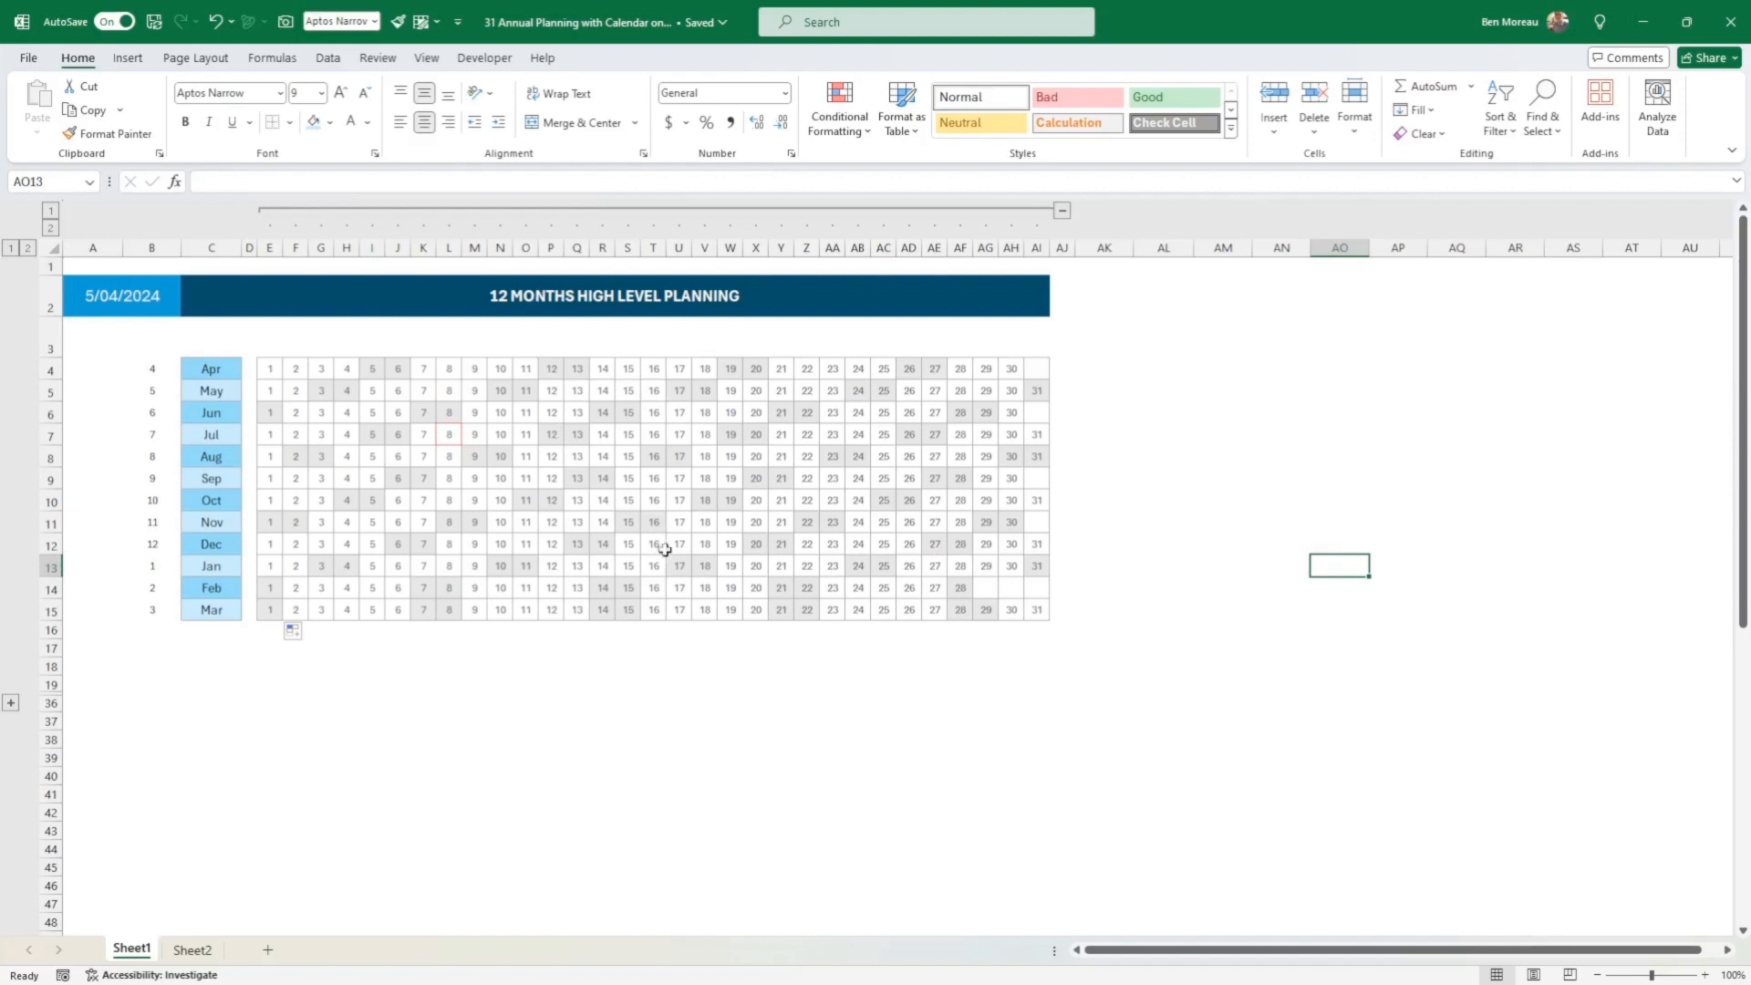
click(454, 430)
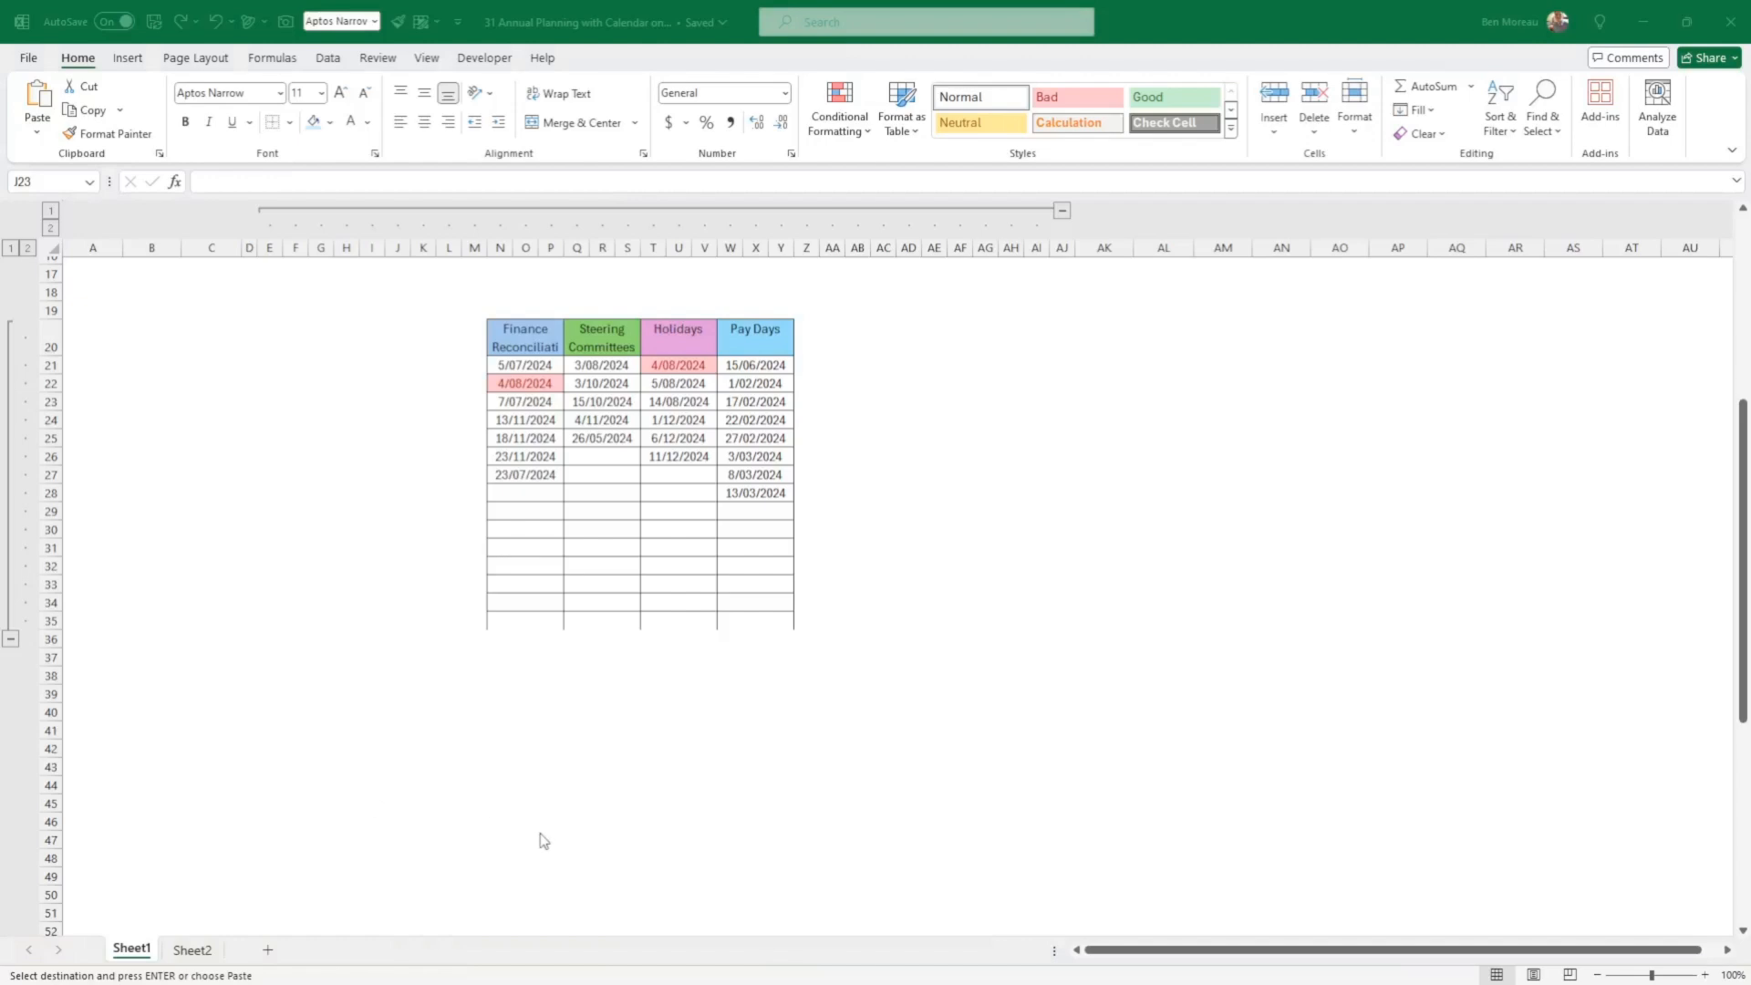
Step: Apply all borders to the last two rows of the event dates table, N34:Y35
click(614, 654)
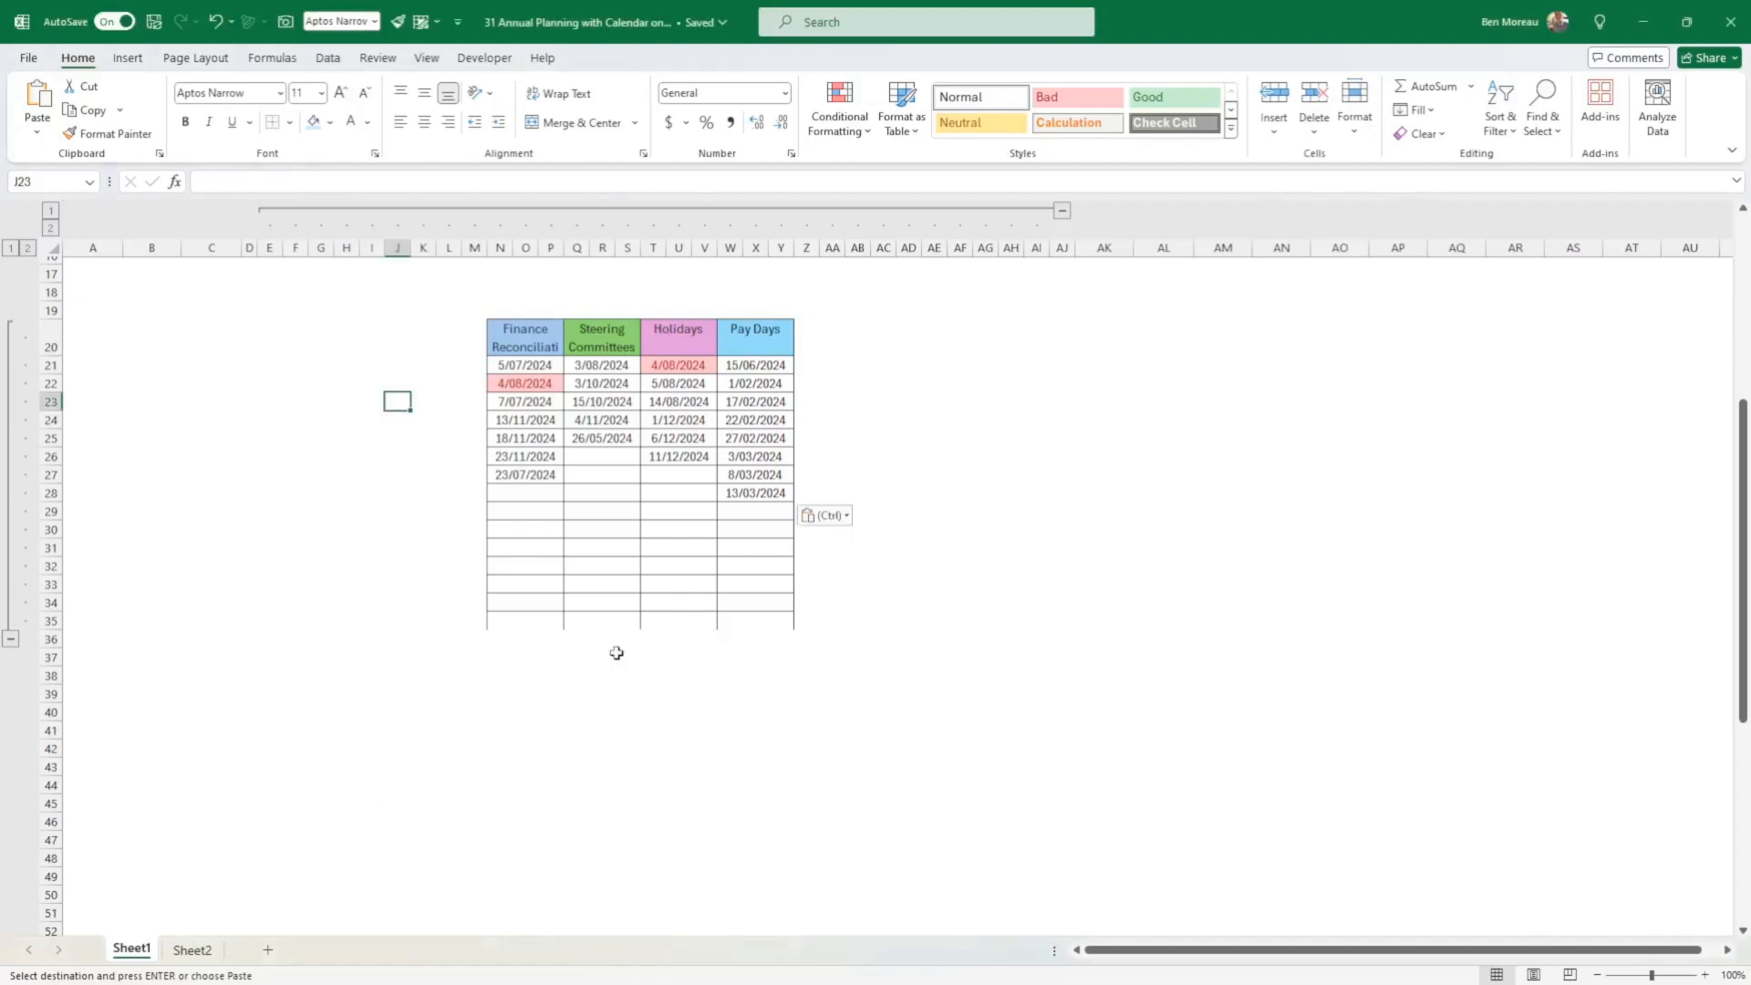
drag(522, 603, 787, 620)
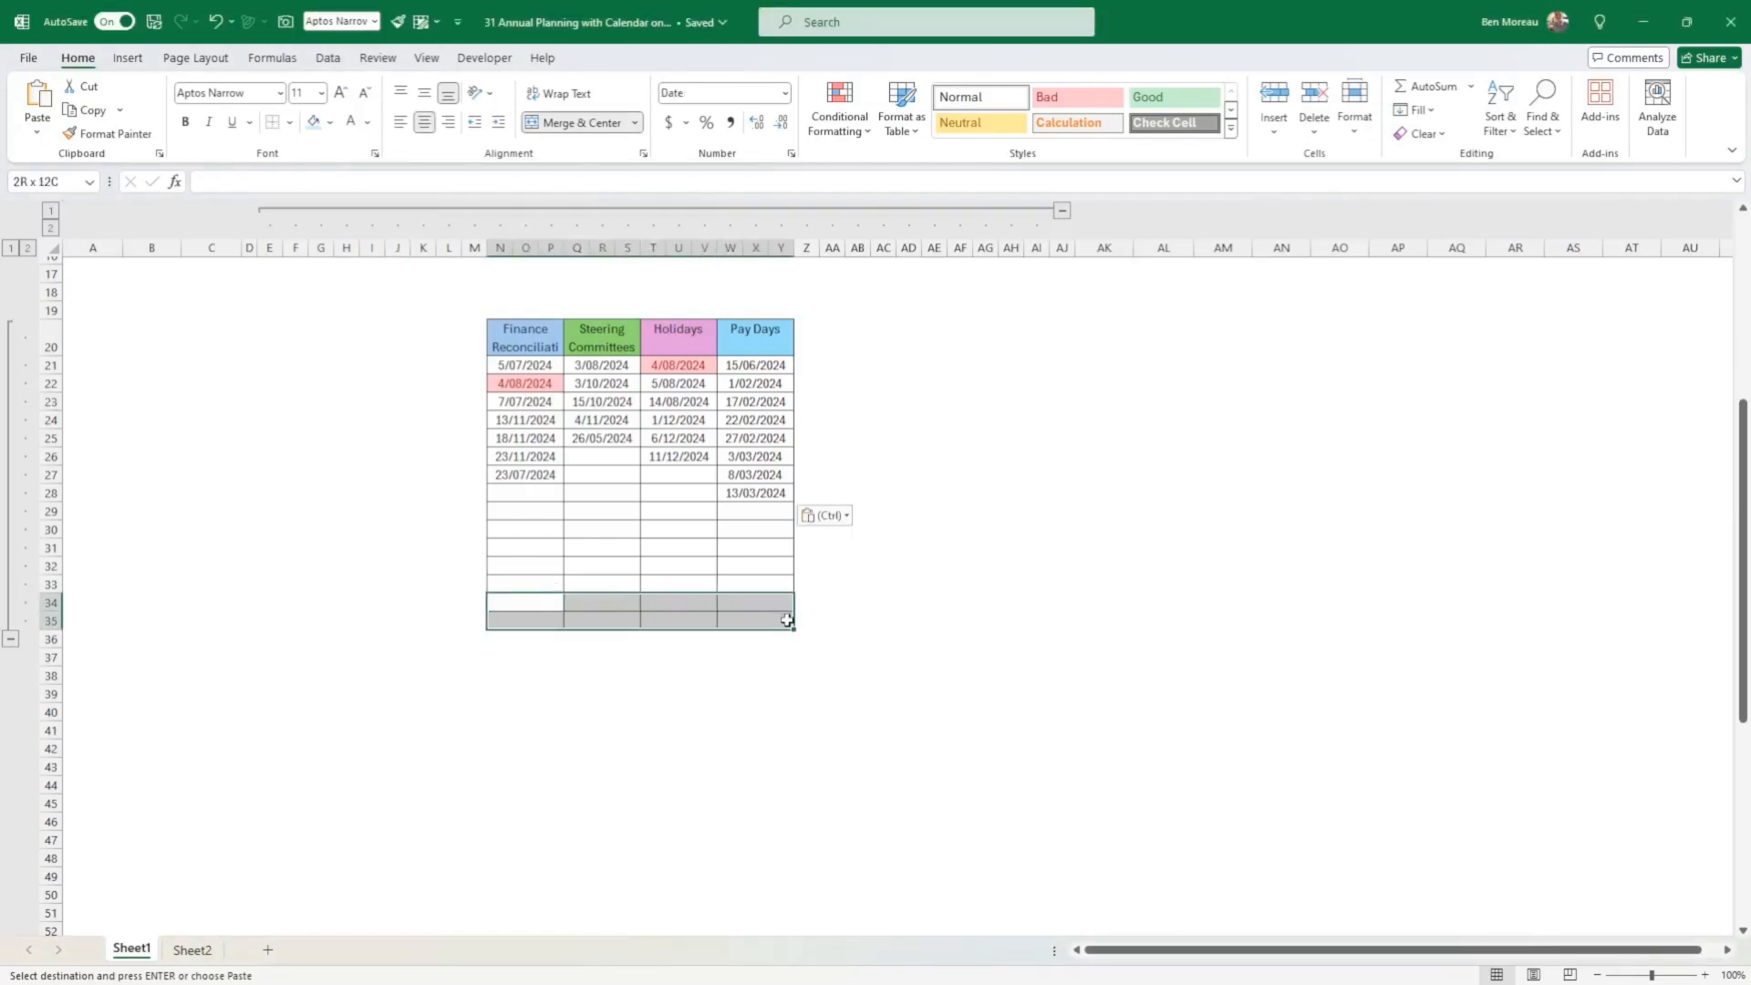
click(289, 122)
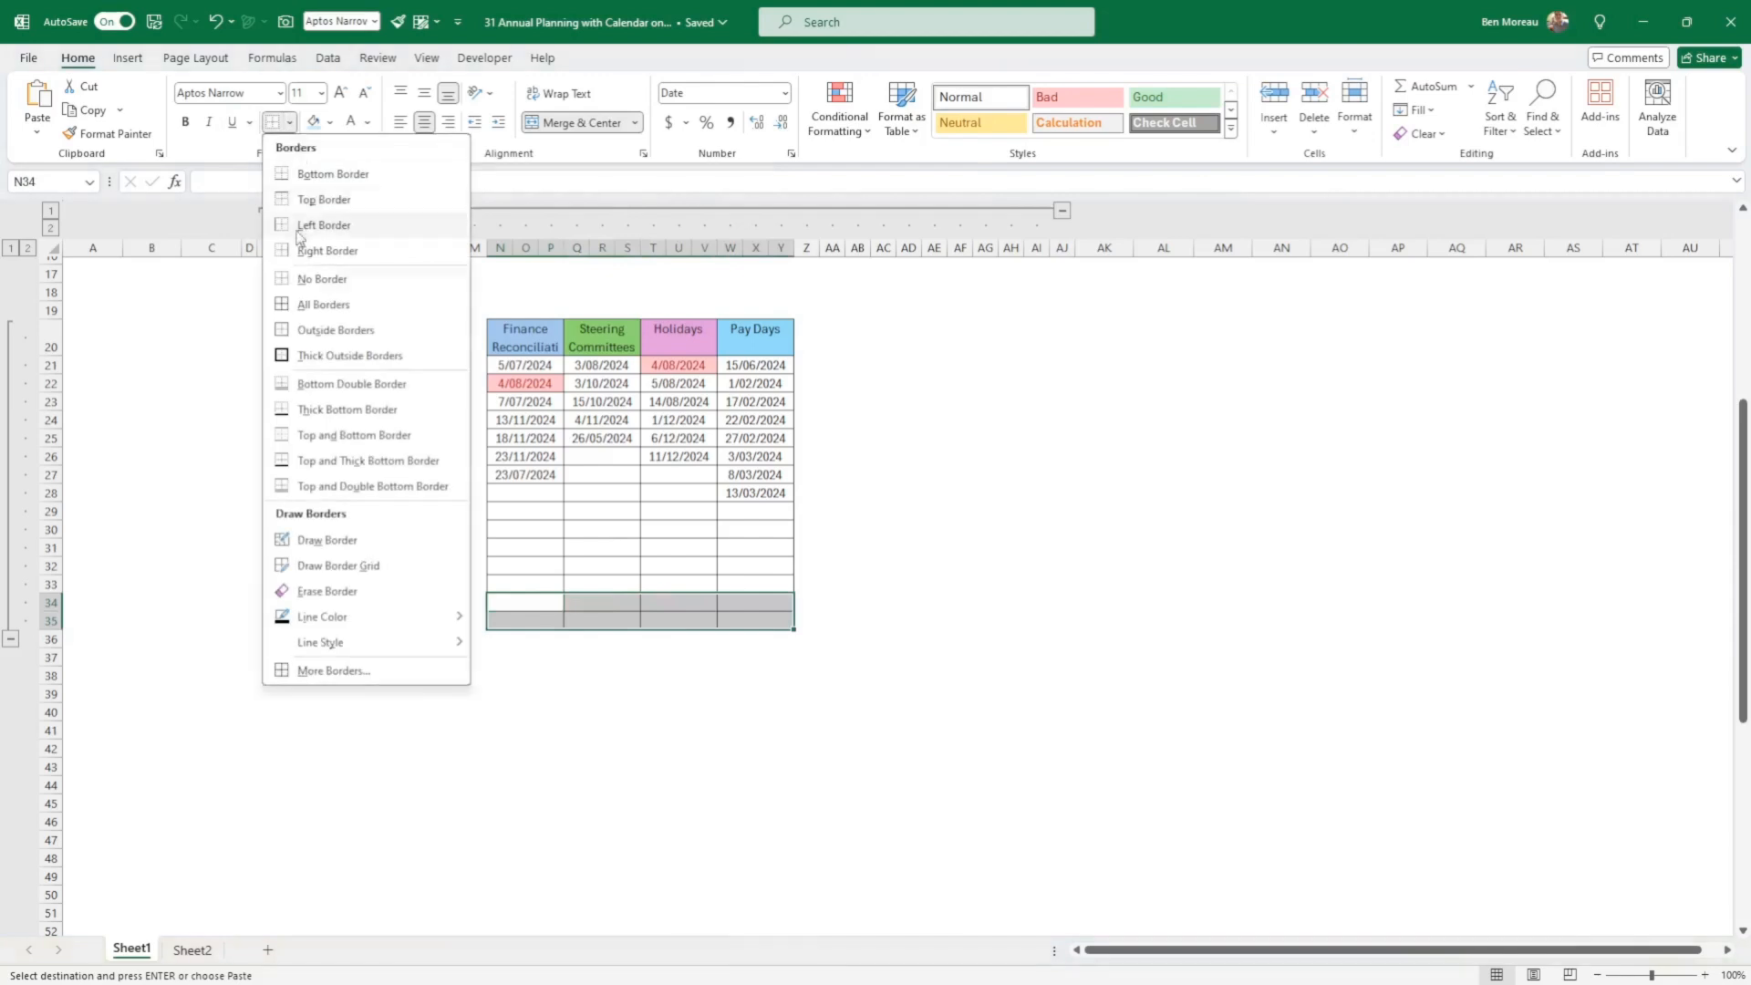
click(314, 305)
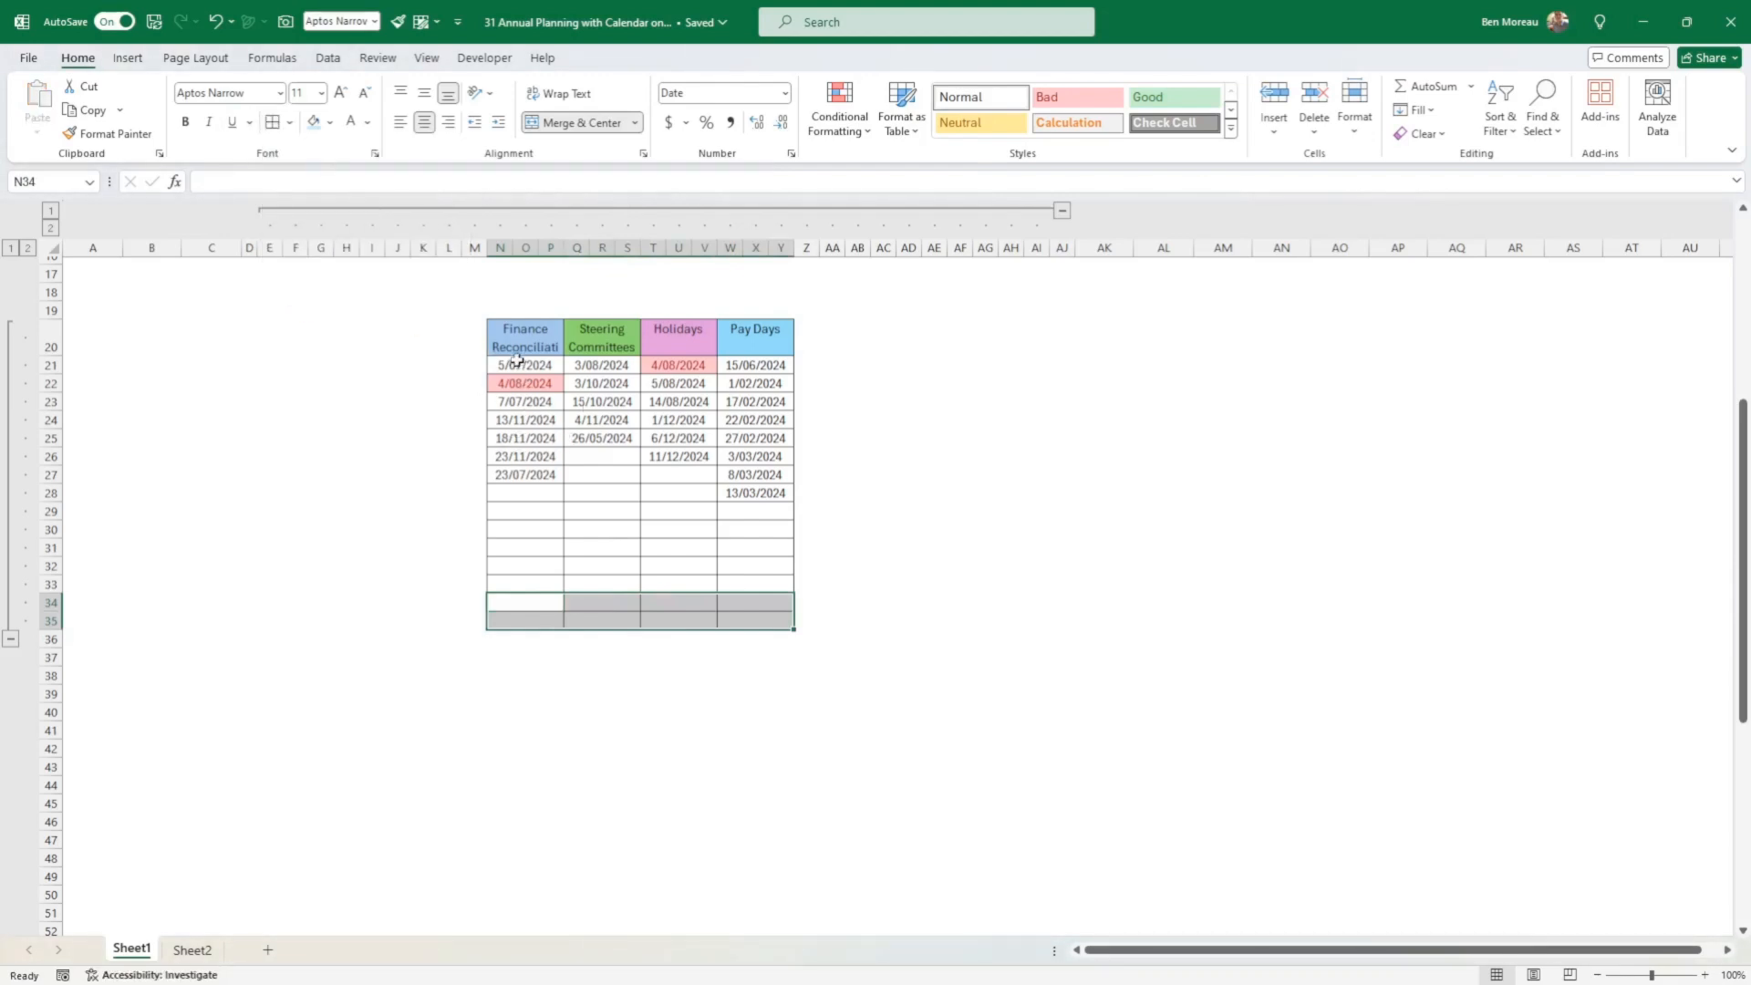
Step: Examine the first Finance Reconciliation date in N21 alongside the calendar's March row
scroll(517, 368, up, 1)
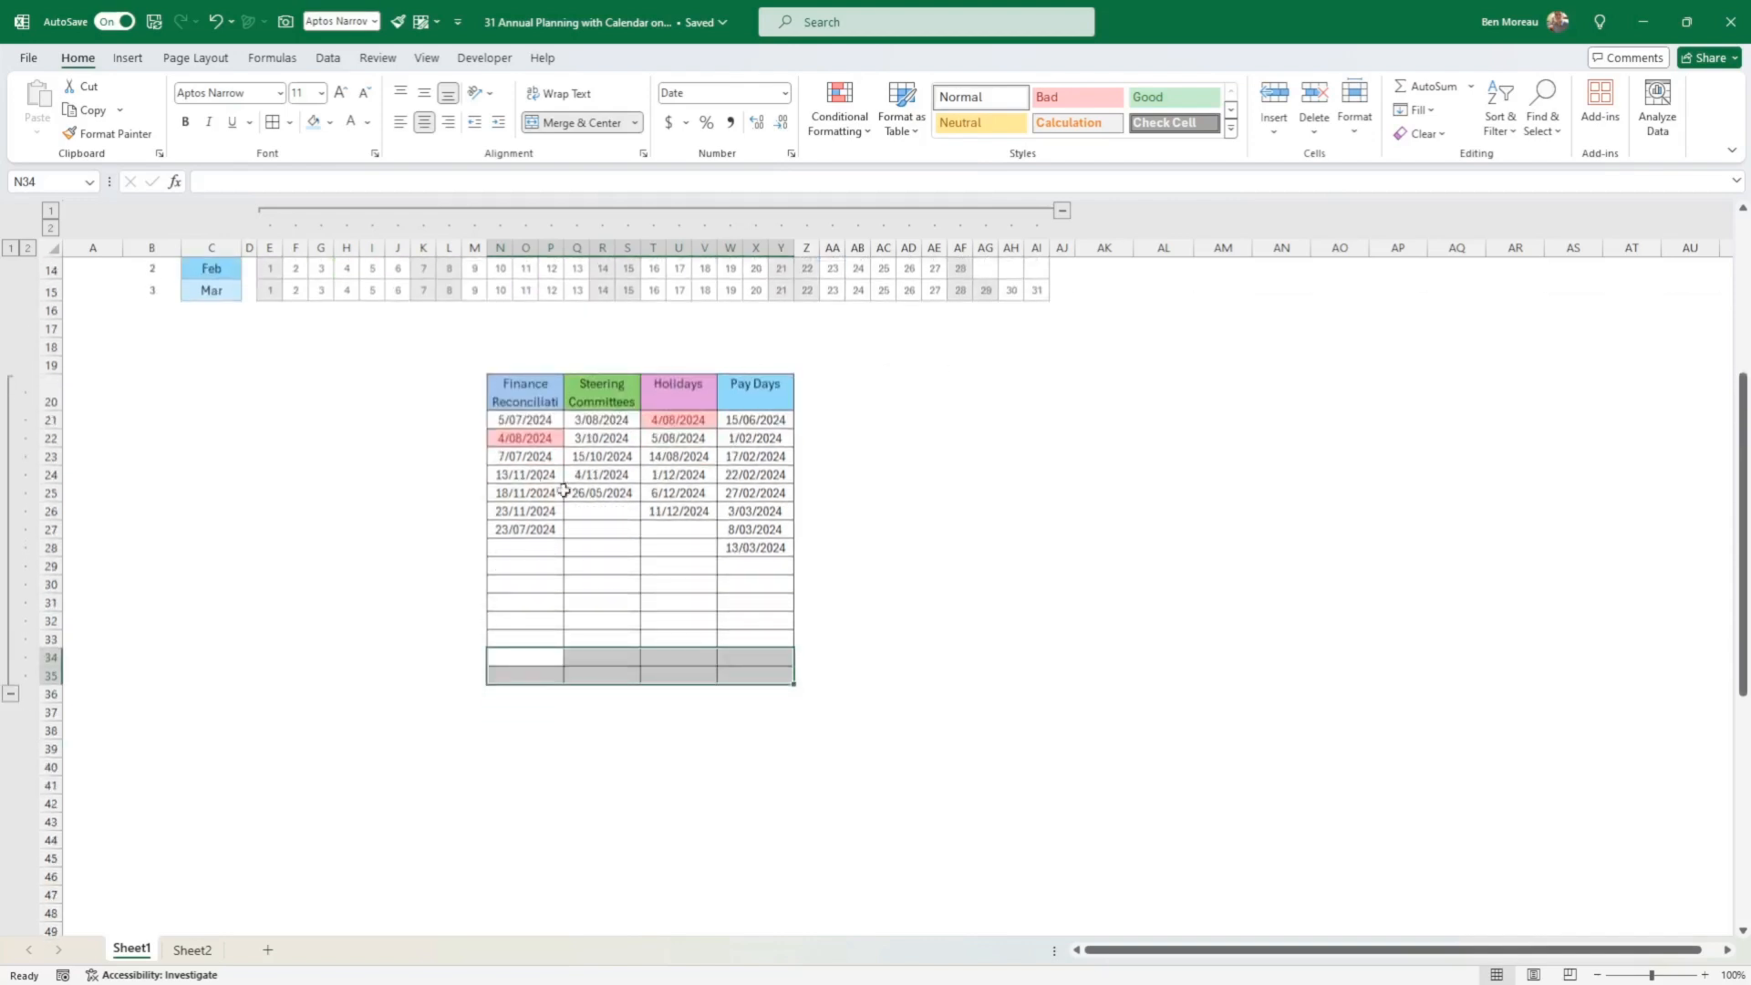
click(489, 422)
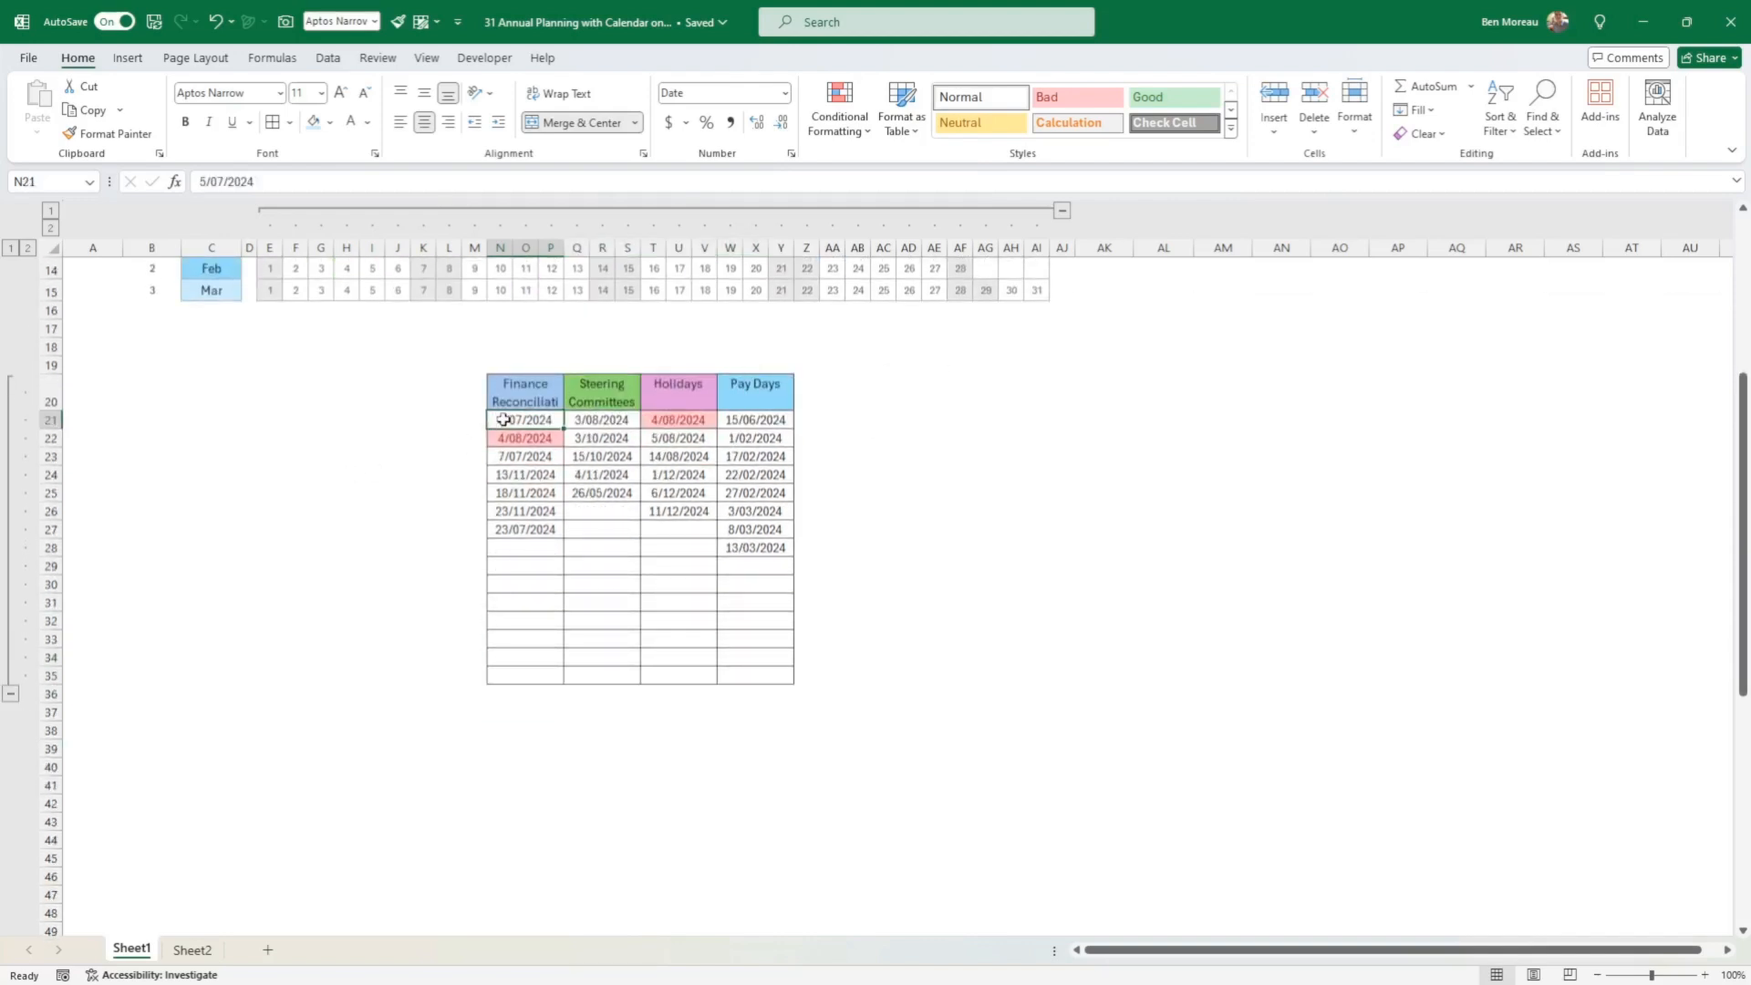
drag(500, 290, 540, 290)
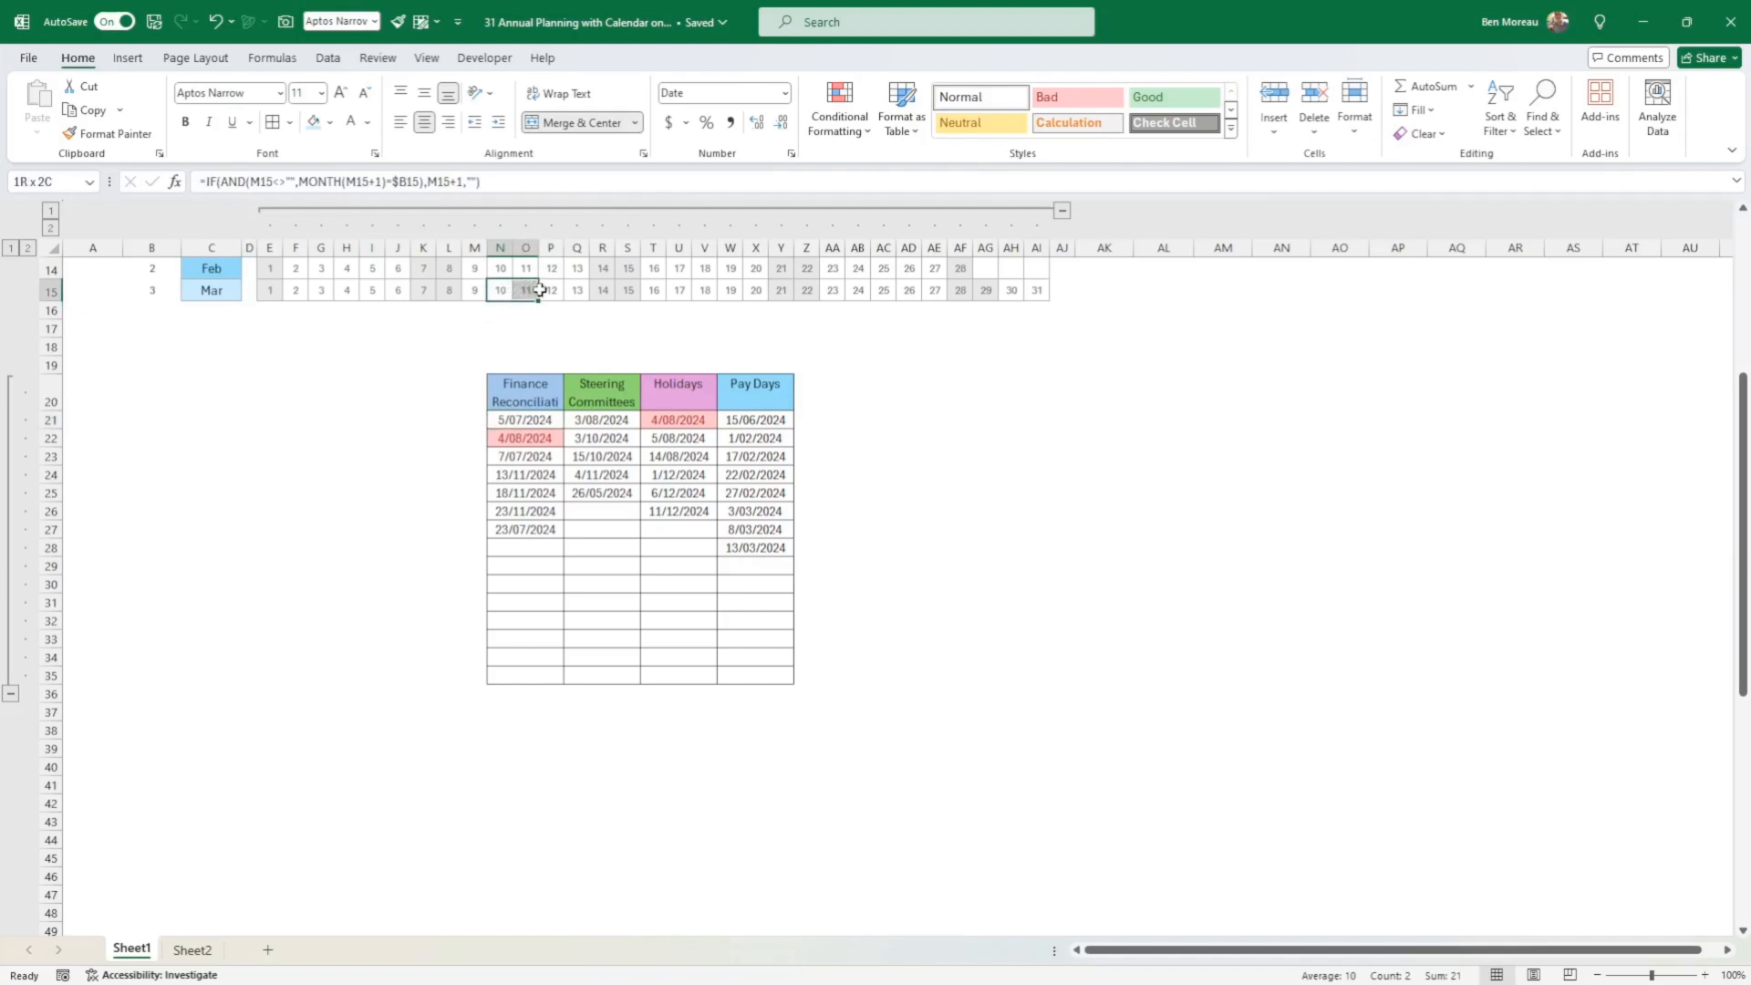
Step: Examine the event group headers in row 20, from Finance Reconciliation to Pay Days, and the first dates beneath them
click(511, 421)
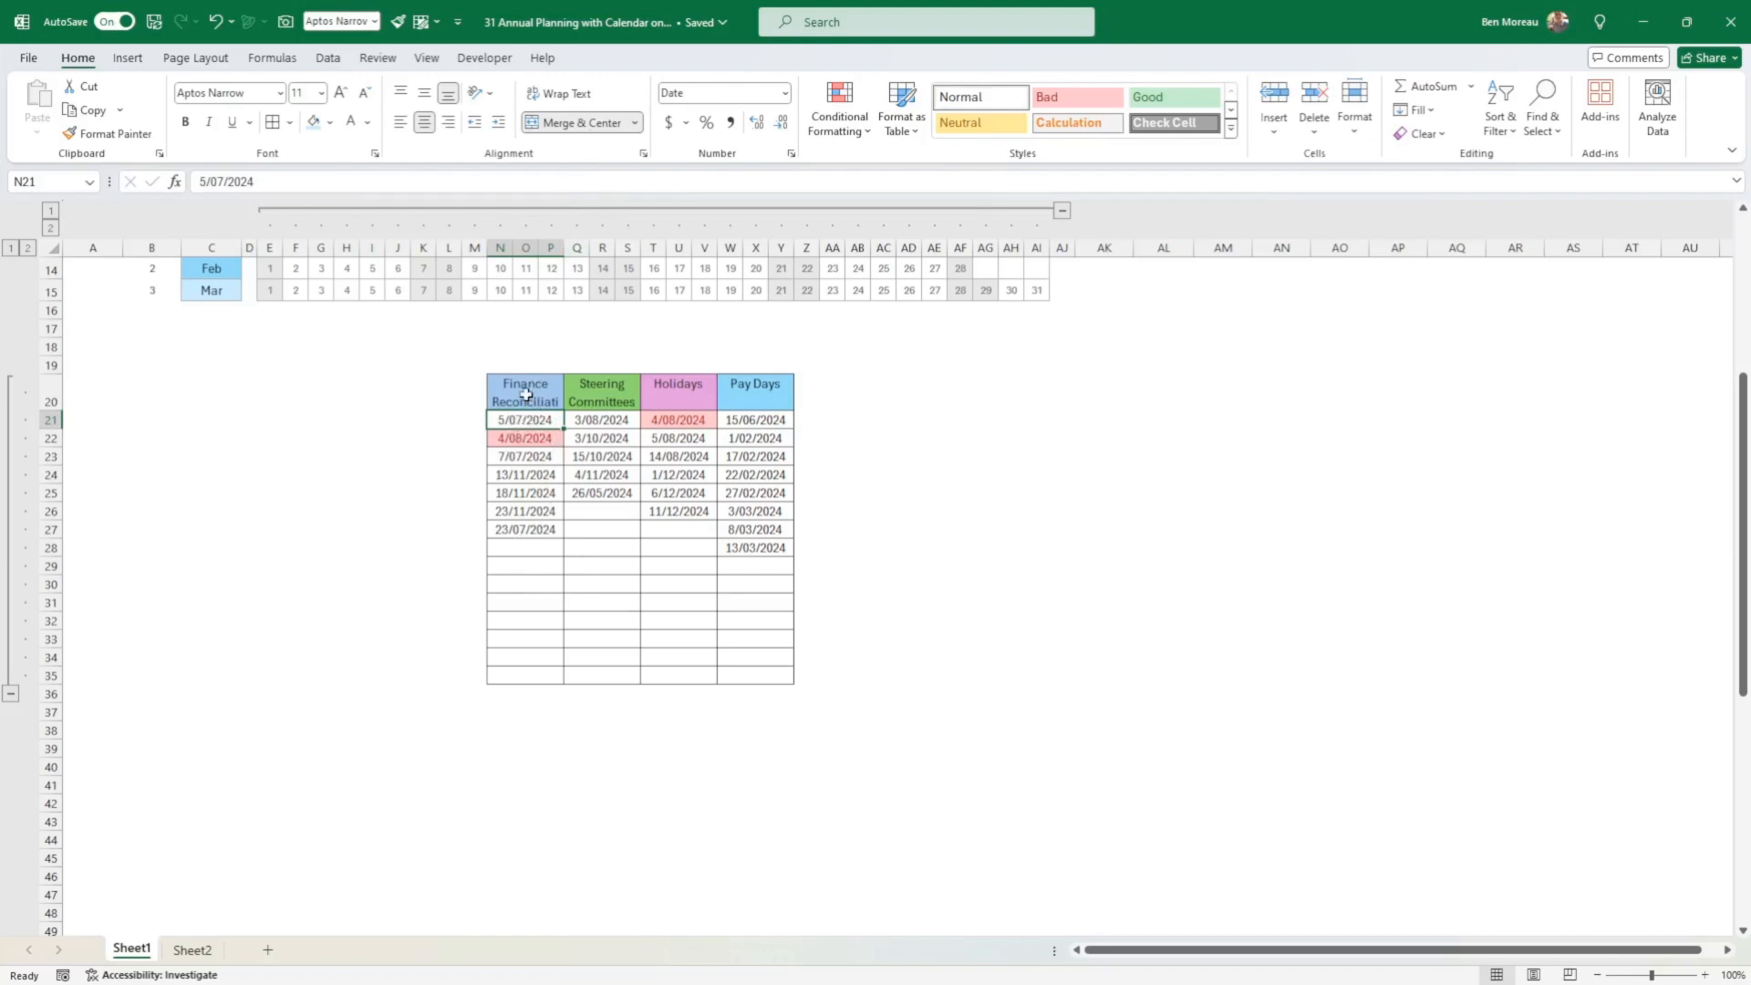
drag(526, 394, 754, 390)
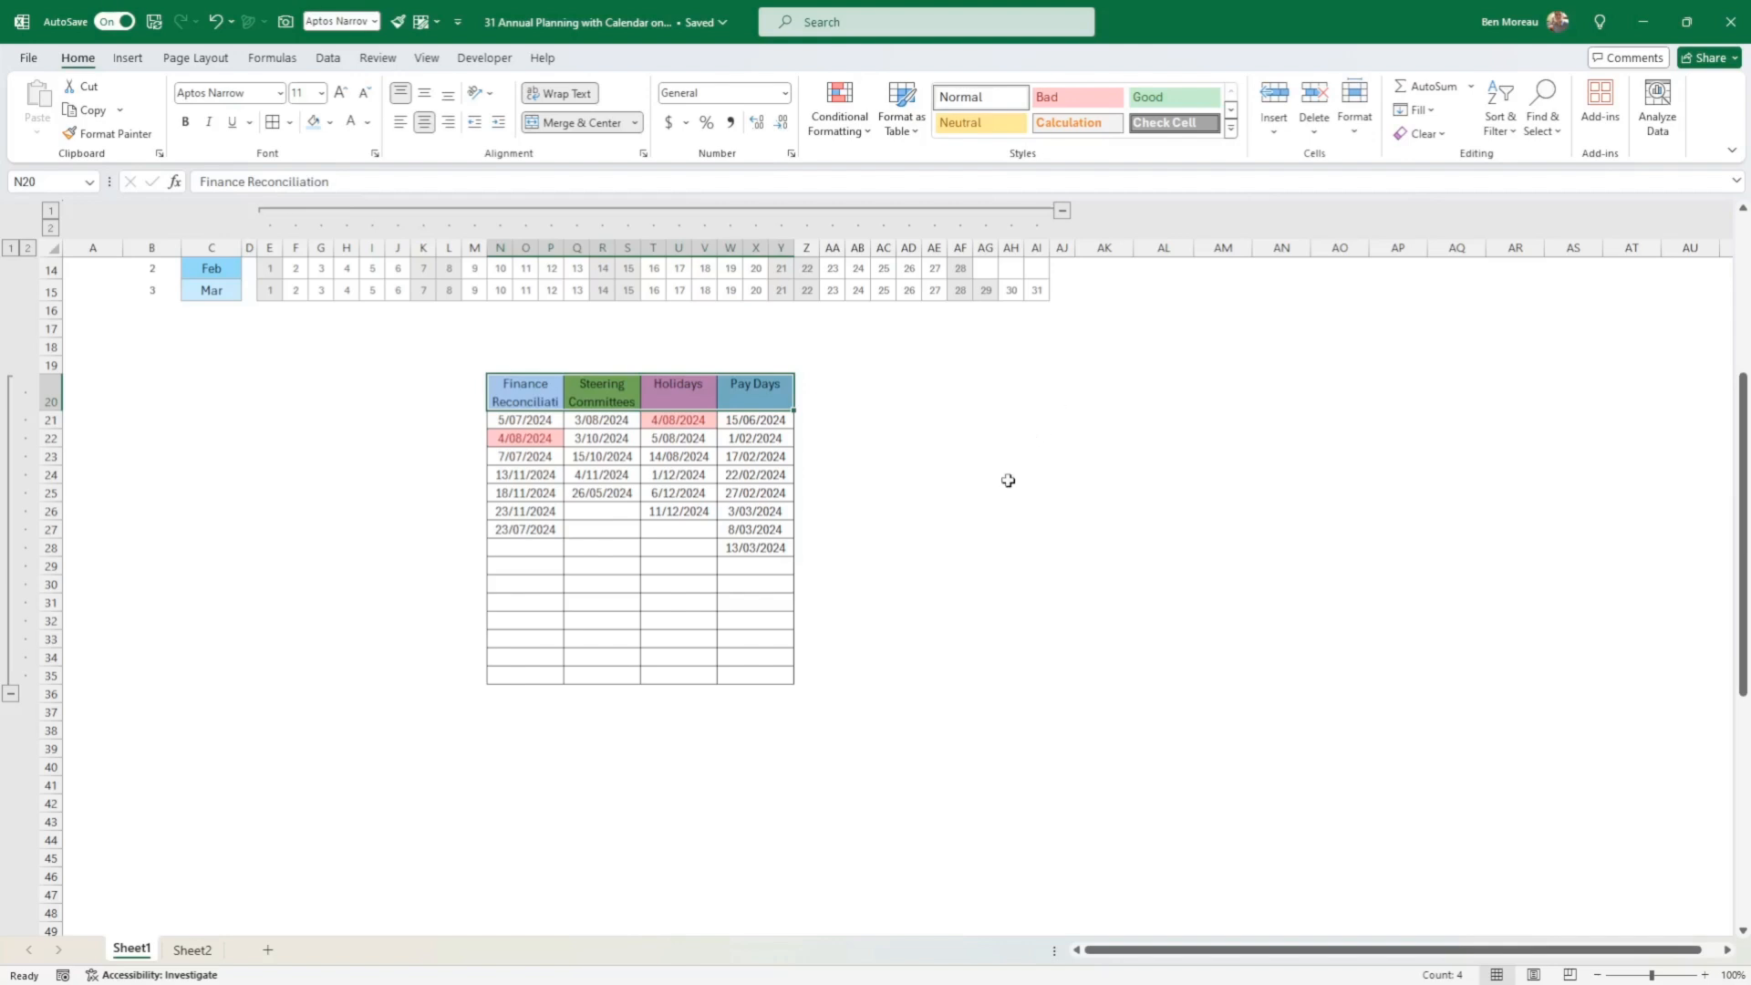
click(540, 391)
drag(540, 390, 737, 392)
click(512, 394)
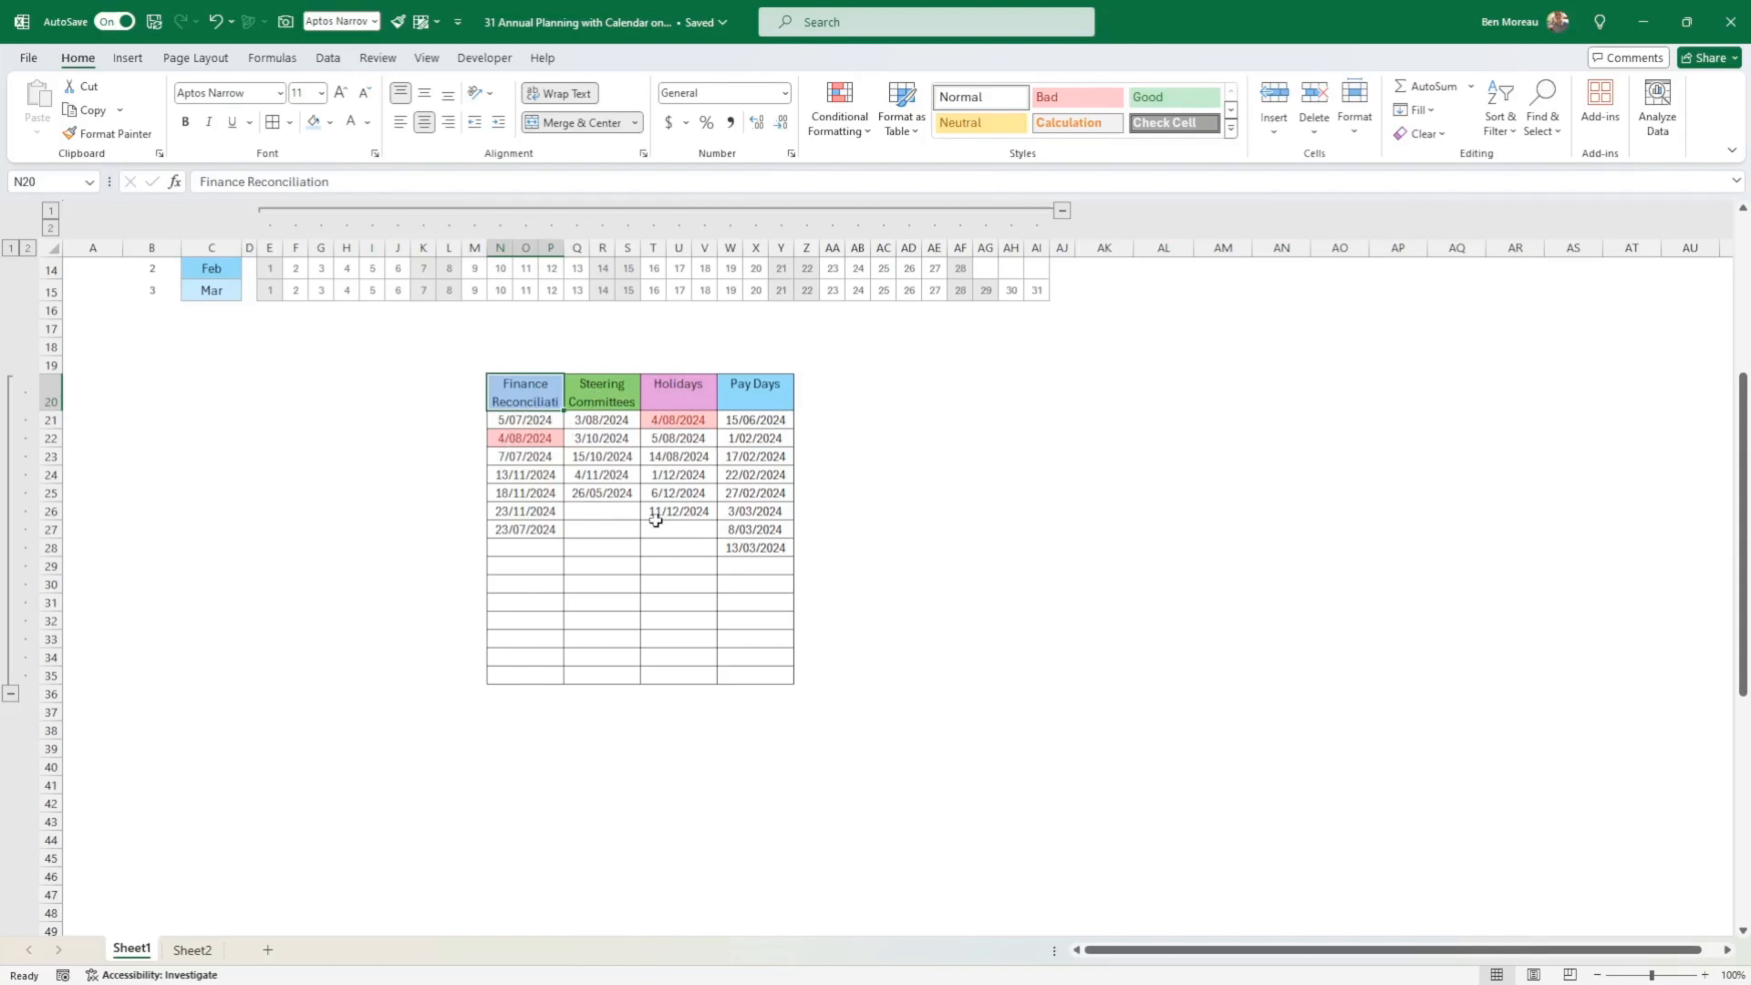
click(685, 422)
Step: Delete the extra Duplicate Values conditional formatting rule that applies to N29:Y39 from the event dates table
drag(533, 423, 775, 675)
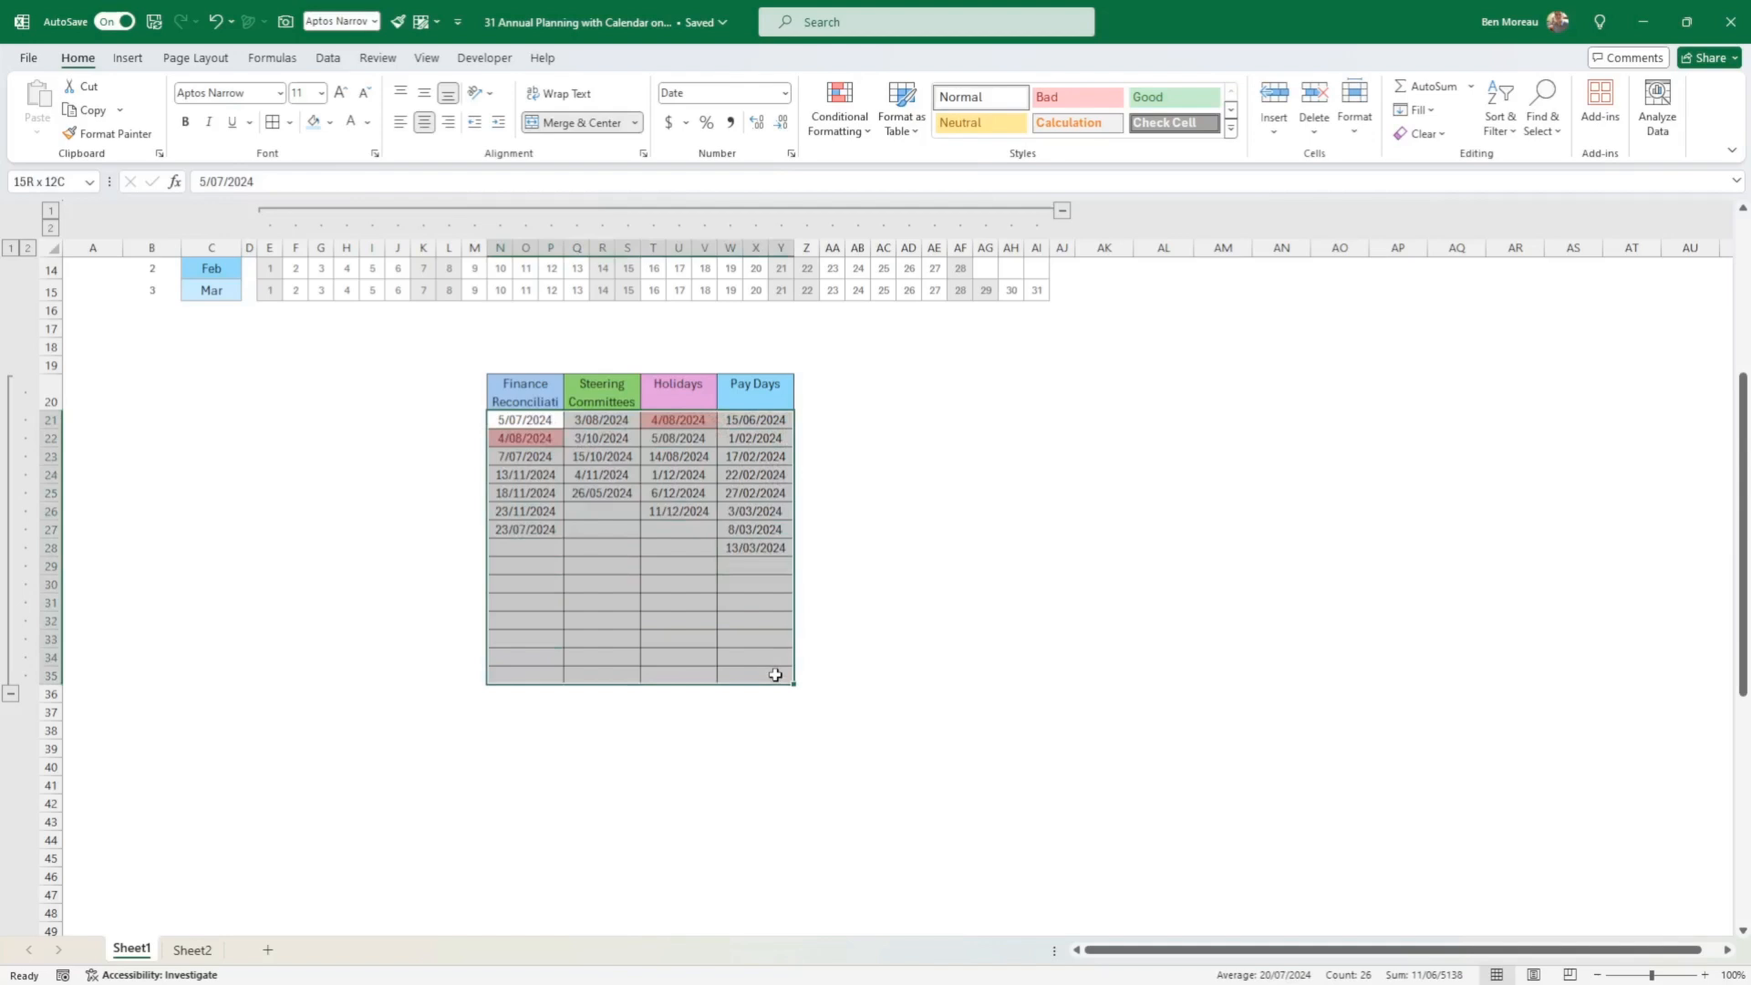
click(840, 117)
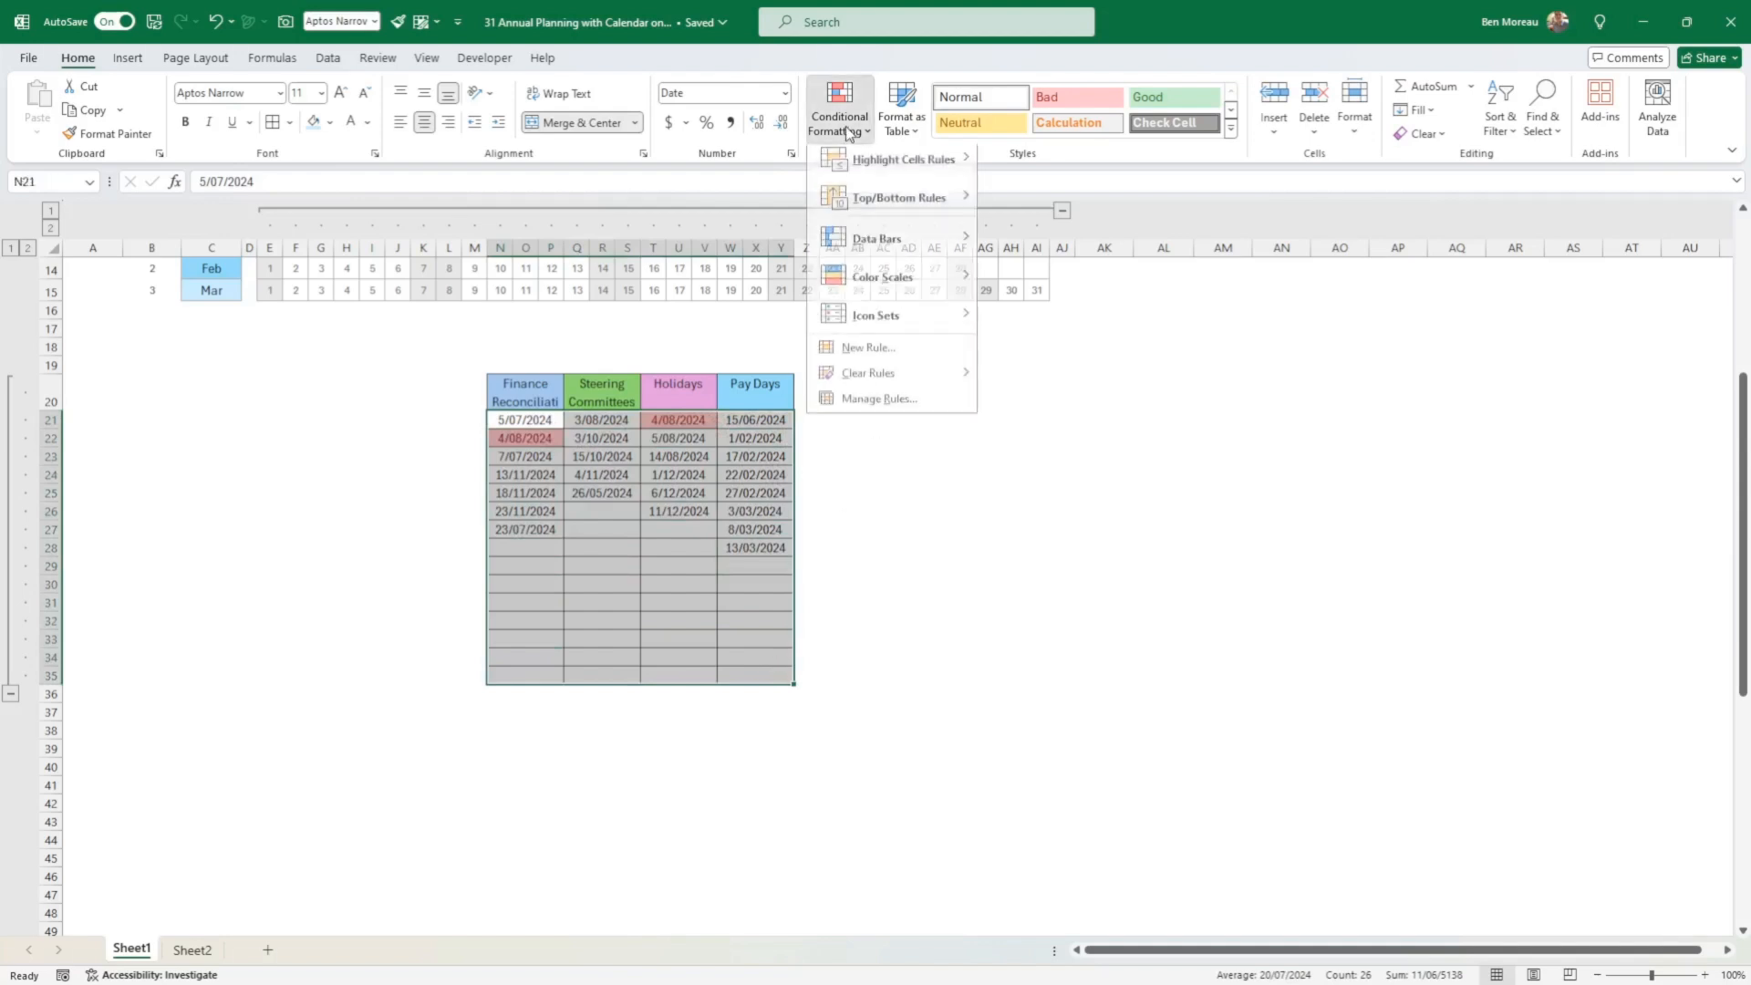
click(878, 407)
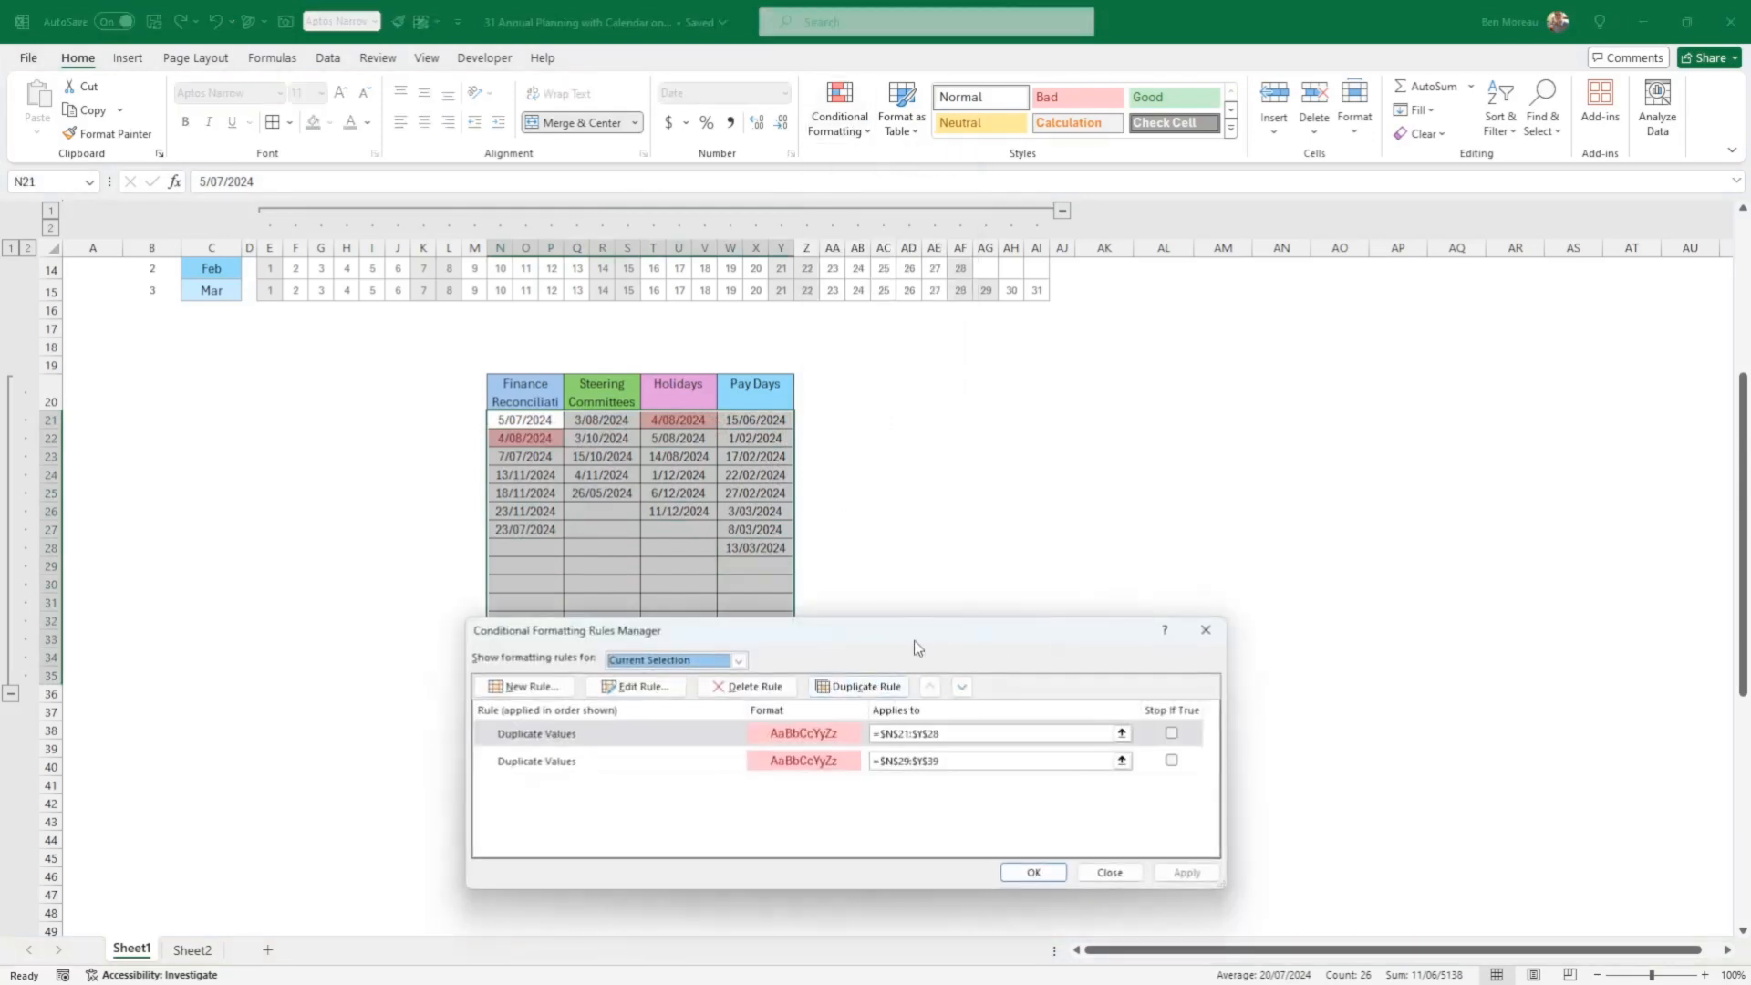
drag(916, 640, 912, 566)
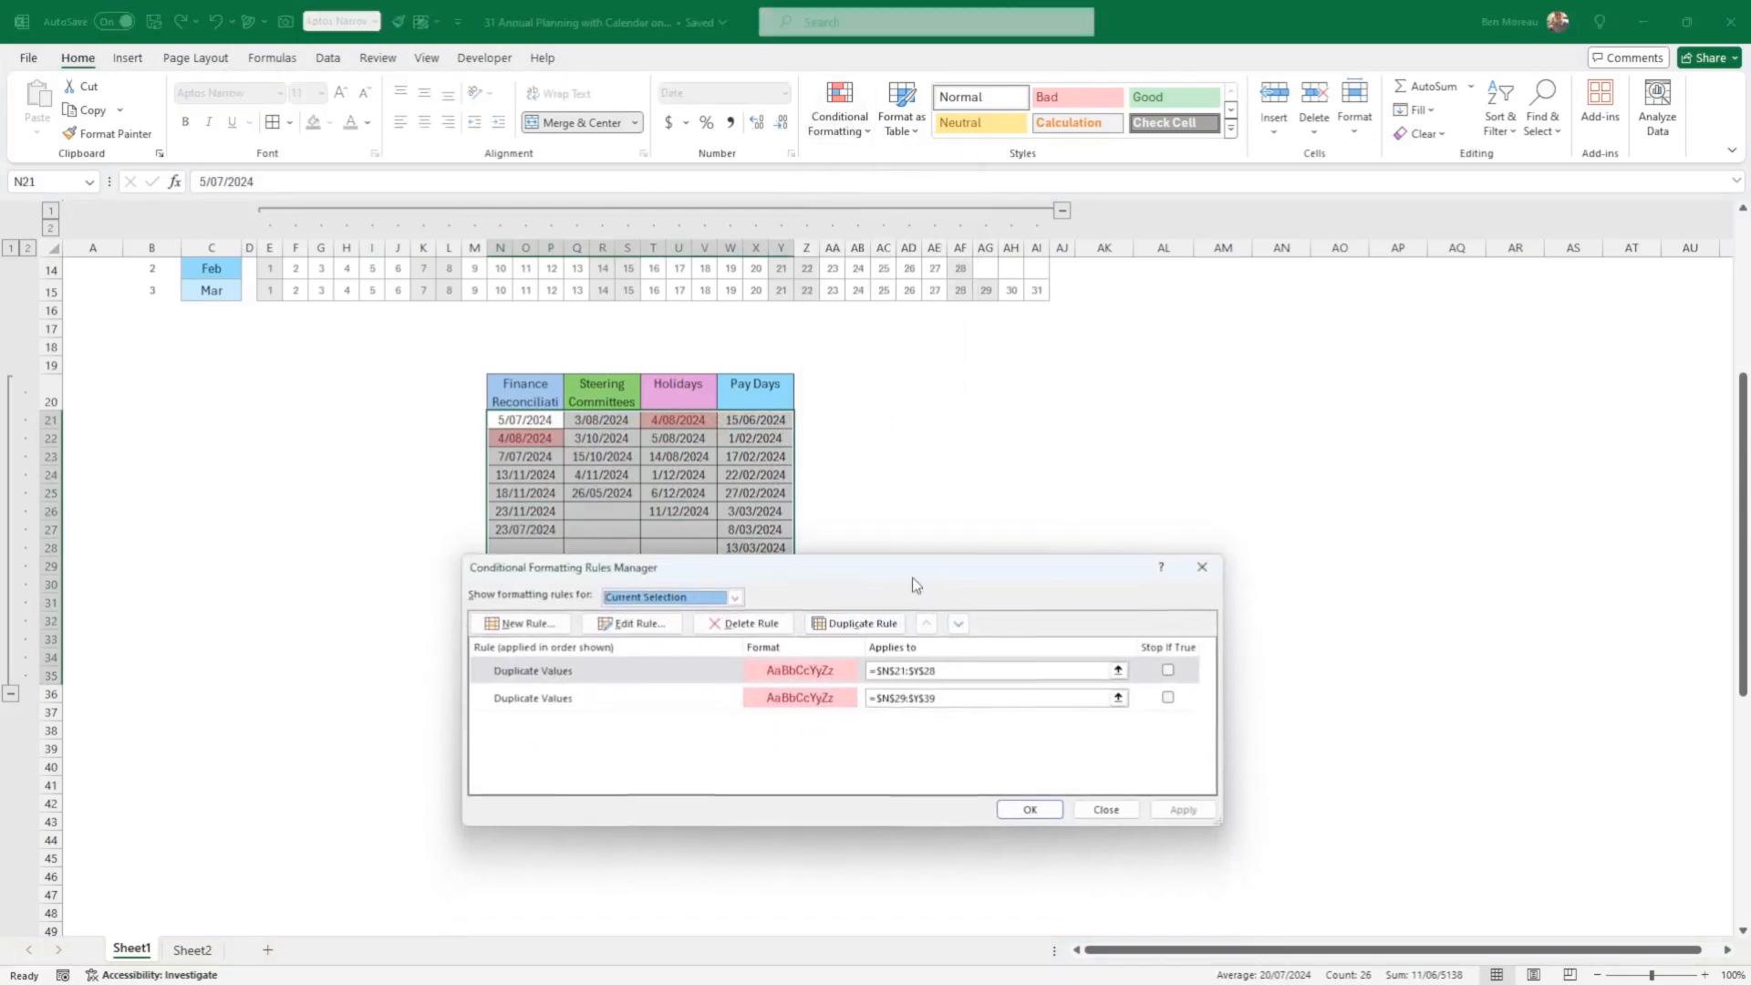
click(965, 658)
drag(961, 565, 1175, 522)
click(1171, 644)
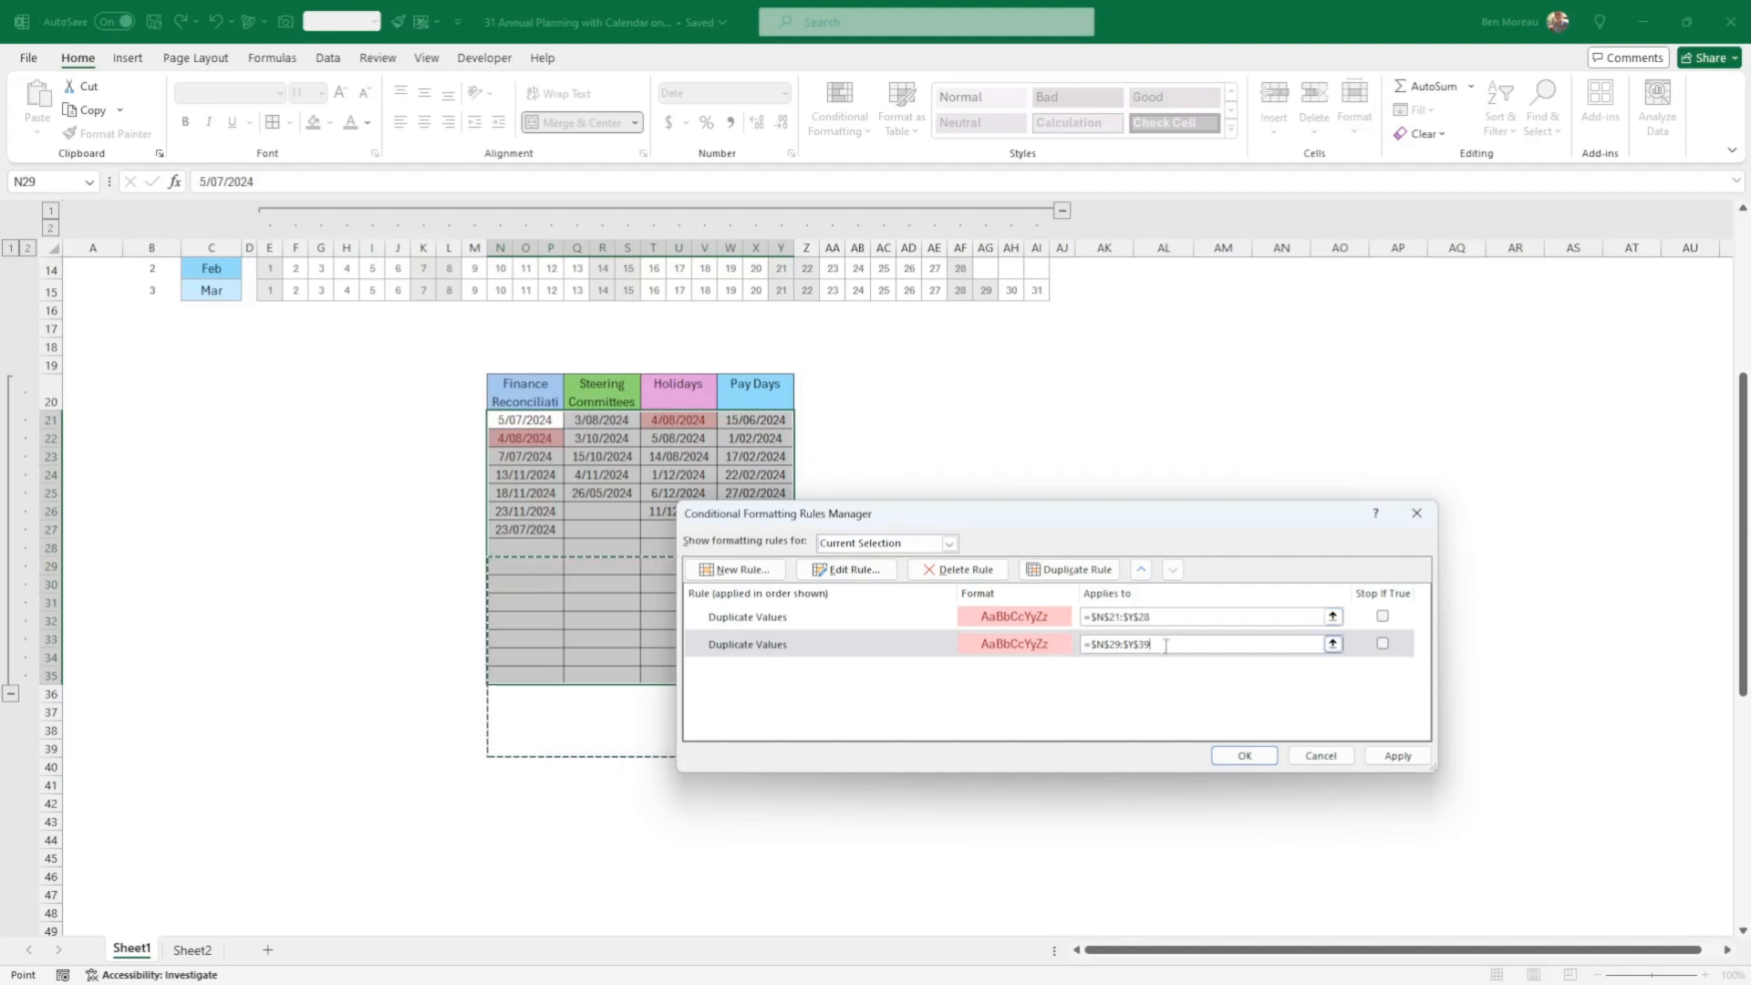
click(958, 569)
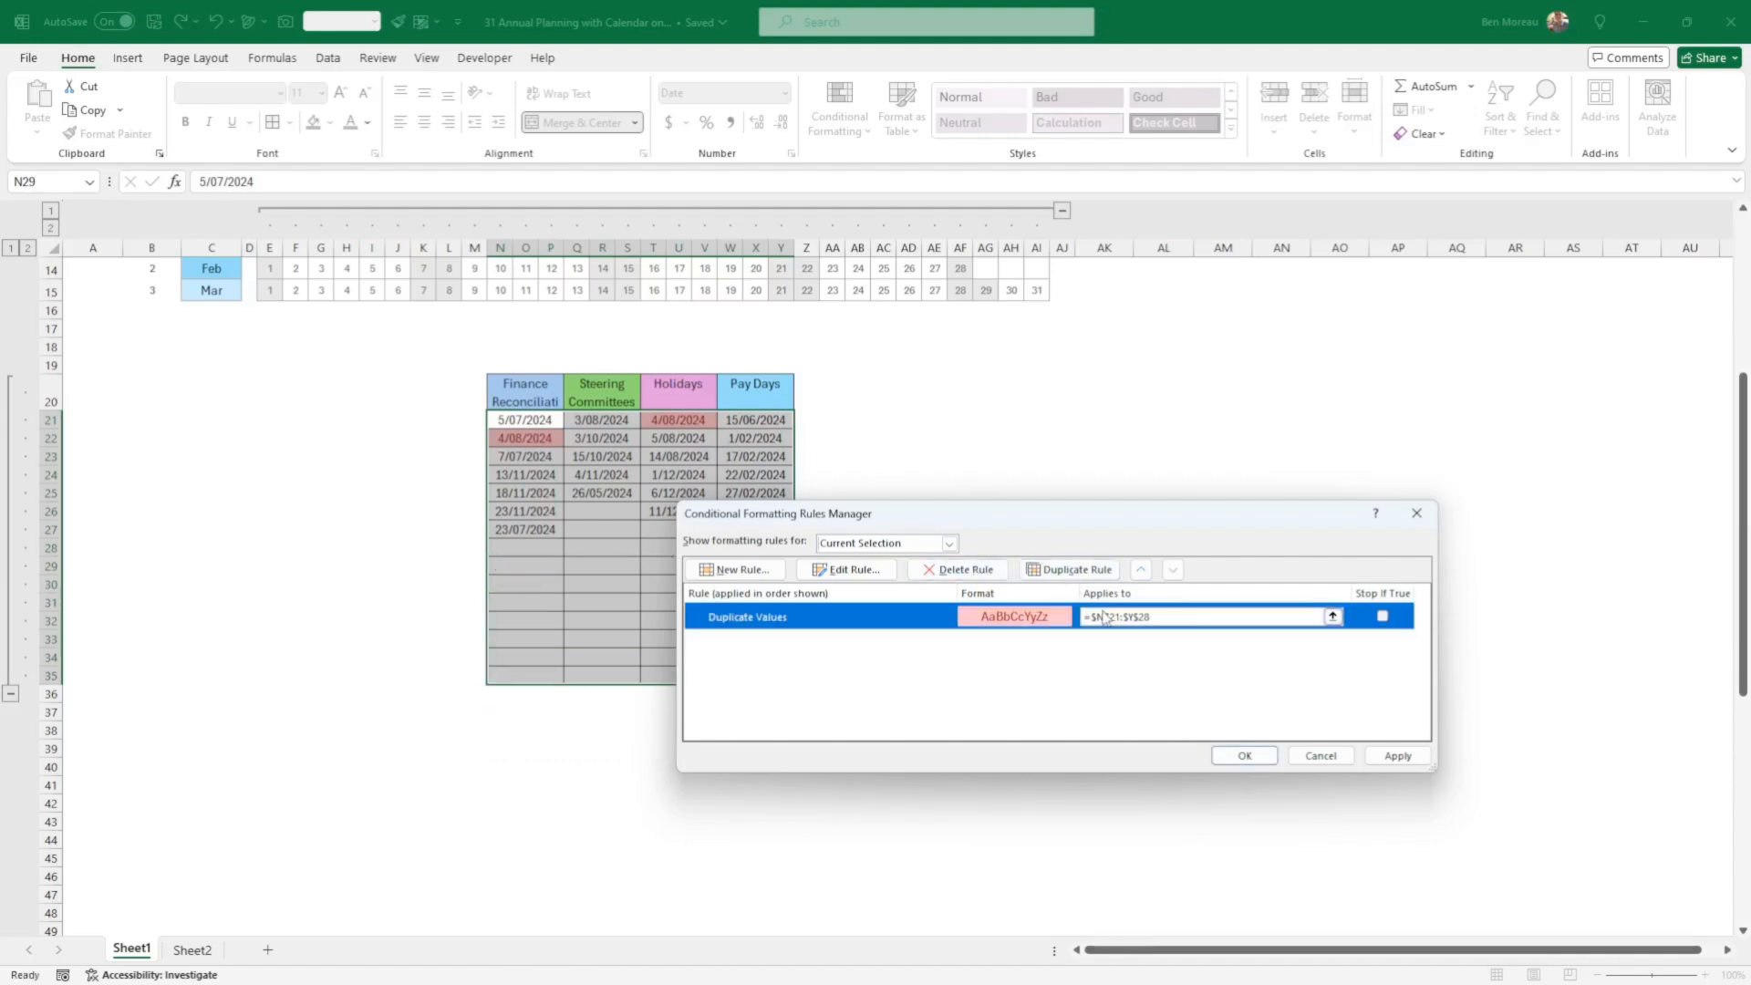
Step: Set the remaining Duplicate Values rule to apply to the whole event dates range, $N$21:$Y$35
click(1167, 617)
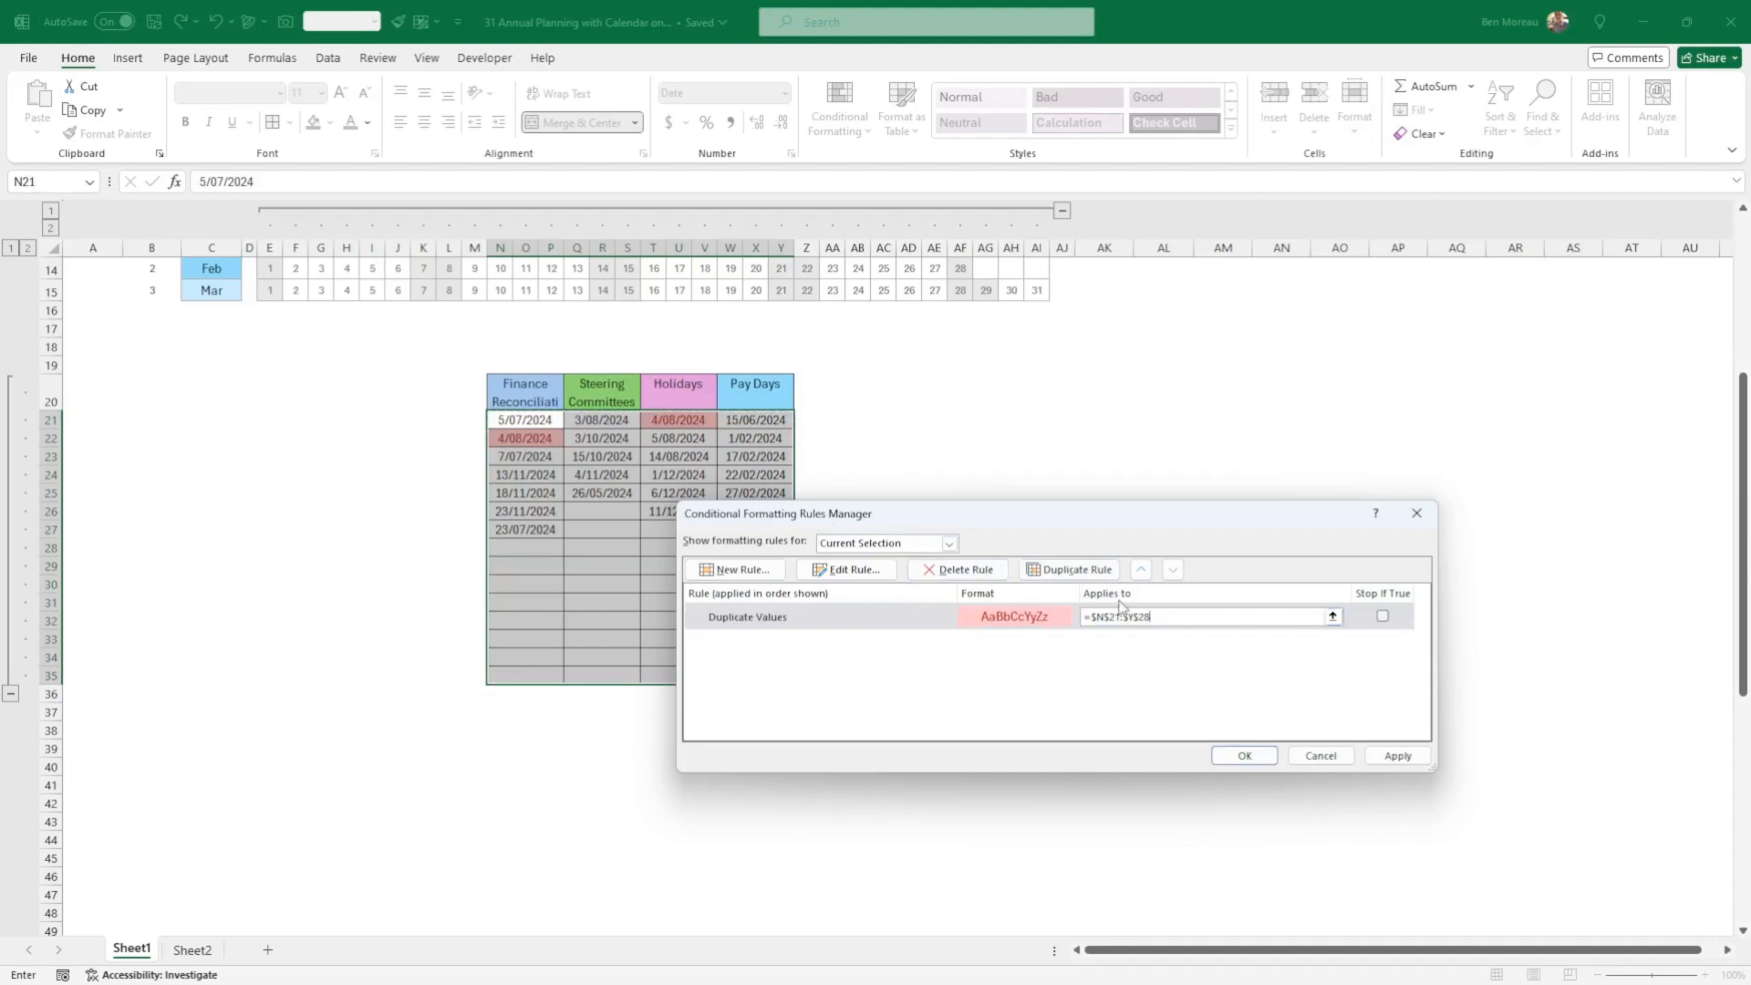
click(1021, 618)
click(1173, 618)
click(542, 420)
drag(542, 420, 740, 673)
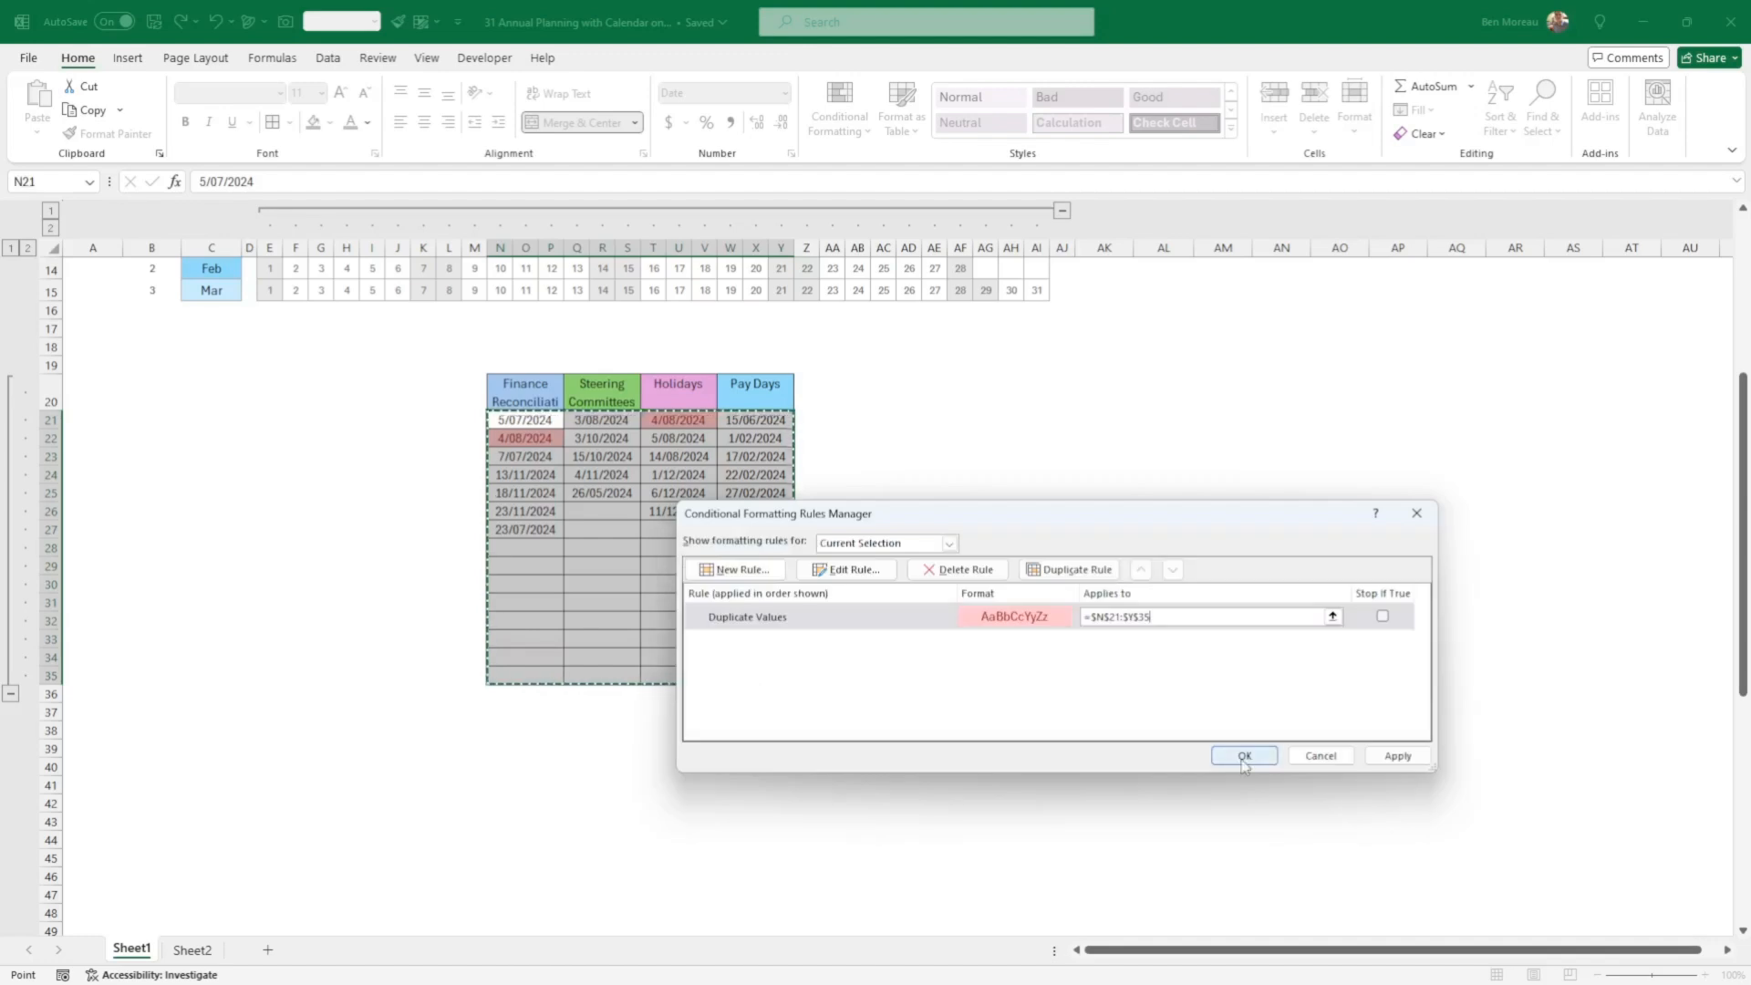
Step: Review the rule's duplicate-values condition and font format, keep both, and apply the conditional formatting changes
click(763, 621)
click(845, 570)
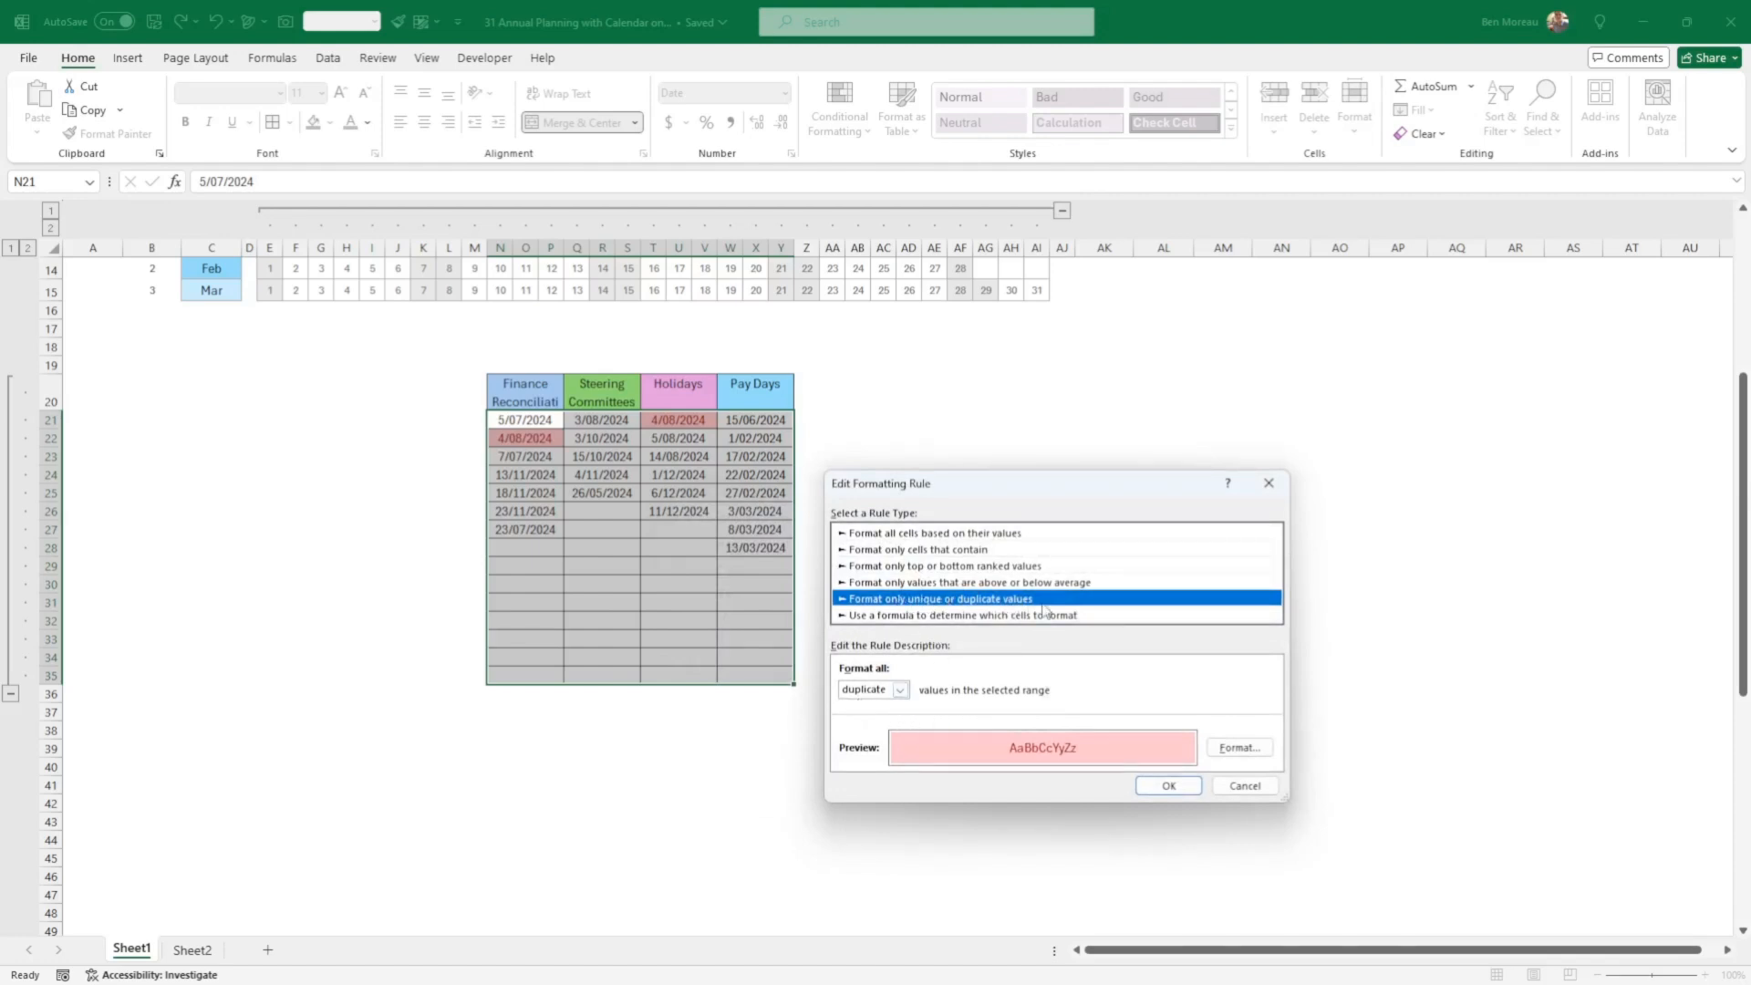
click(901, 690)
click(909, 693)
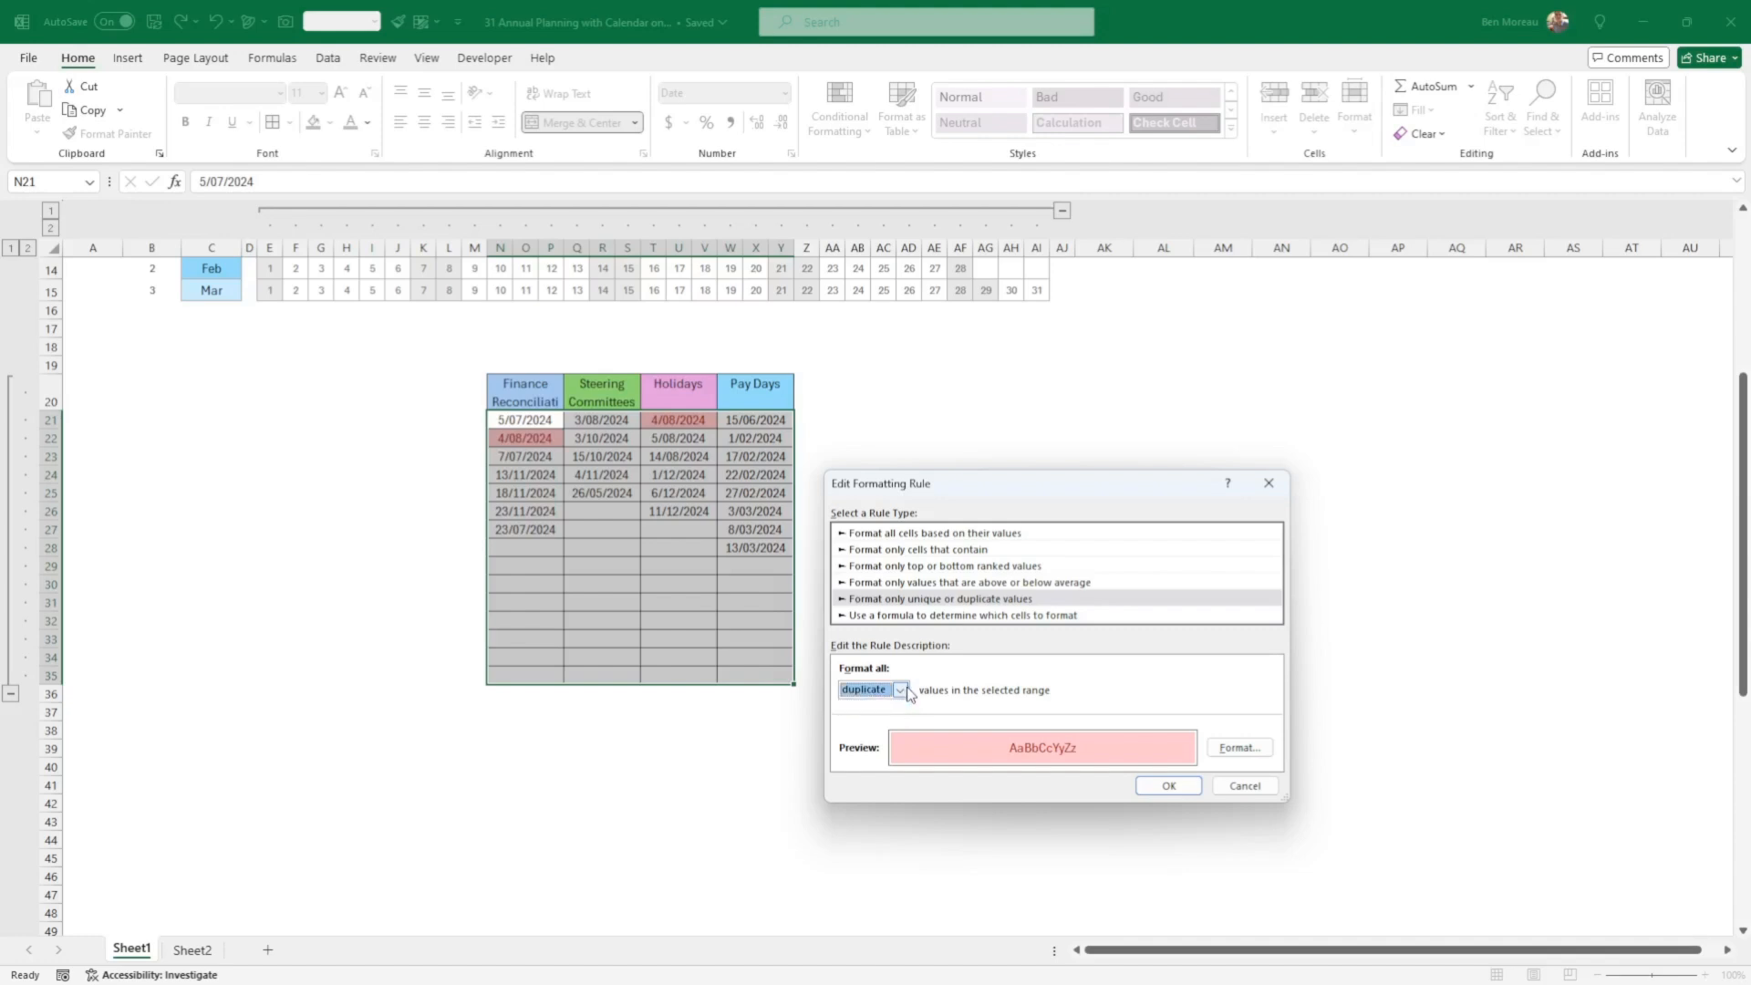
click(1241, 750)
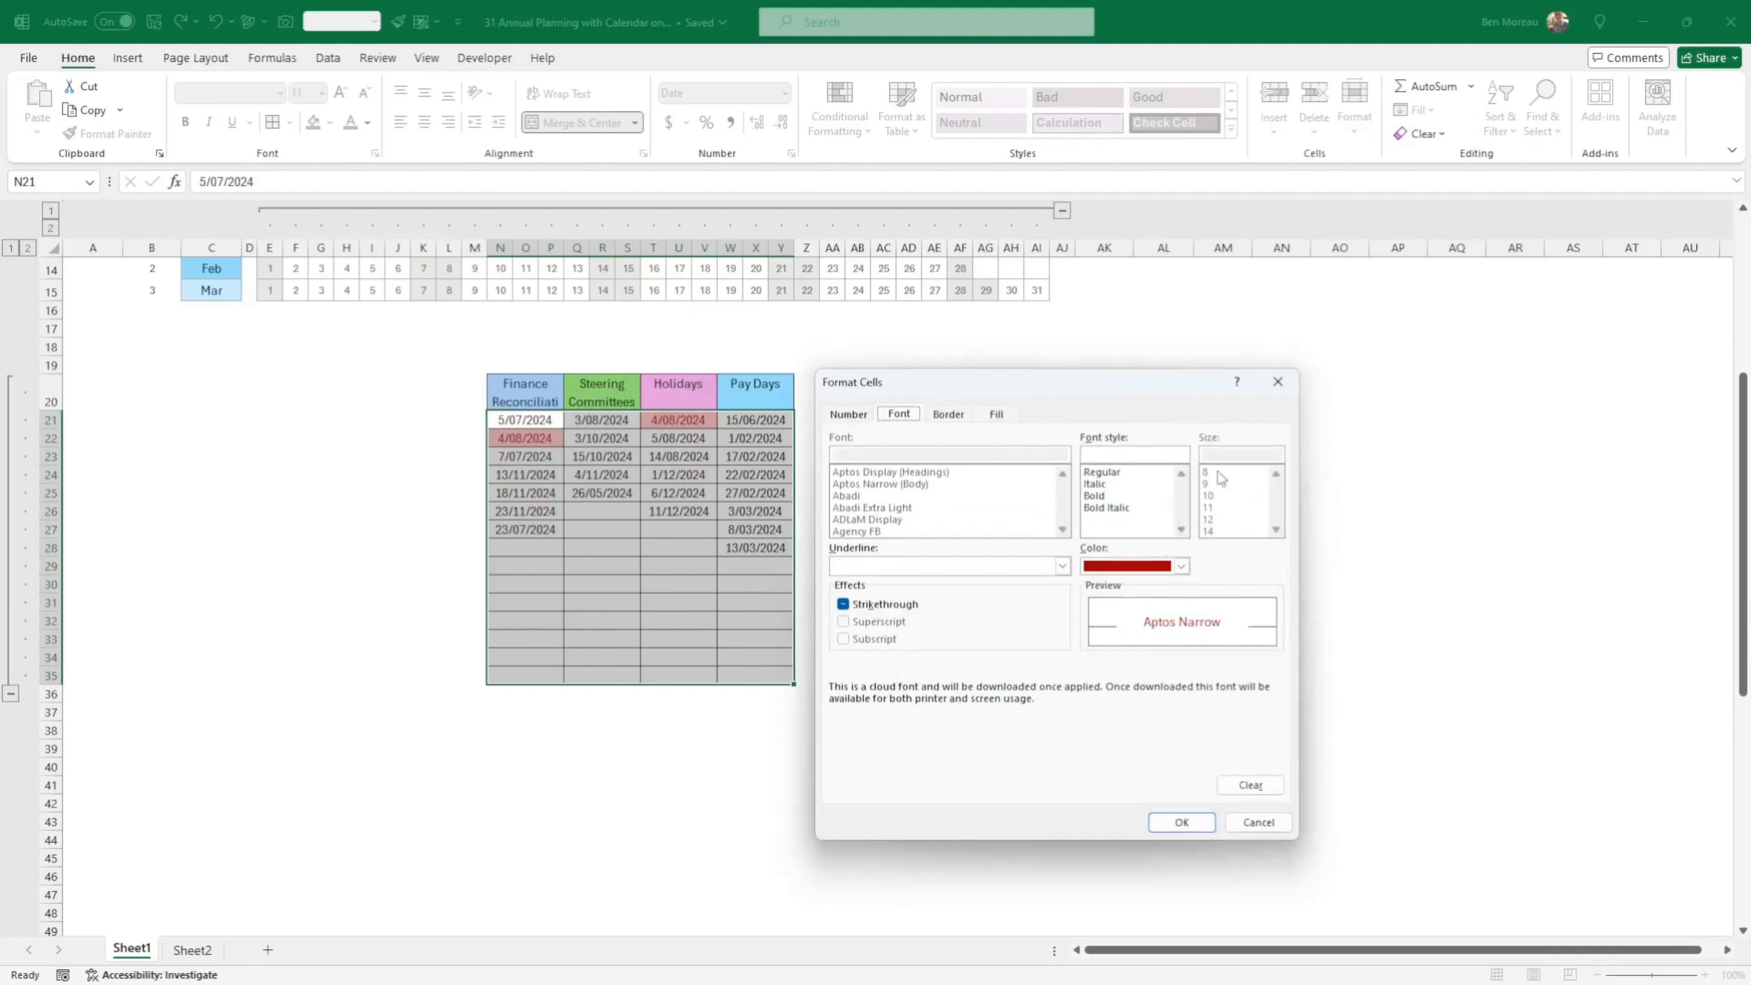
click(1185, 824)
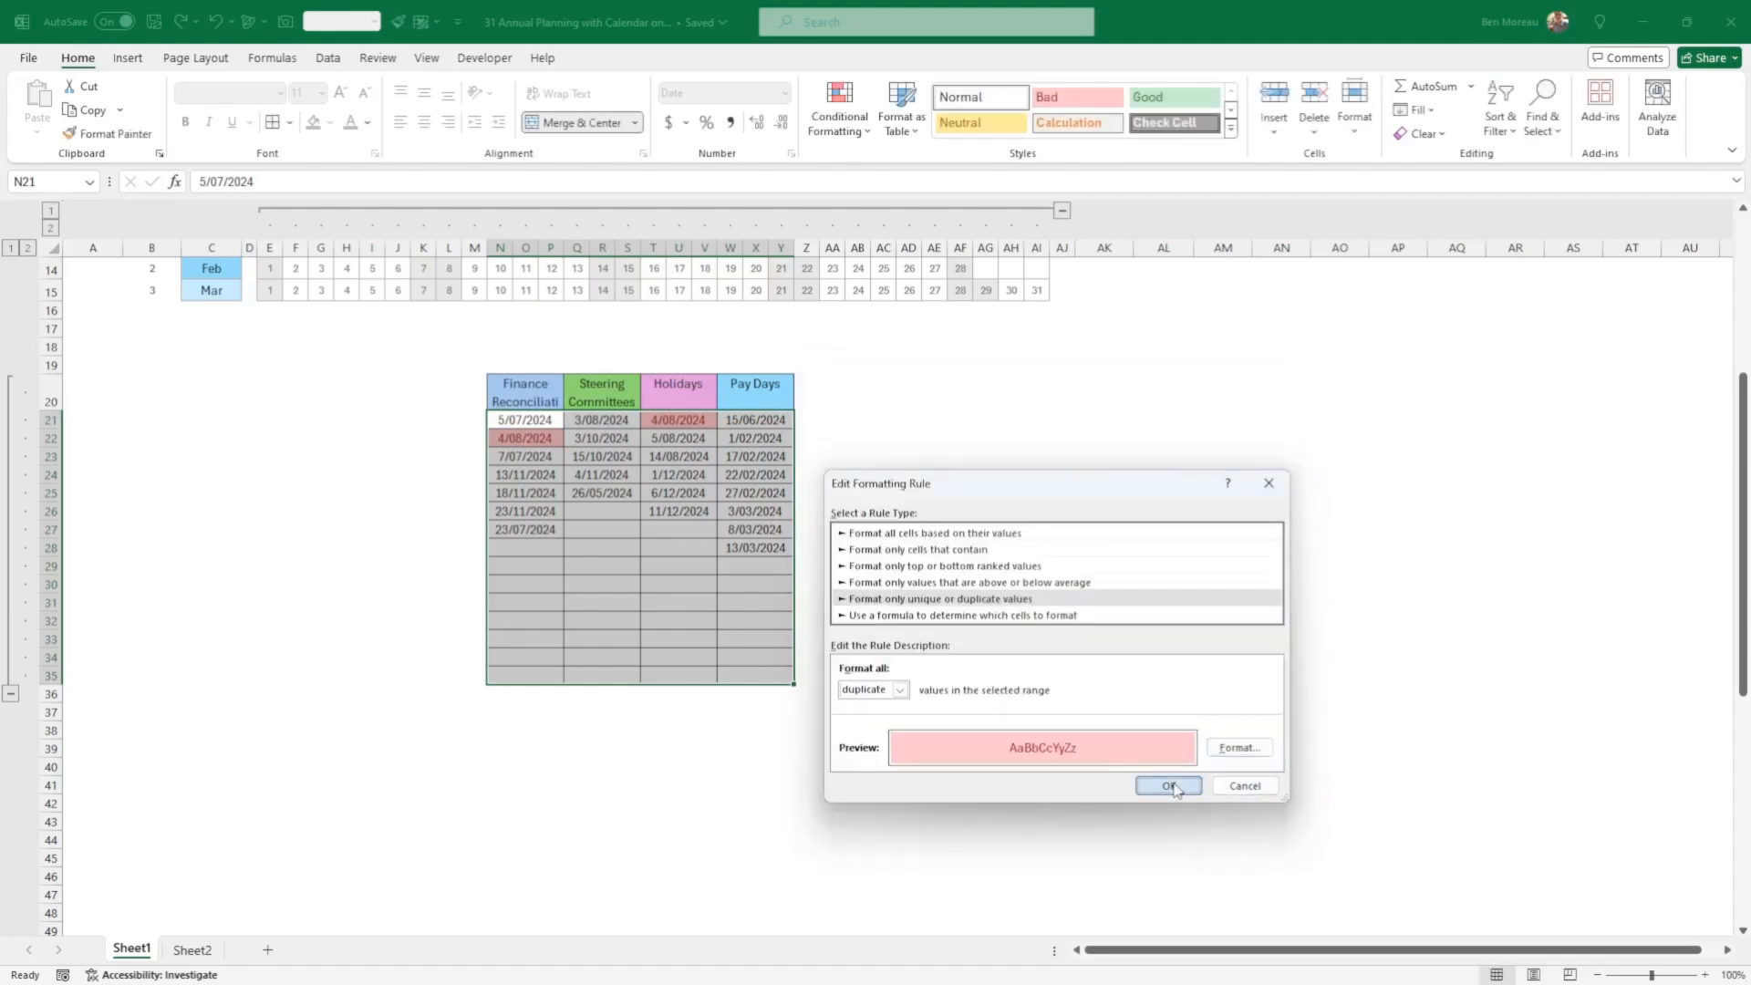
click(1172, 787)
click(1397, 756)
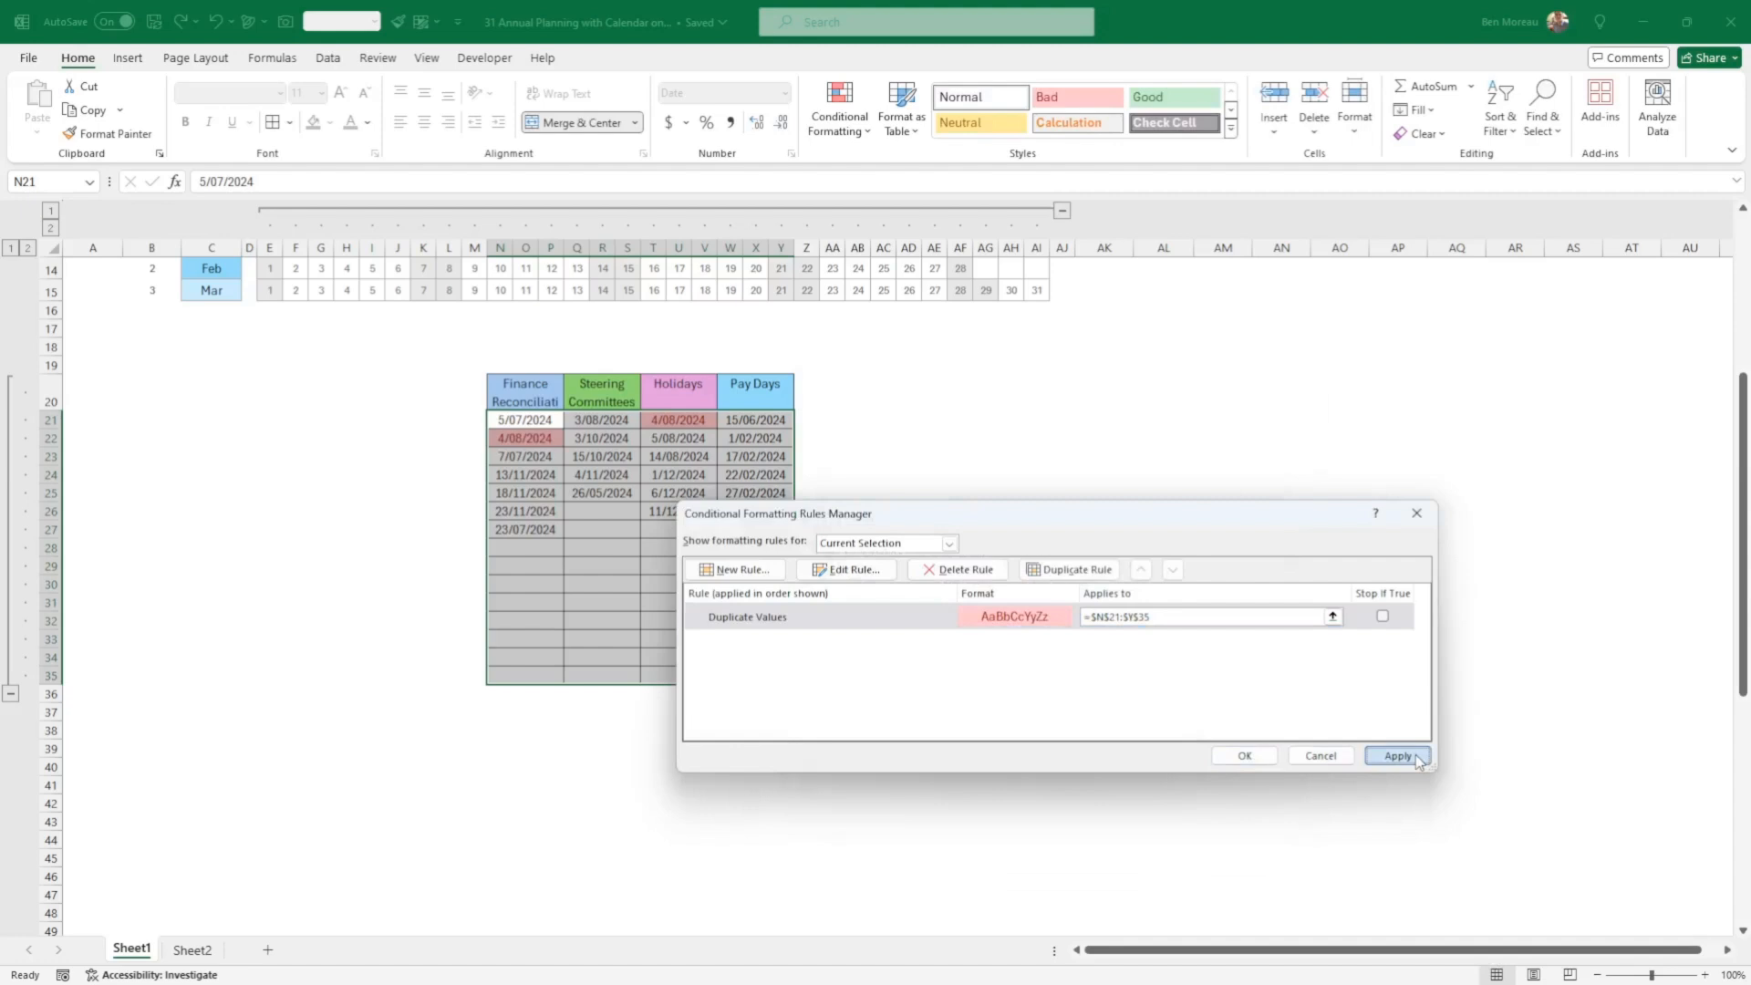
click(1258, 756)
click(1226, 749)
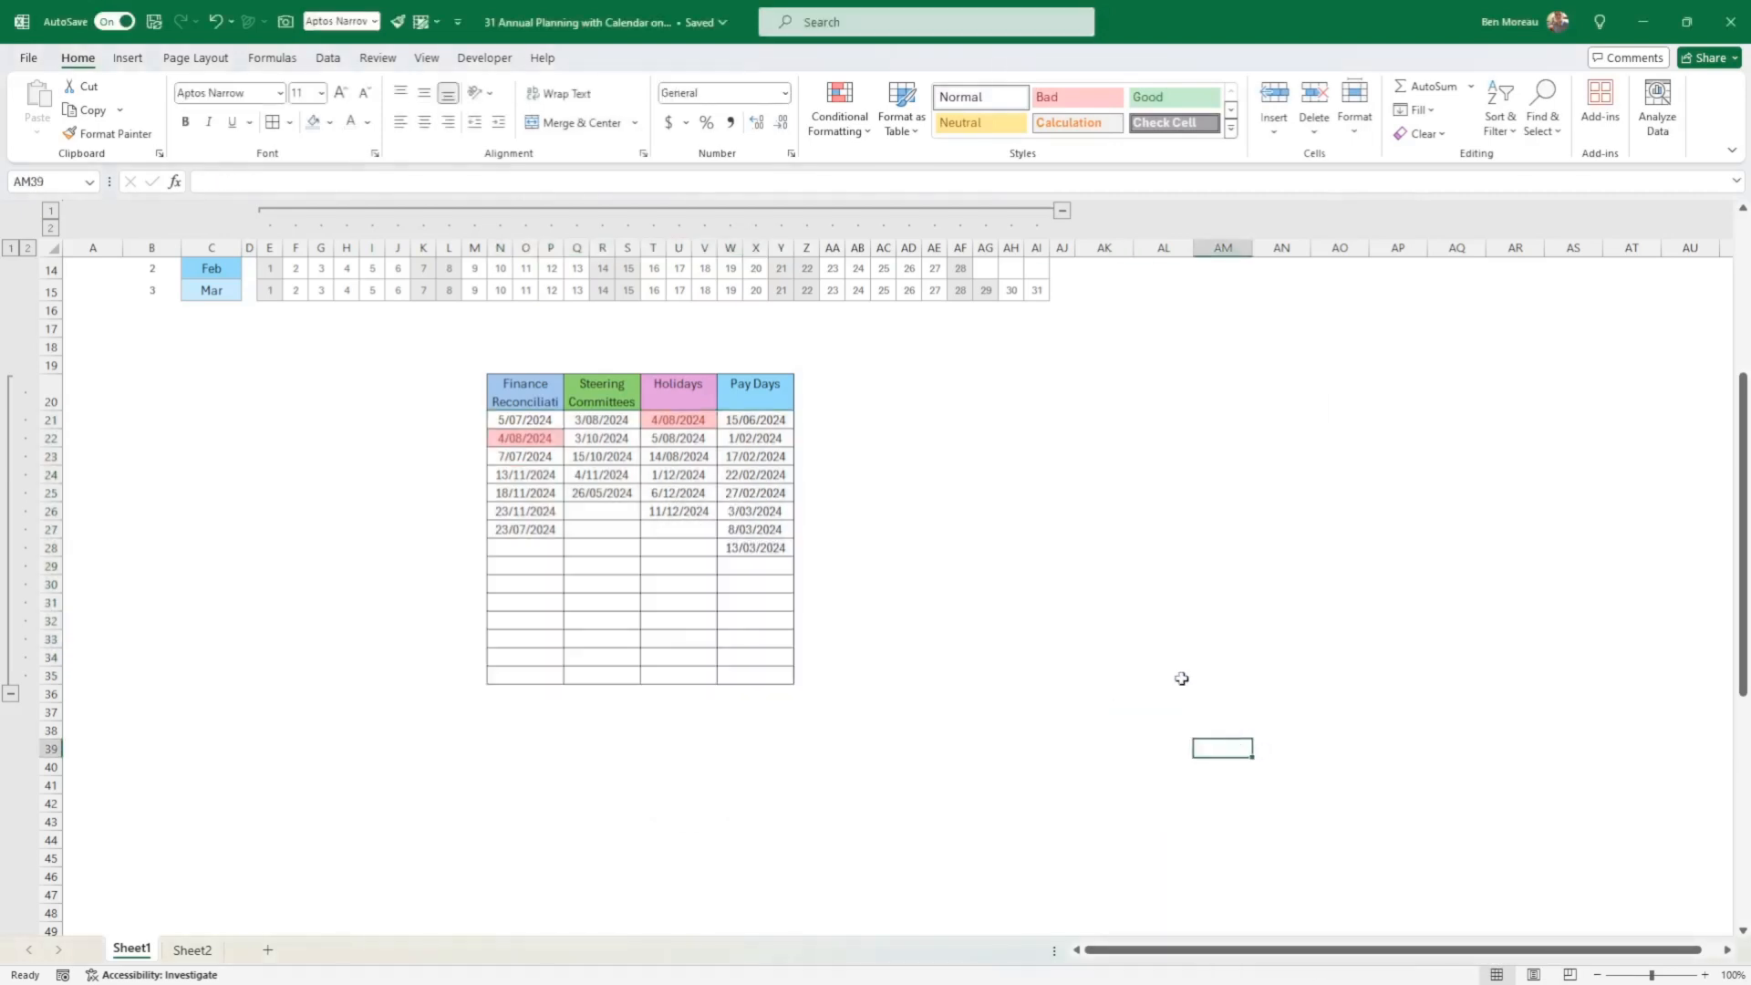
Step: Examine the duplicate date in the Finance Reconciliation and Holidays lists against the calendar grid
click(547, 424)
drag(557, 424, 680, 426)
click(542, 436)
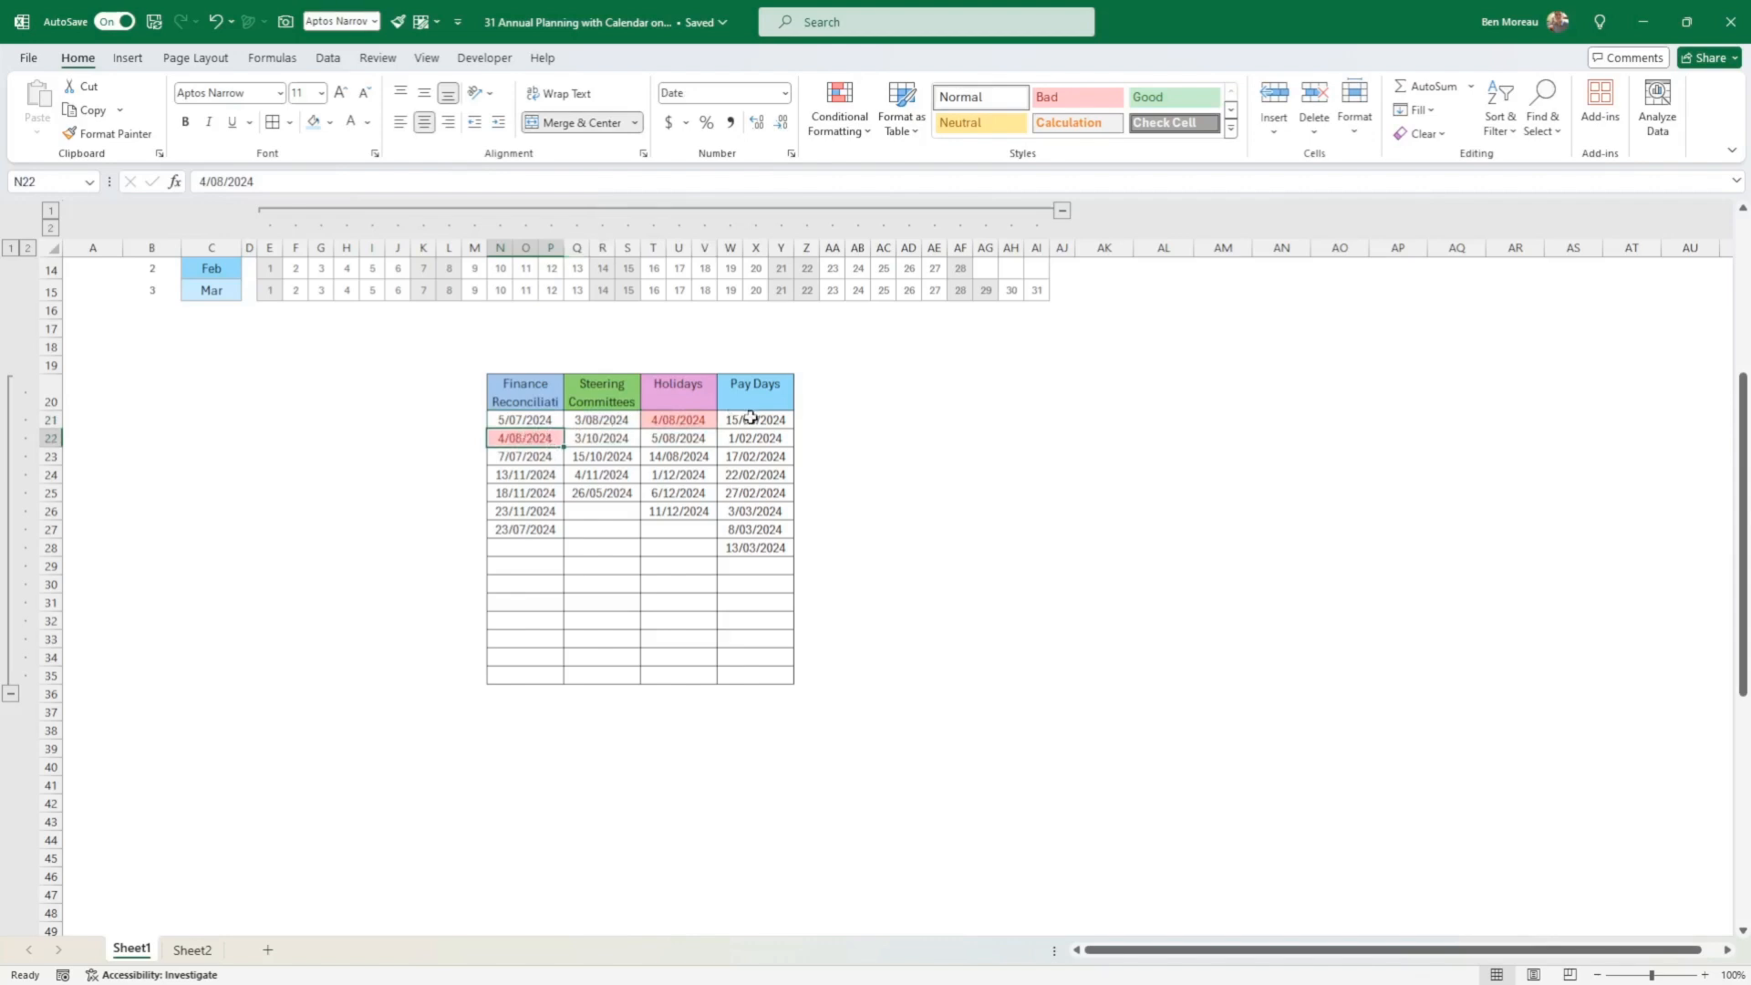
scroll(751, 476, up, 4)
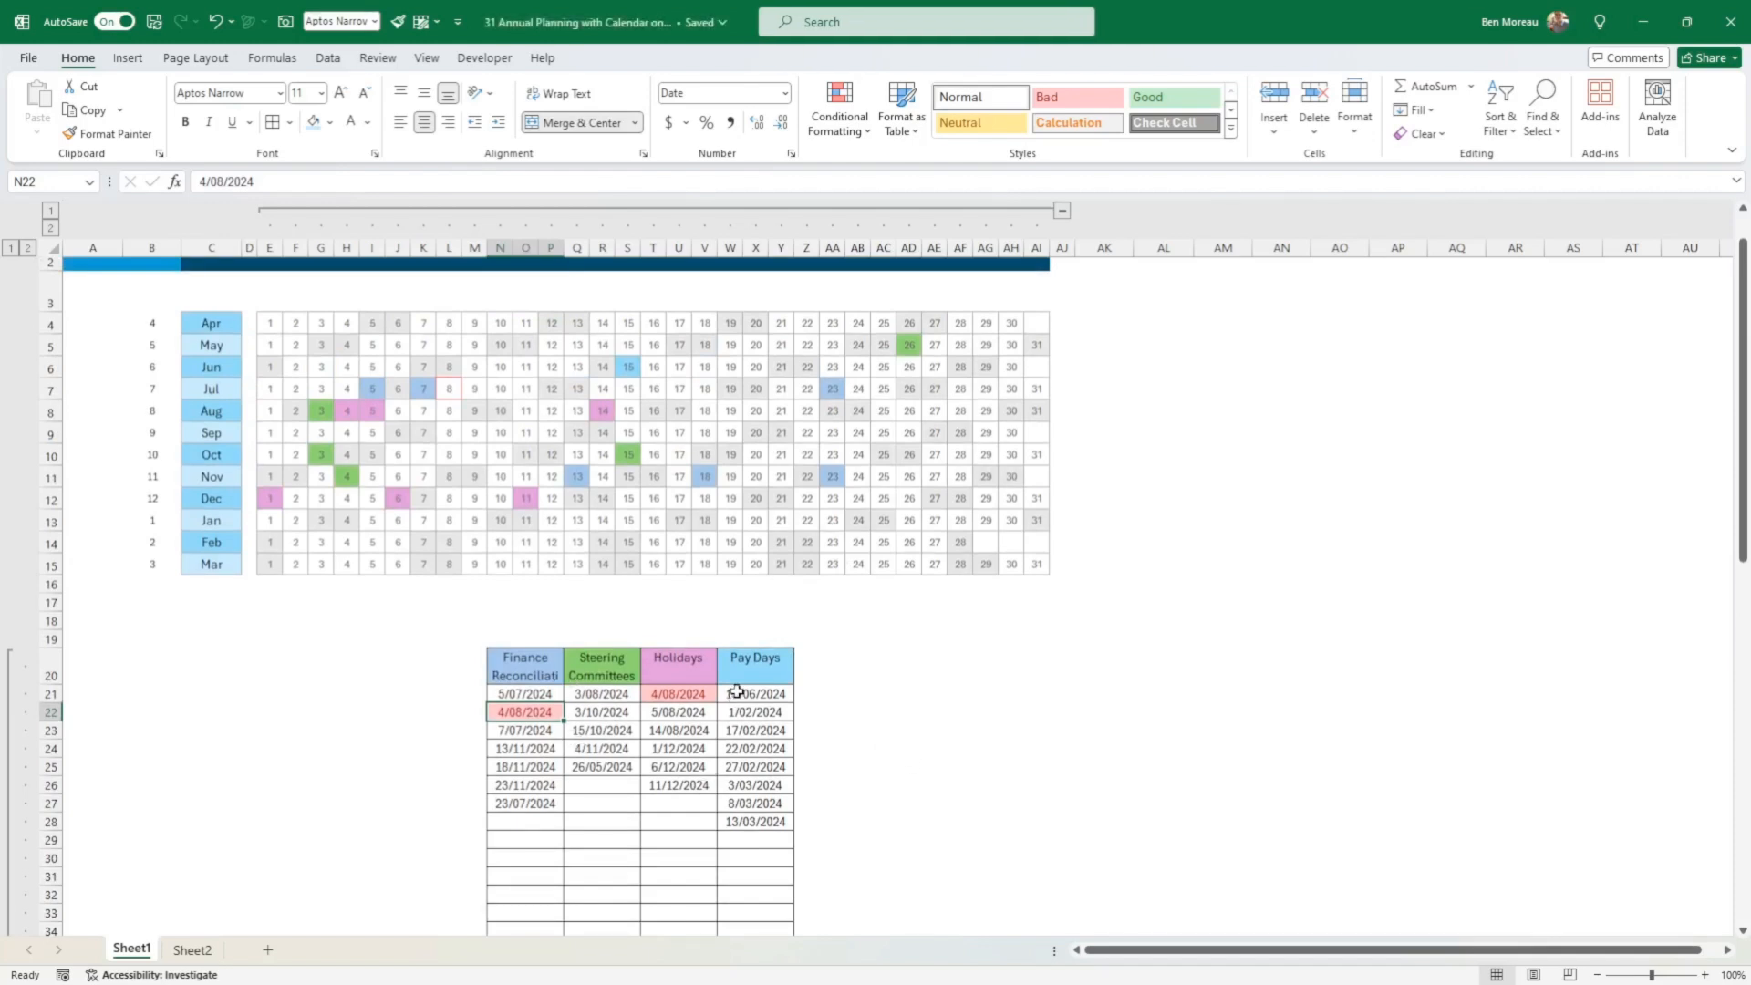
scroll(840, 711, up, 1)
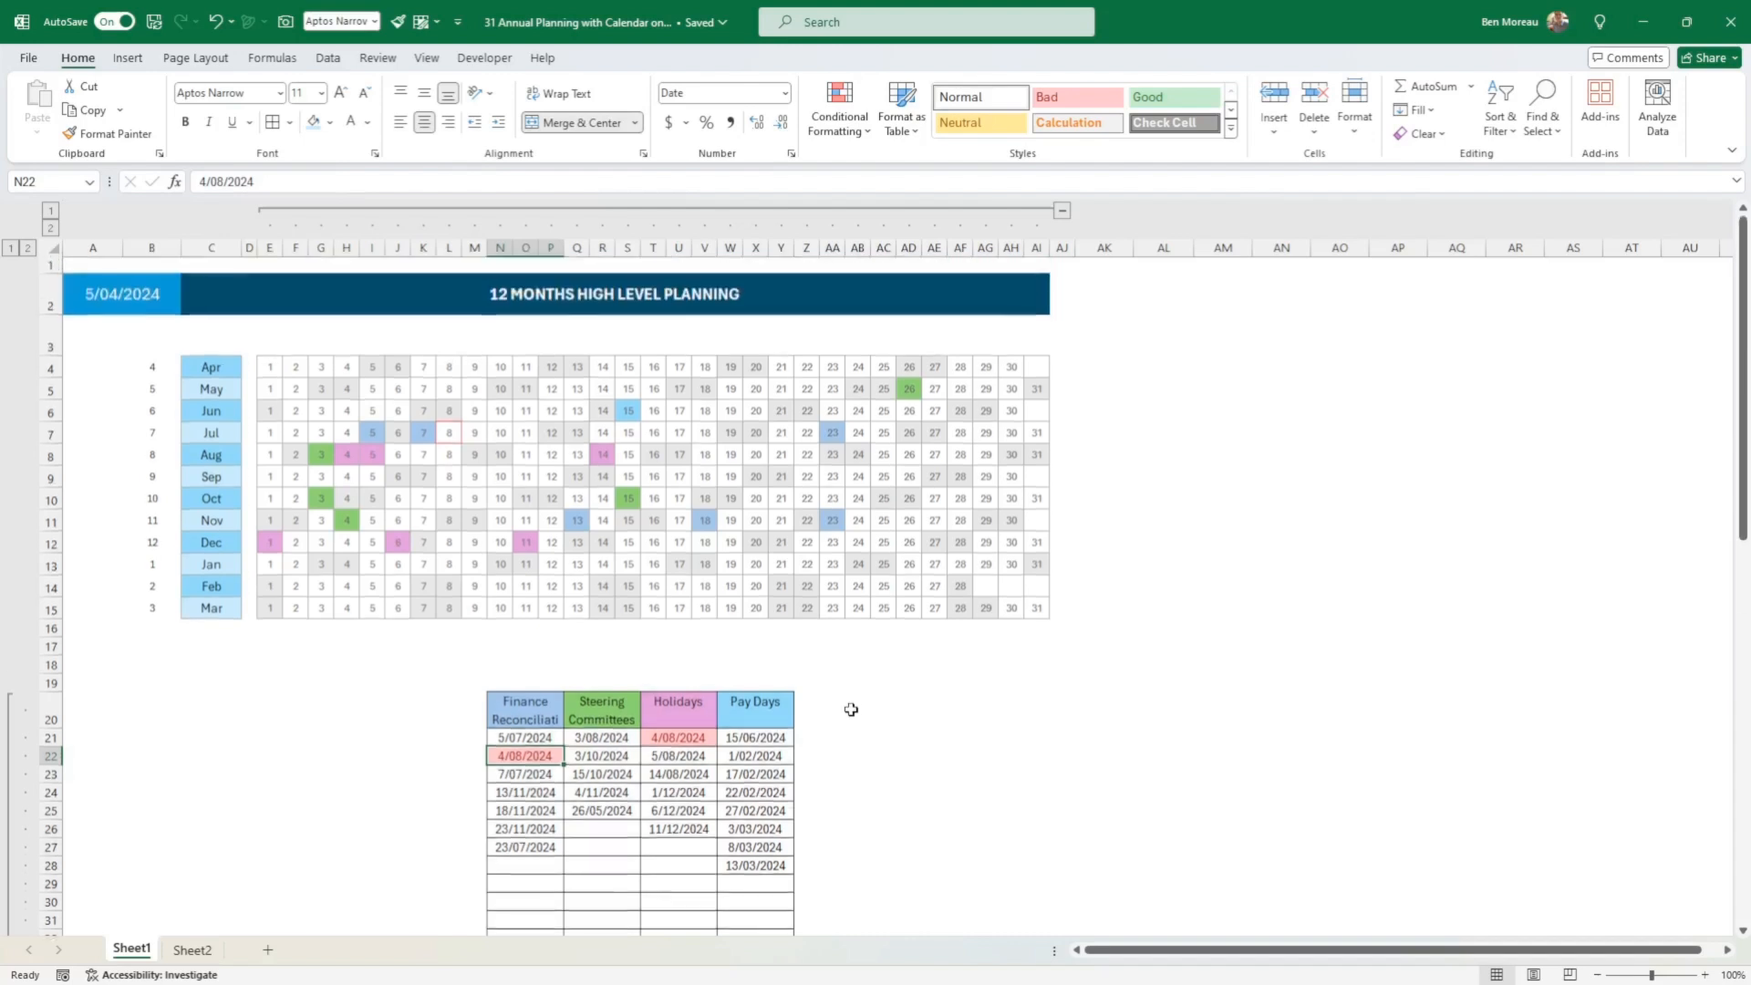
scroll(806, 715, down, 3)
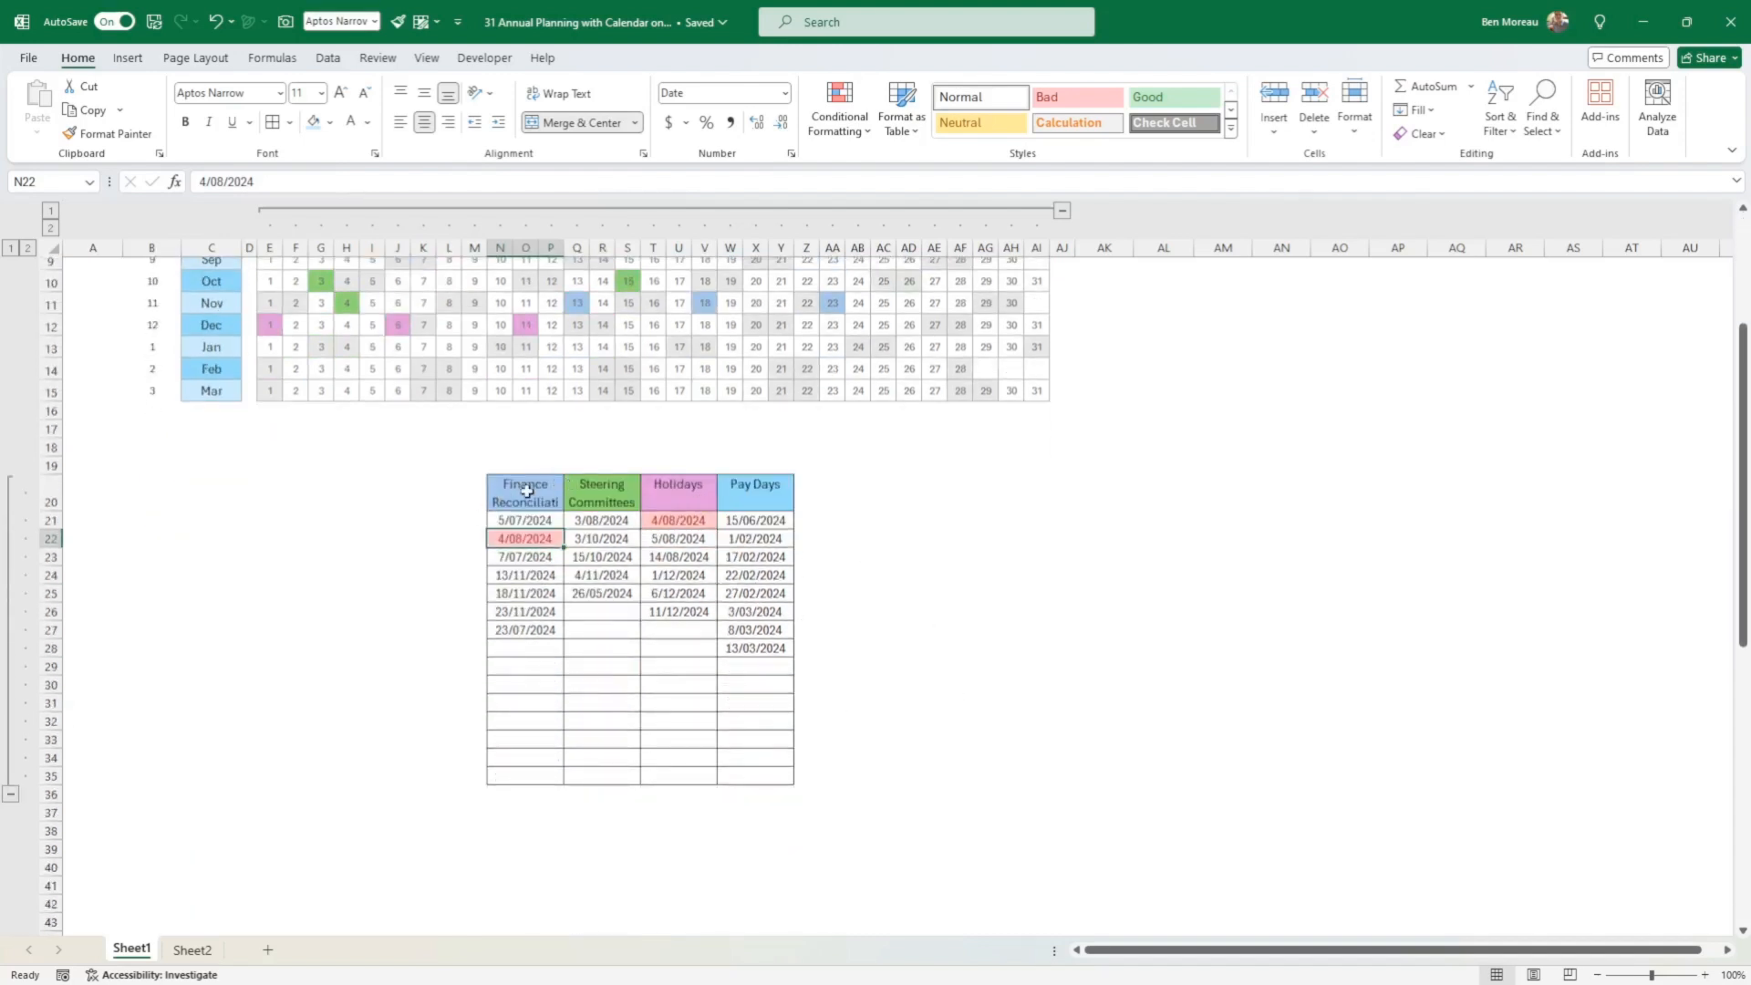
Step: Compare the fill colours of the four event group headers with the dates highlighted in the calendar
drag(528, 492, 753, 501)
click(754, 500)
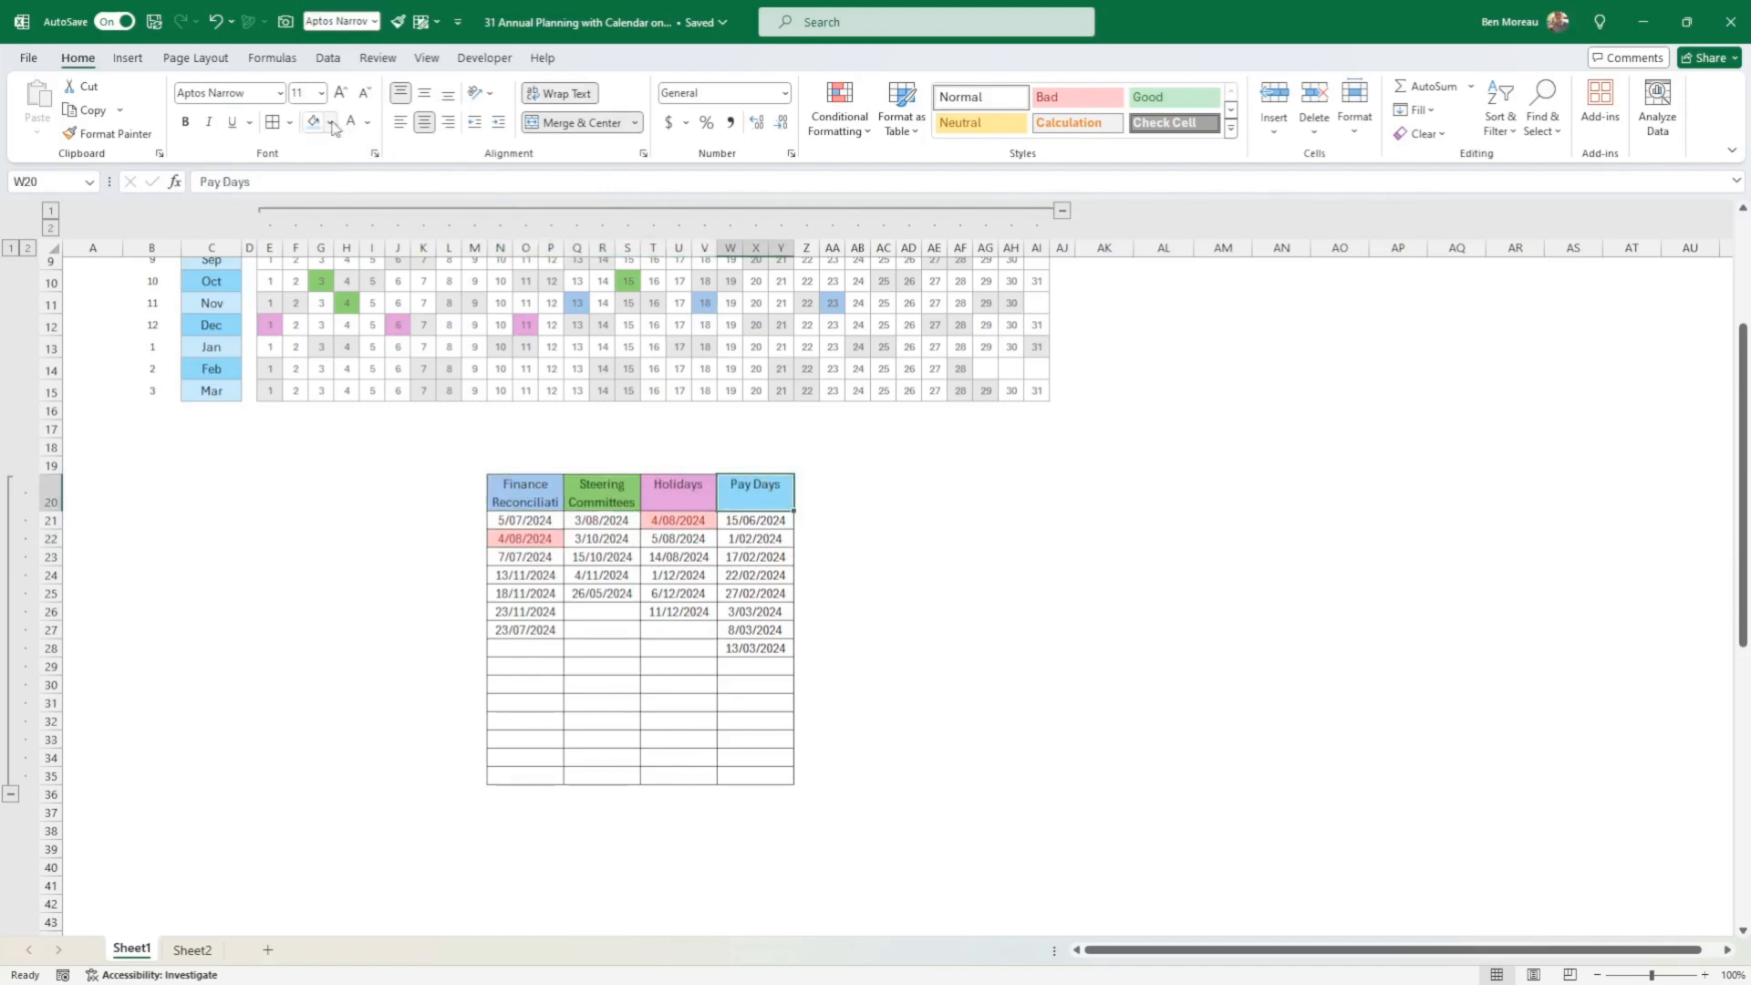
click(472, 556)
scroll(475, 556, up, 1)
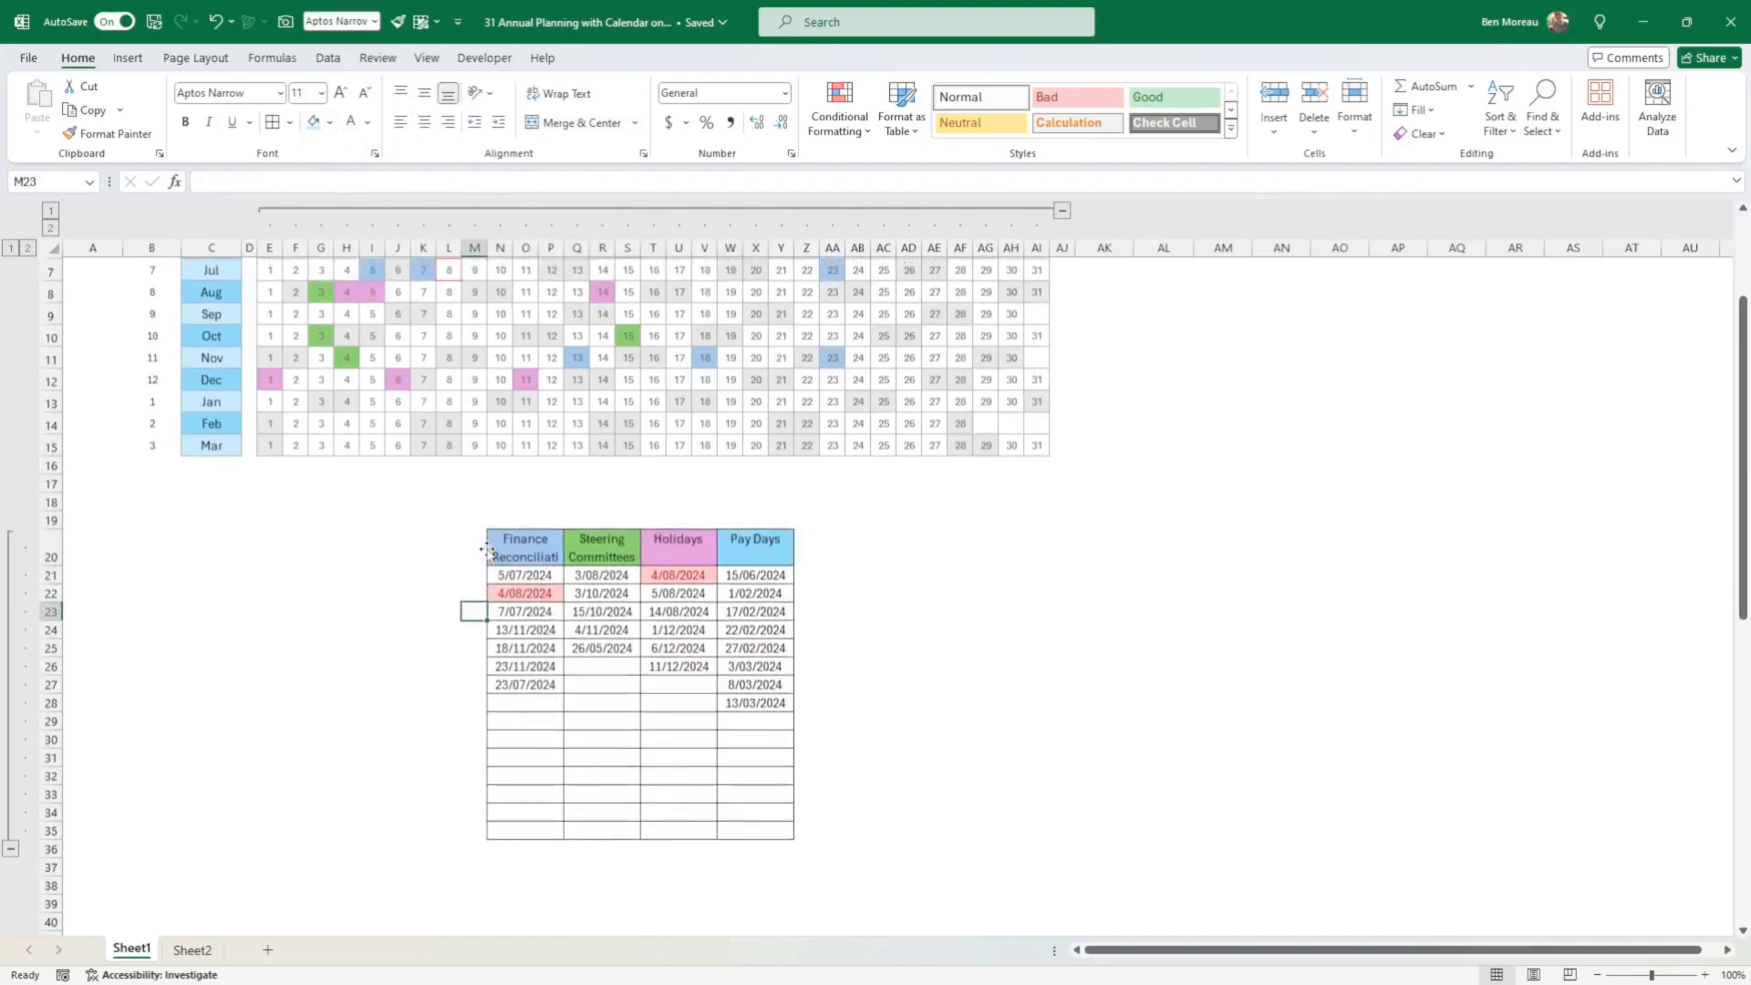
scroll(848, 652, up, 2)
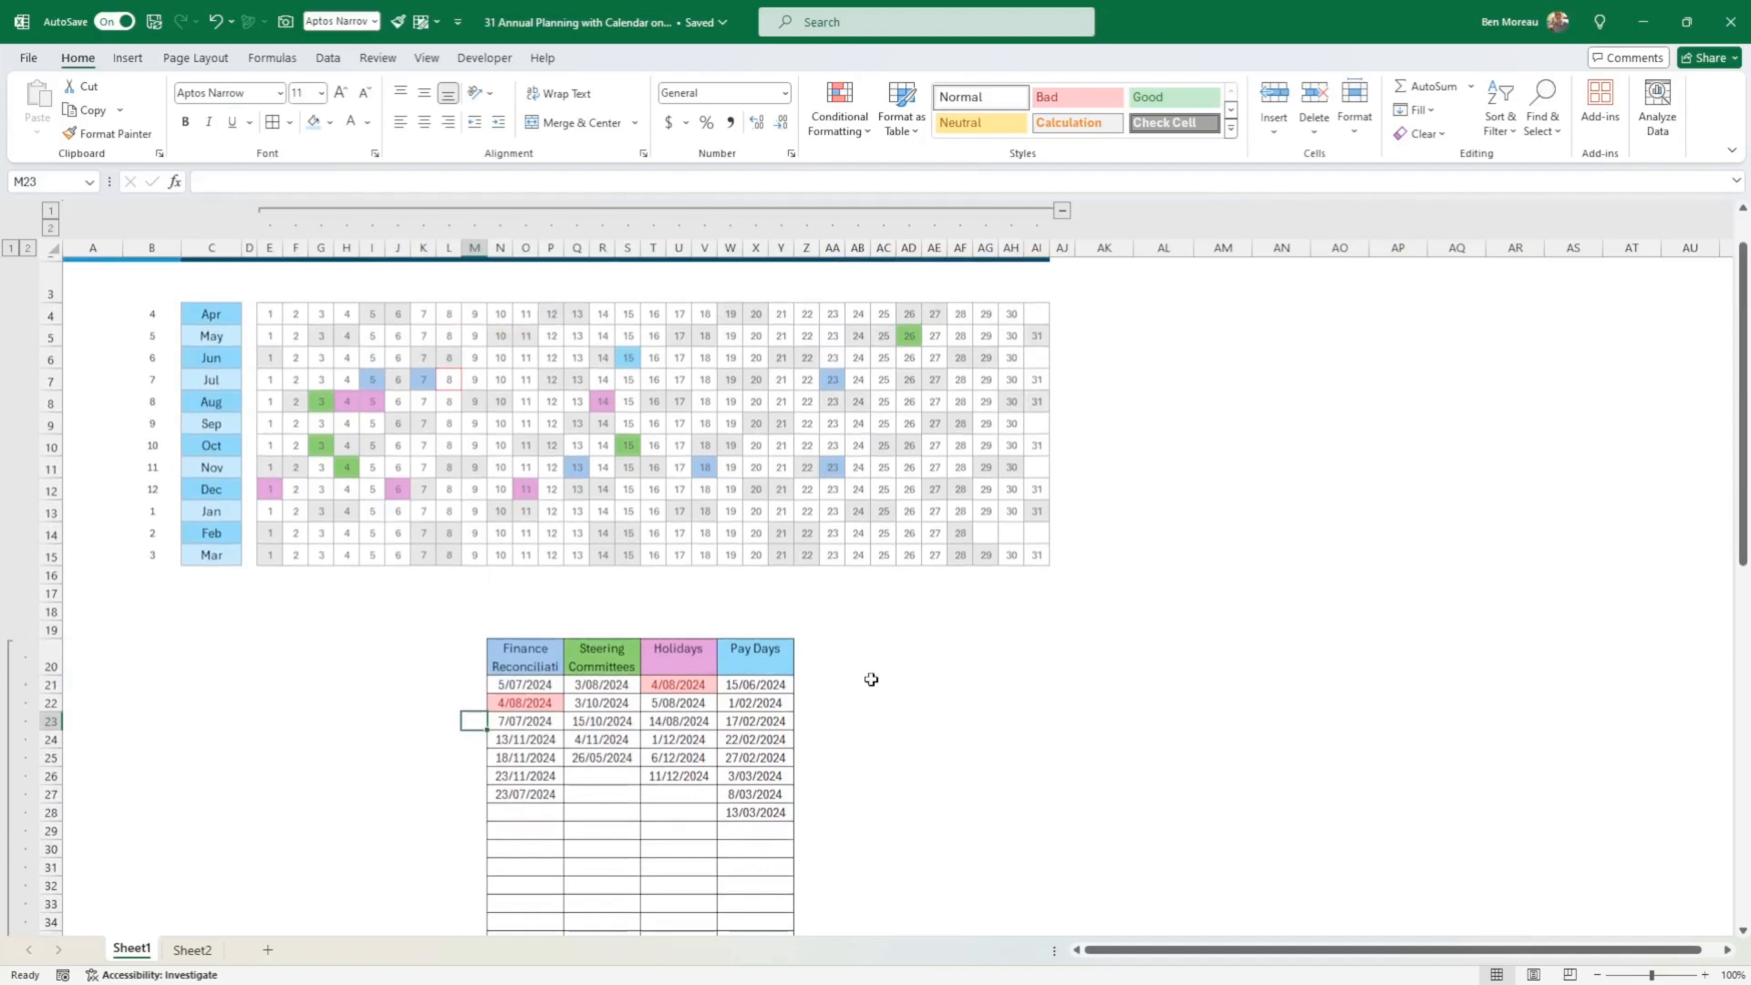
scroll(868, 675, up, 1)
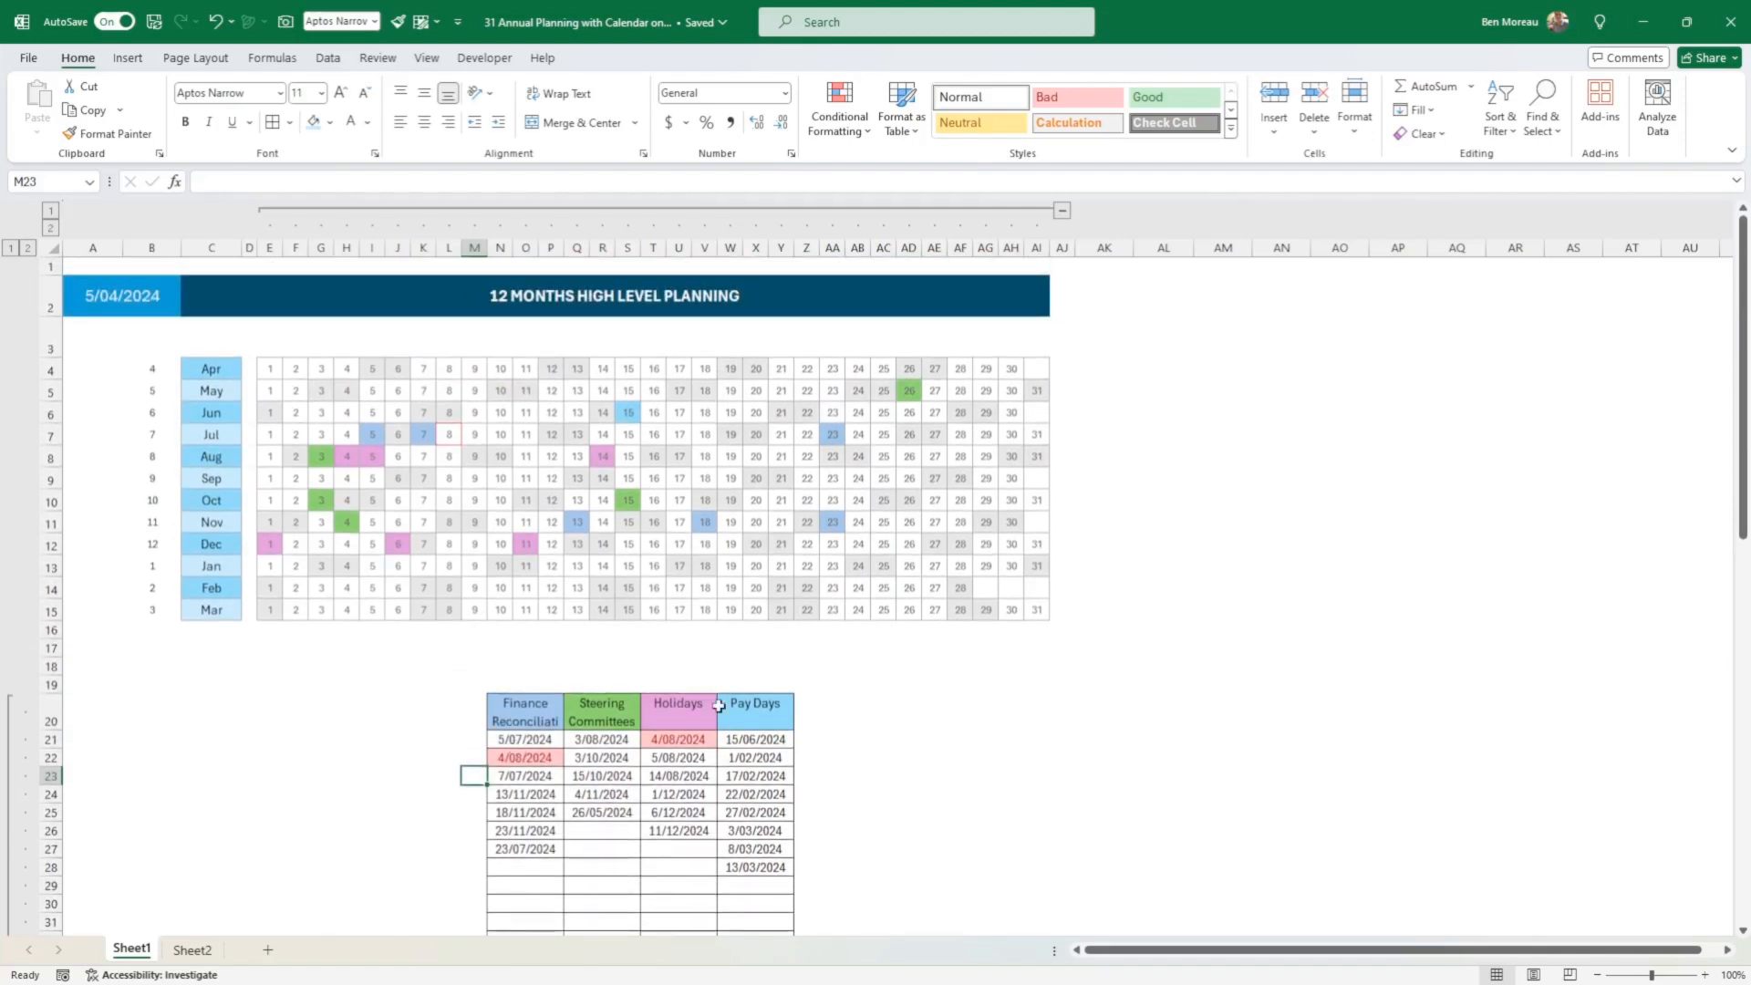
click(1275, 648)
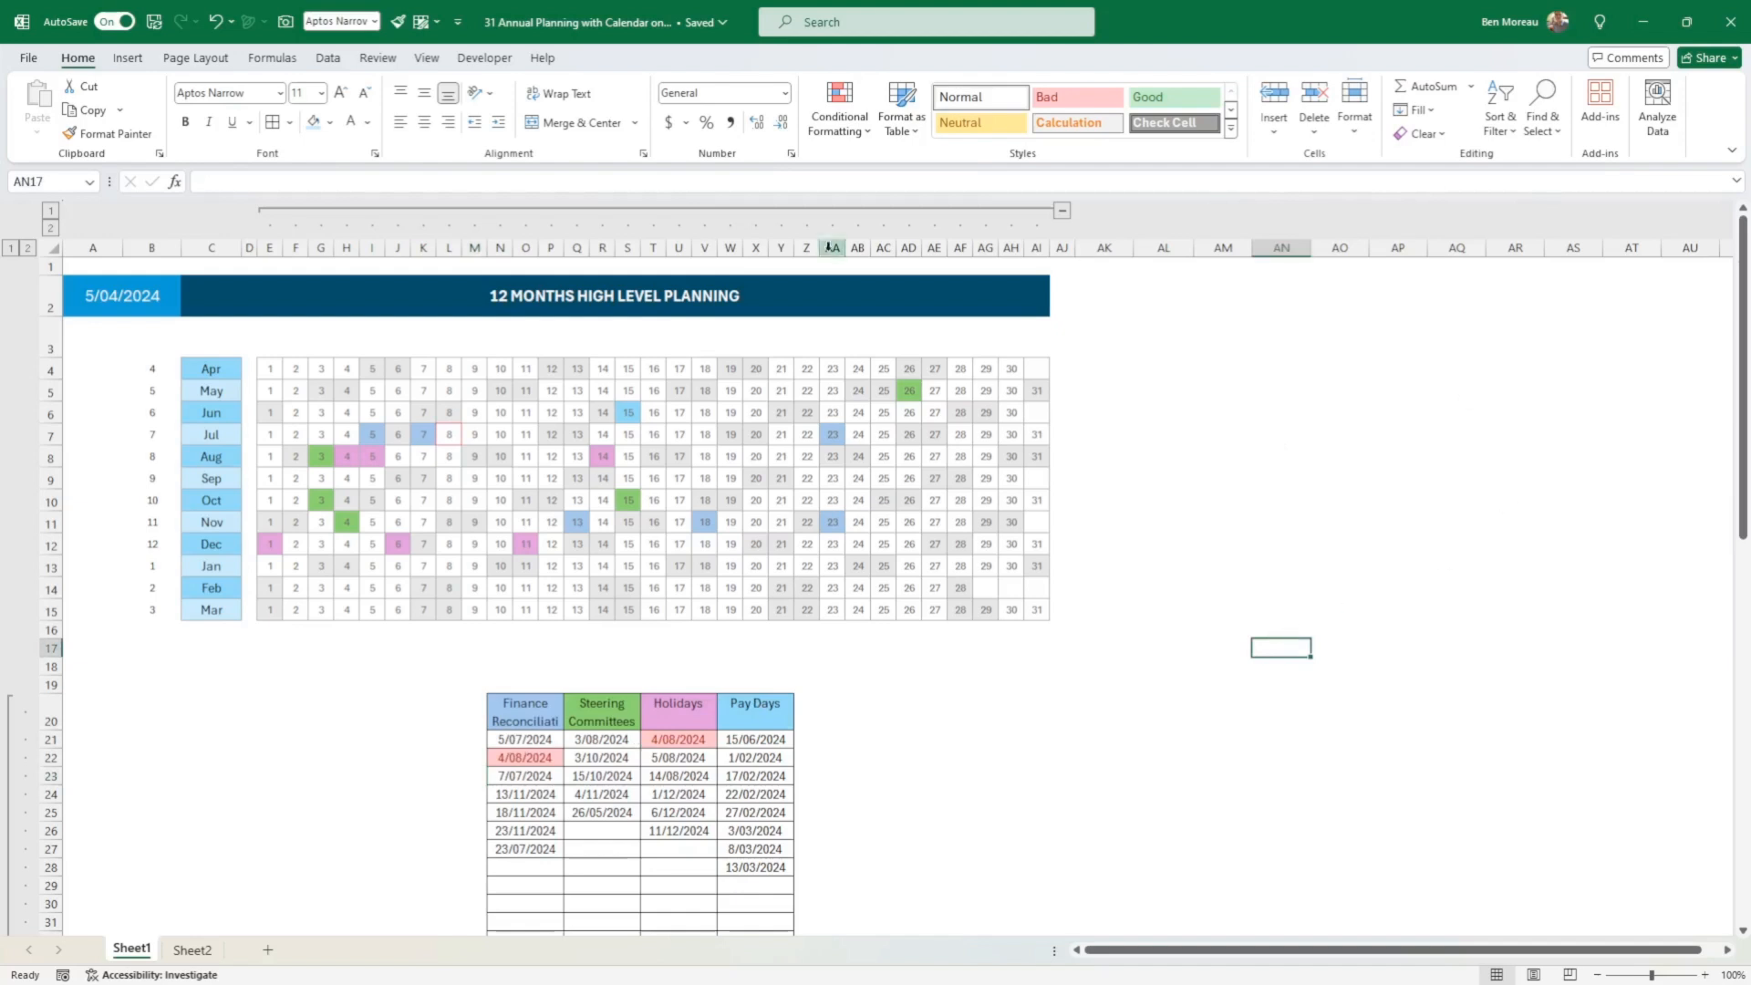
Step: Examine the 12 MONTHS HIGH LEVEL PLANNING banner and the blank row below it, and preview theme fill colours on the banner
click(203, 293)
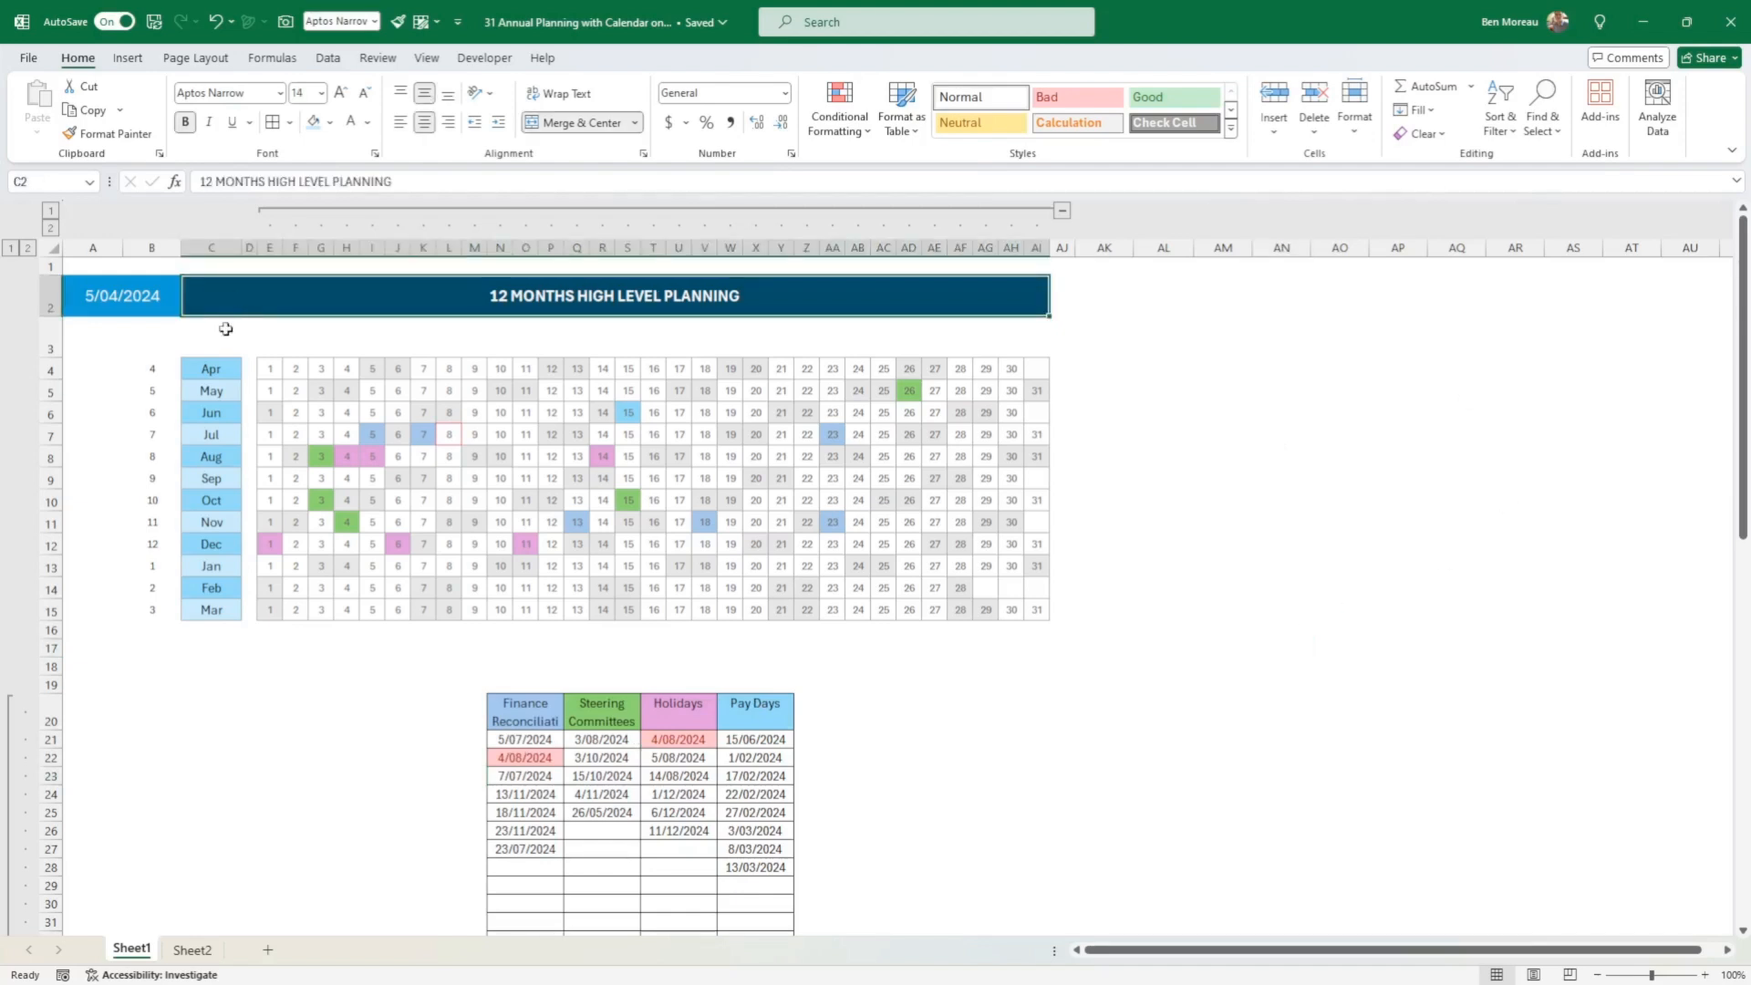
drag(214, 336, 1058, 358)
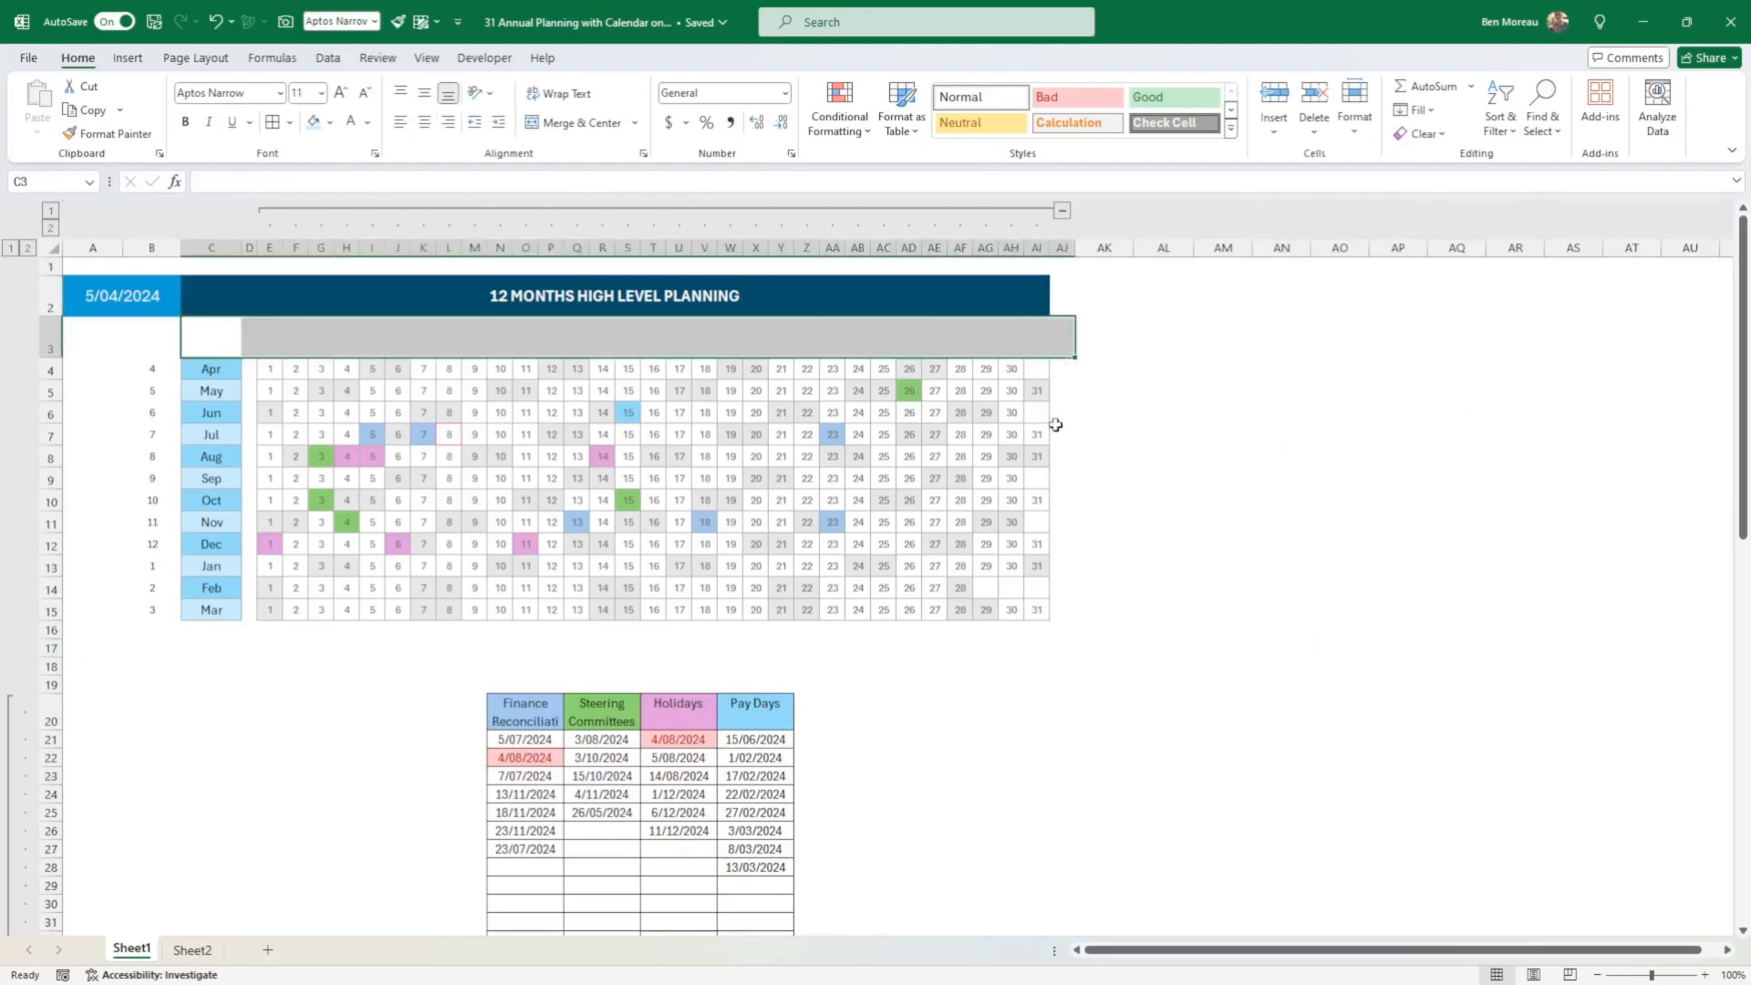
click(1156, 361)
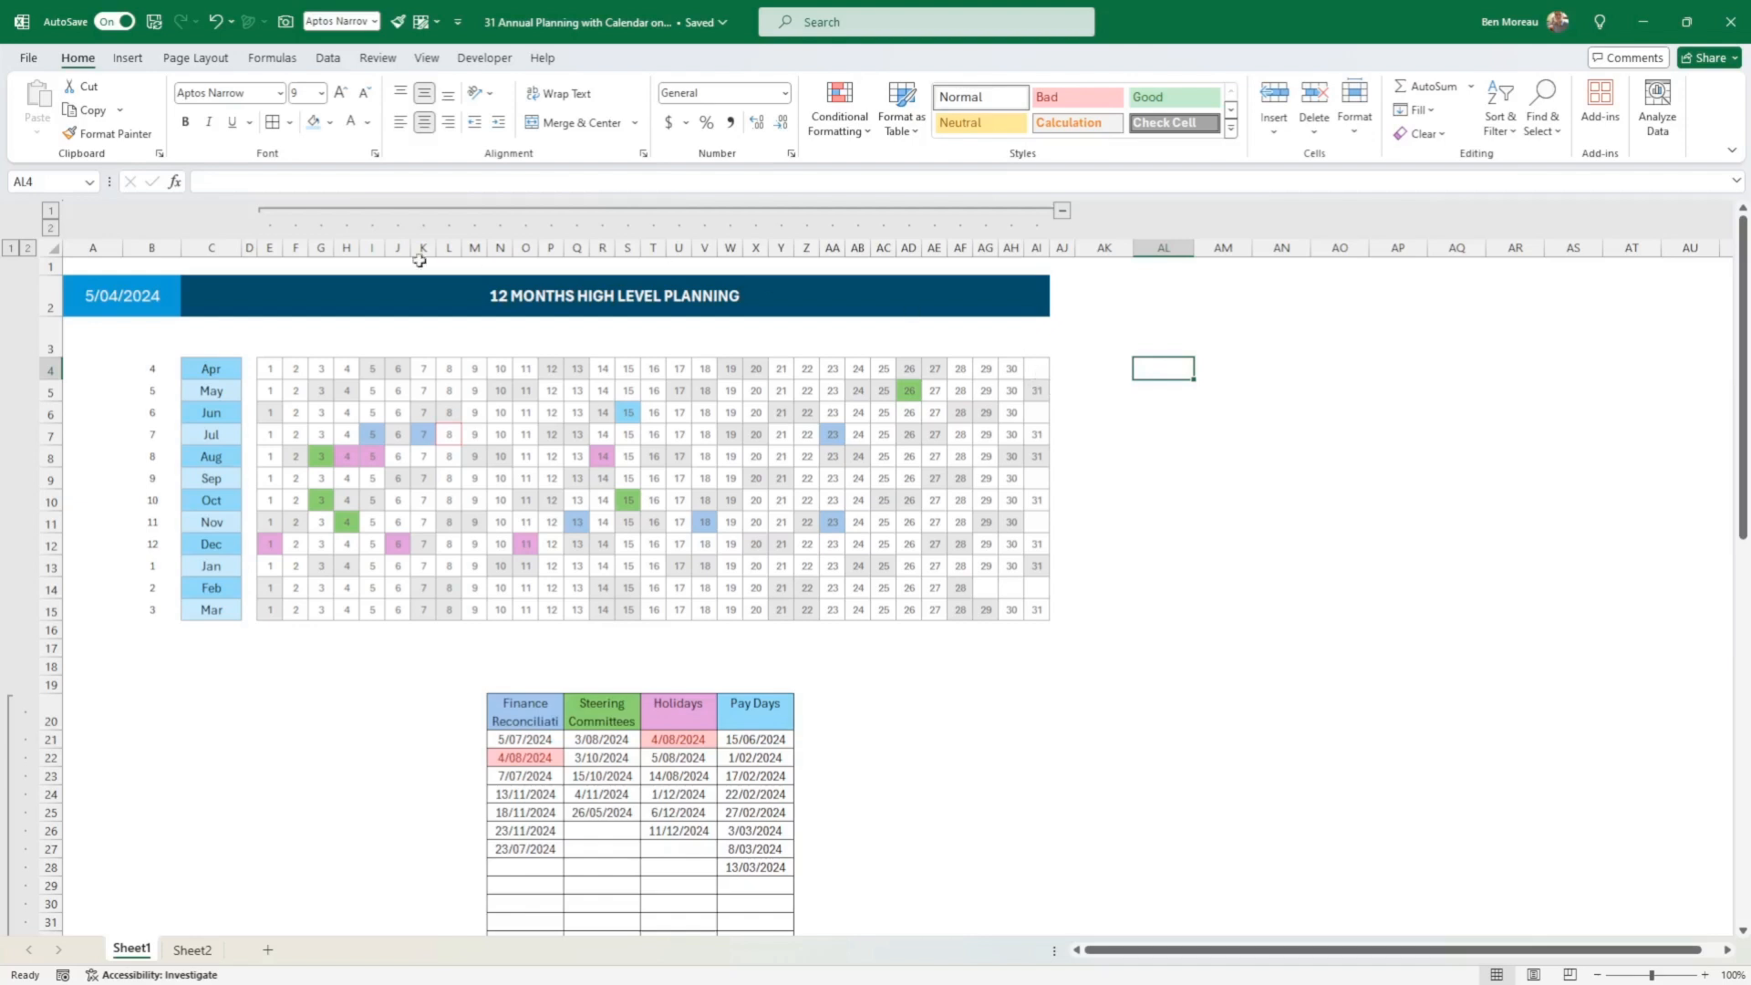
drag(210, 294, 817, 305)
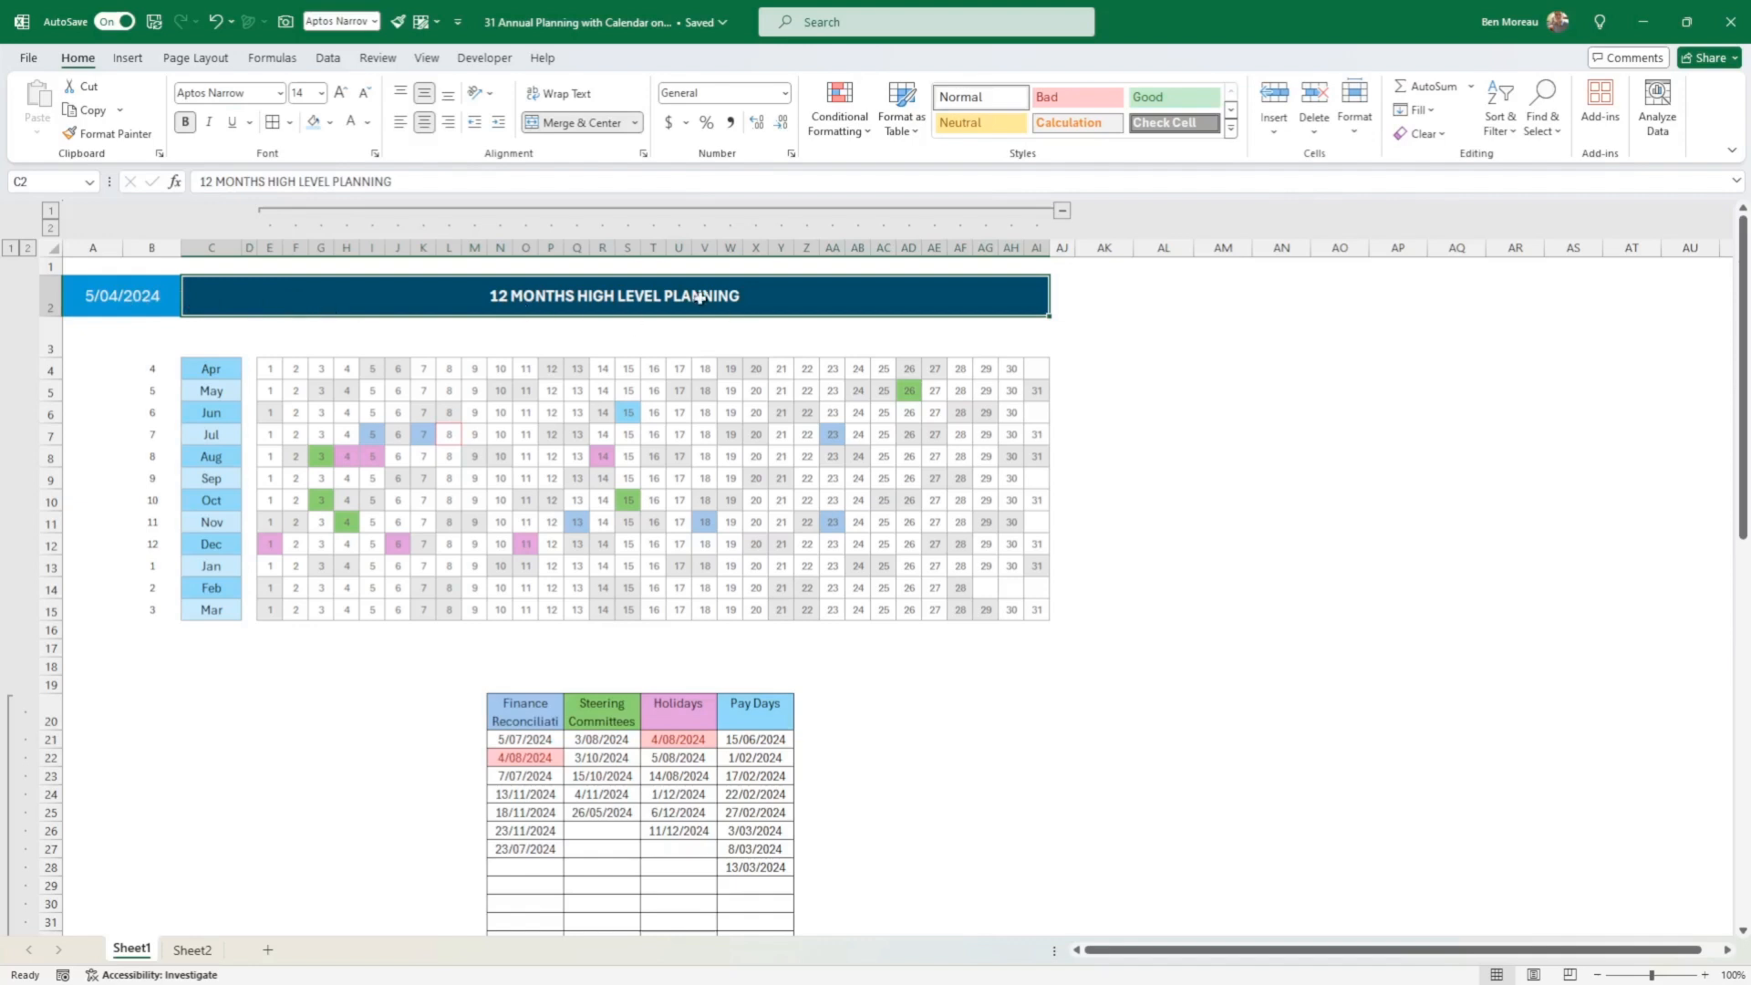
click(329, 122)
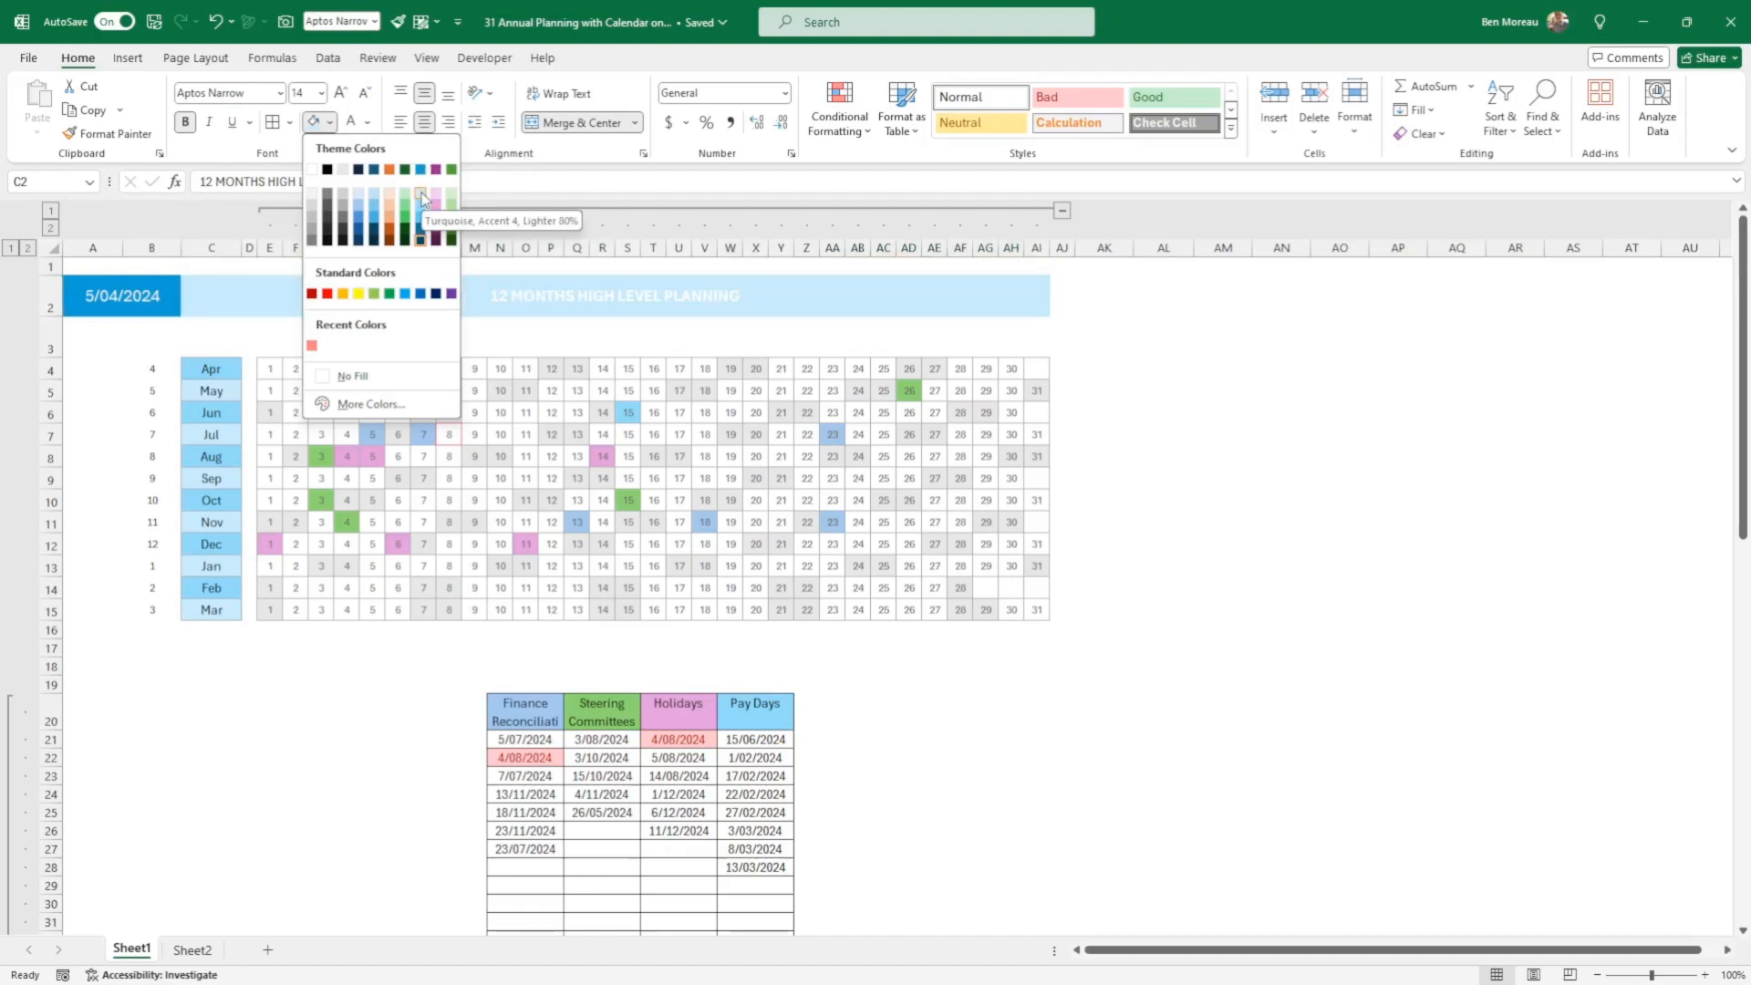
click(1147, 314)
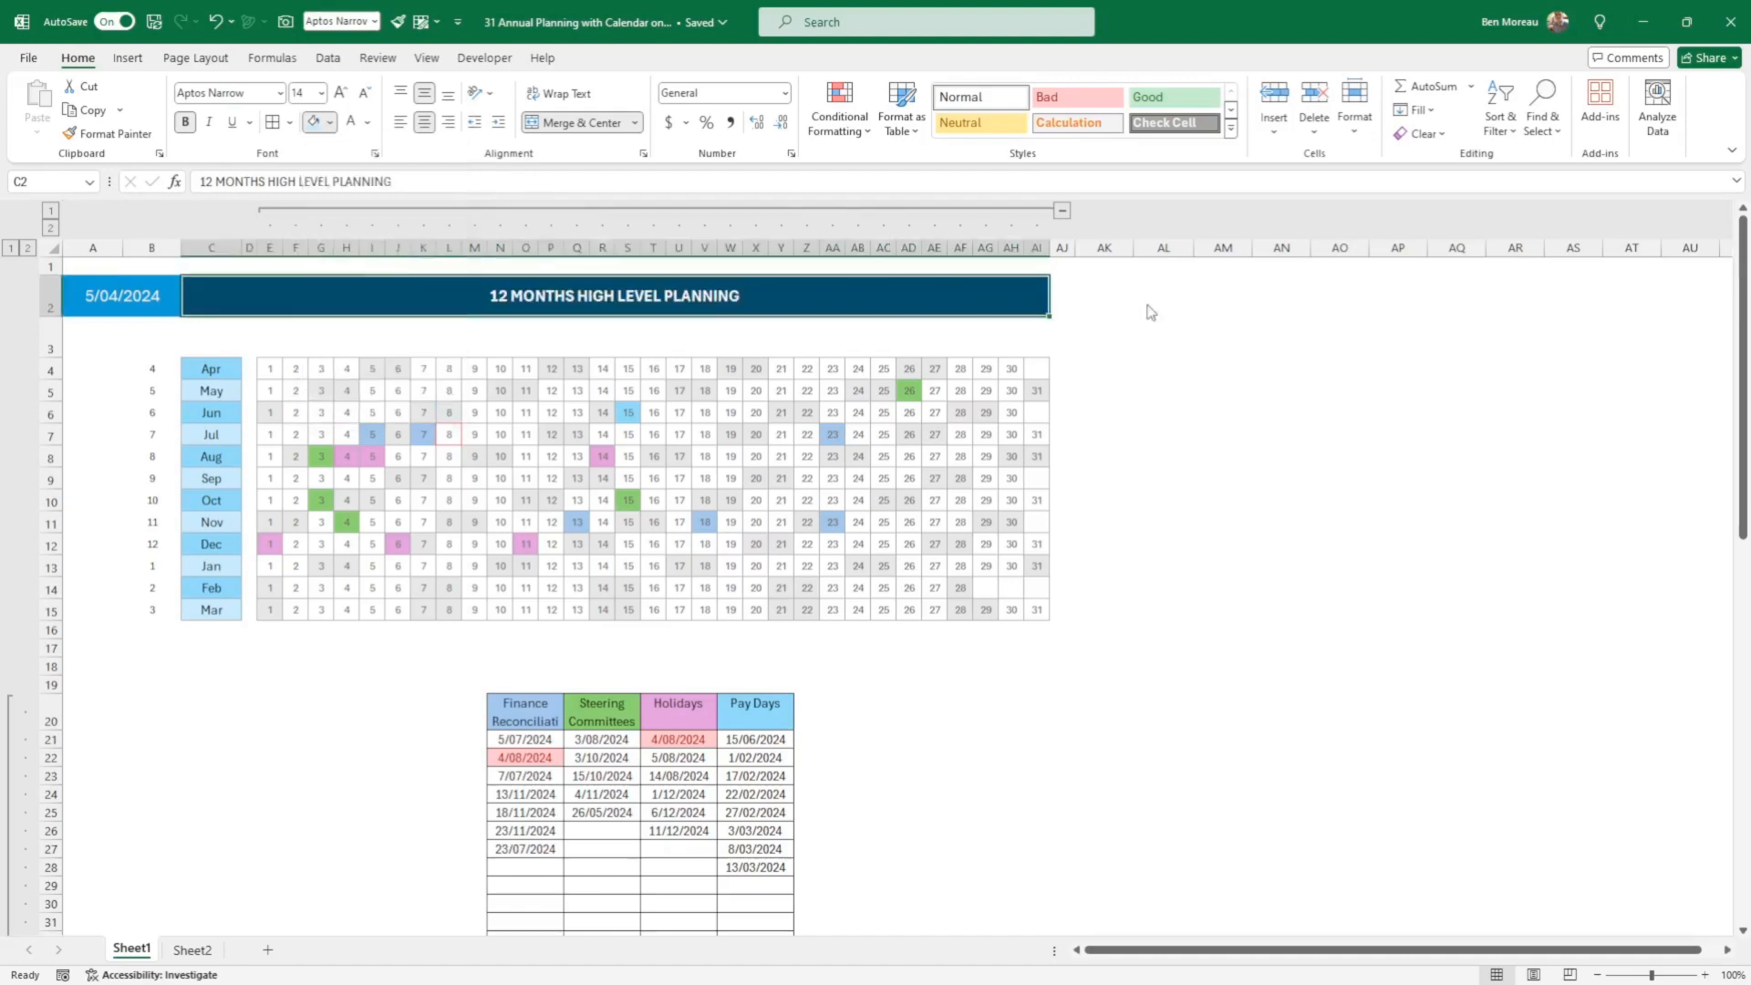
Step: Open the list of conditional formatting rules for the calendar's day grid, E4:AI15
click(1160, 384)
drag(273, 372, 1032, 615)
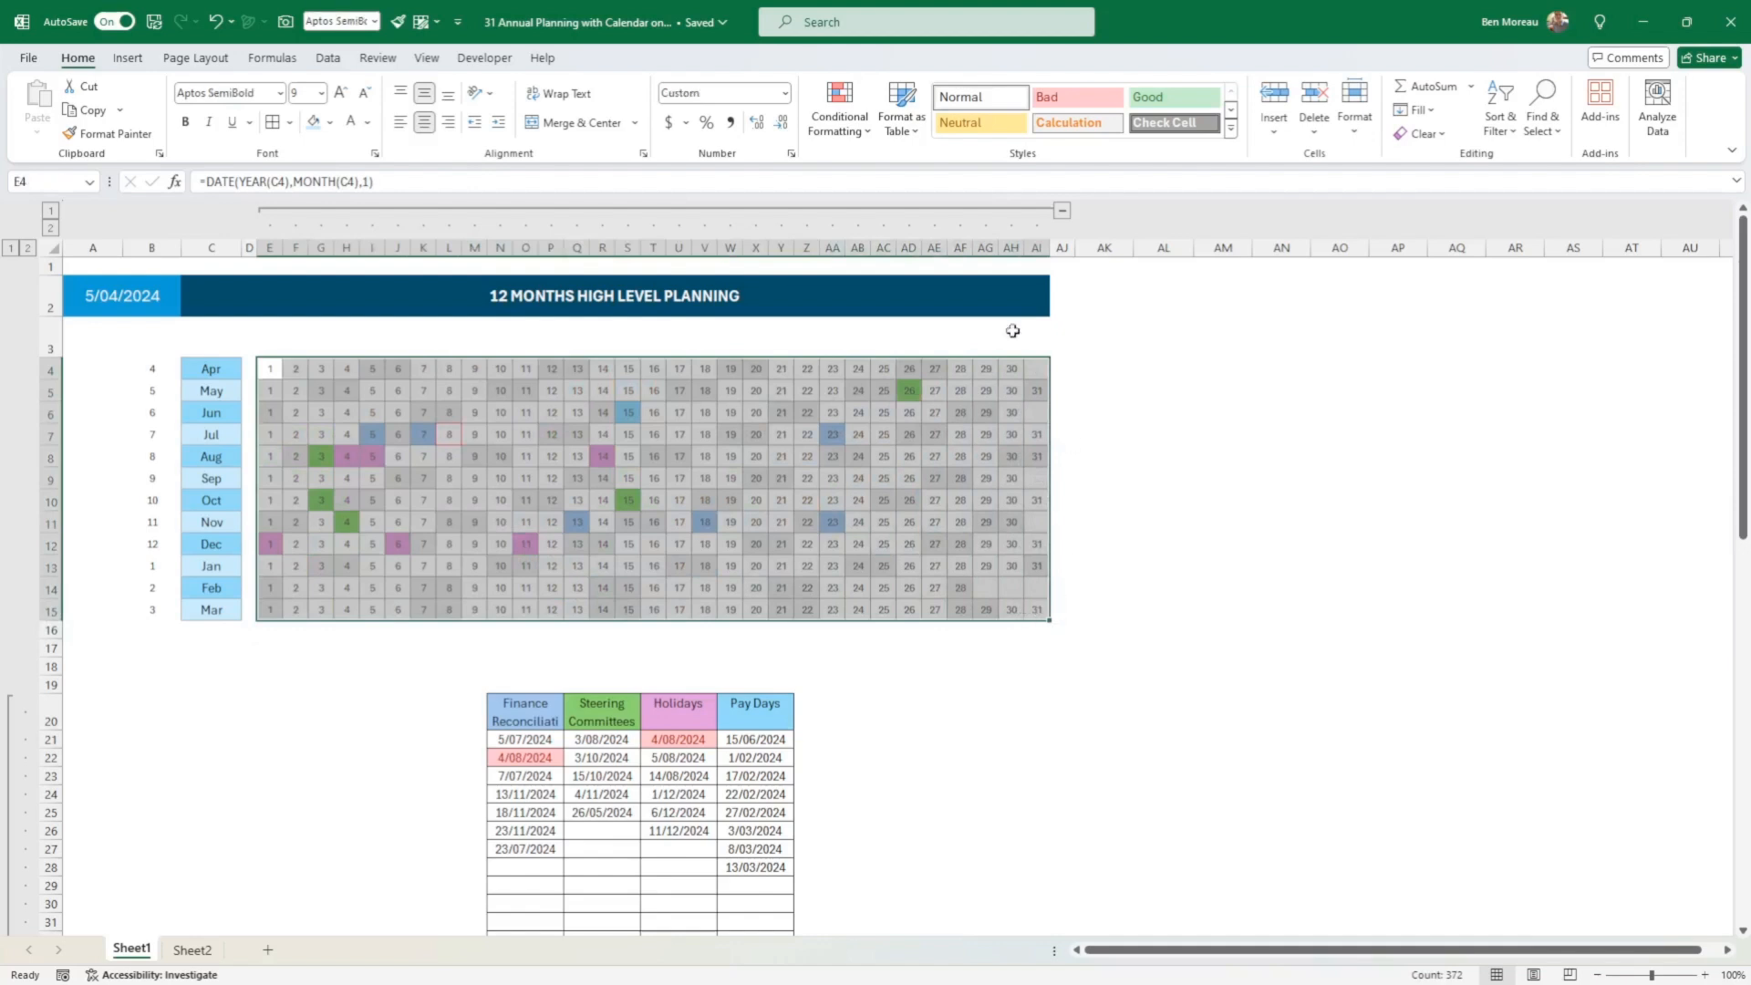
click(839, 117)
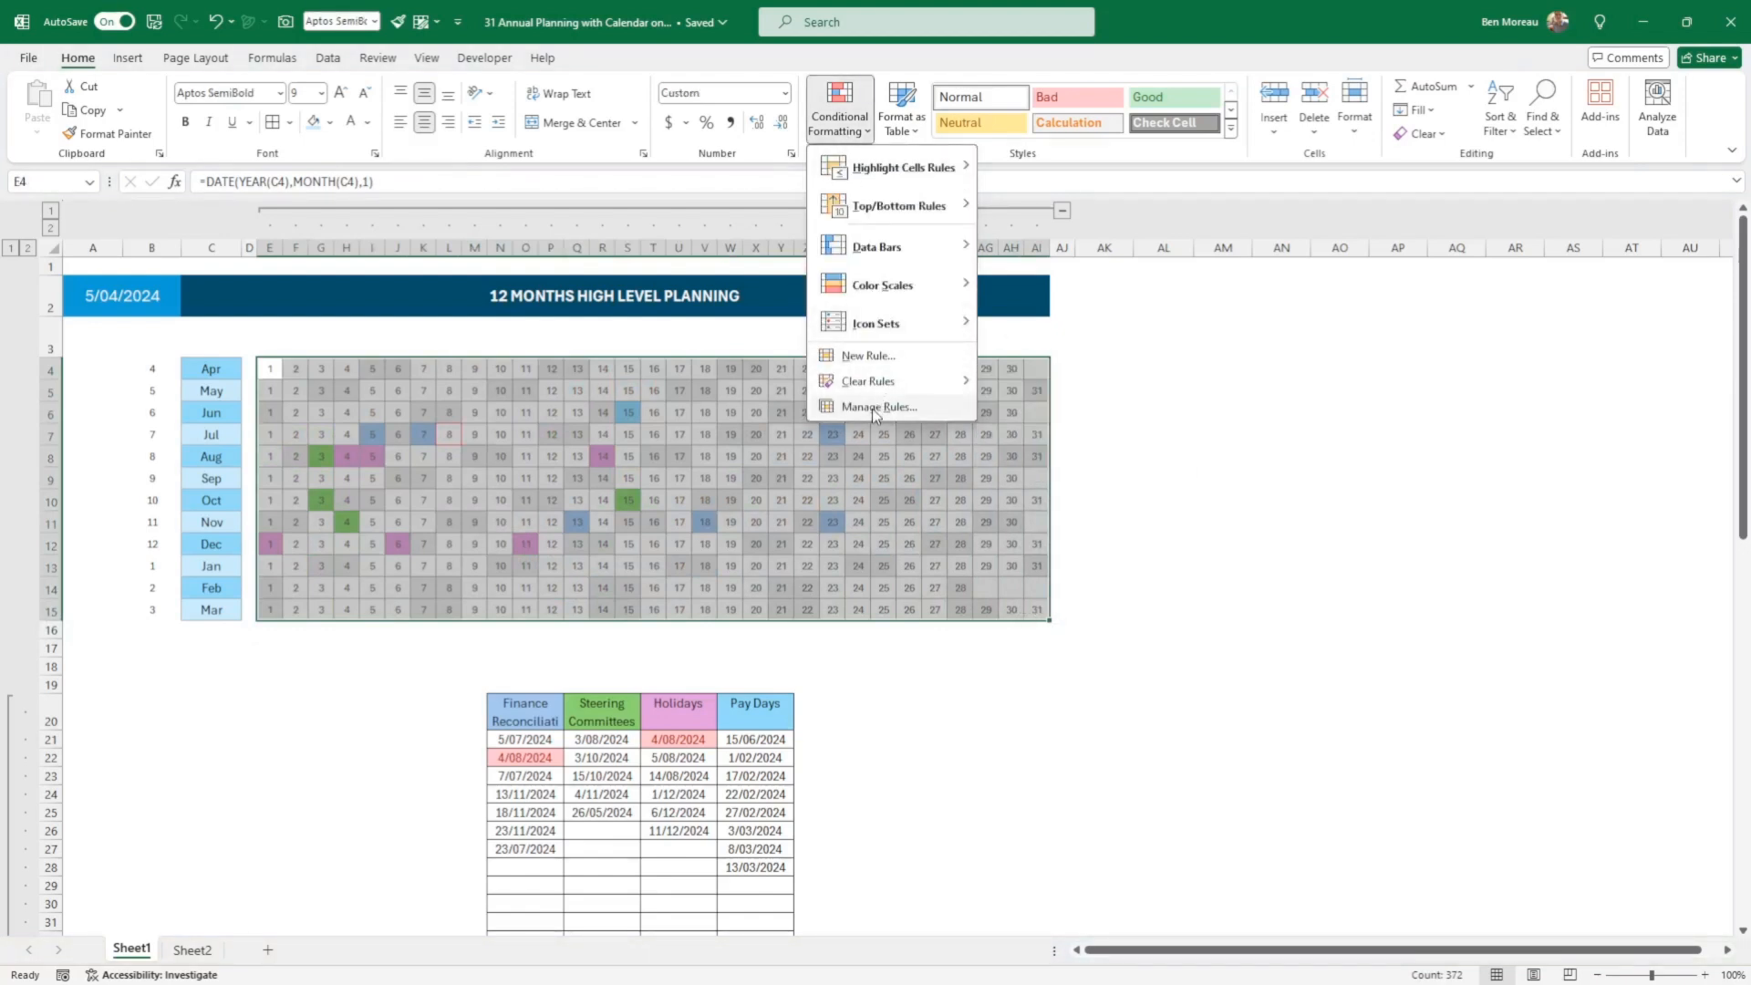
click(873, 407)
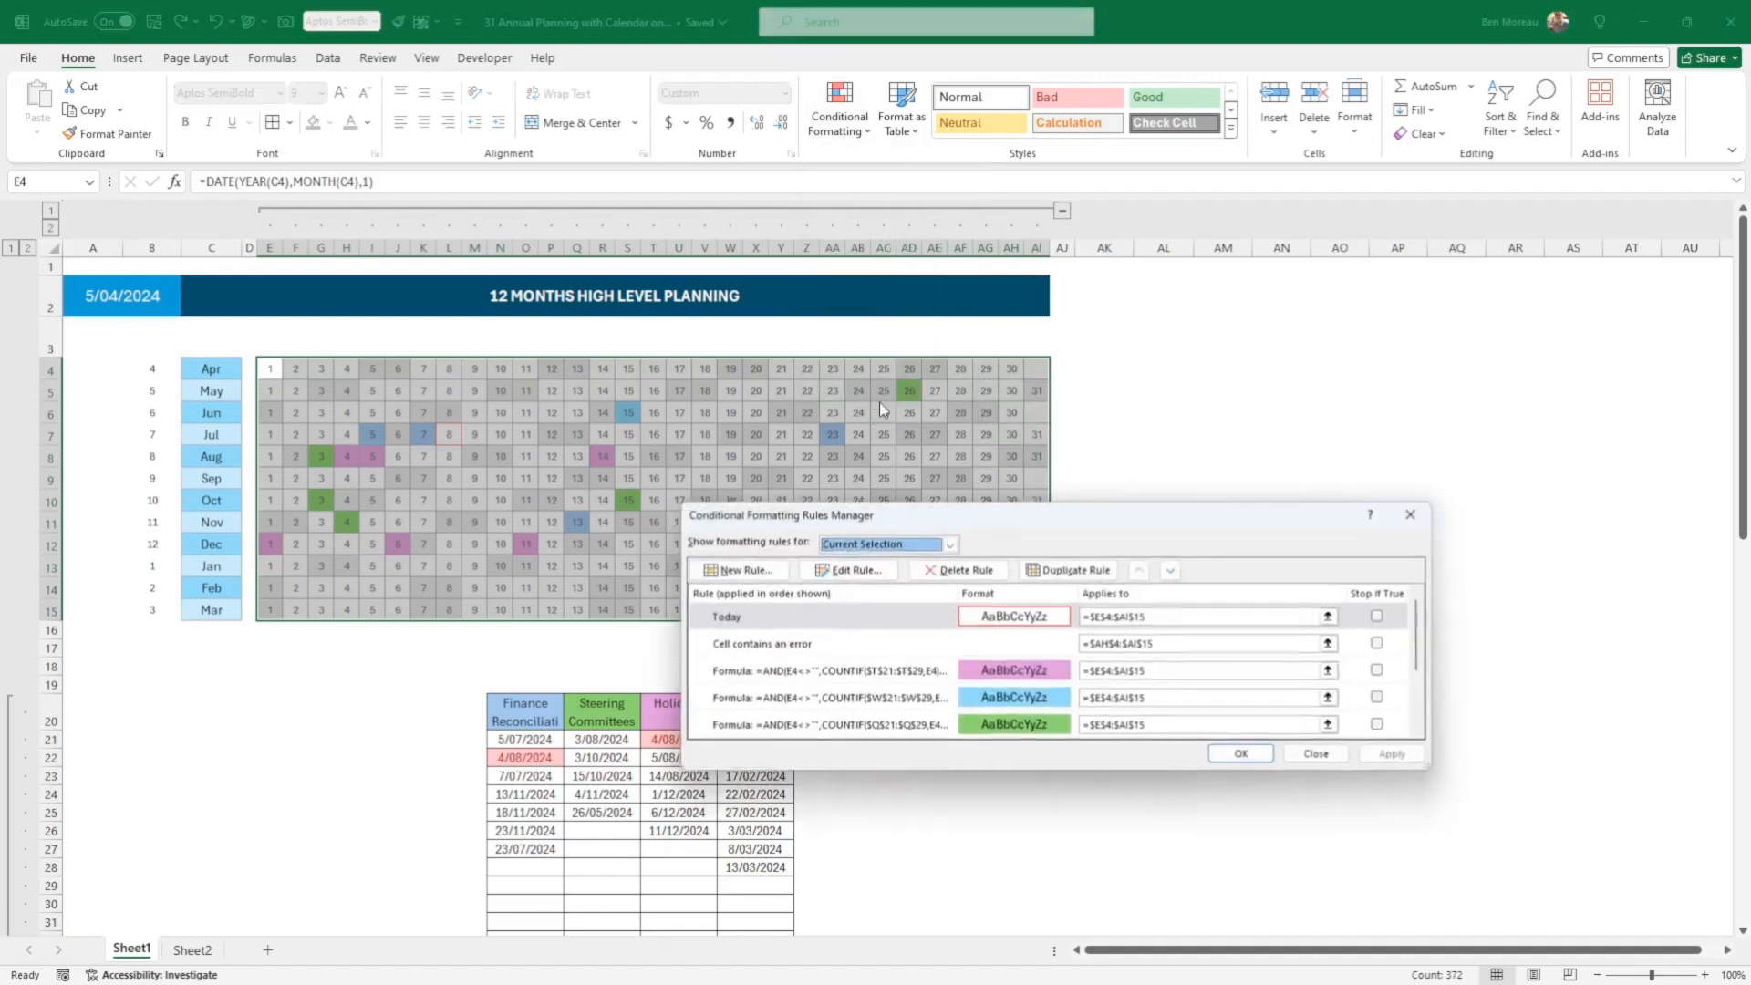
Step: Open the Today rule for editing and examine the choices available for its Dates Occurring condition
drag(1015, 519, 870, 328)
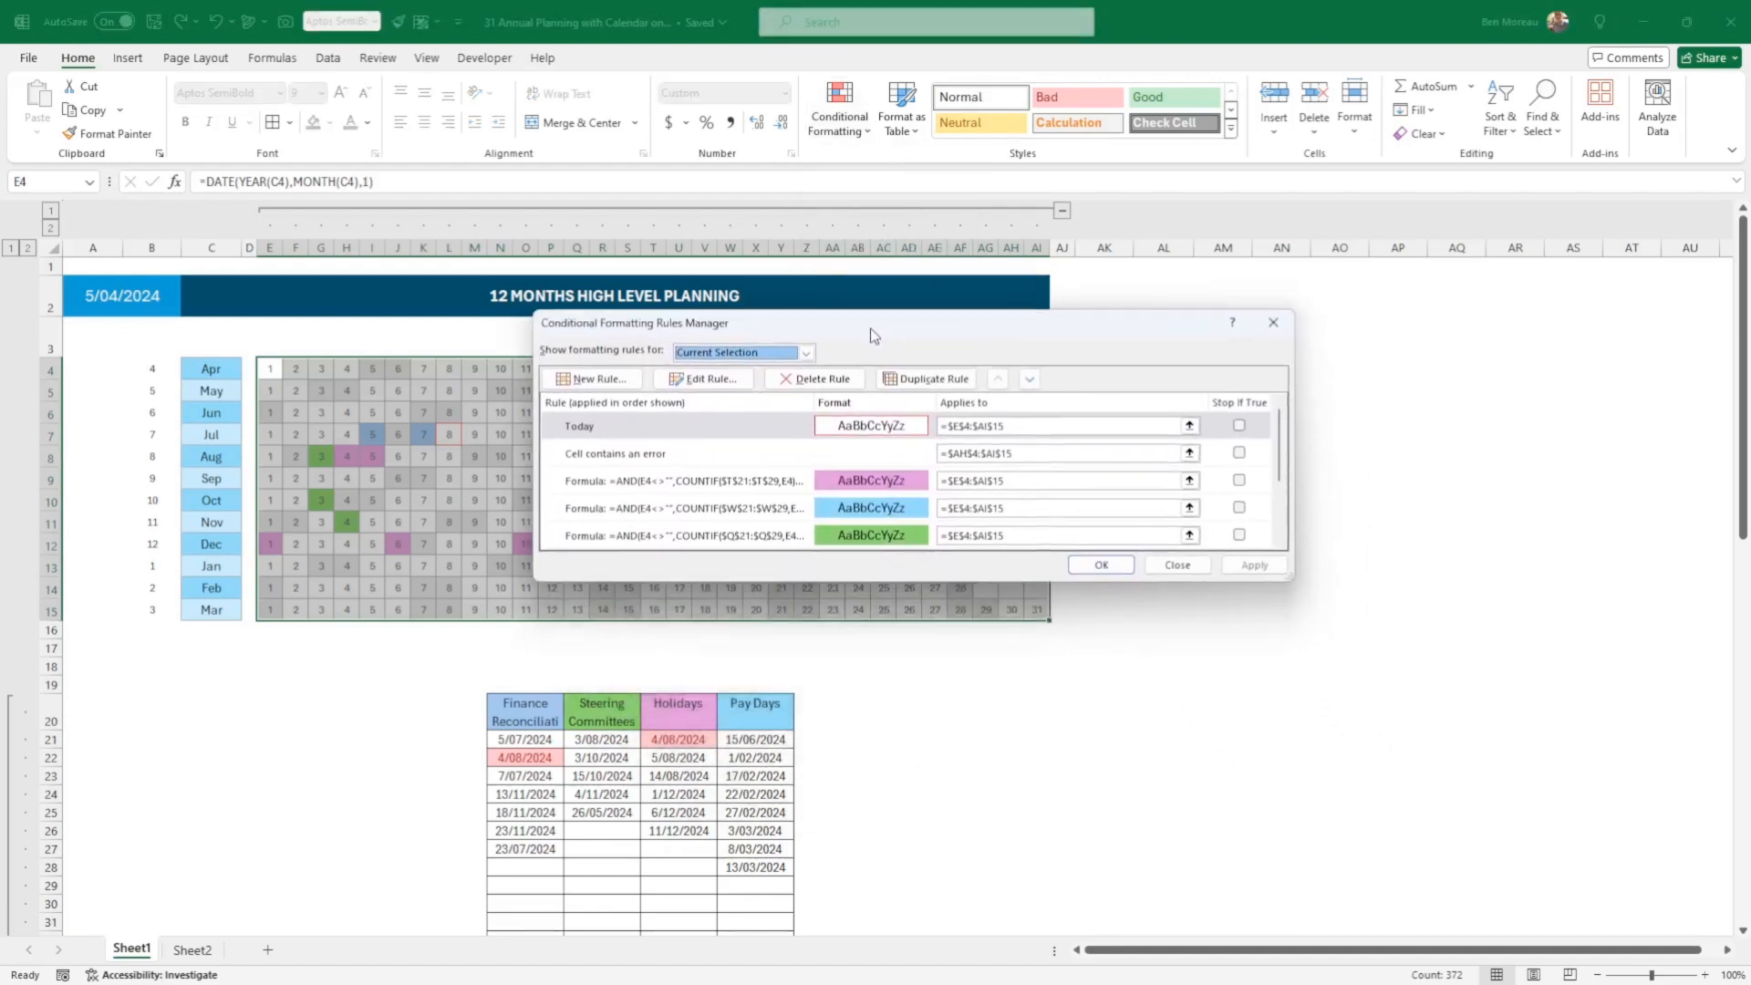
click(751, 426)
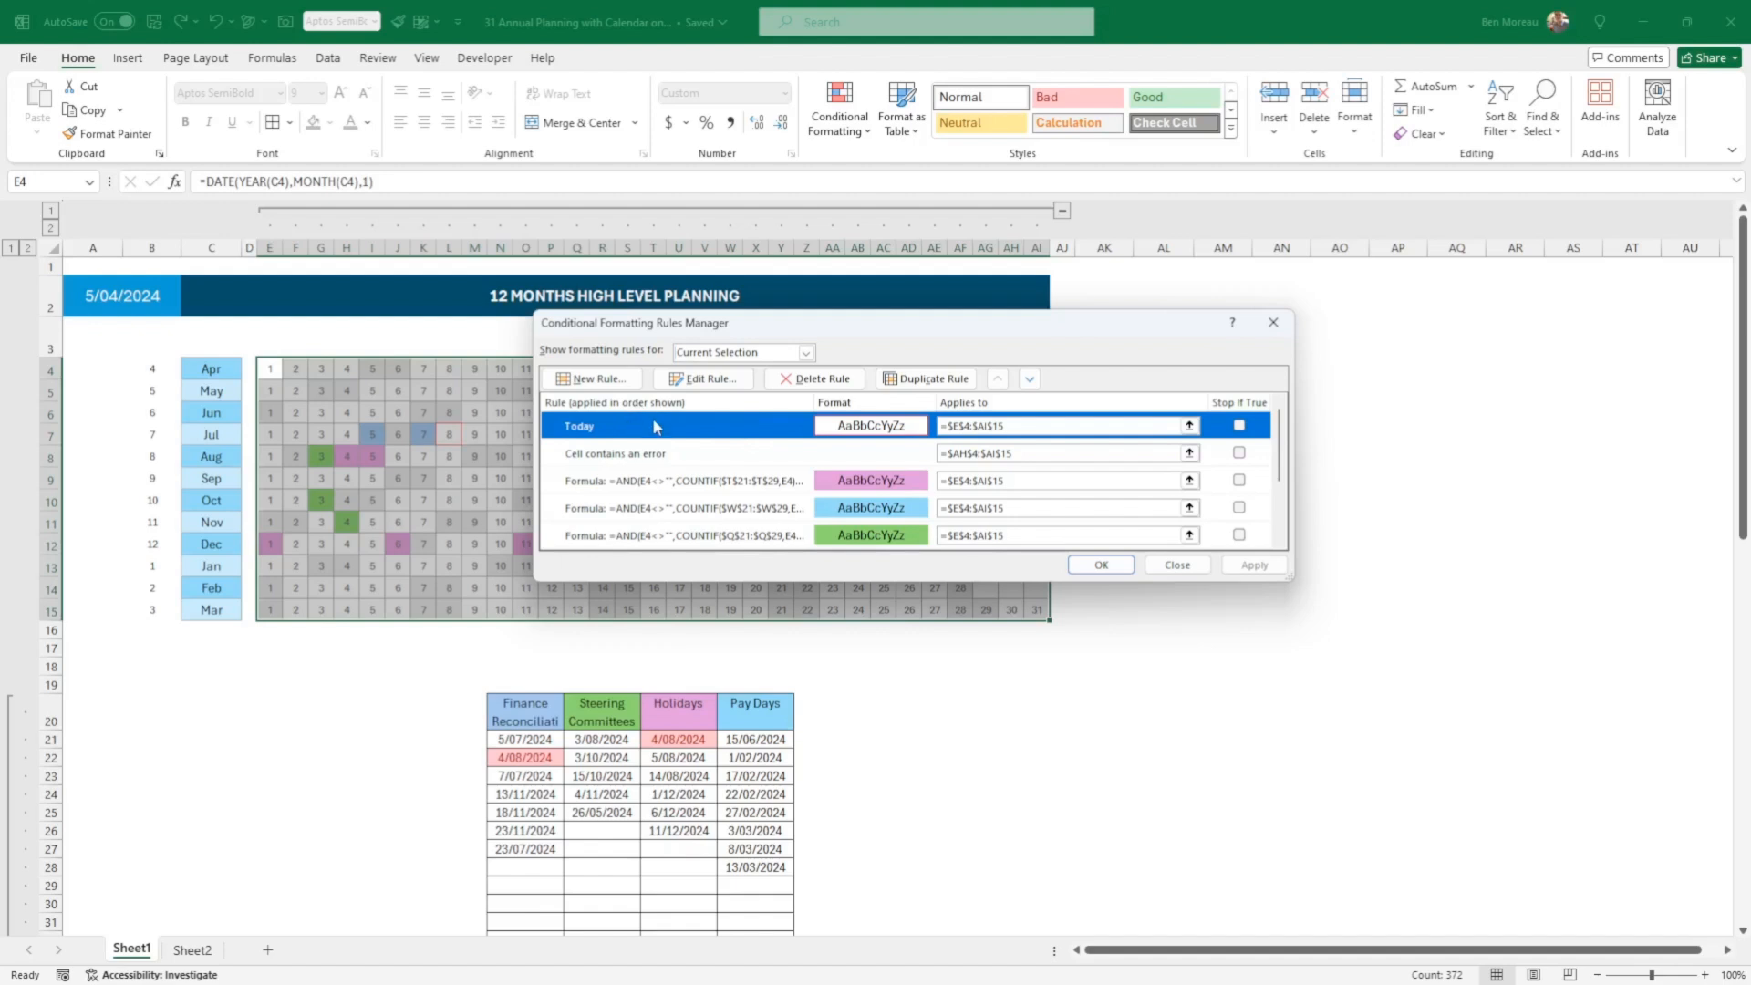
click(713, 381)
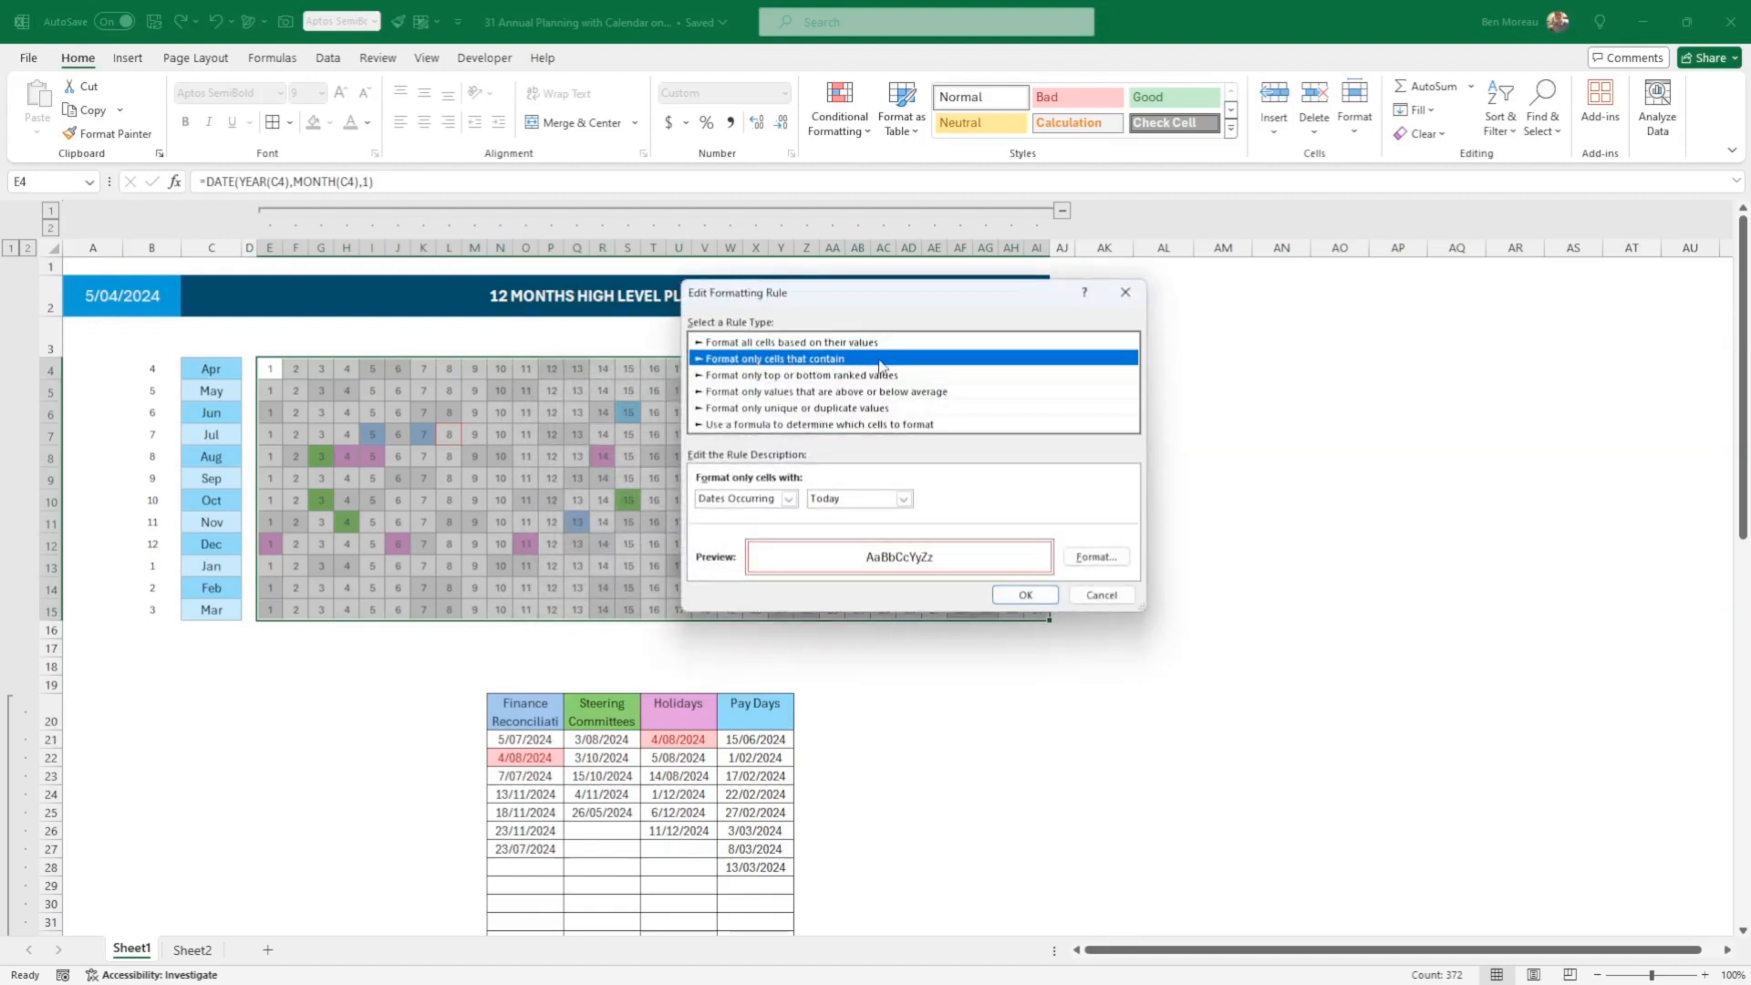
click(772, 501)
click(773, 502)
click(874, 500)
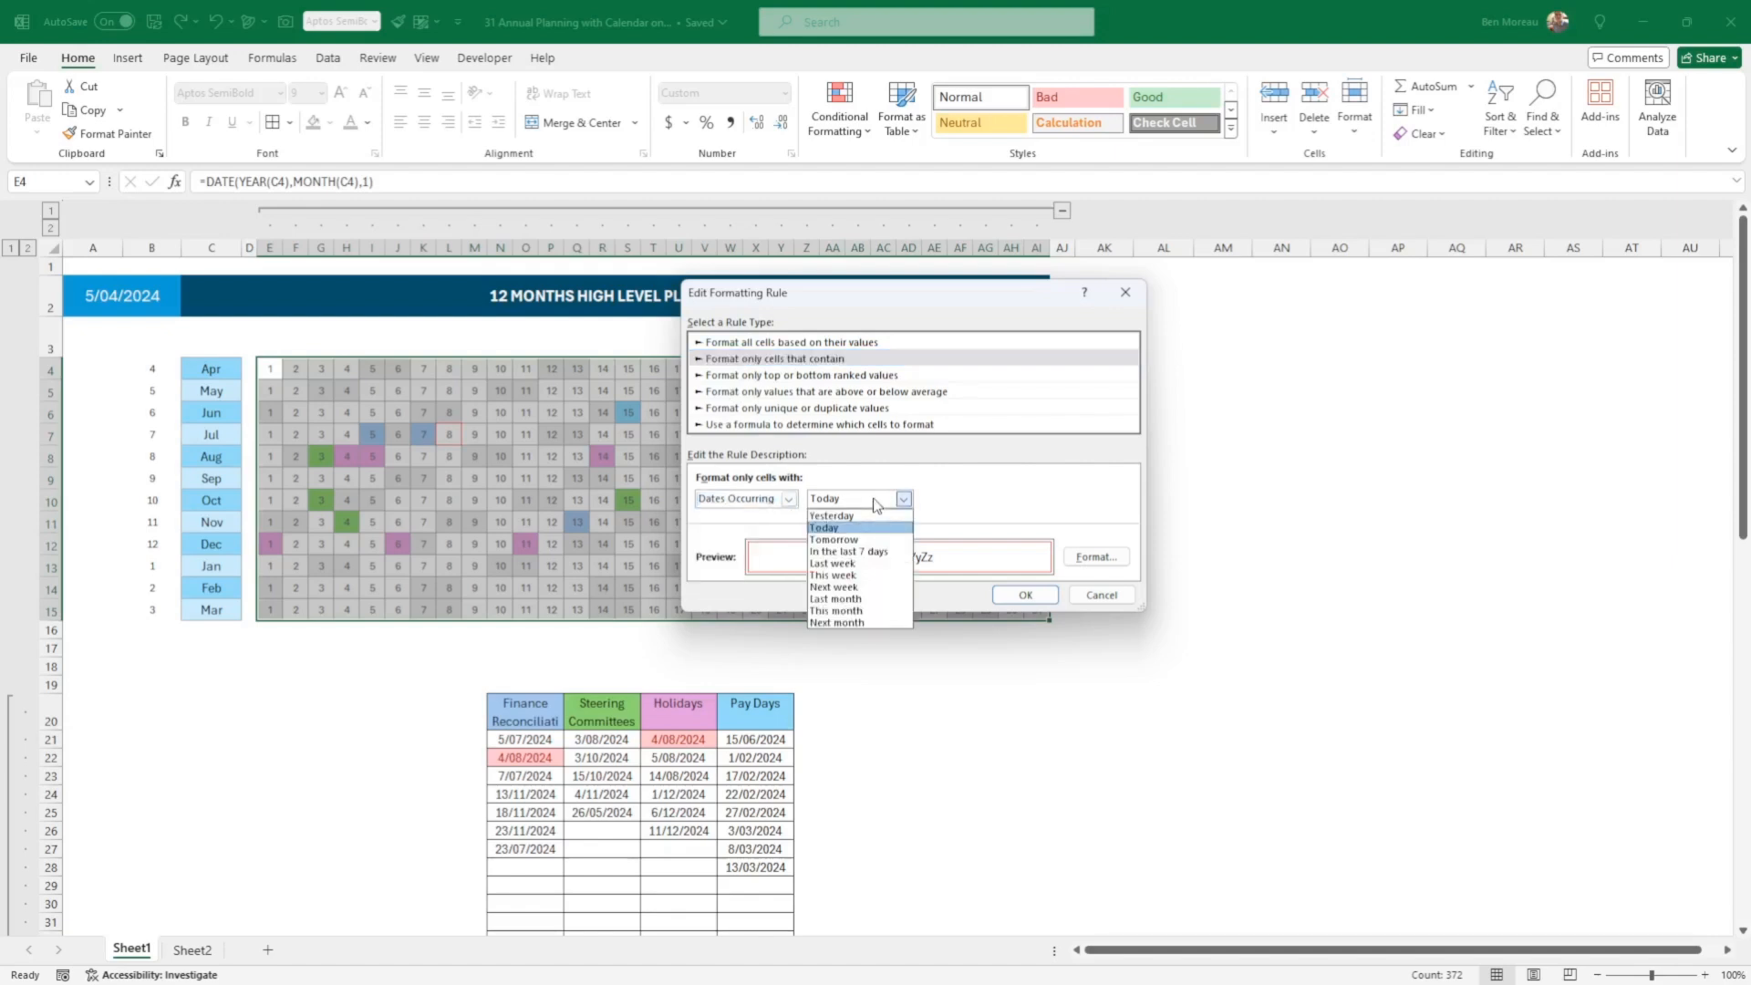
click(874, 502)
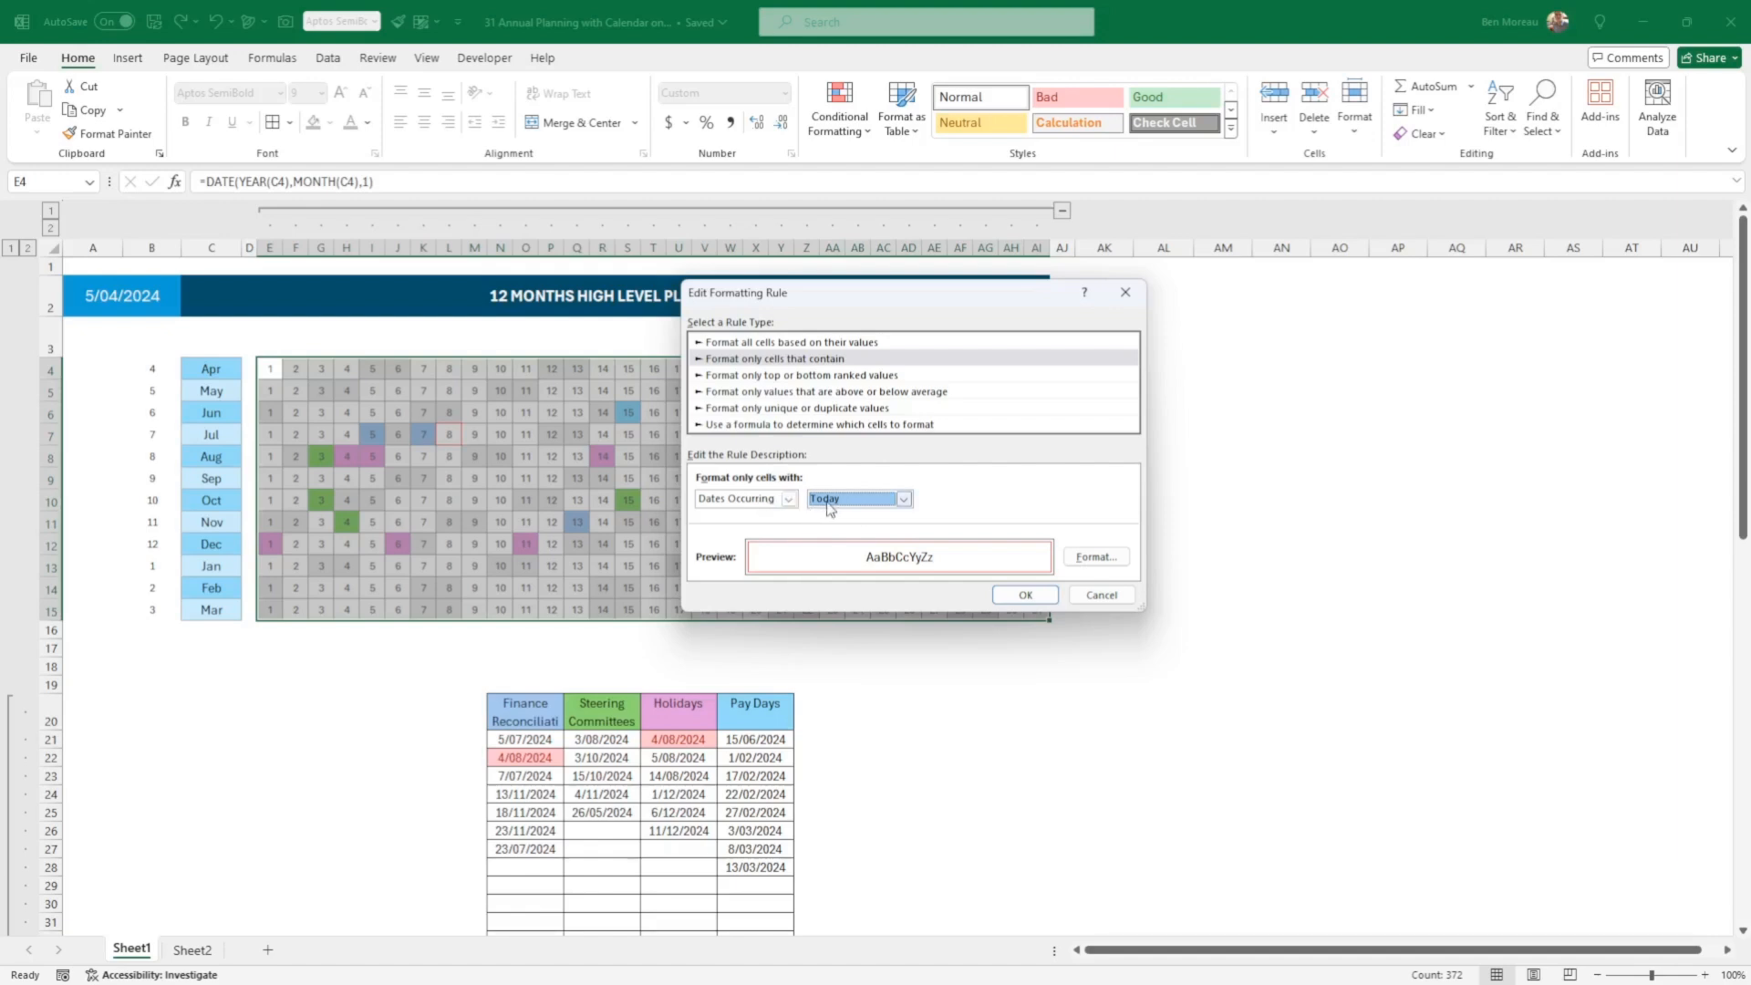
click(789, 500)
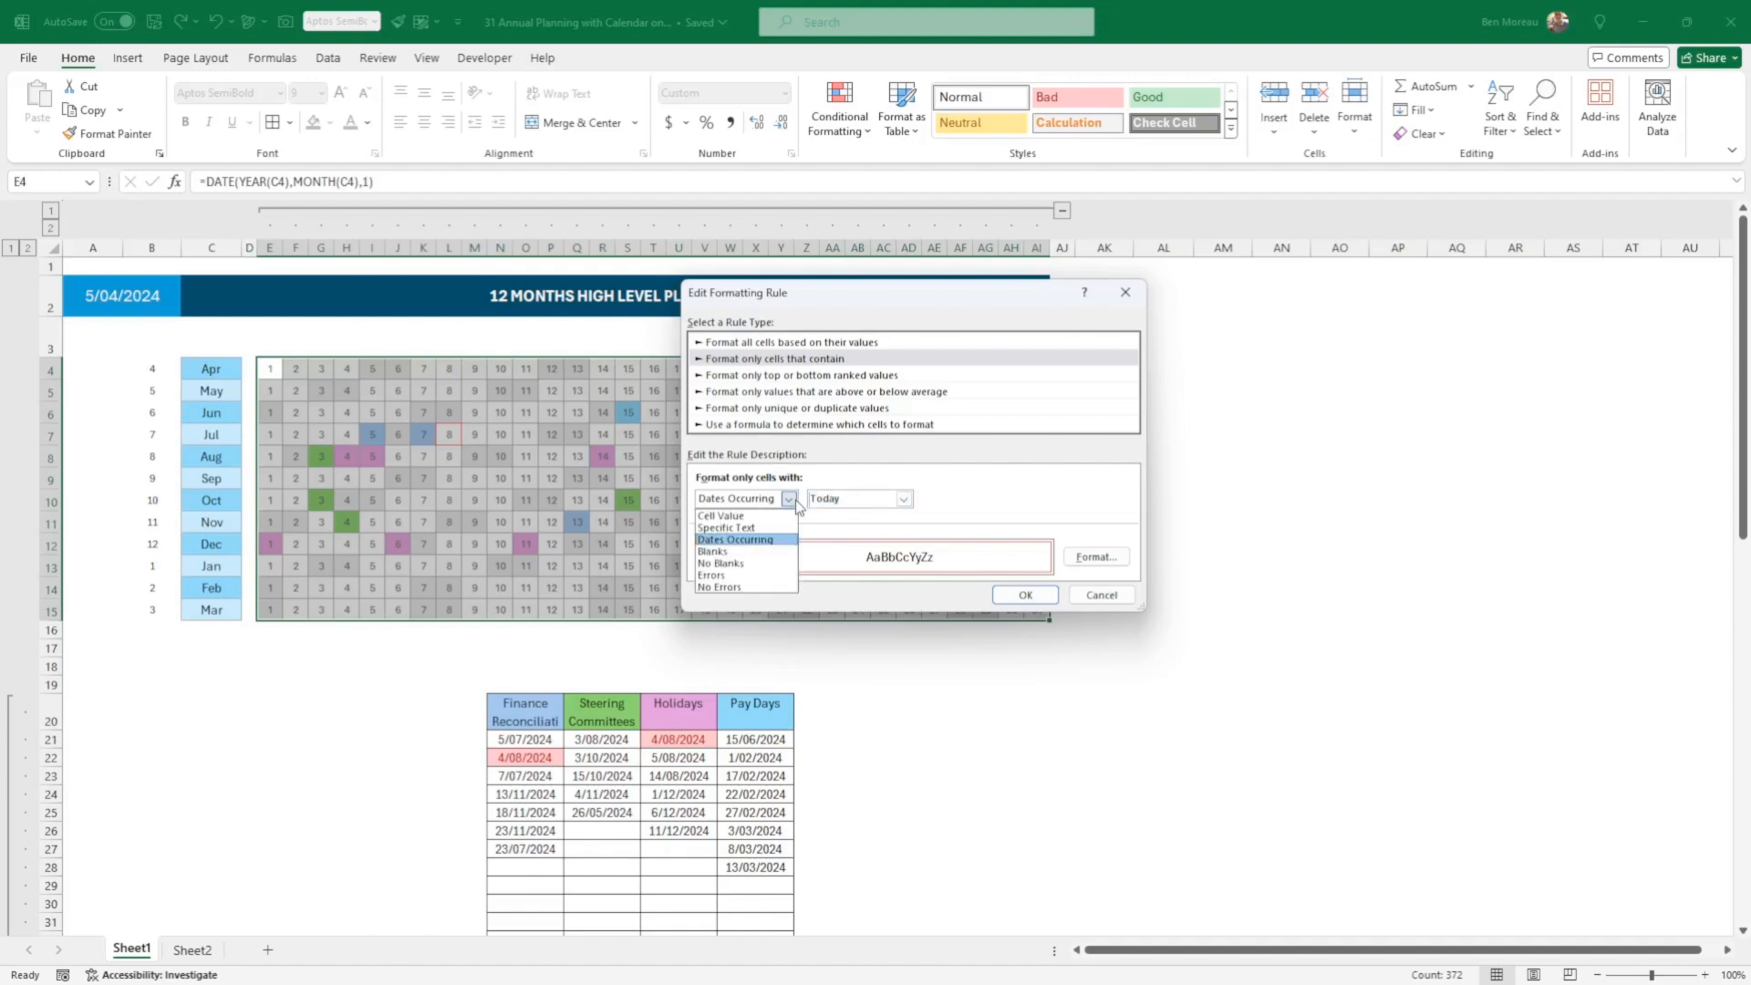
click(793, 501)
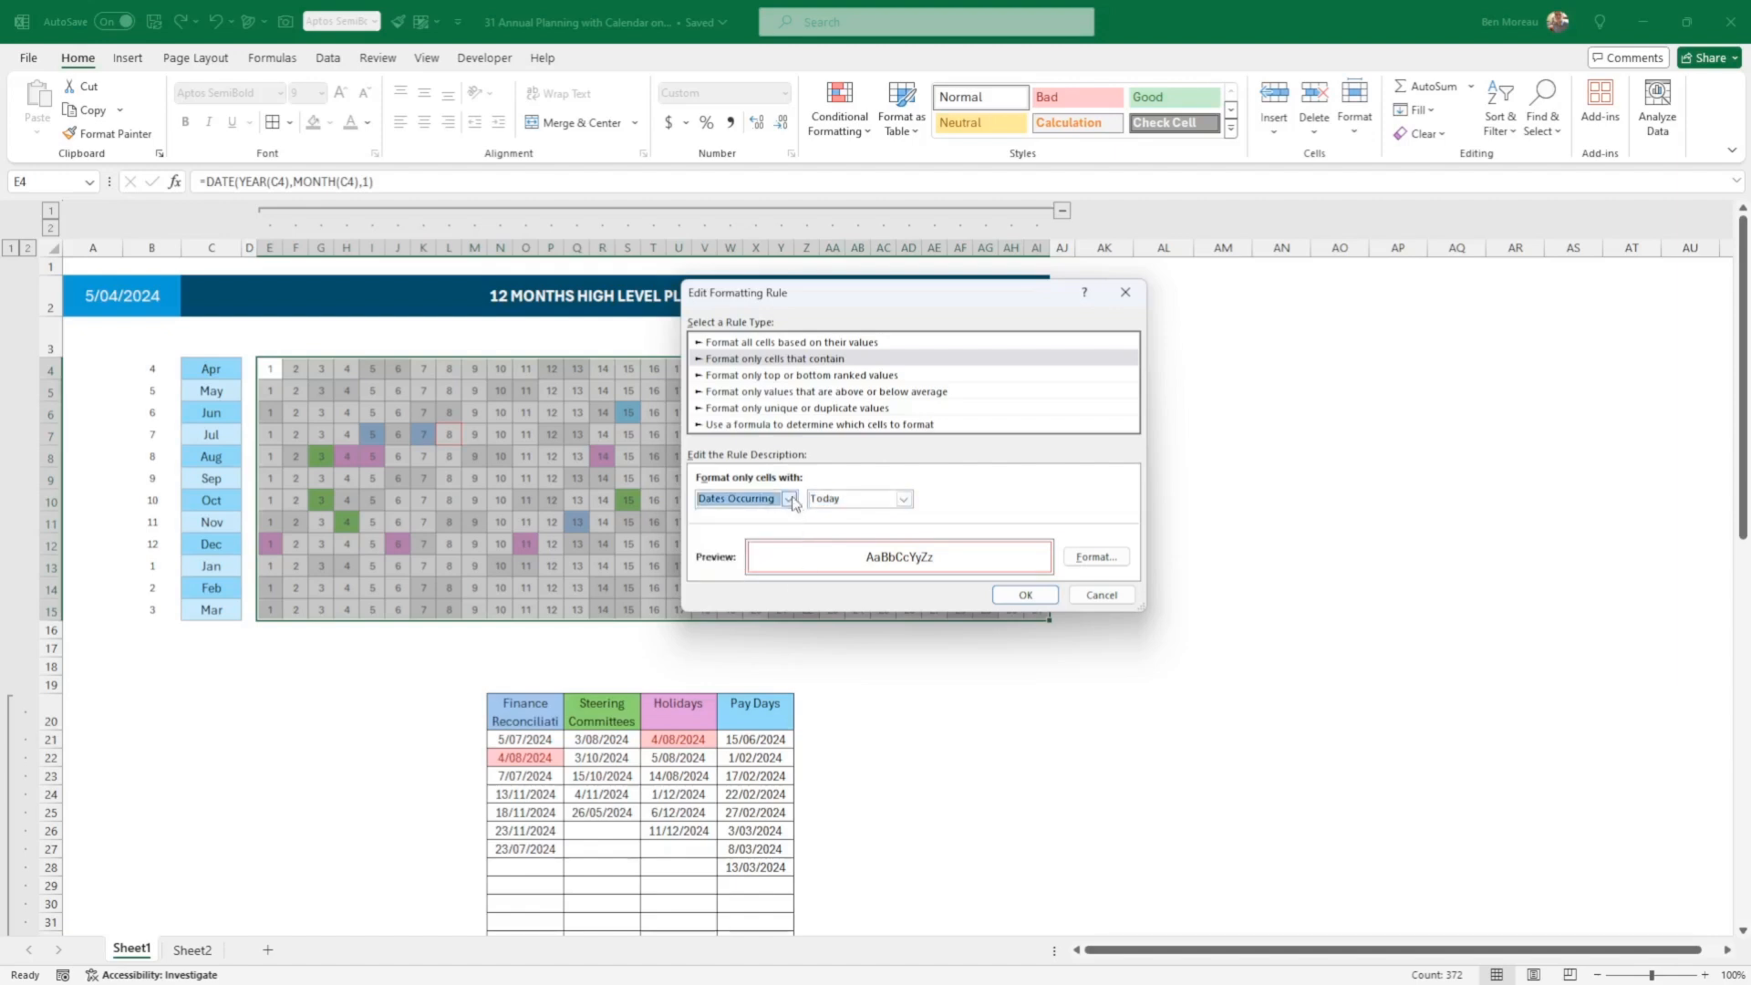
click(845, 502)
click(998, 516)
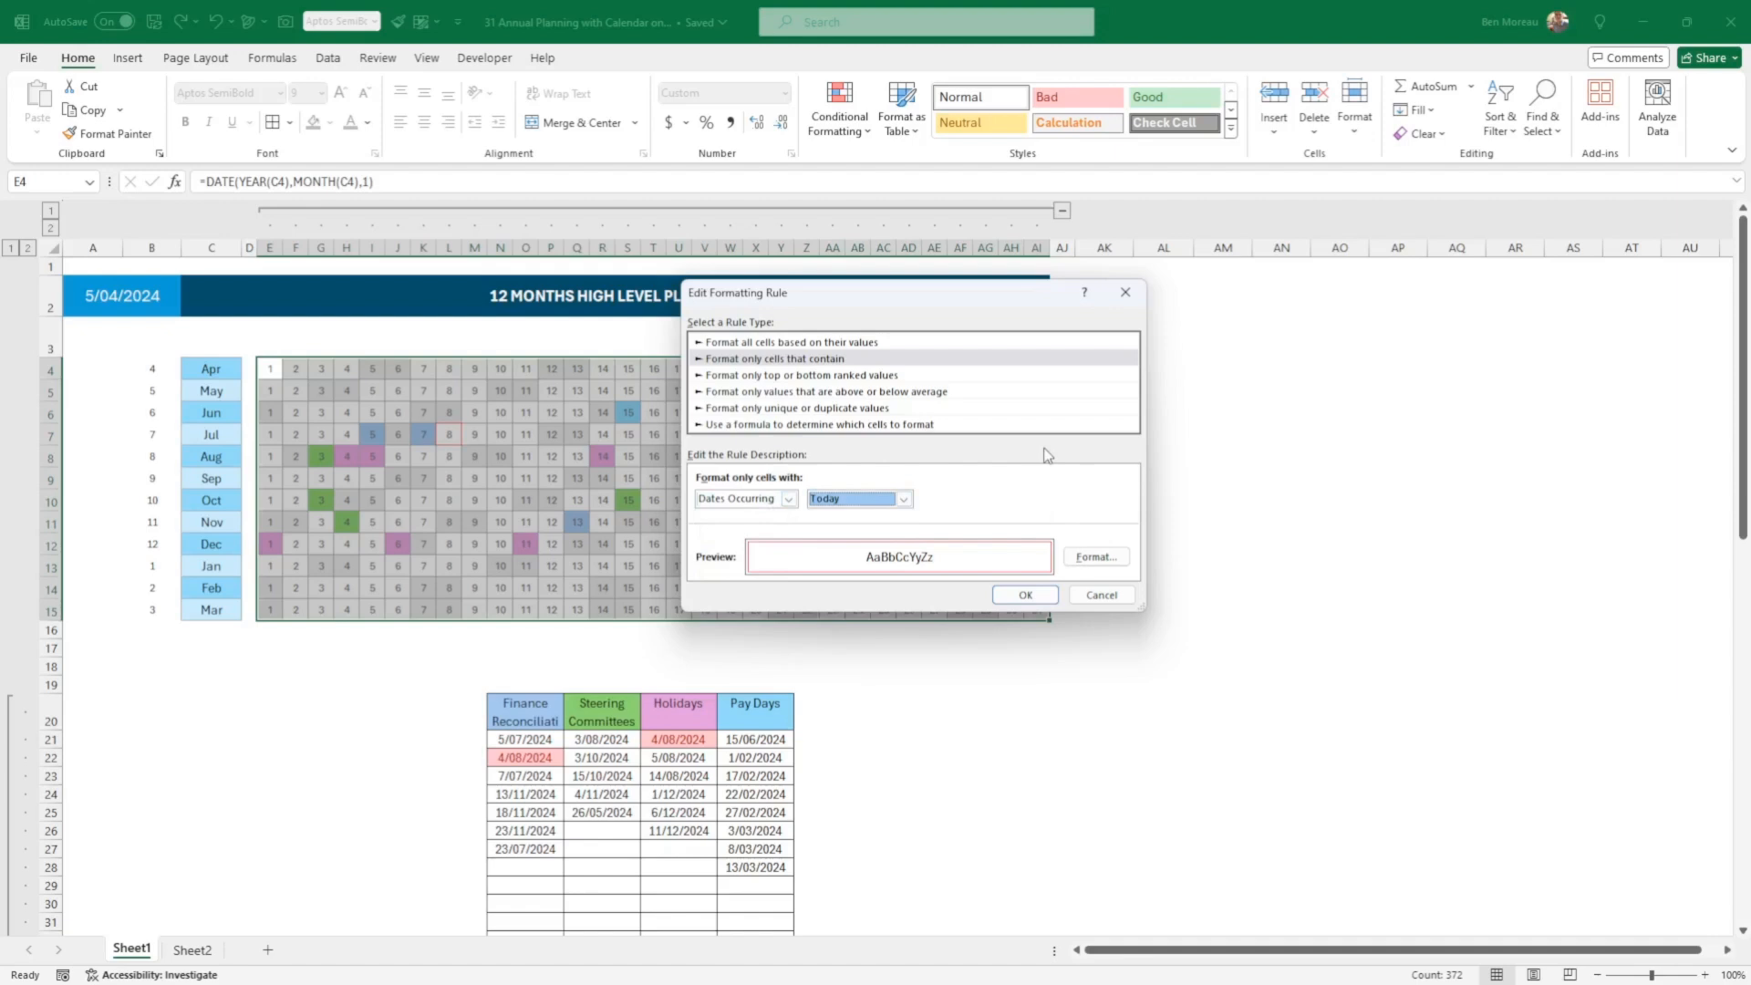
Step: Examine the border format of the Today rule and return to the rule list
click(1096, 557)
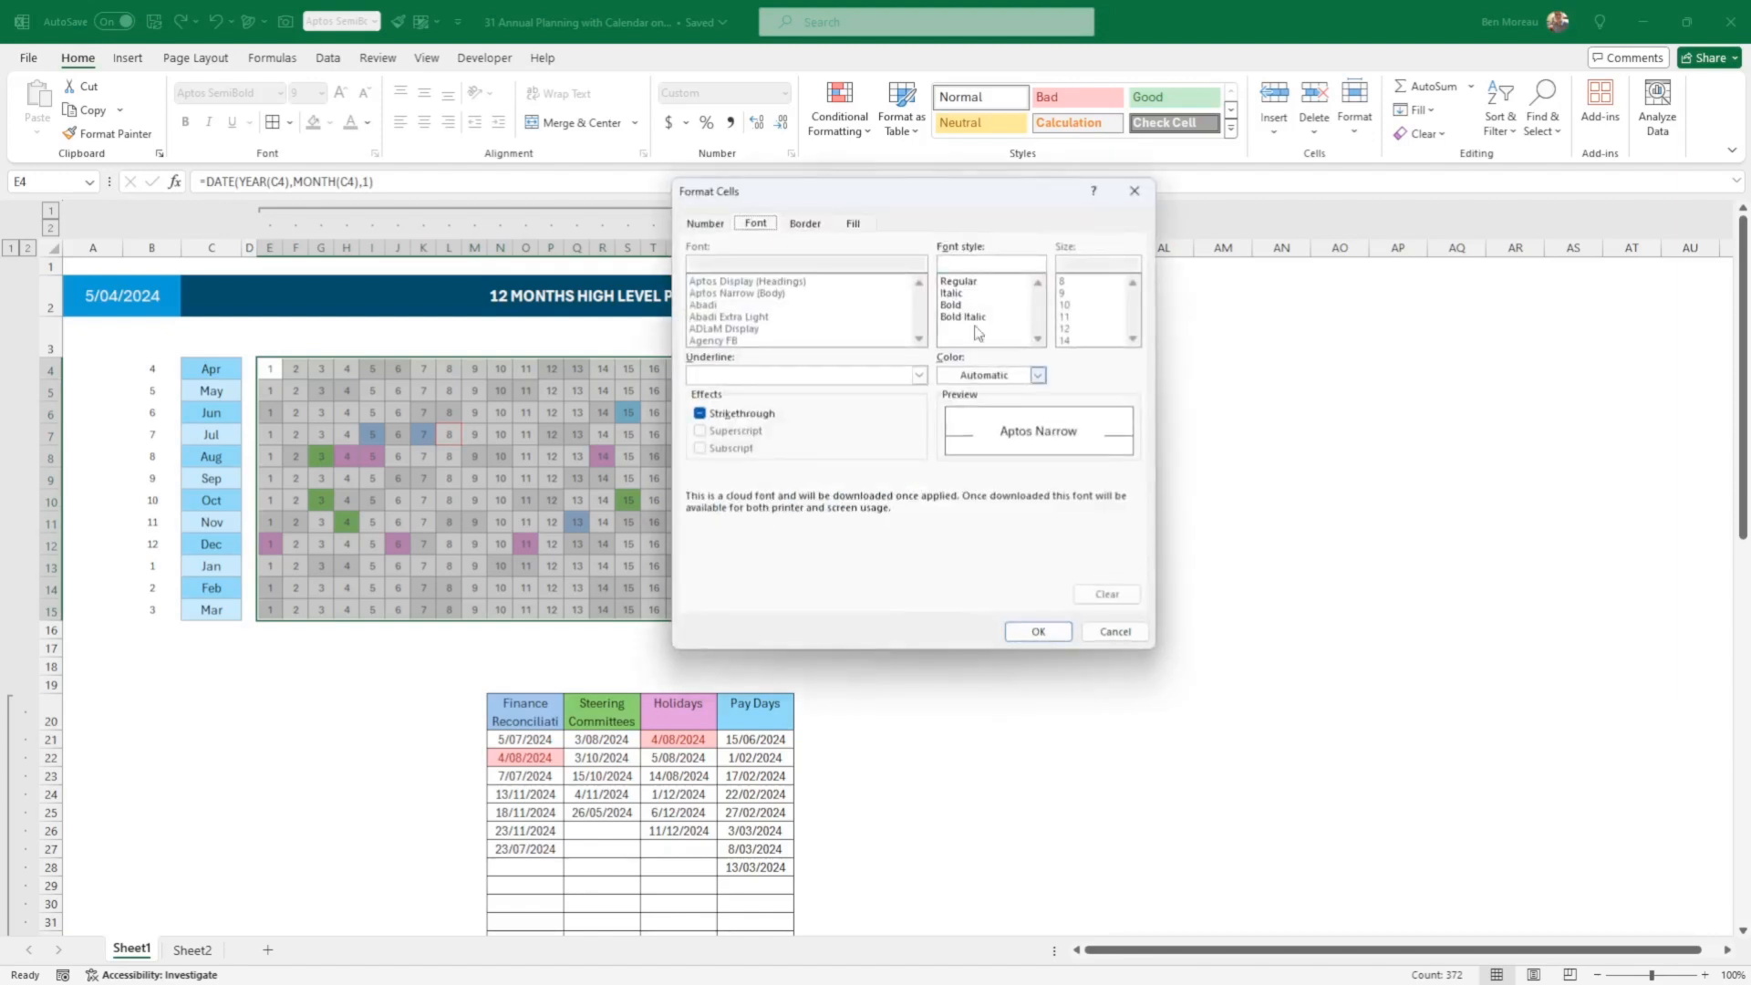
click(802, 224)
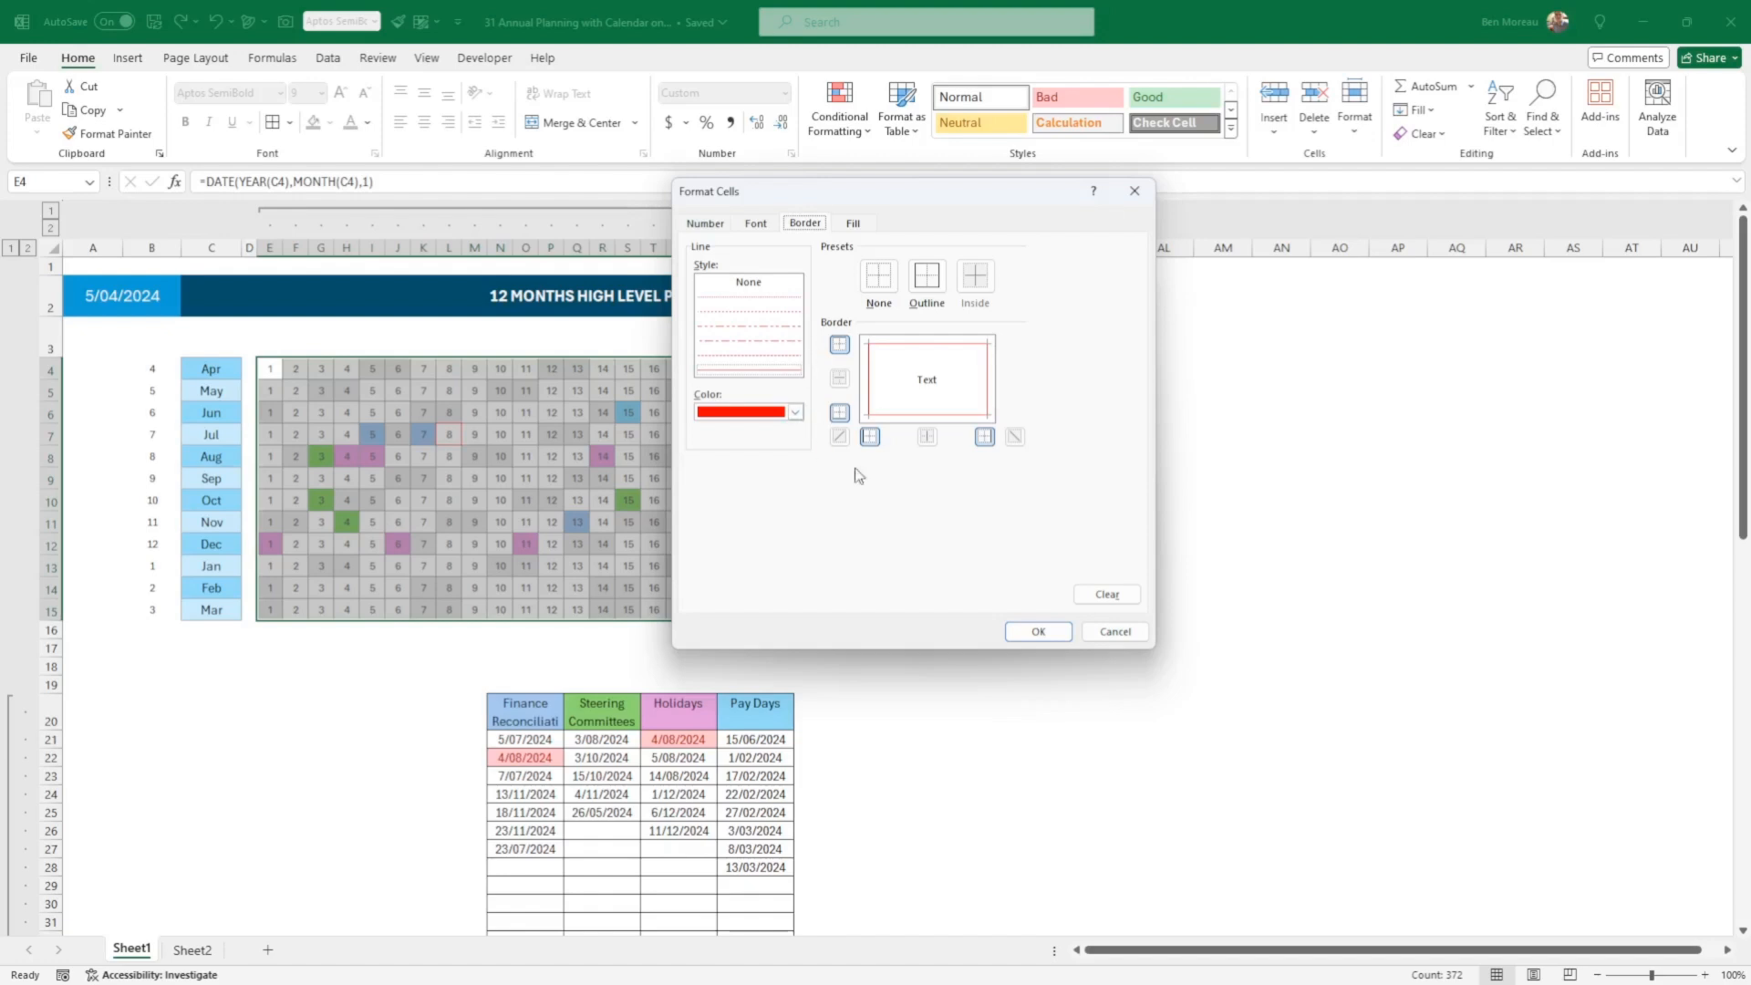
click(1114, 632)
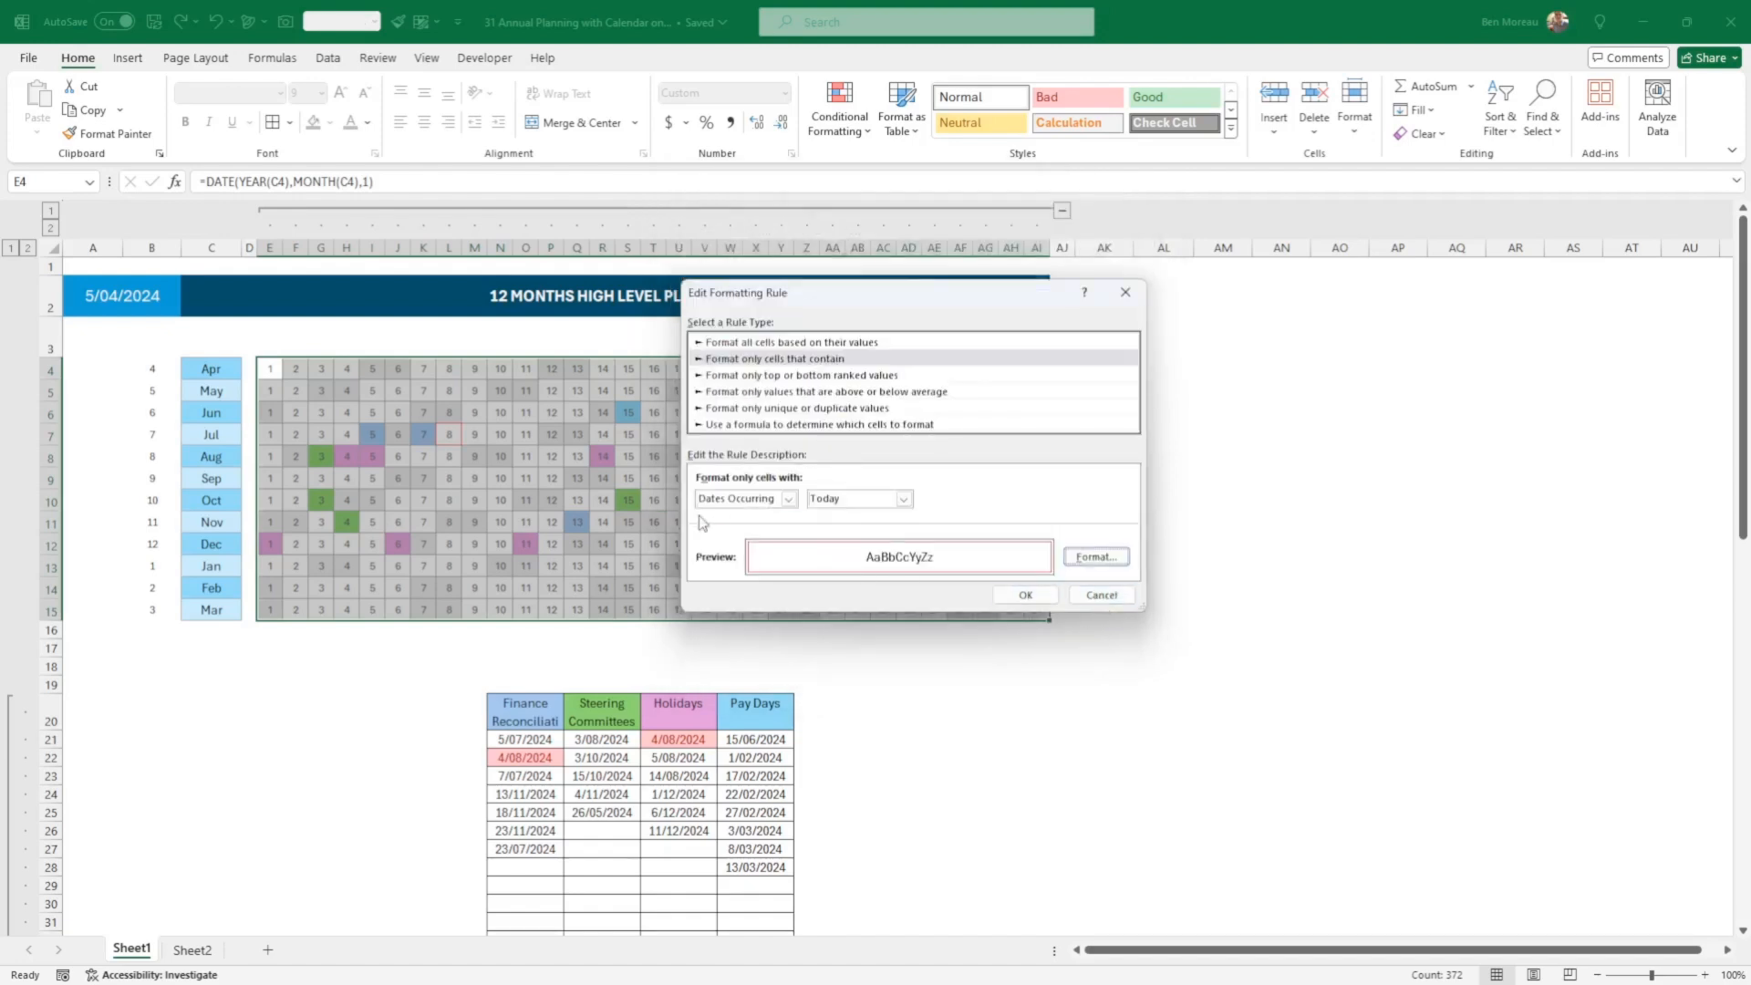
click(1025, 593)
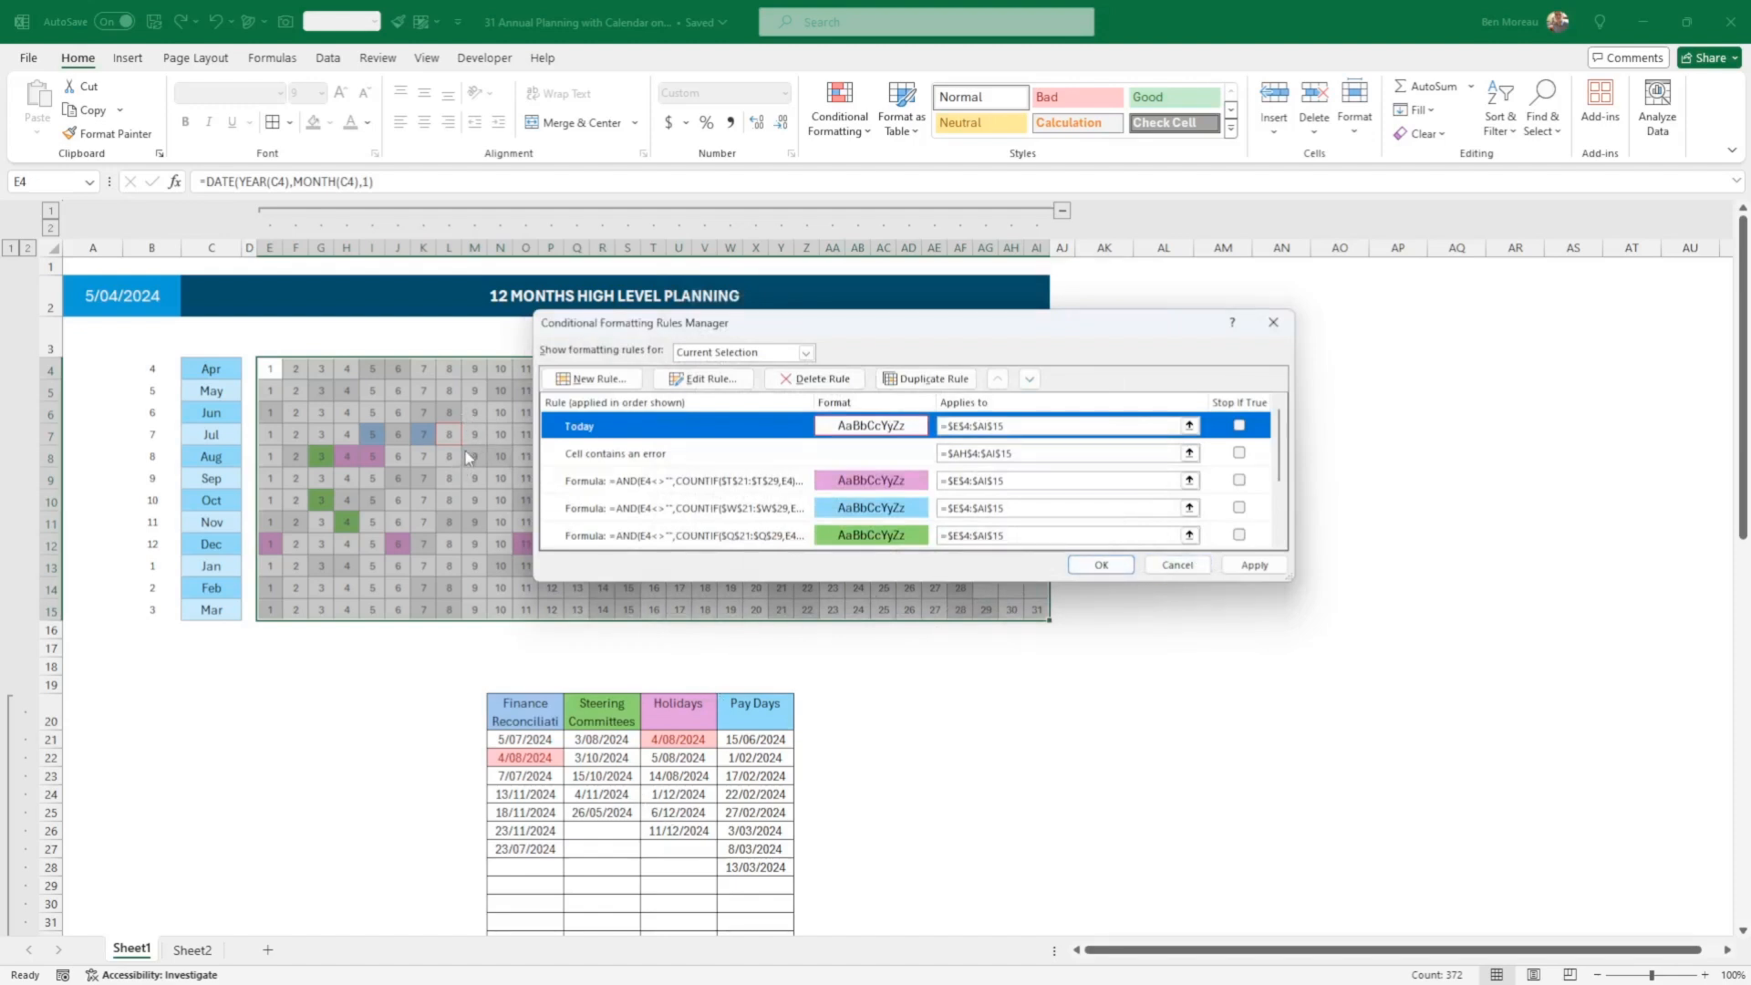
Step: Examine the error rule's entry and the definition of the shading rule that combines ISEVEN($B4) with WEEKDAY(E4)>5
click(666, 461)
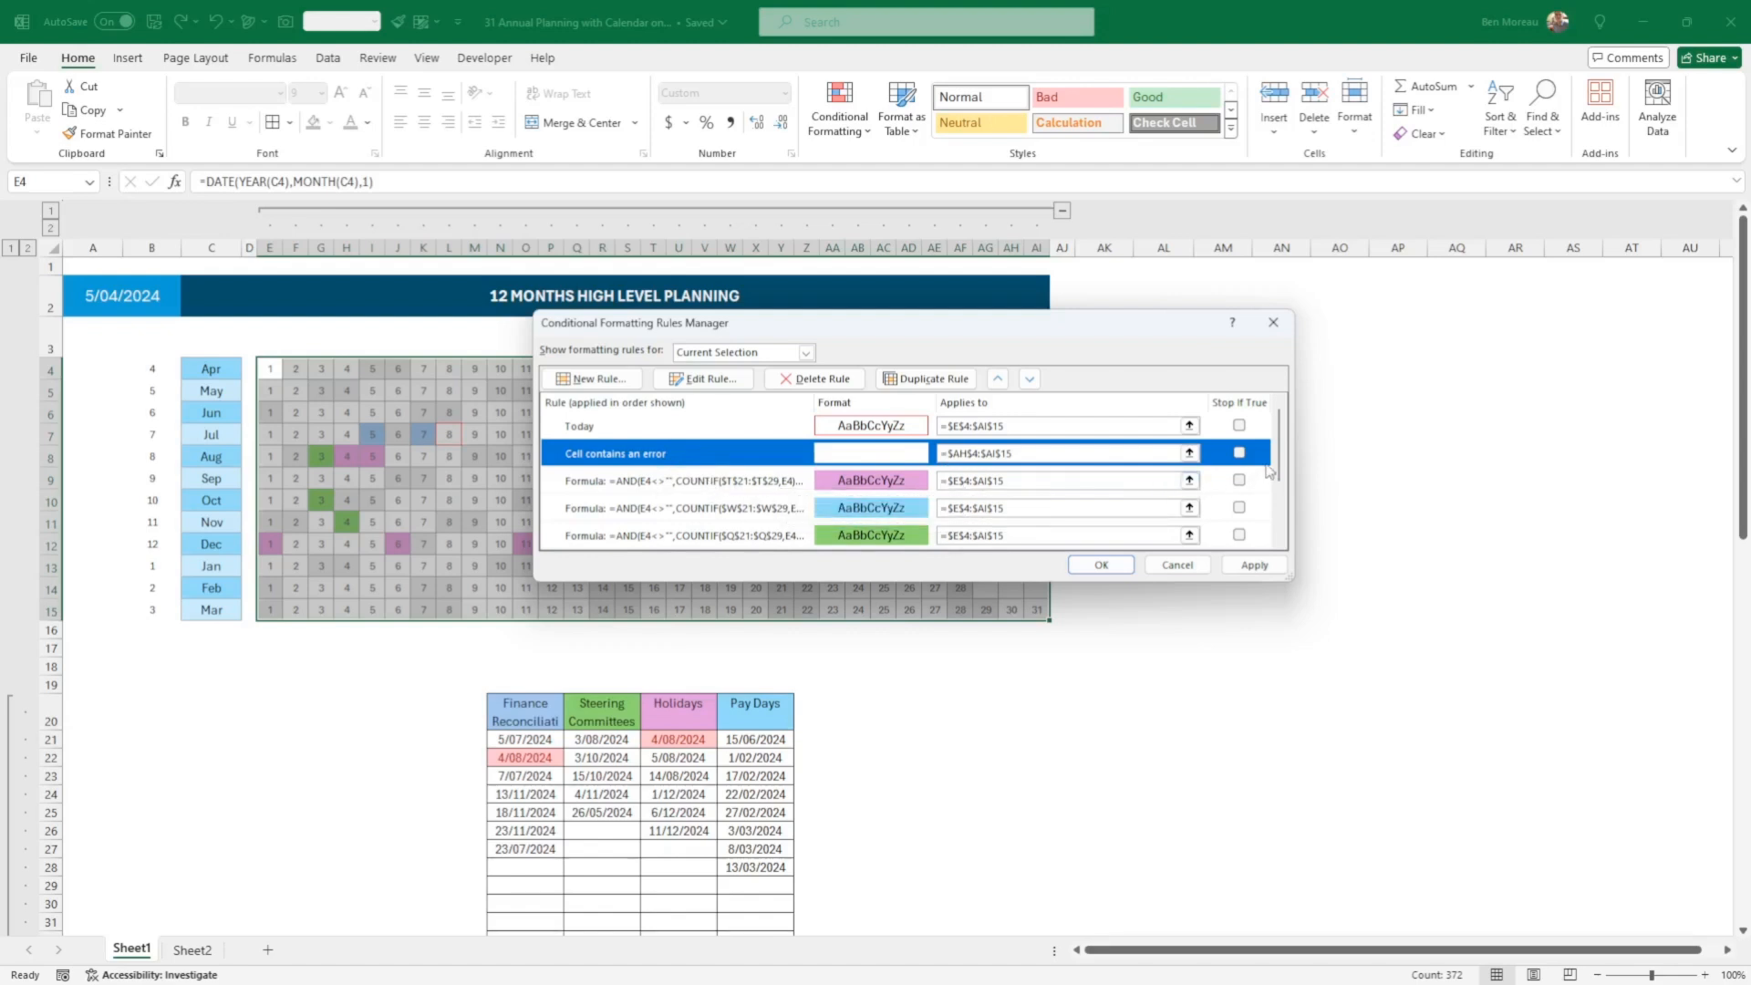
drag(1280, 465, 1295, 531)
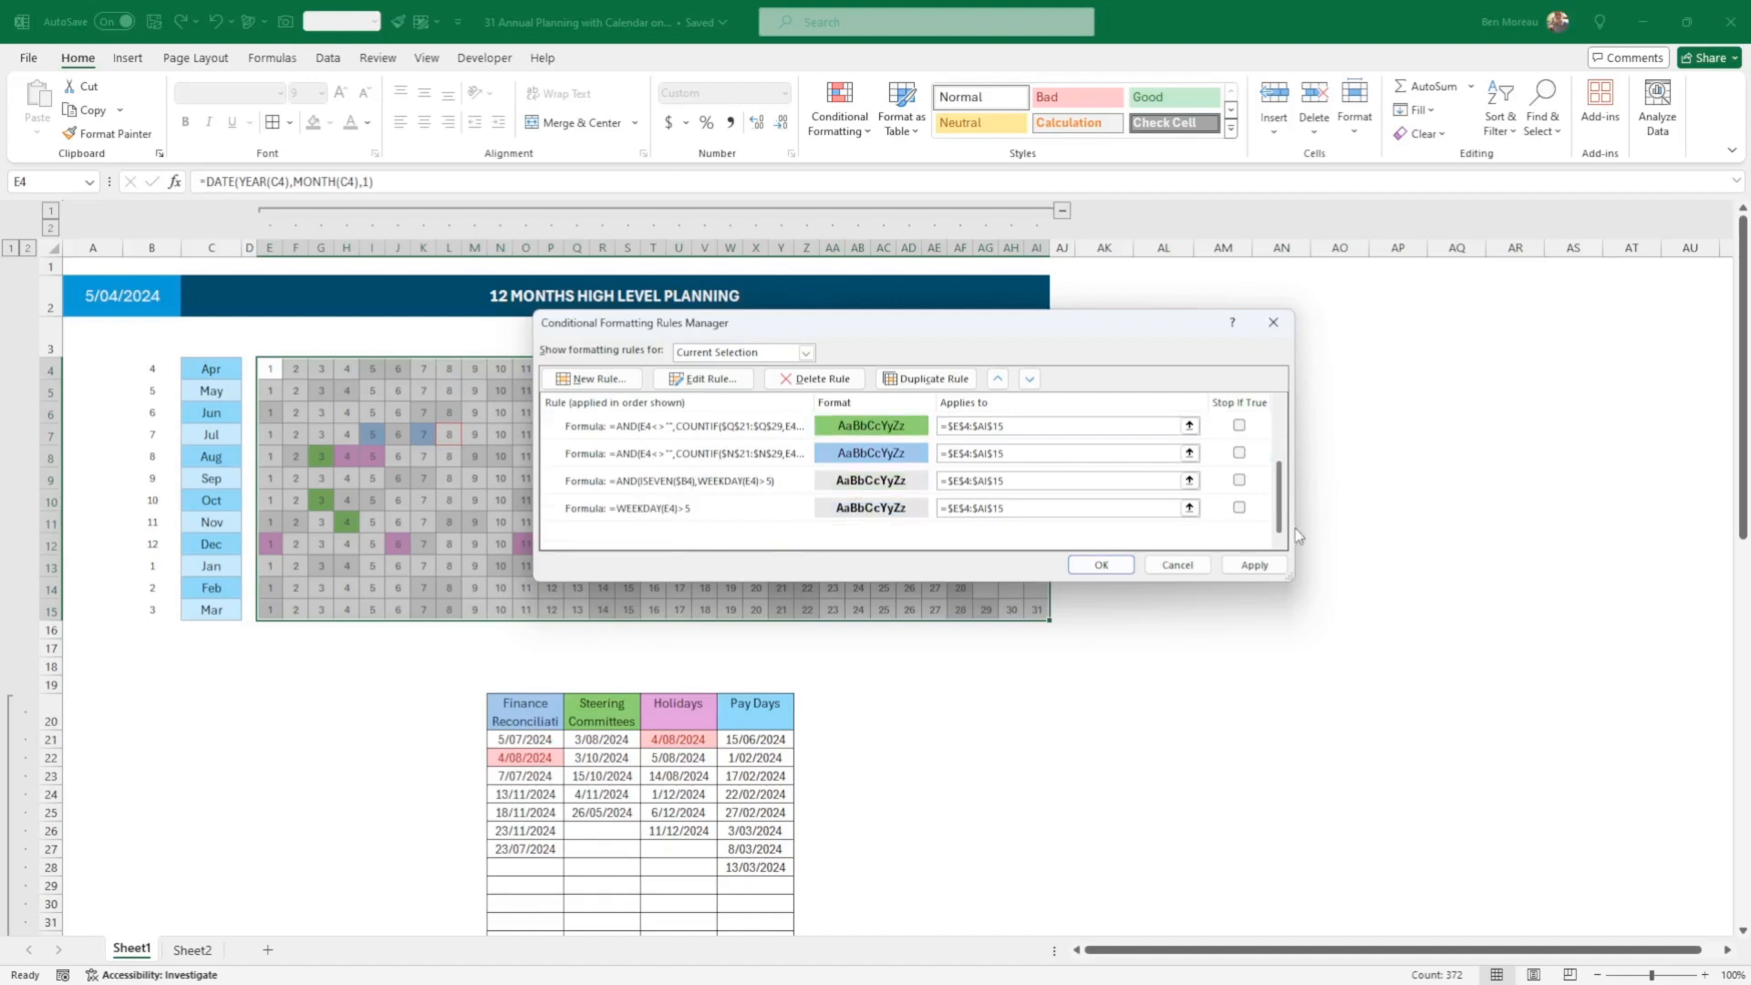
click(676, 483)
click(701, 379)
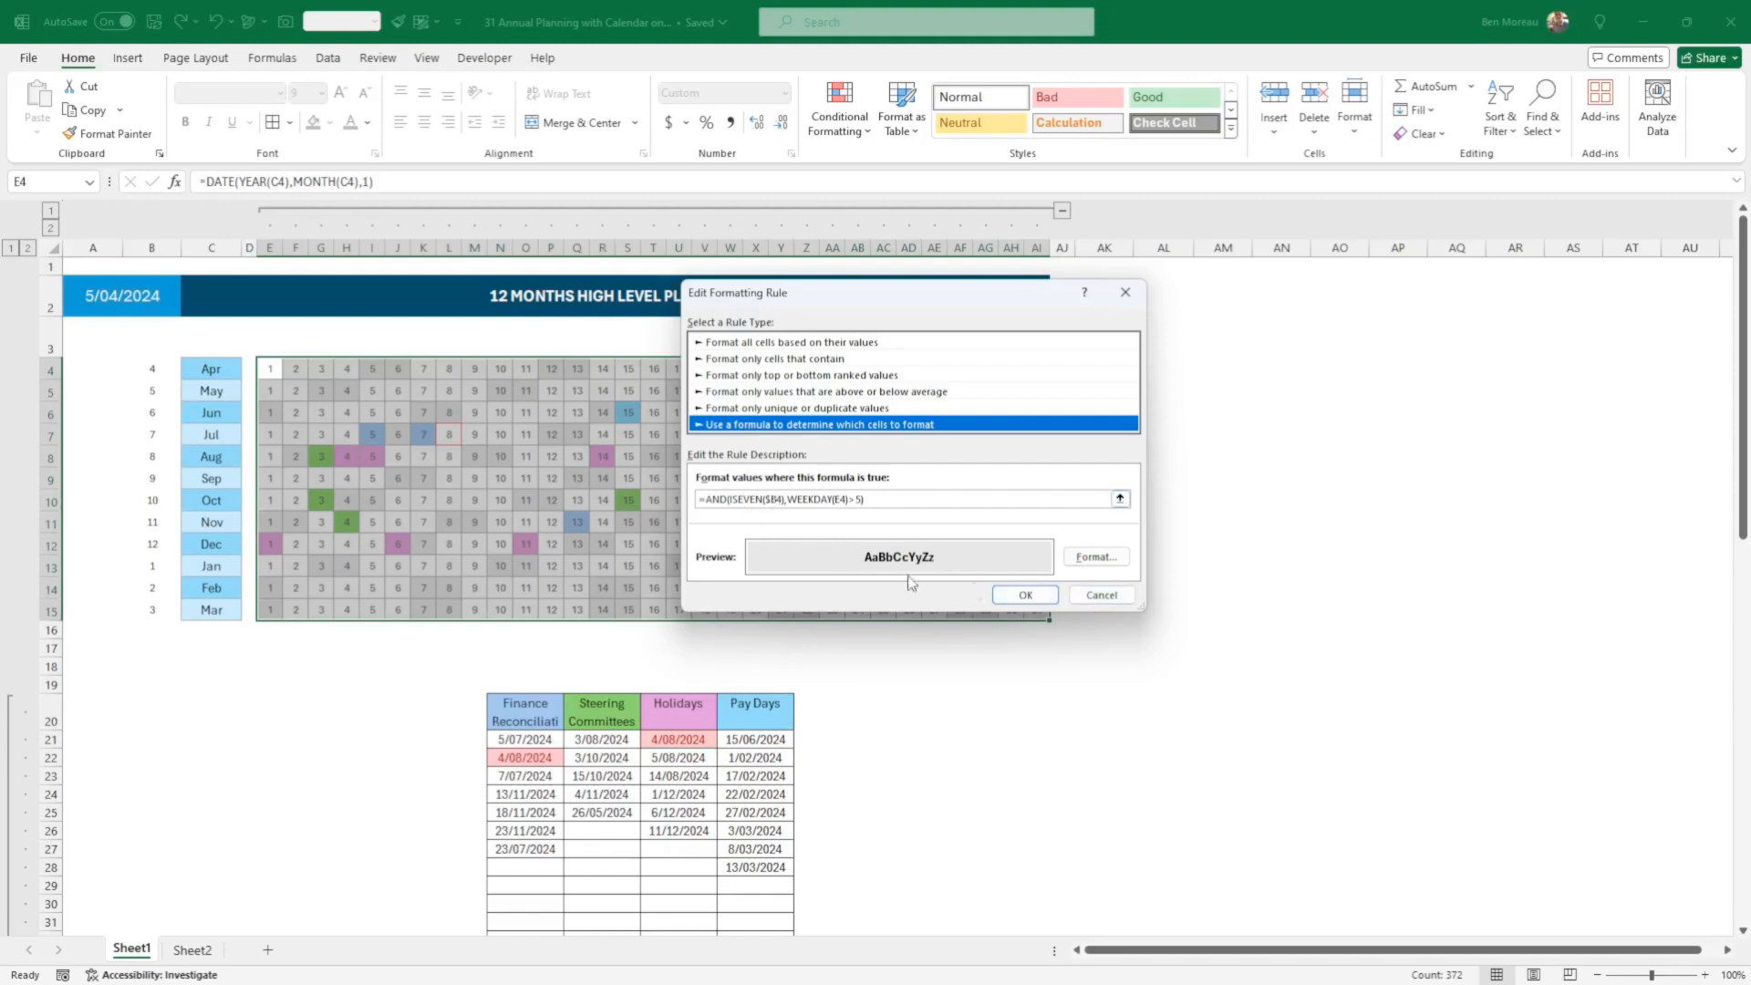
click(1025, 594)
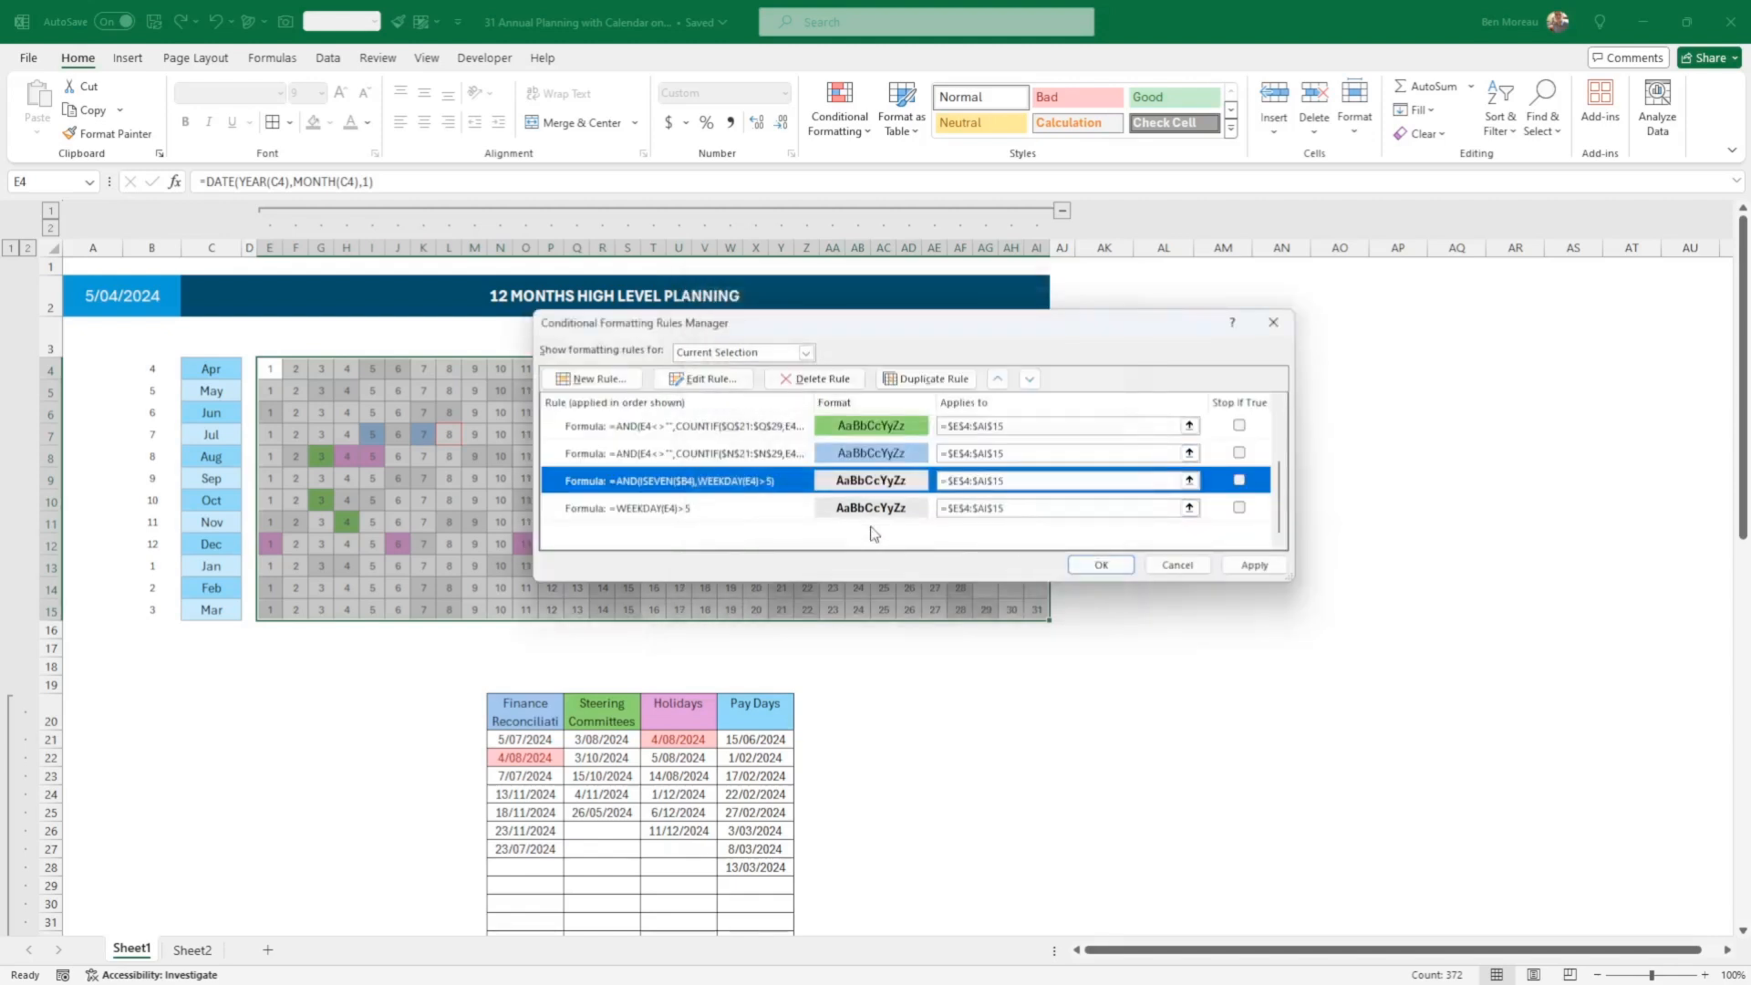
Step: Examine the definition of the grey =WEEKDAY(E4)>5 rule and cancel out of it
click(816, 511)
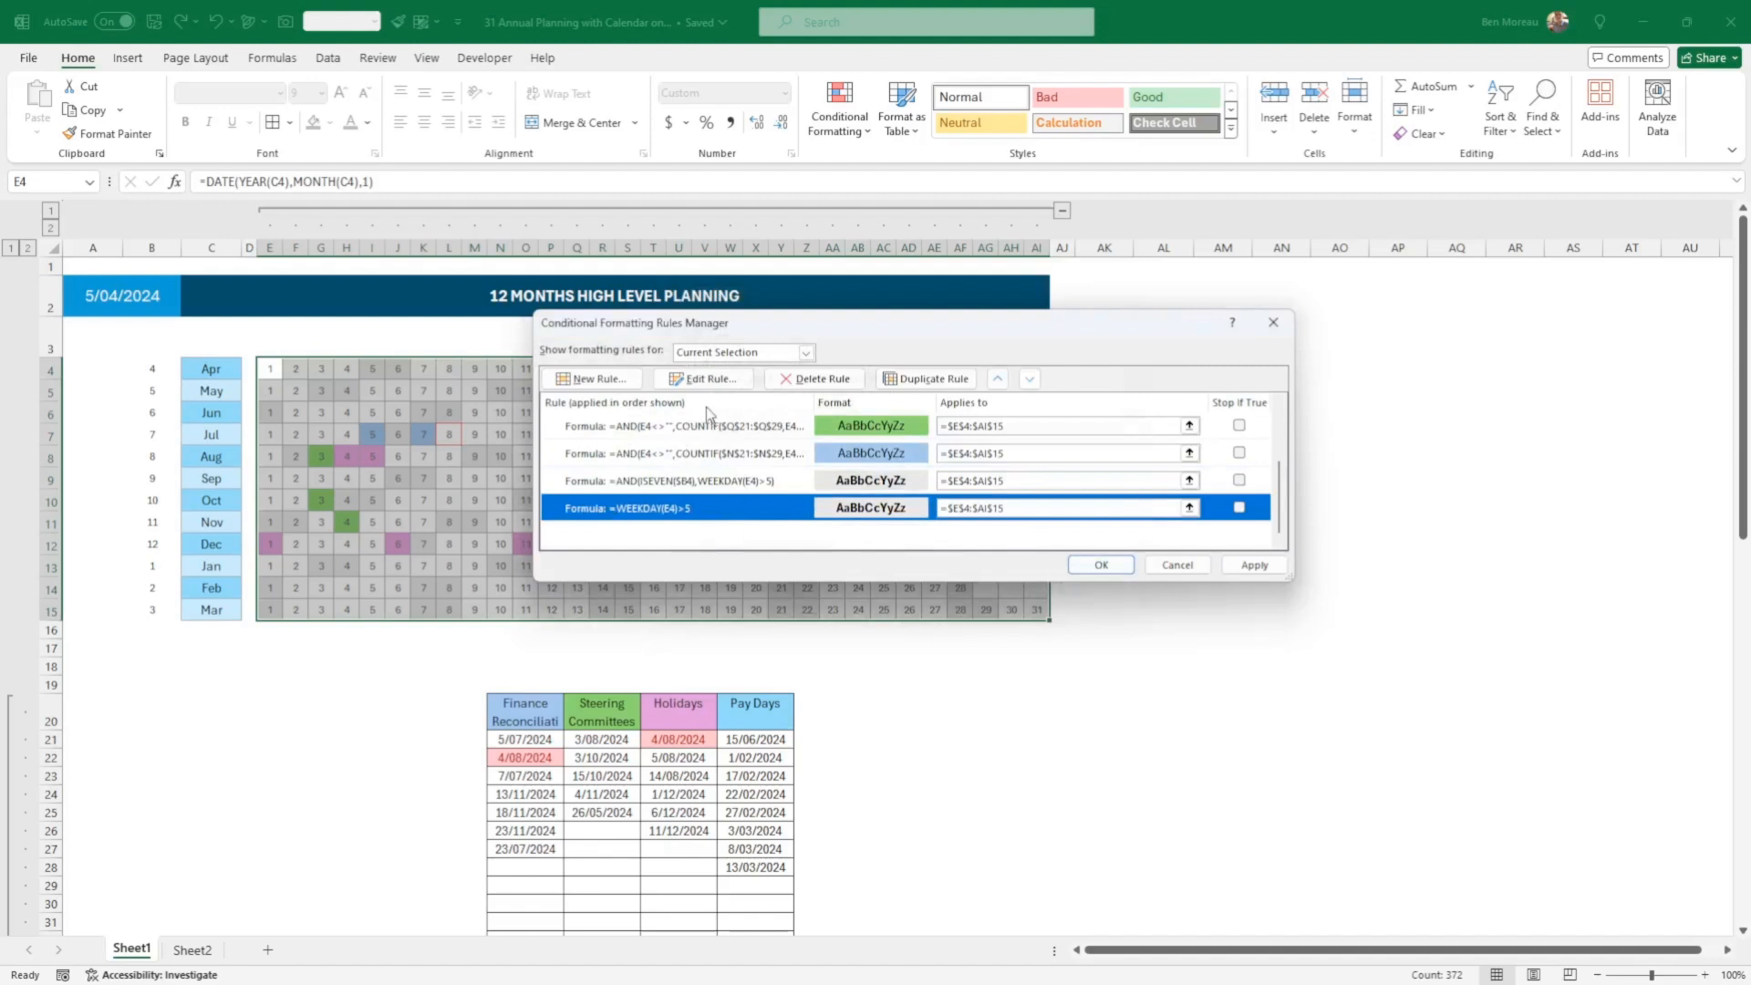
click(705, 380)
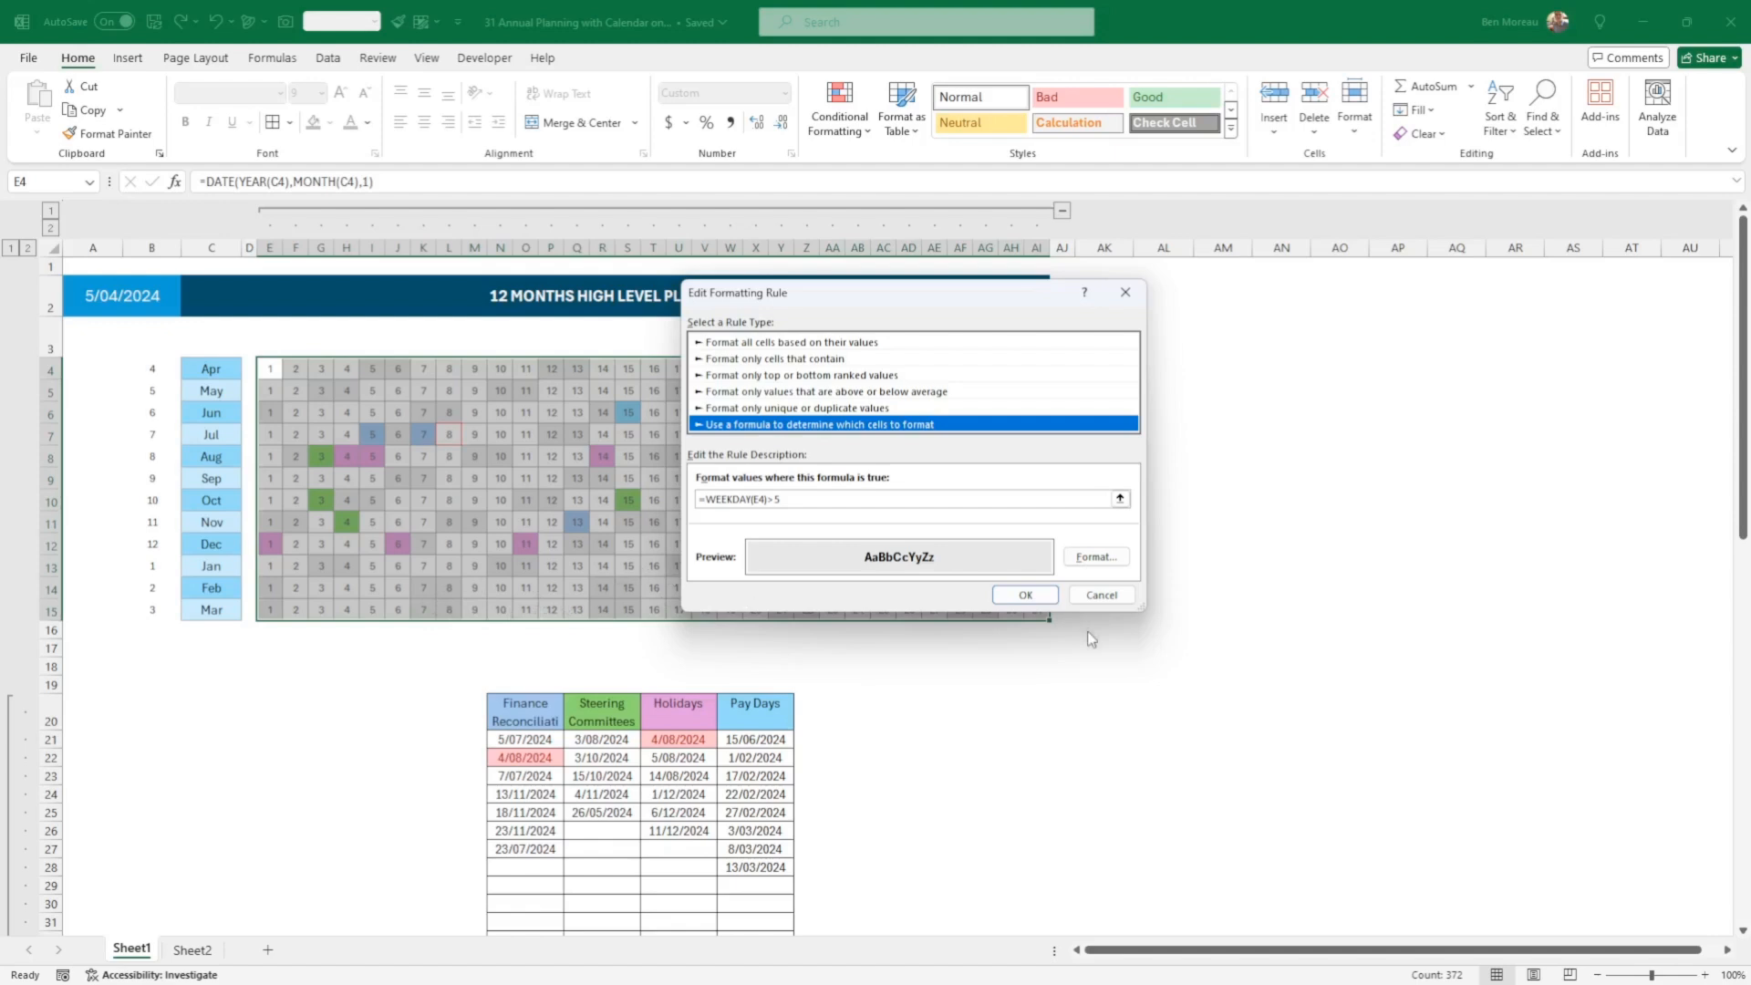
click(1101, 595)
Step: Delete the redundant =AND(ISEVEN($B4),WEEKDAY(E4)>5) rule and apply the change
click(882, 482)
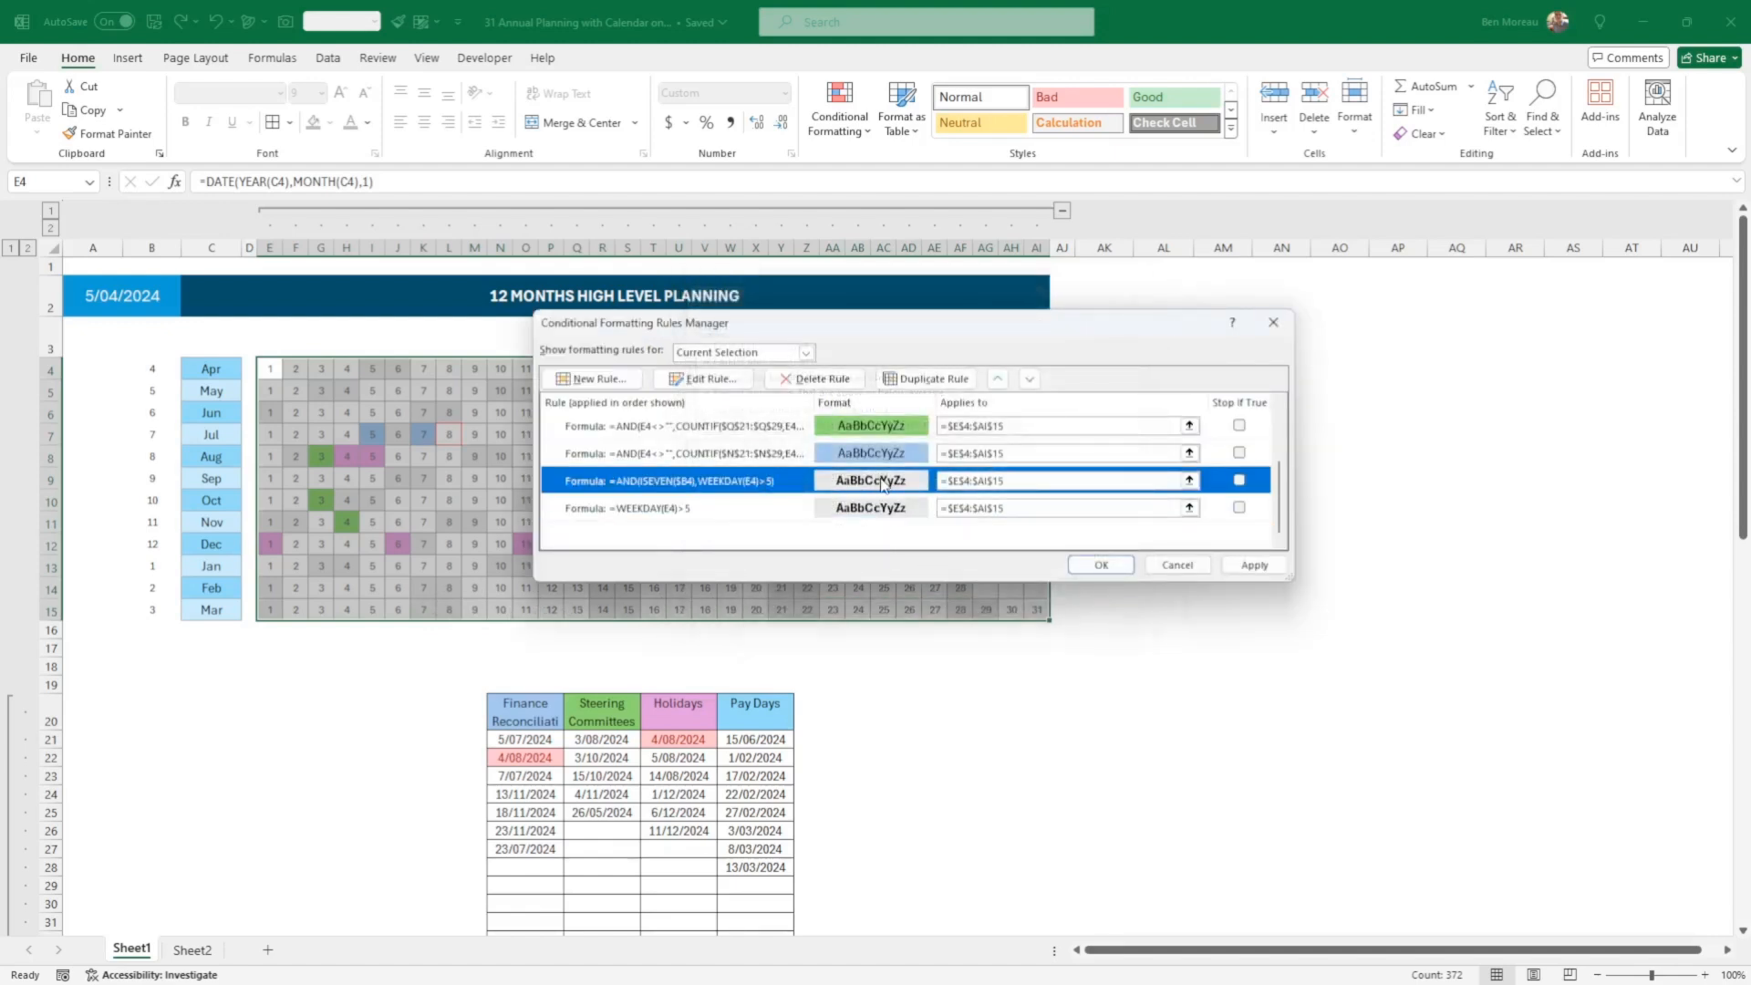
click(816, 378)
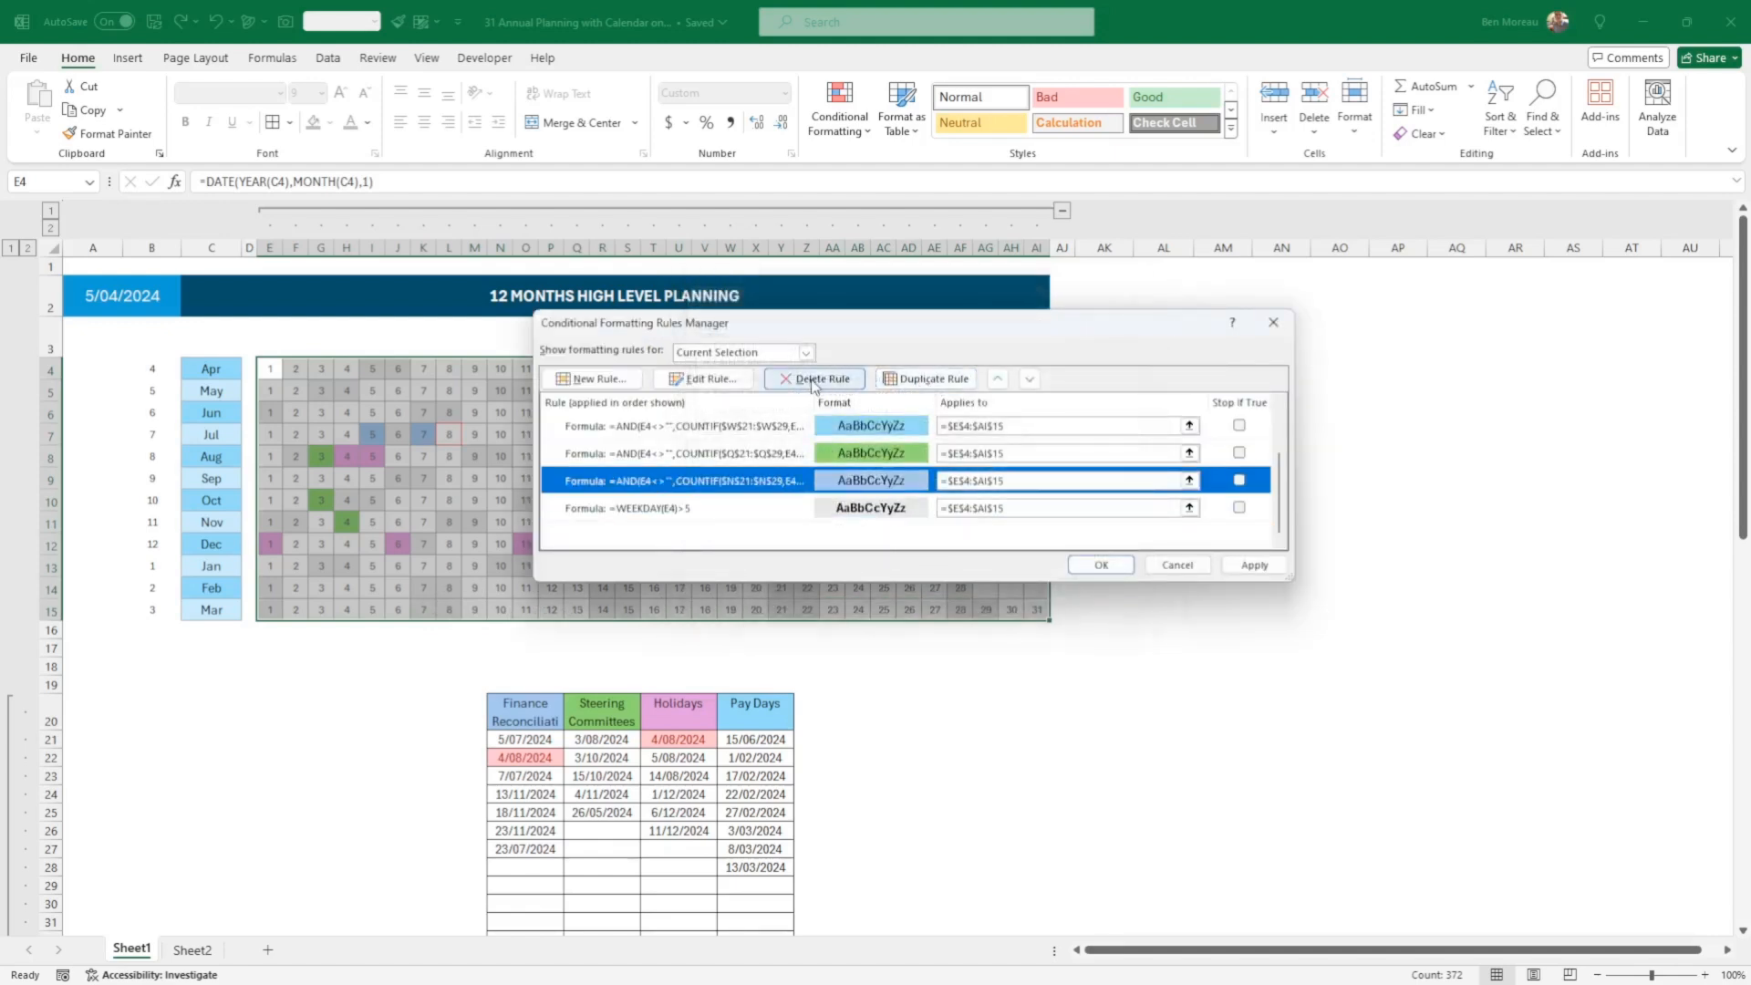
click(1254, 565)
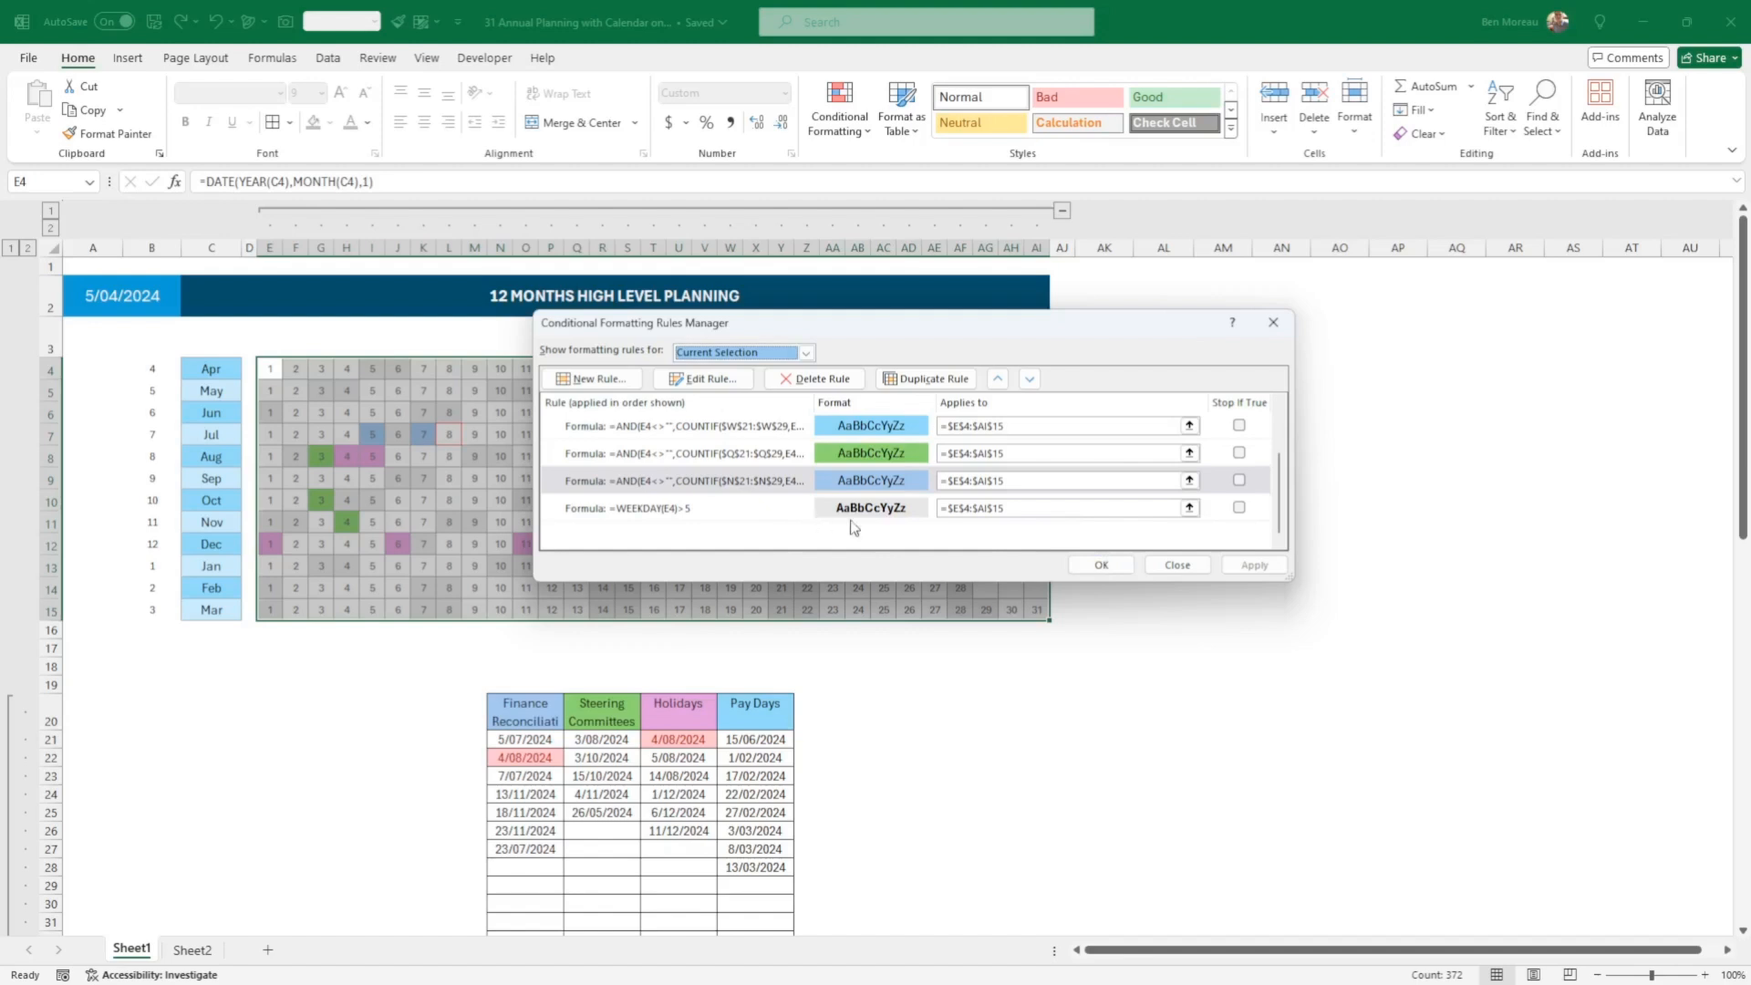
Step: Examine the pink Holidays rule's COUNTIF formula against the Holidays date list on the sheet, and cancel the edit
drag(1281, 516, 1295, 479)
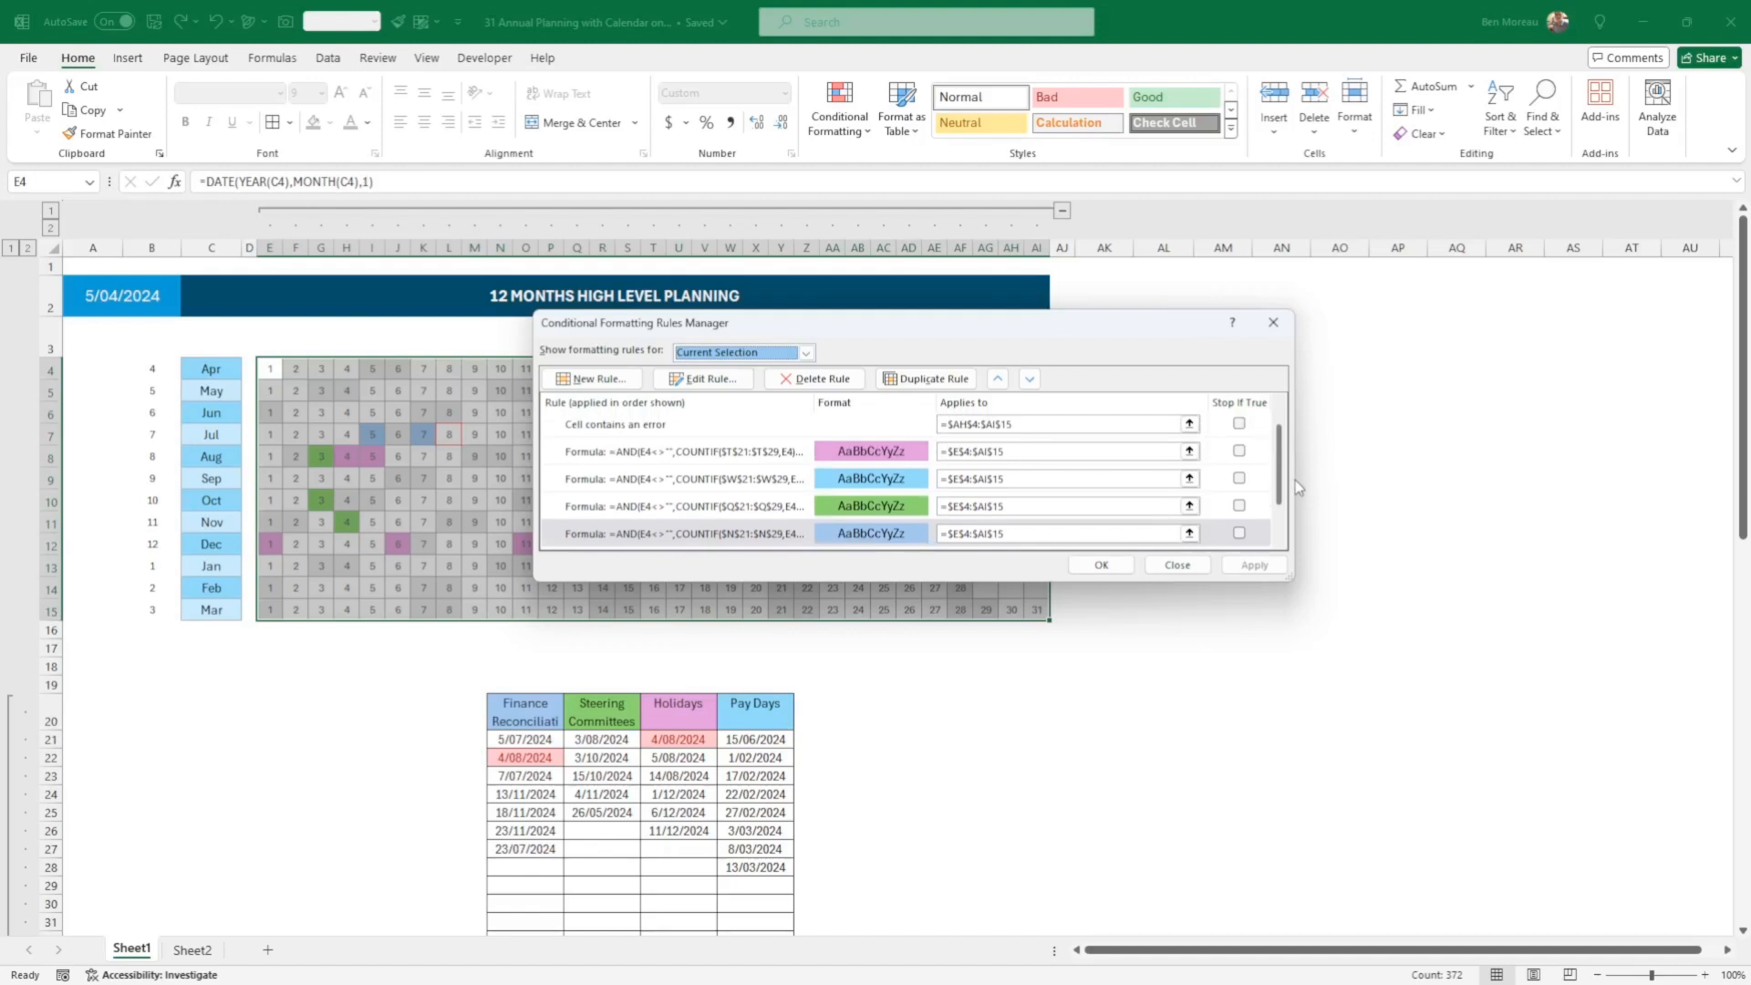
click(680, 454)
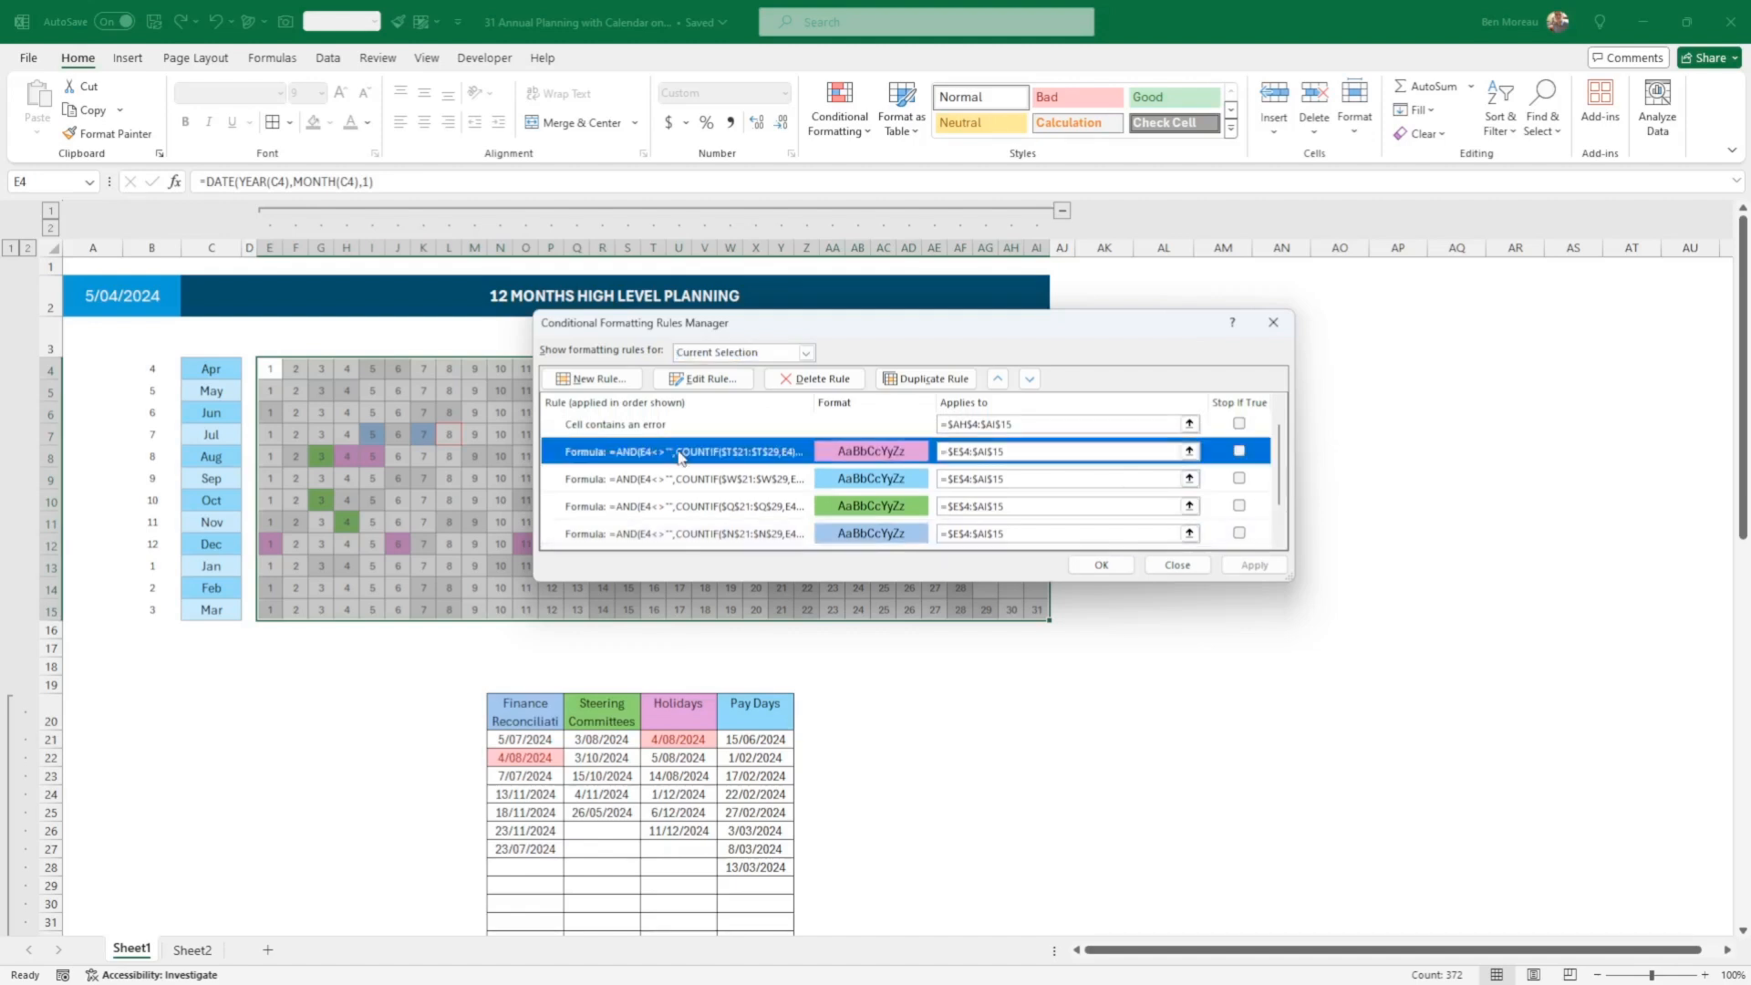
click(700, 379)
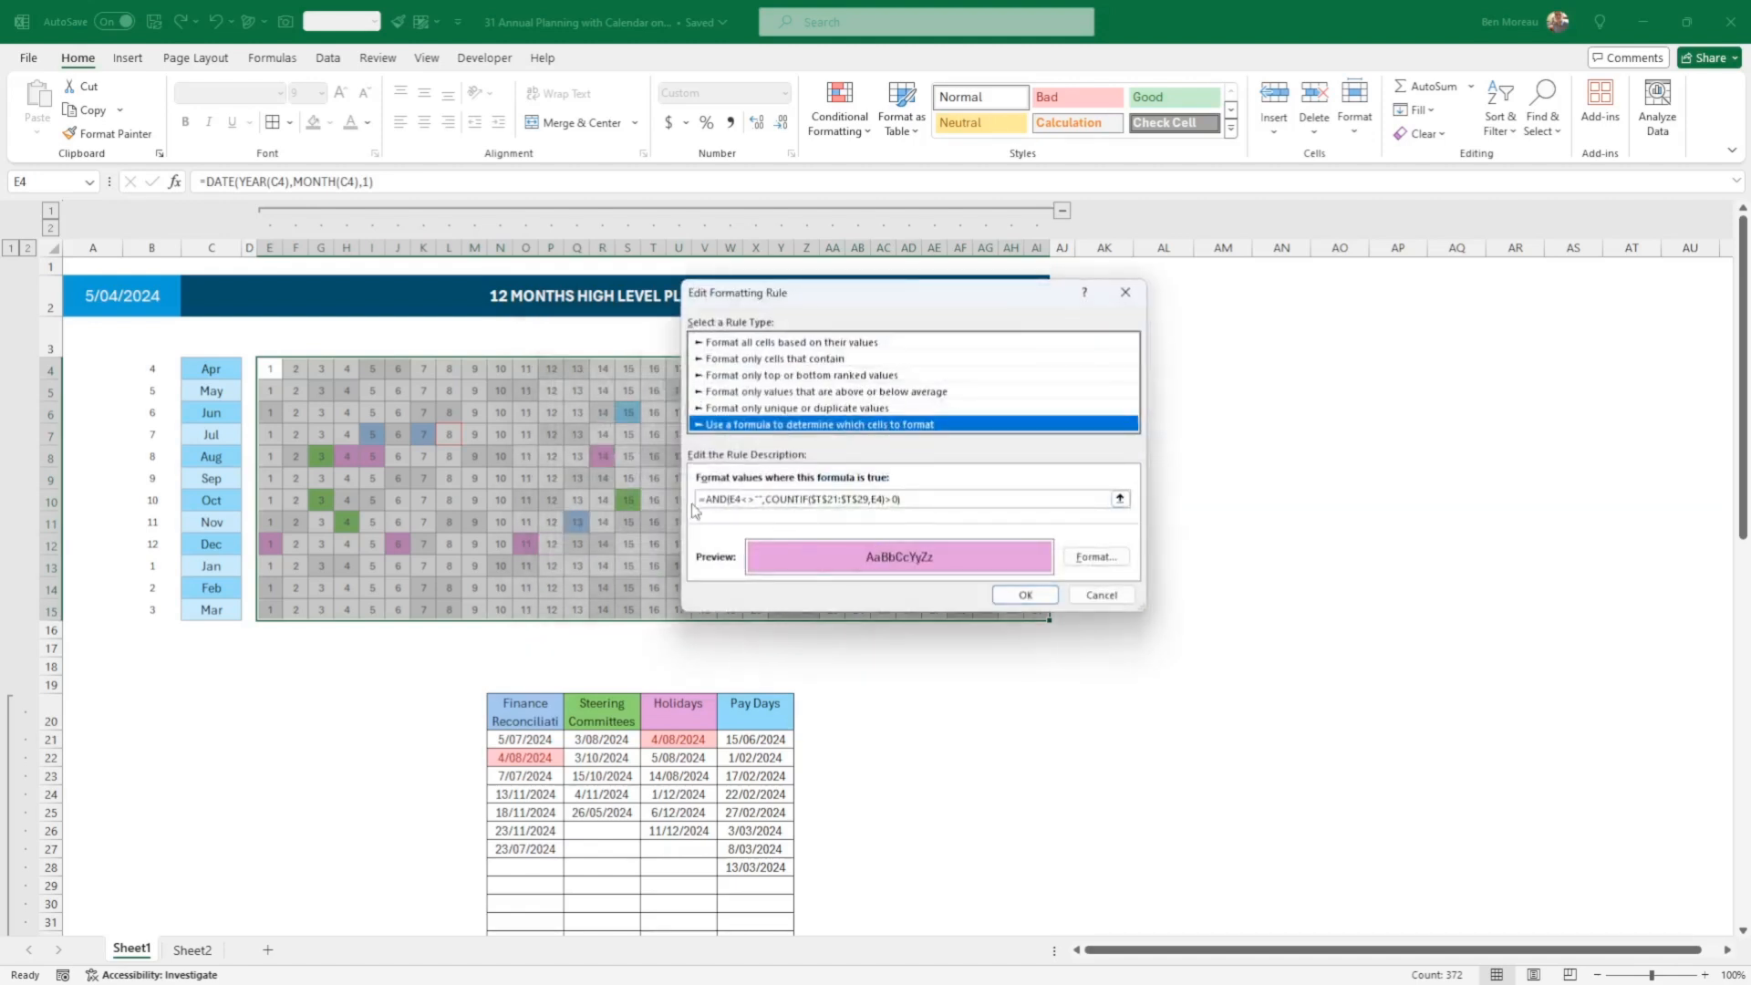
click(910, 500)
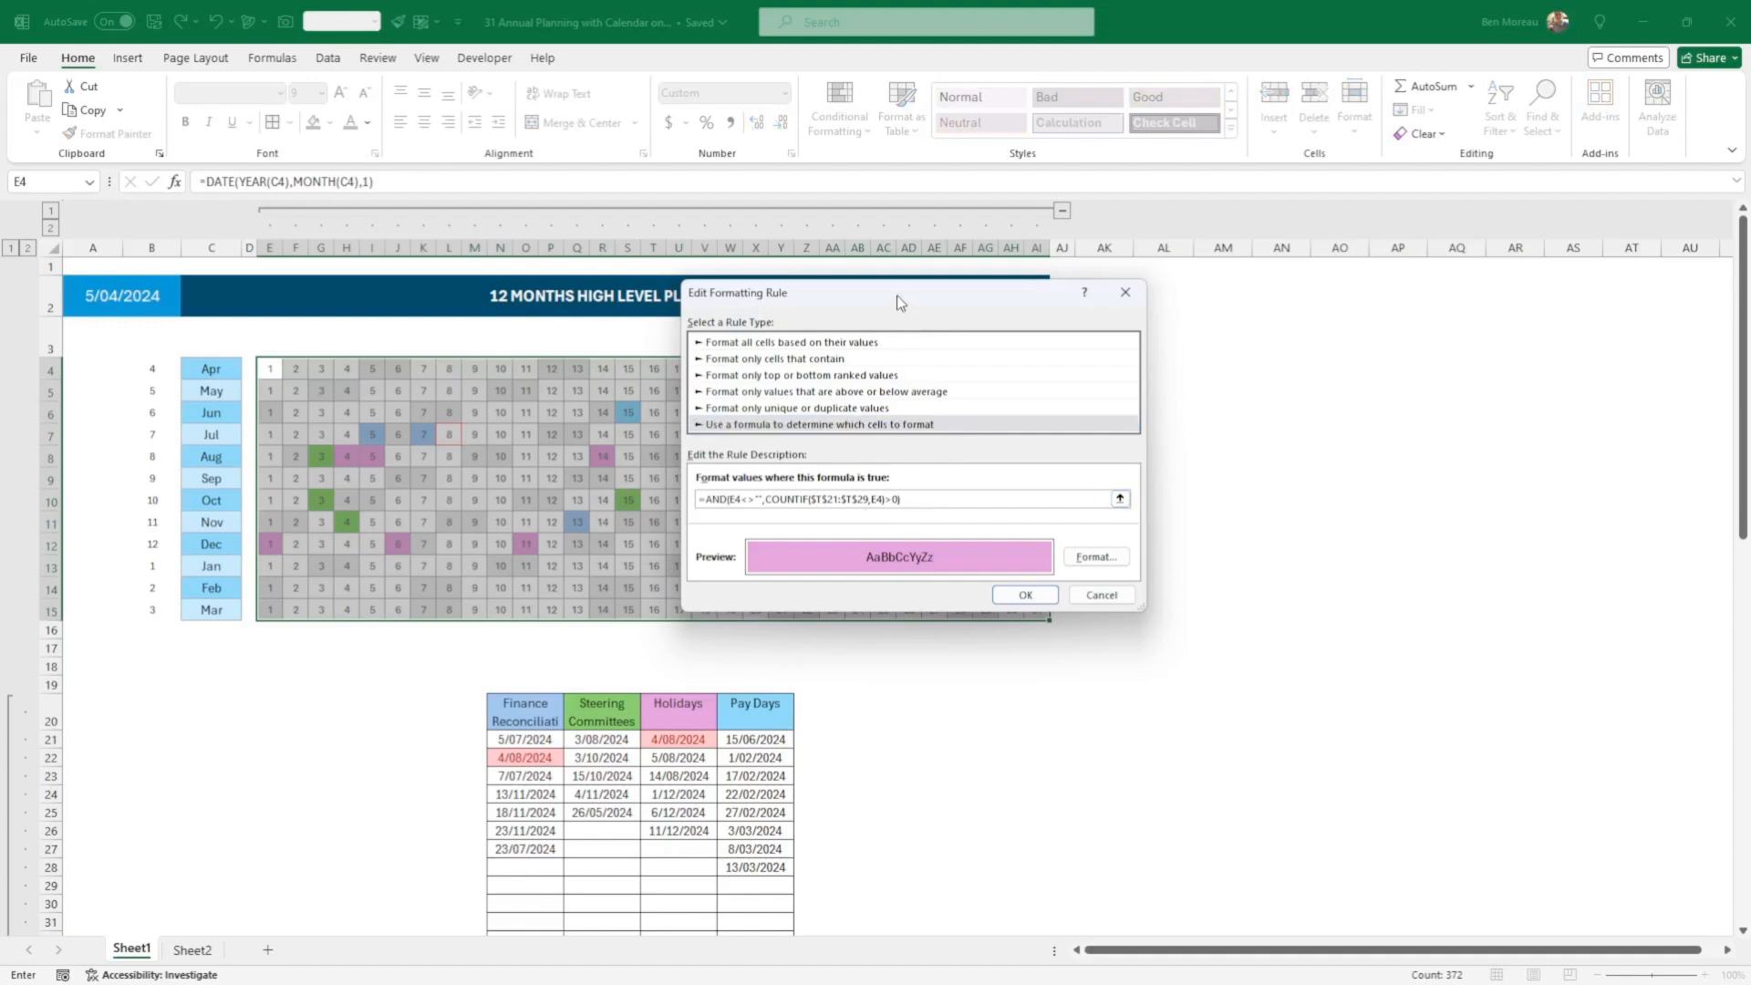
drag(901, 303, 1210, 335)
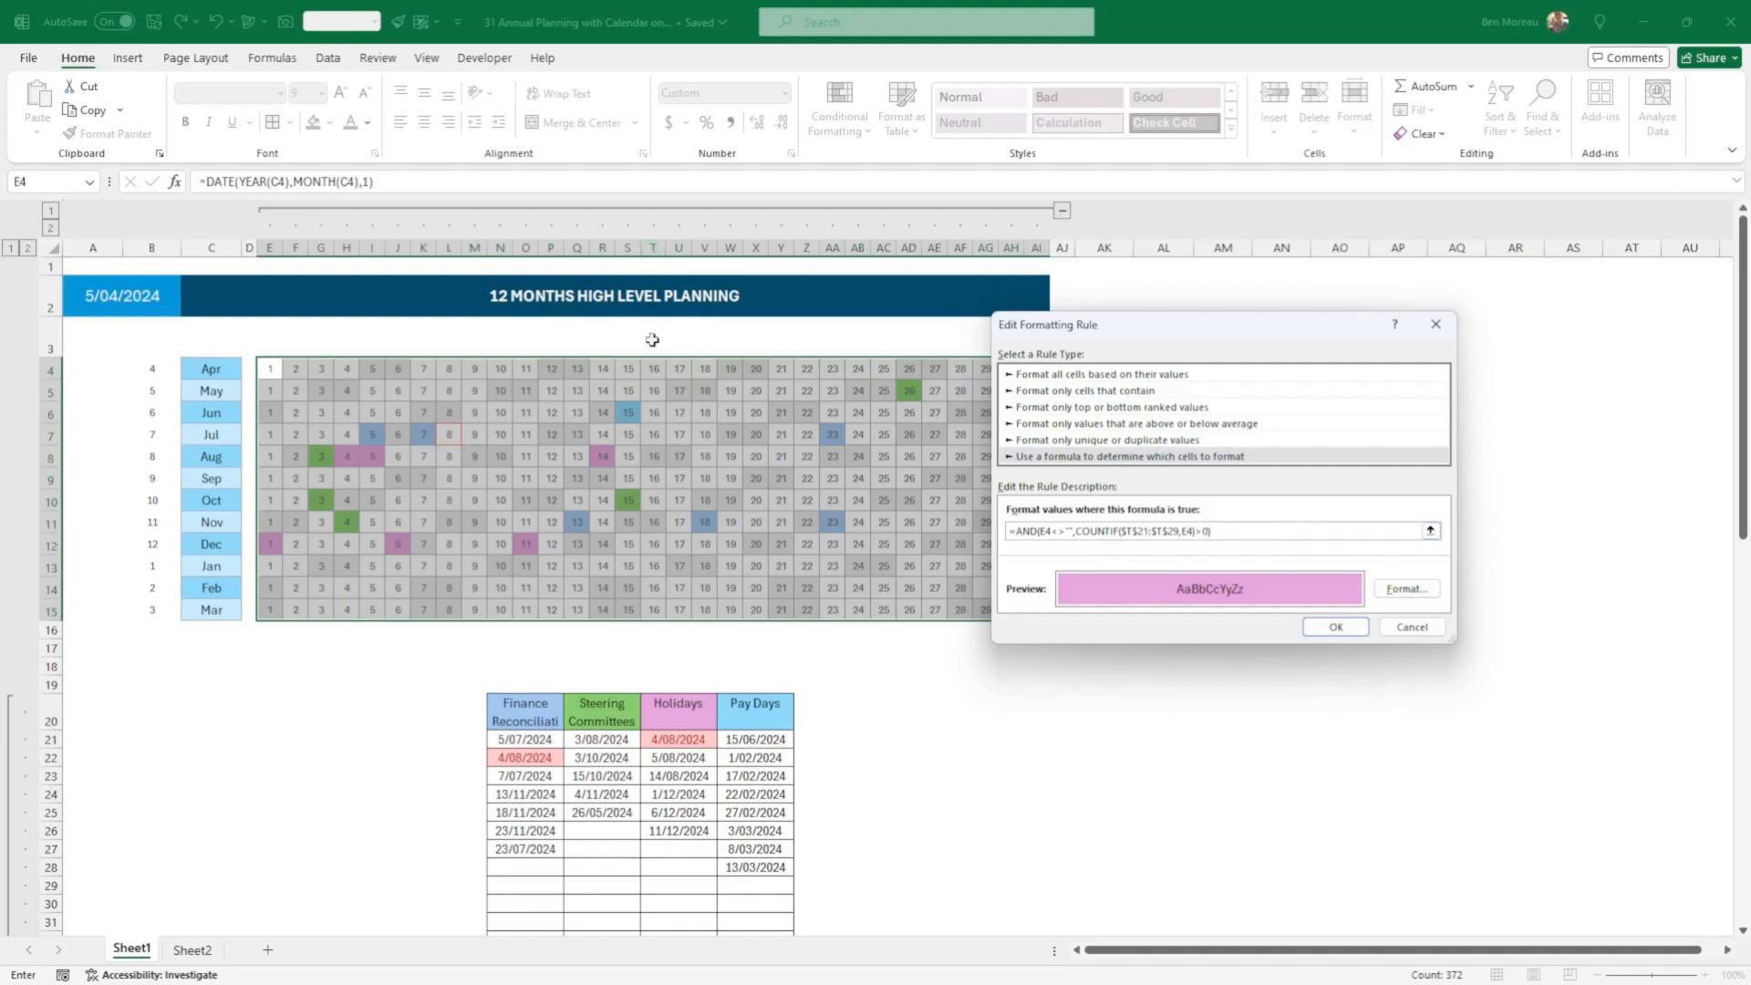
drag(646, 735, 704, 866)
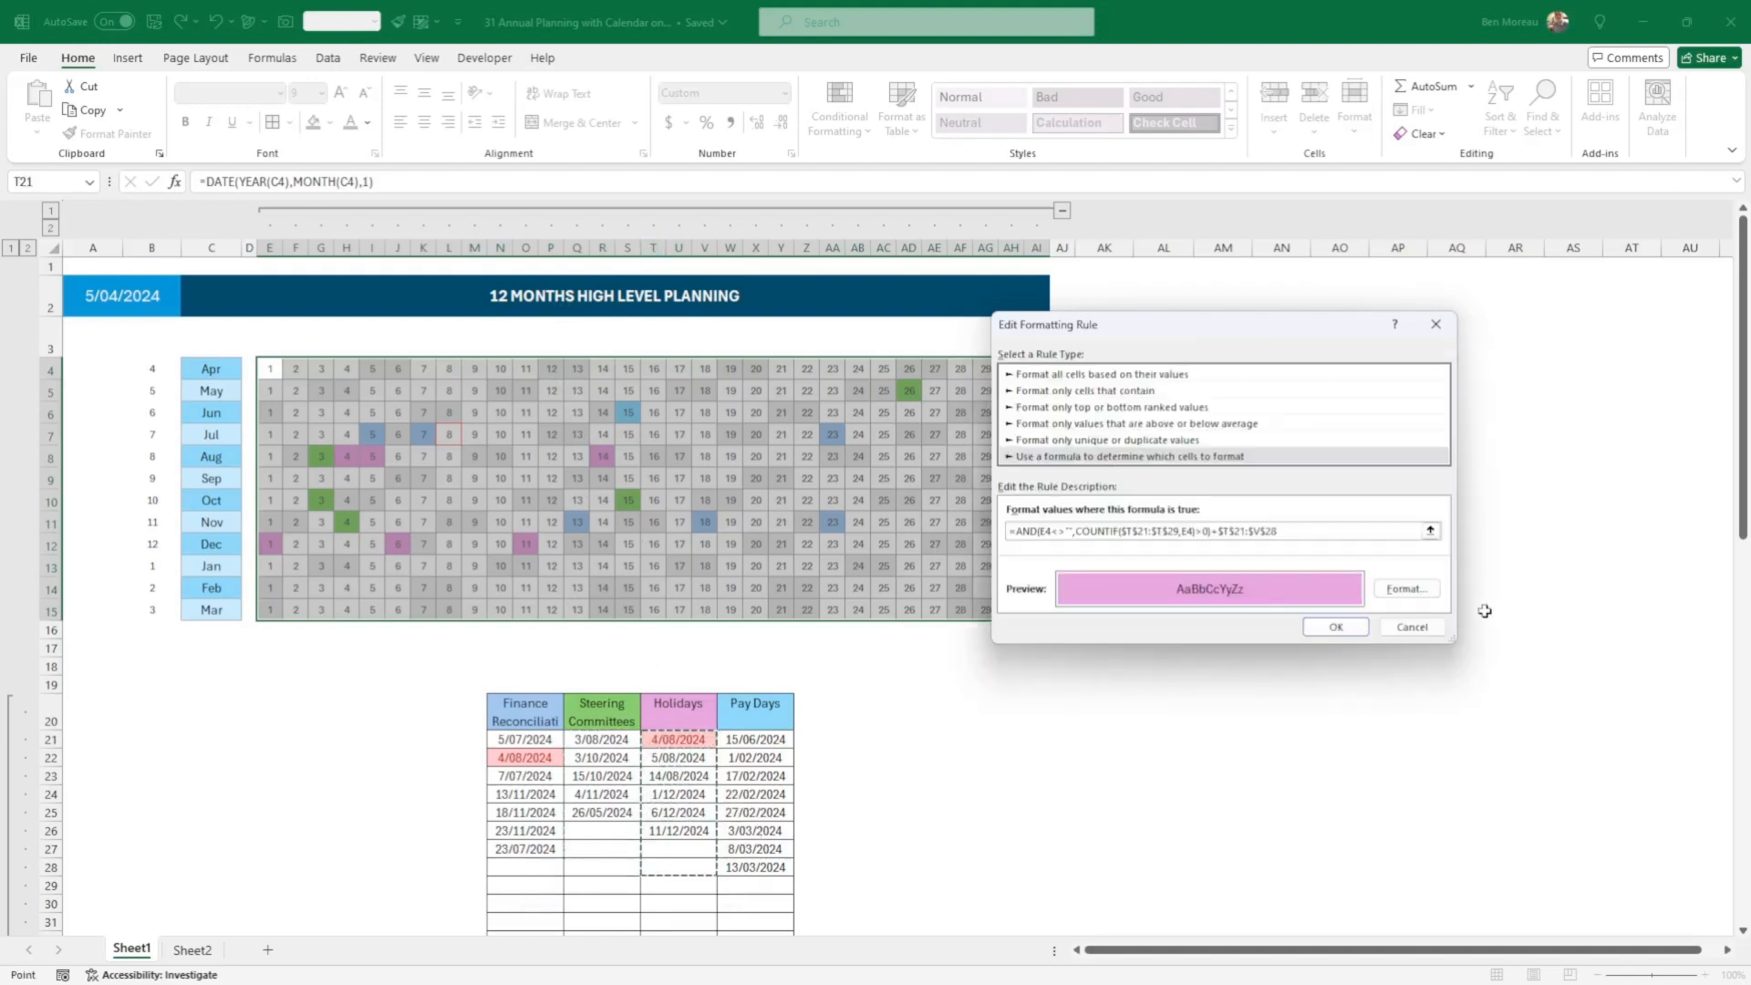
click(1401, 629)
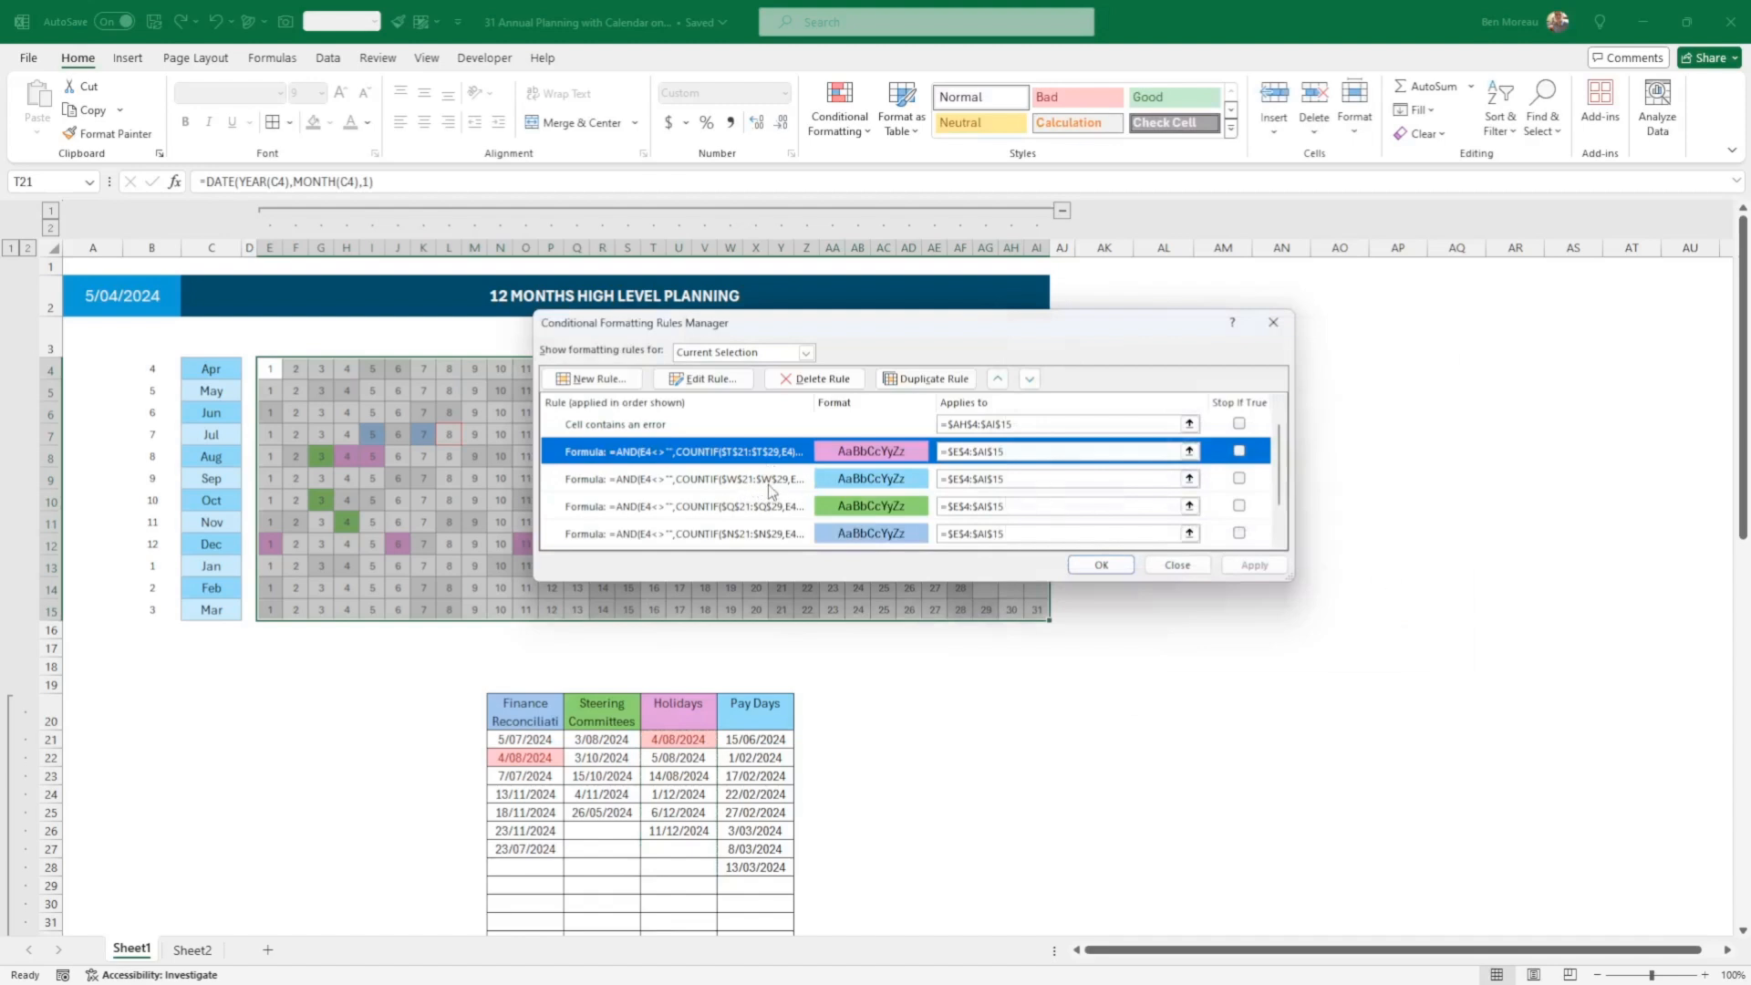
Step: Examine the light blue Pay Days rule's COUNTIF formula, close the rule list and deselect the calendar grid
click(768, 480)
click(711, 379)
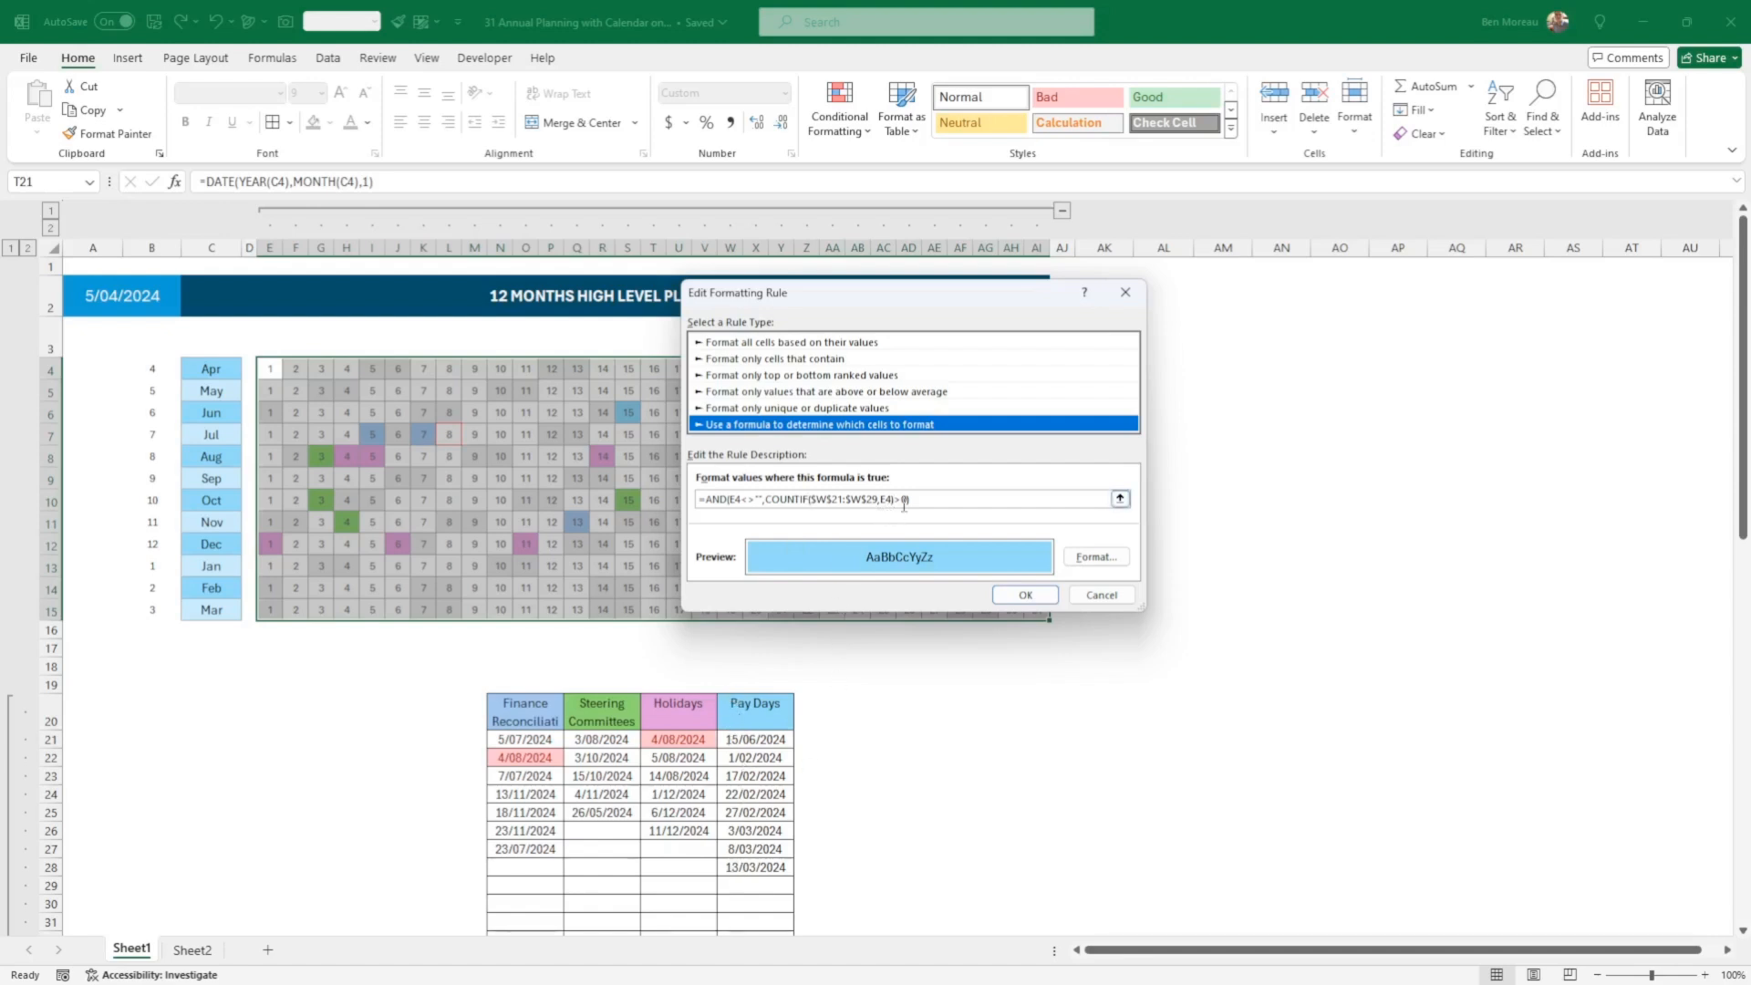
click(1025, 594)
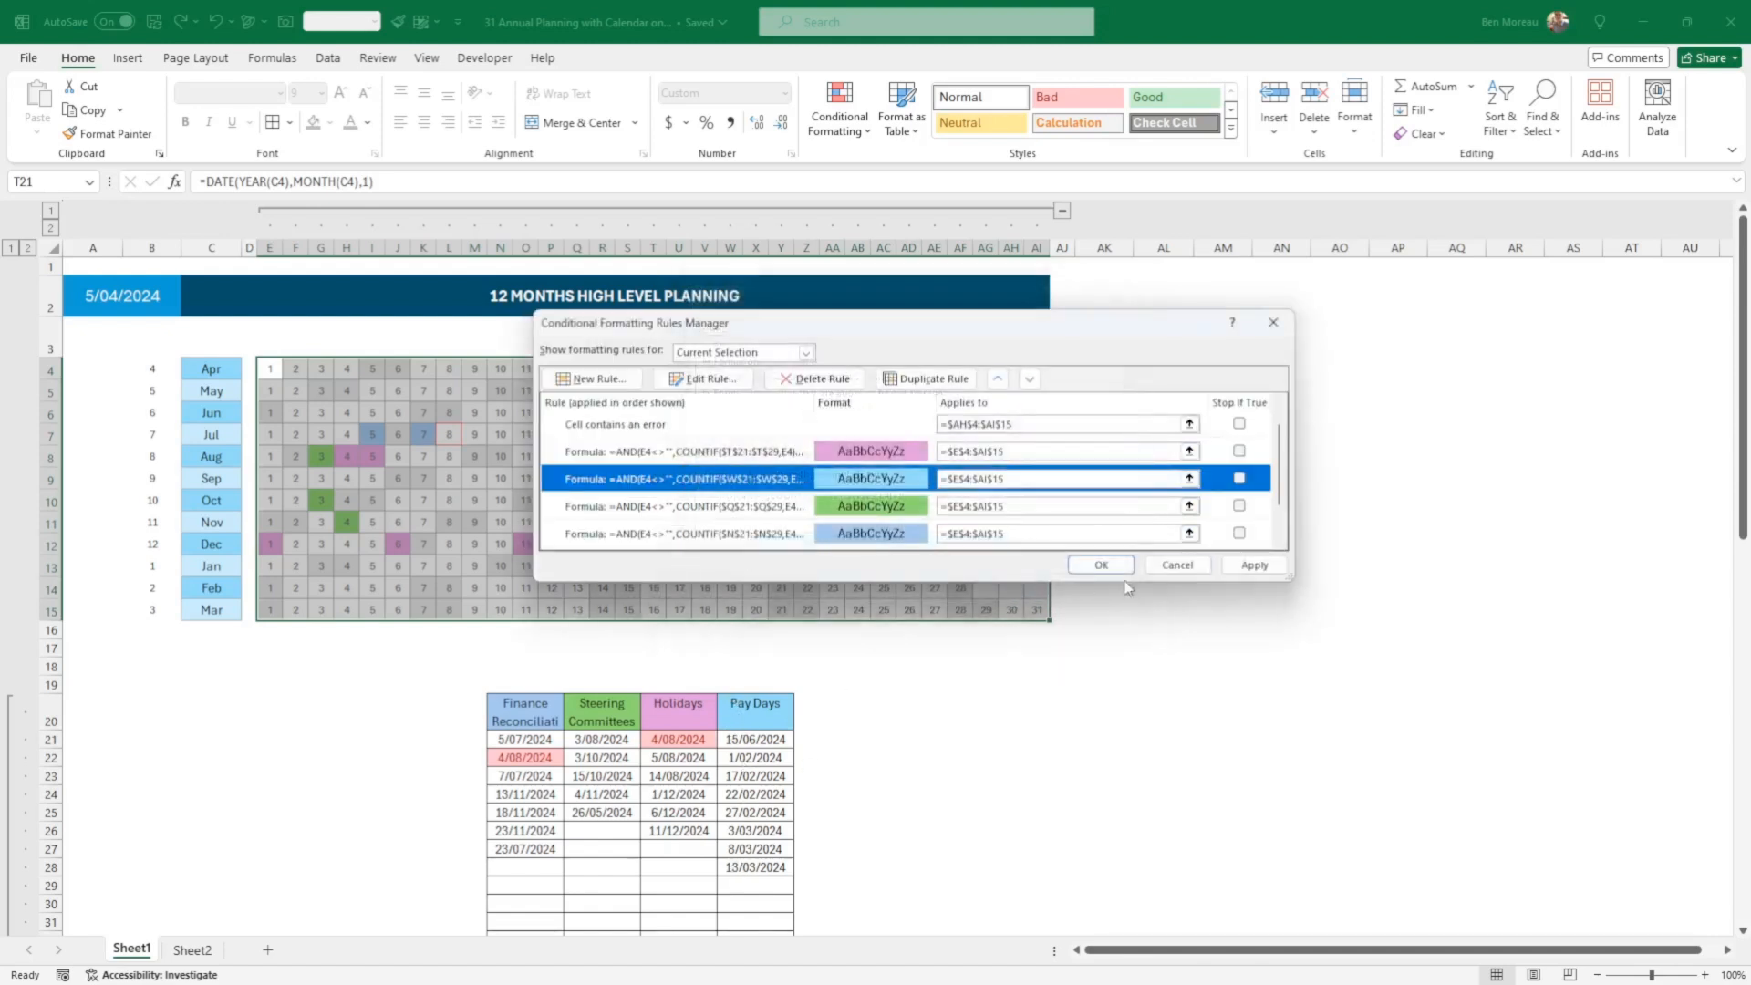
click(1237, 566)
click(1080, 566)
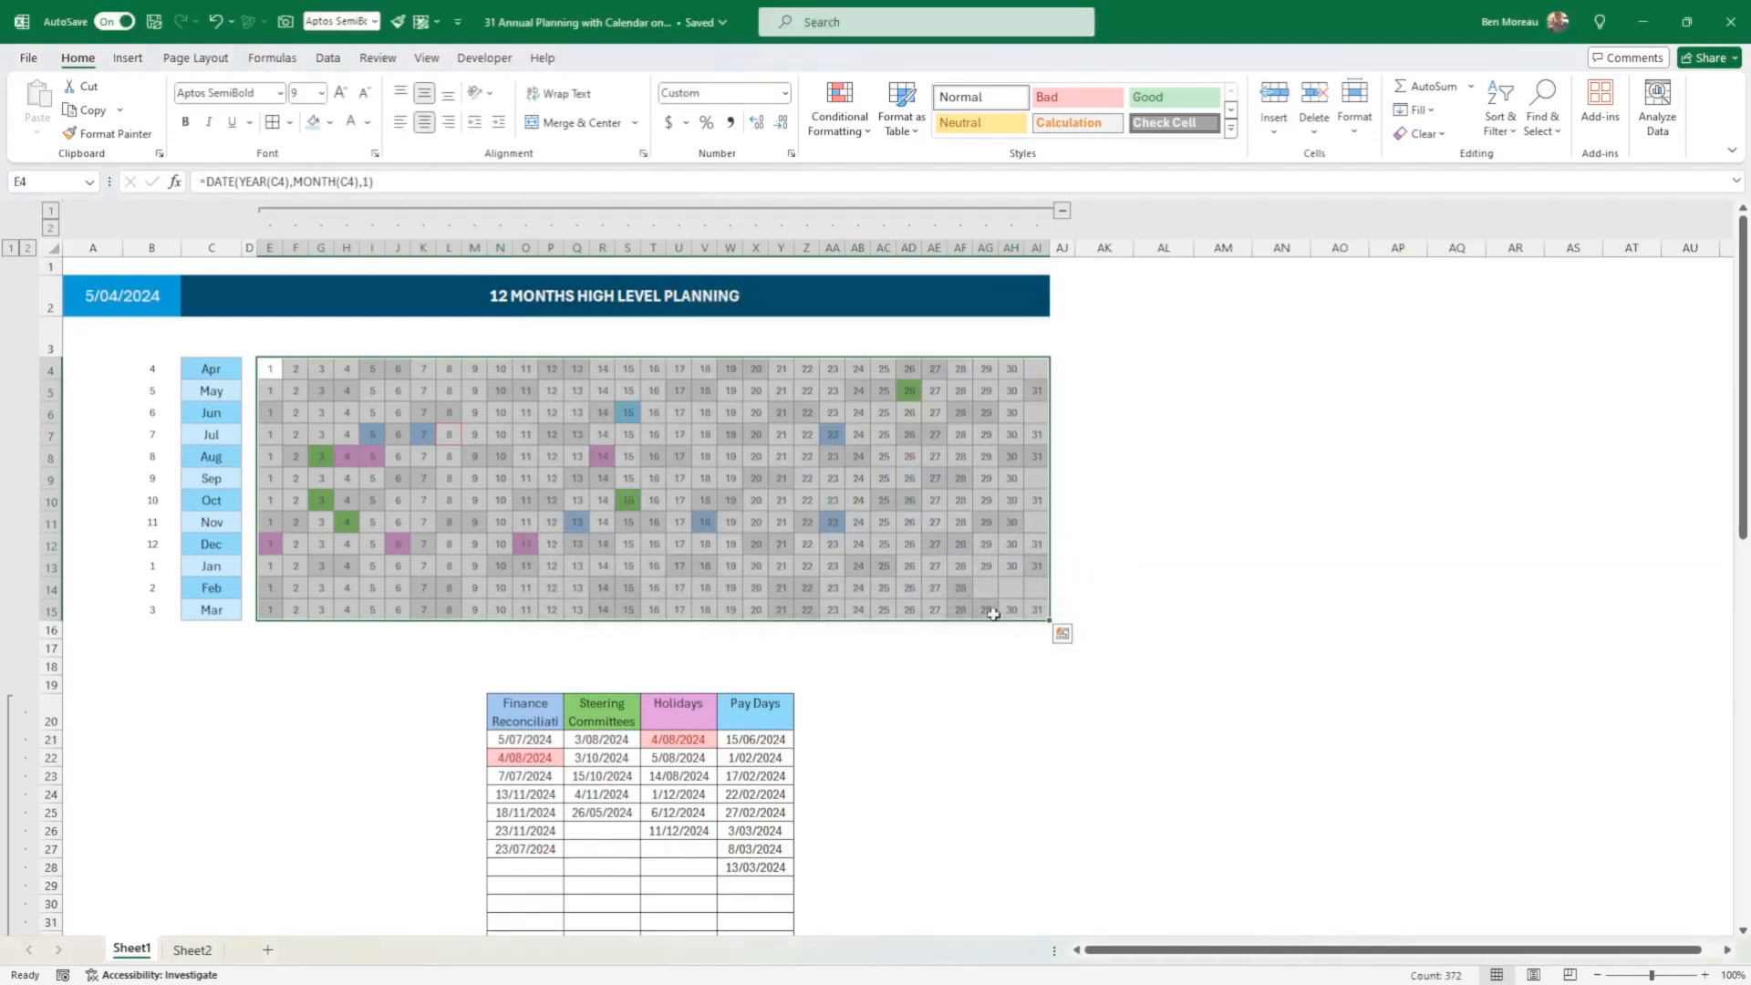
click(1000, 632)
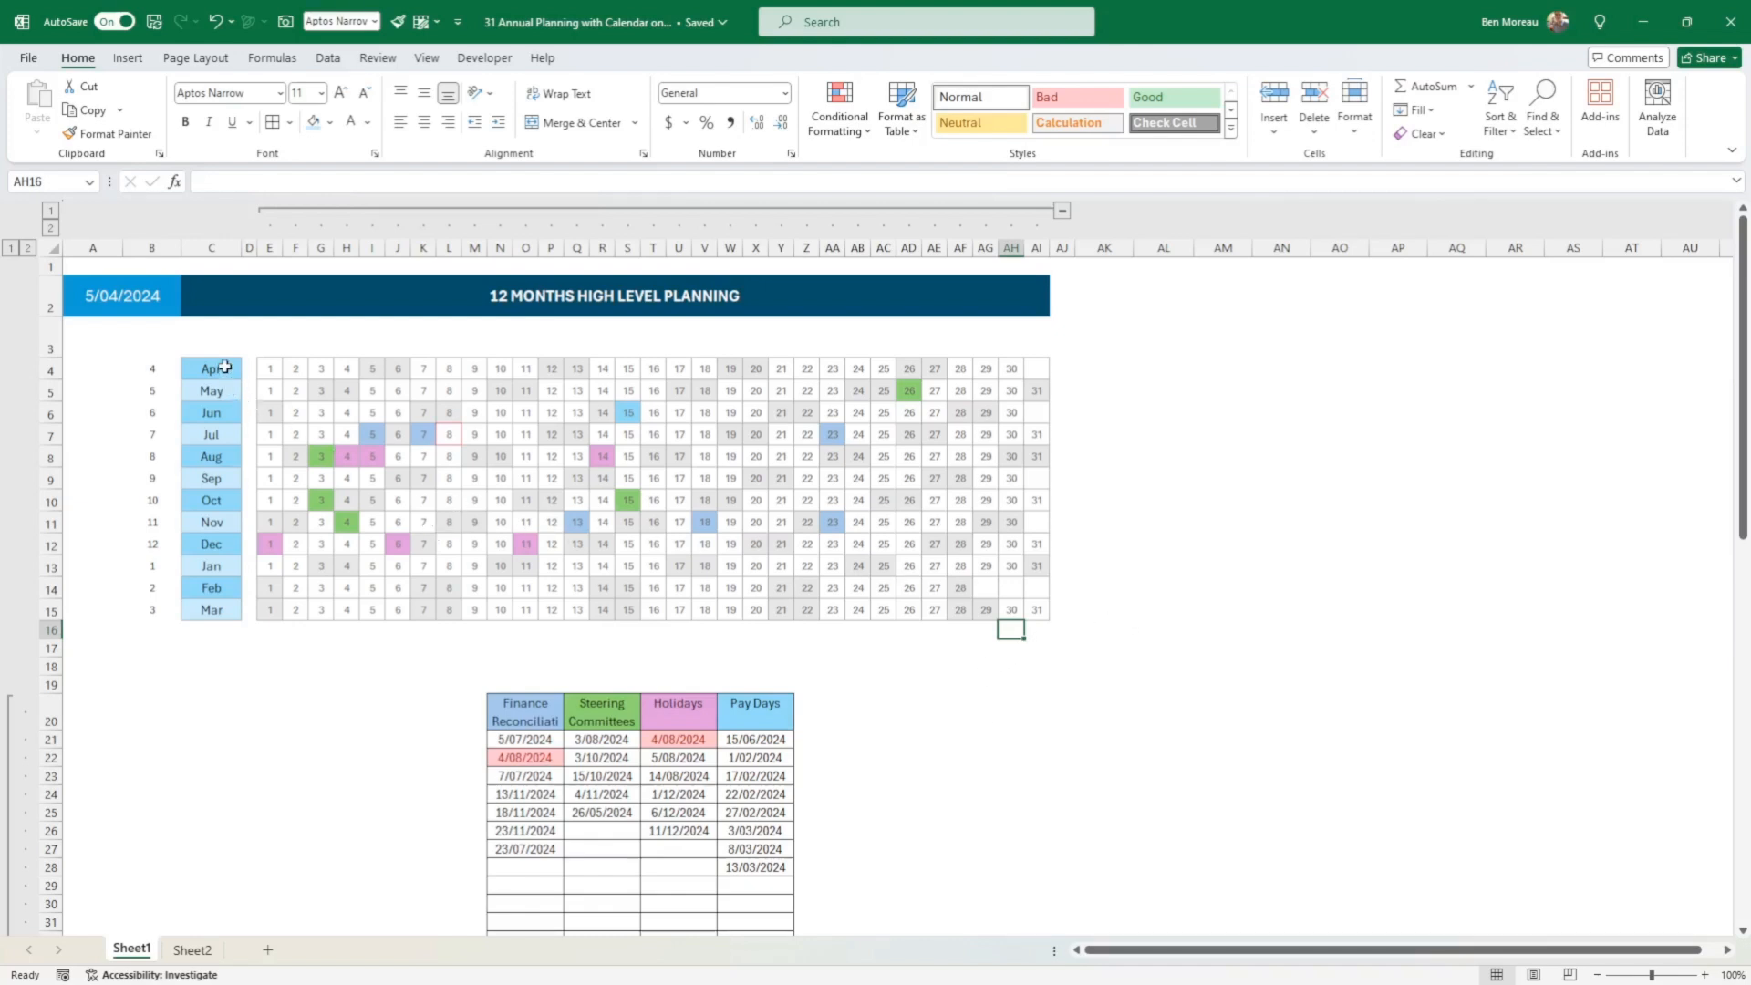
Step: Apply grey outline and inside borders to the month name cells C4:C15
drag(224, 366, 219, 609)
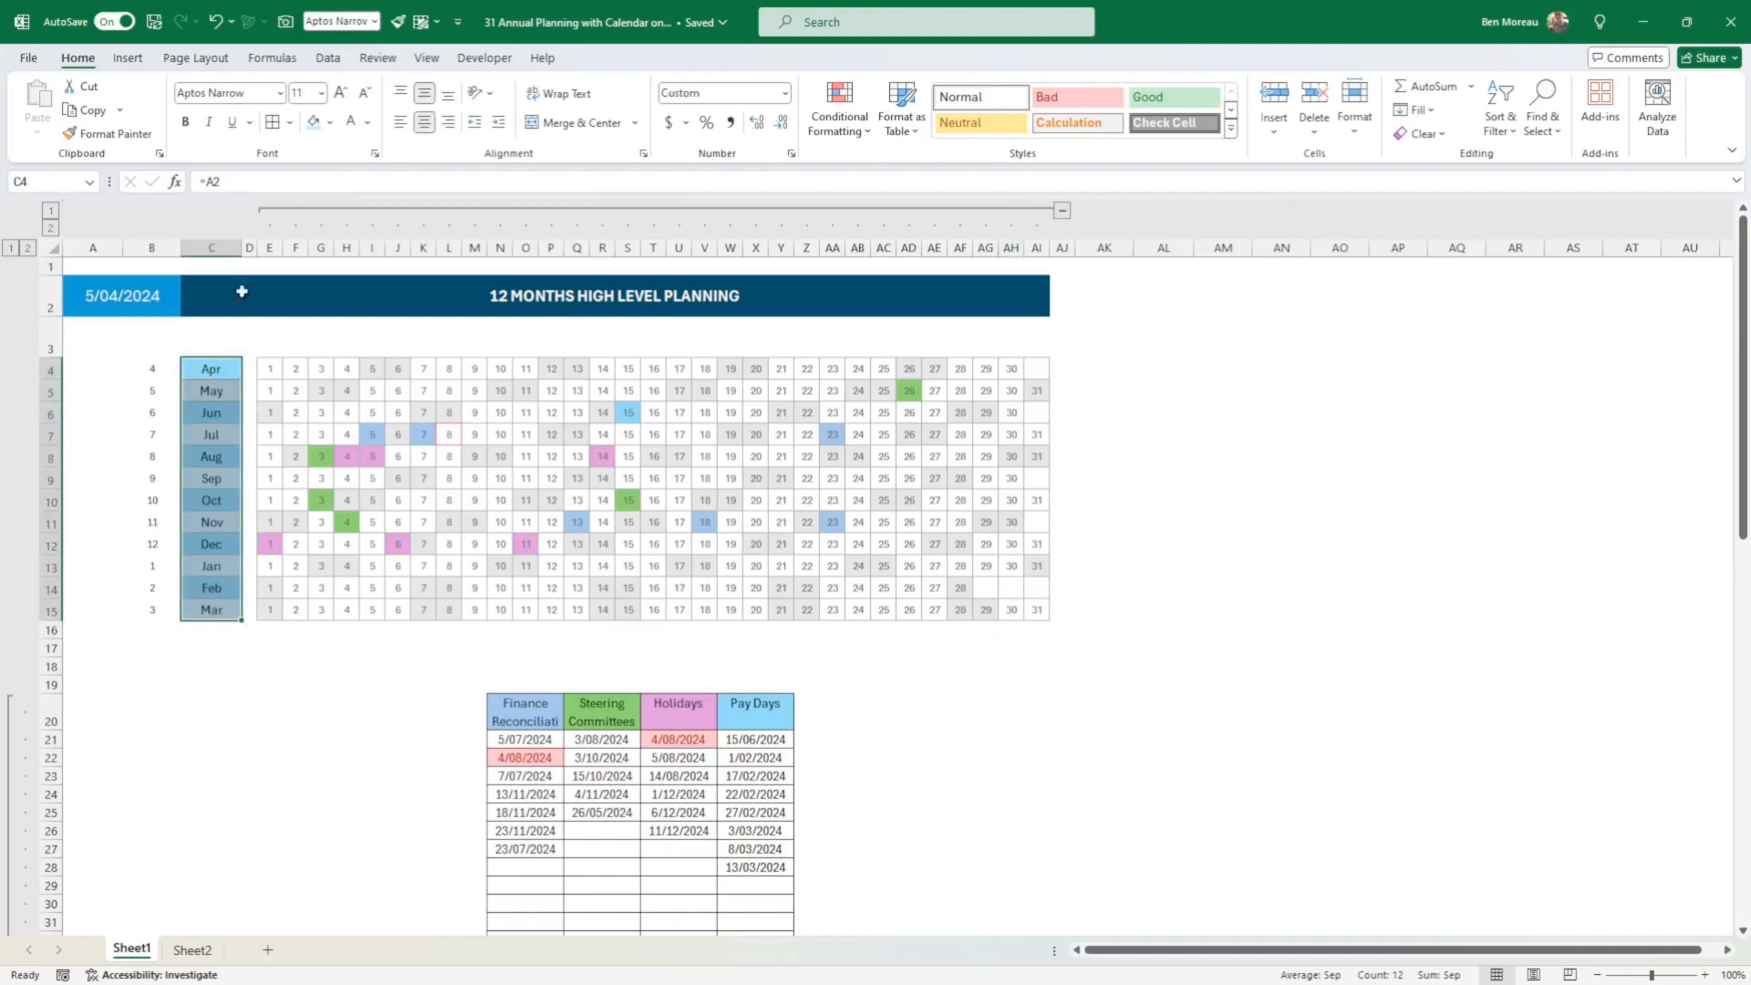
click(290, 122)
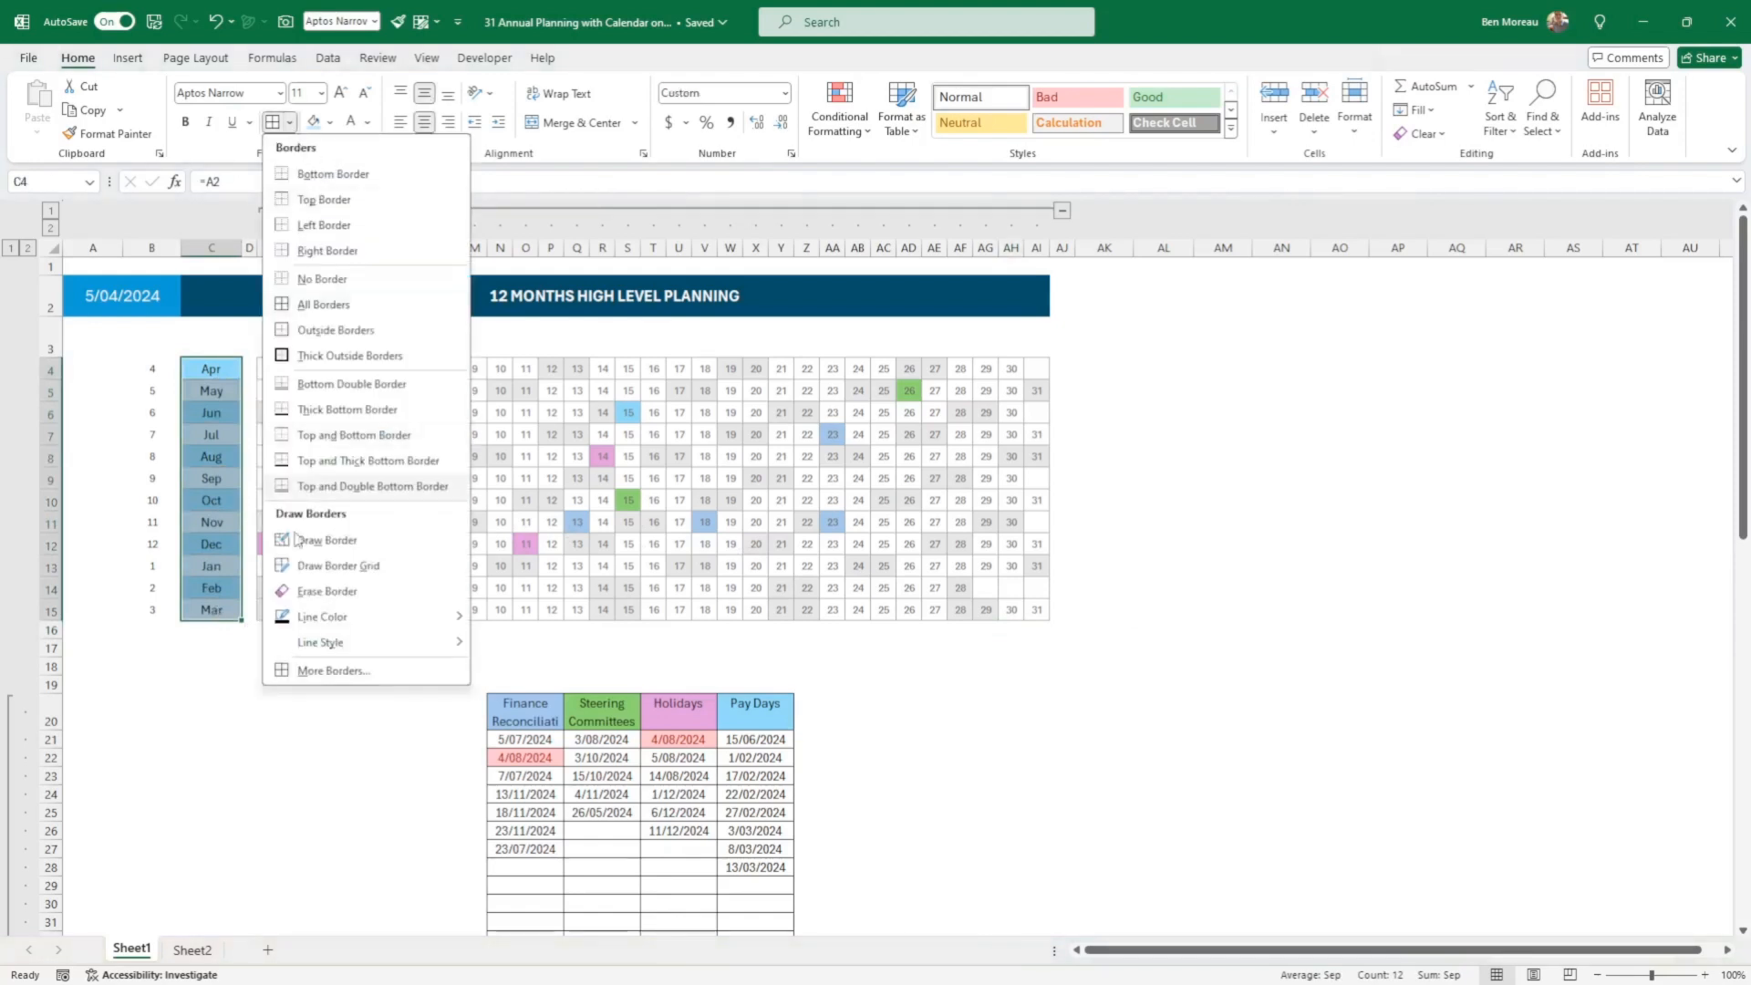
click(321, 675)
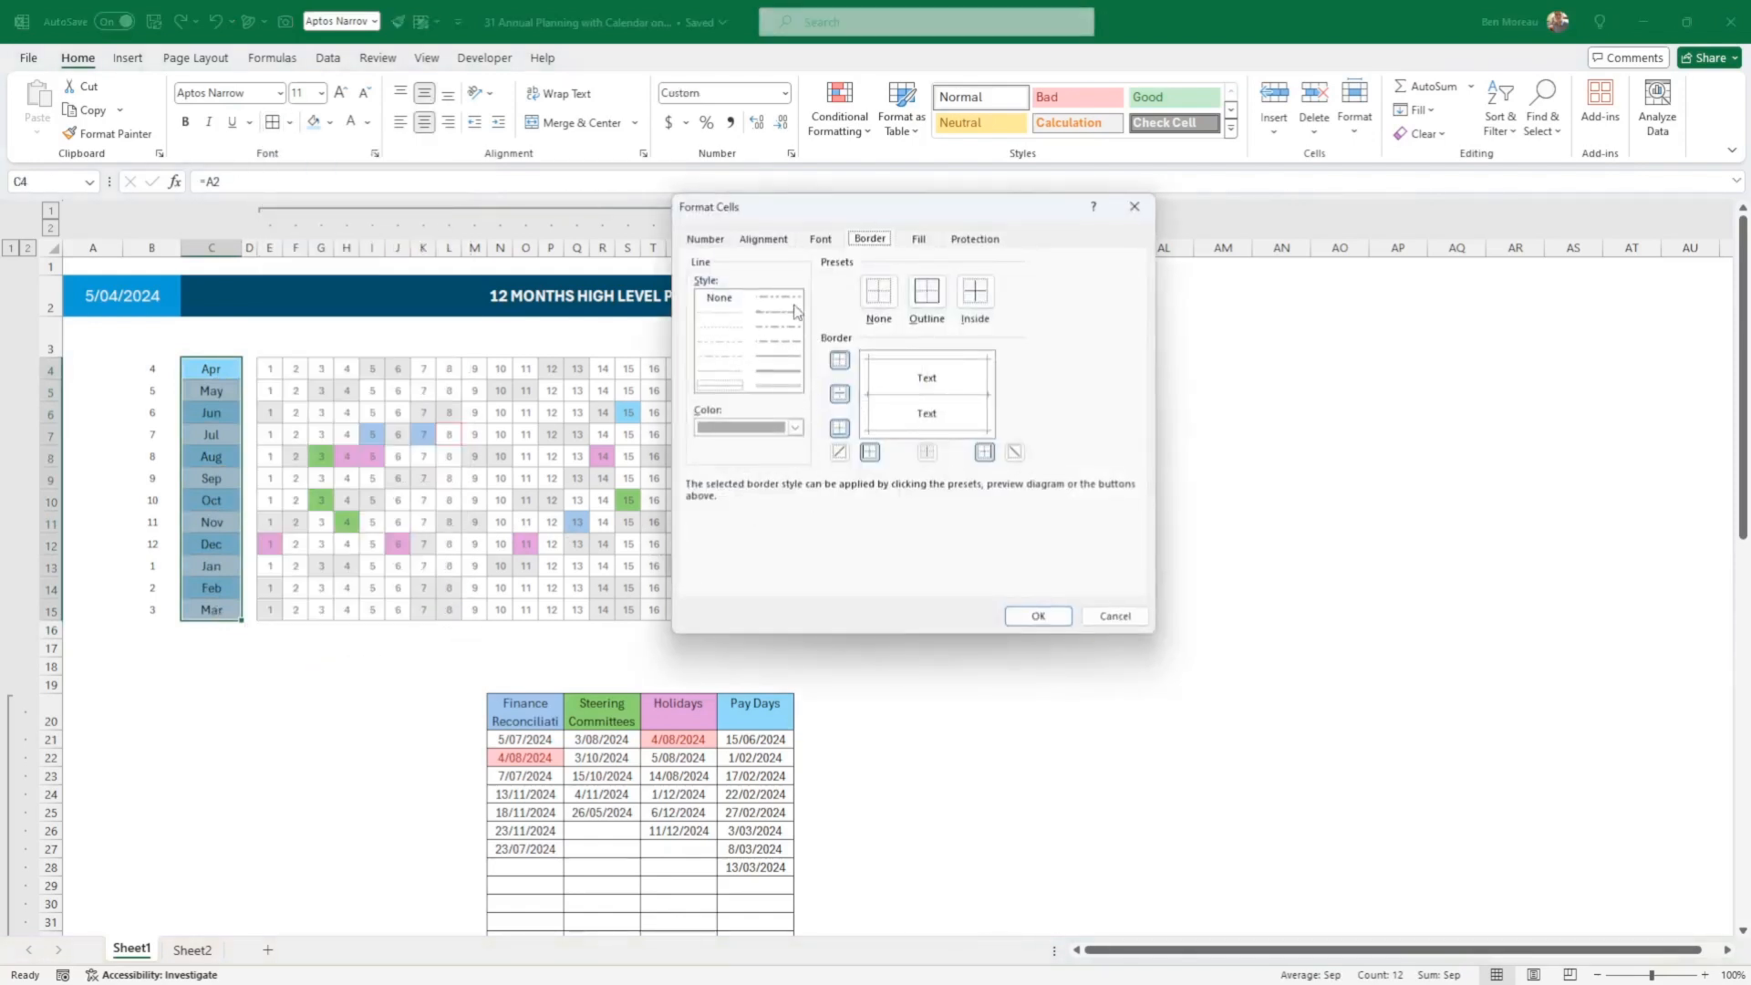
click(784, 429)
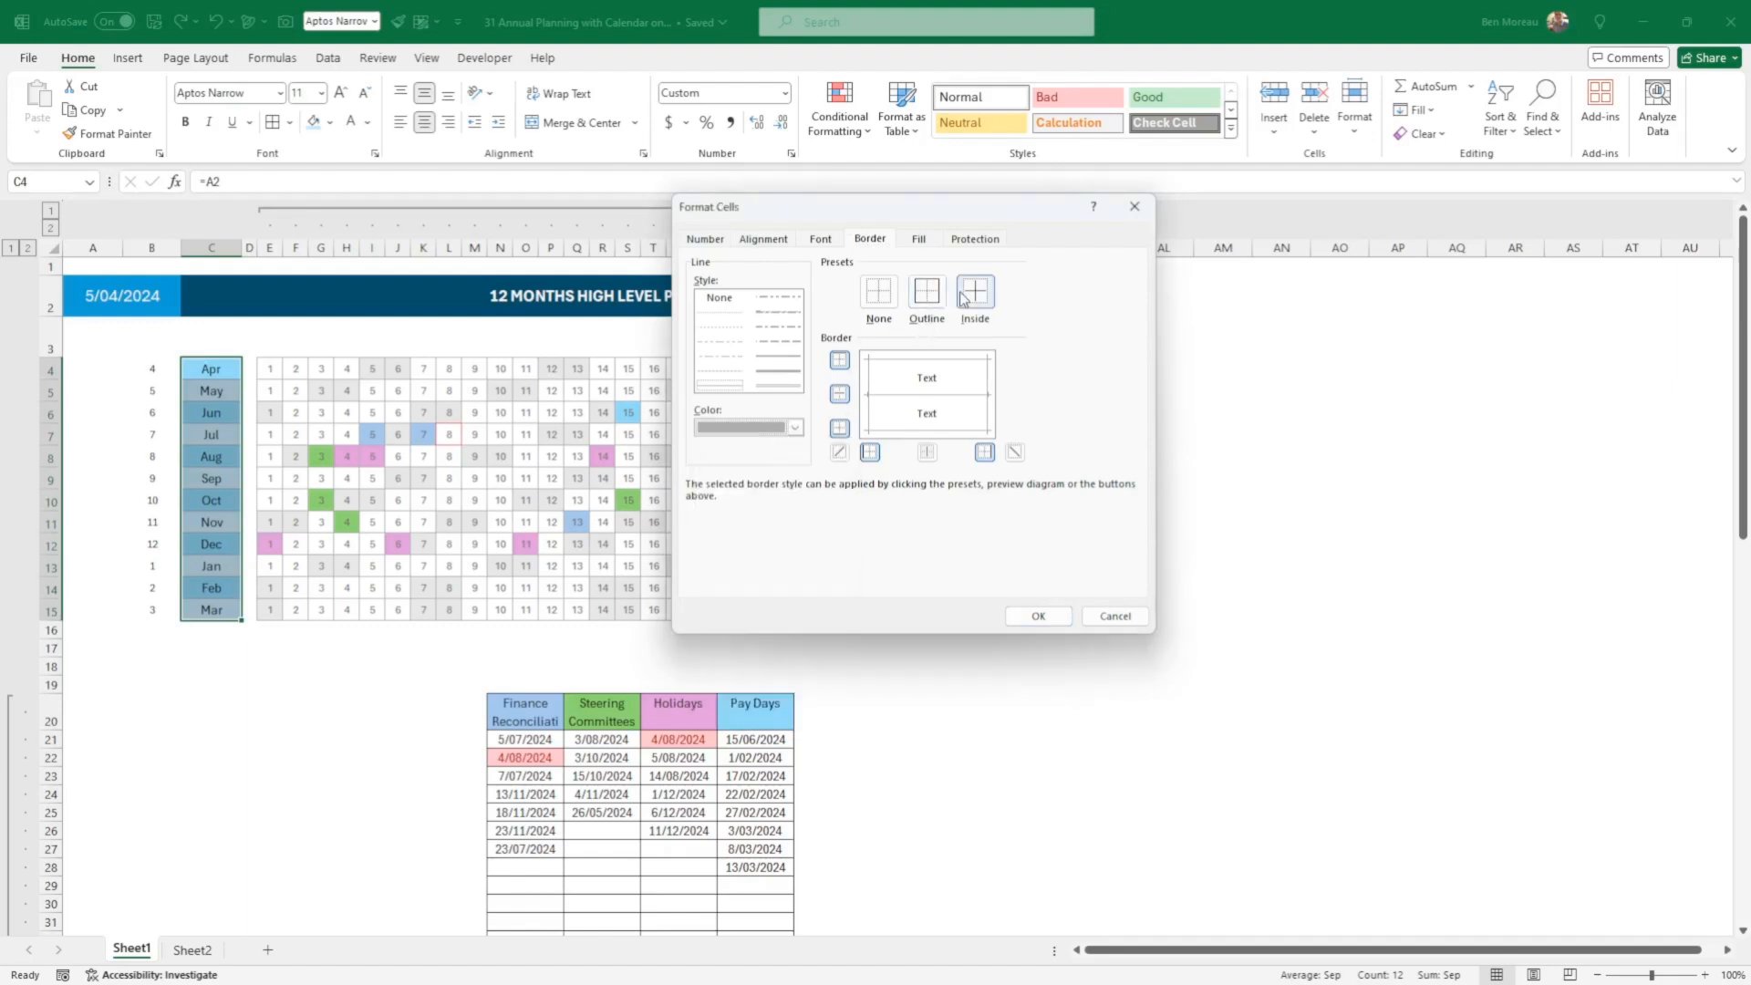
click(1038, 617)
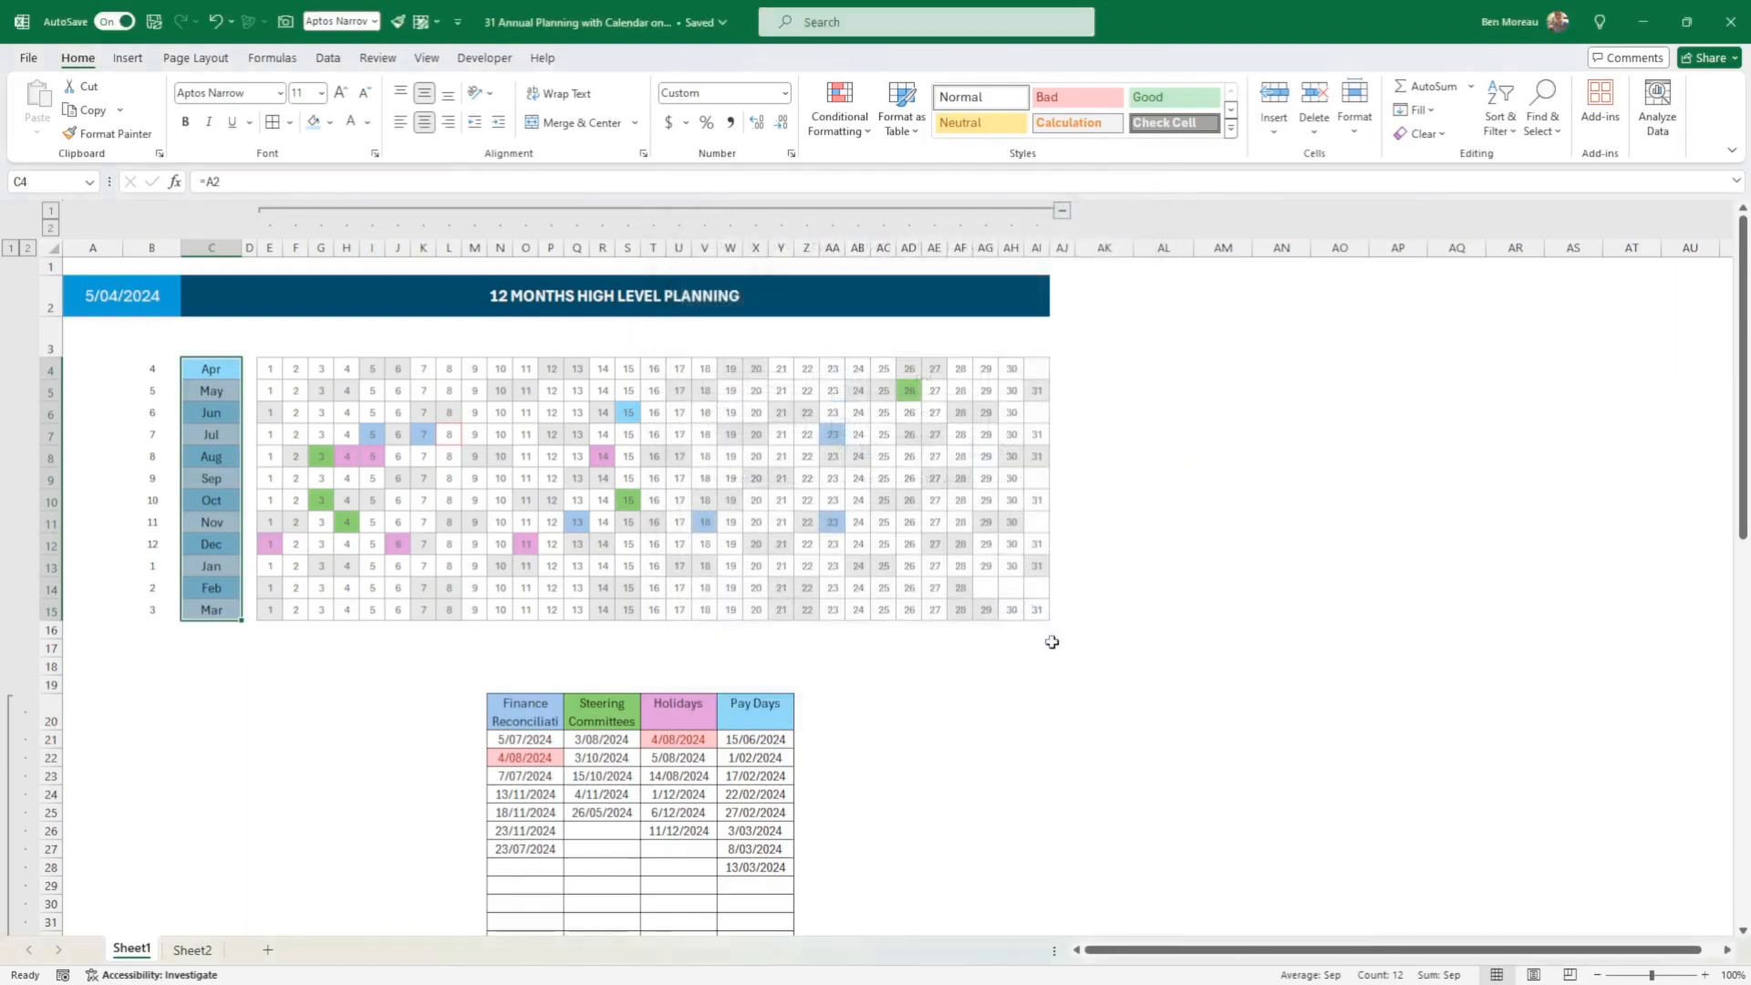
click(202, 364)
drag(202, 364, 204, 616)
drag(266, 367, 1026, 608)
click(1147, 607)
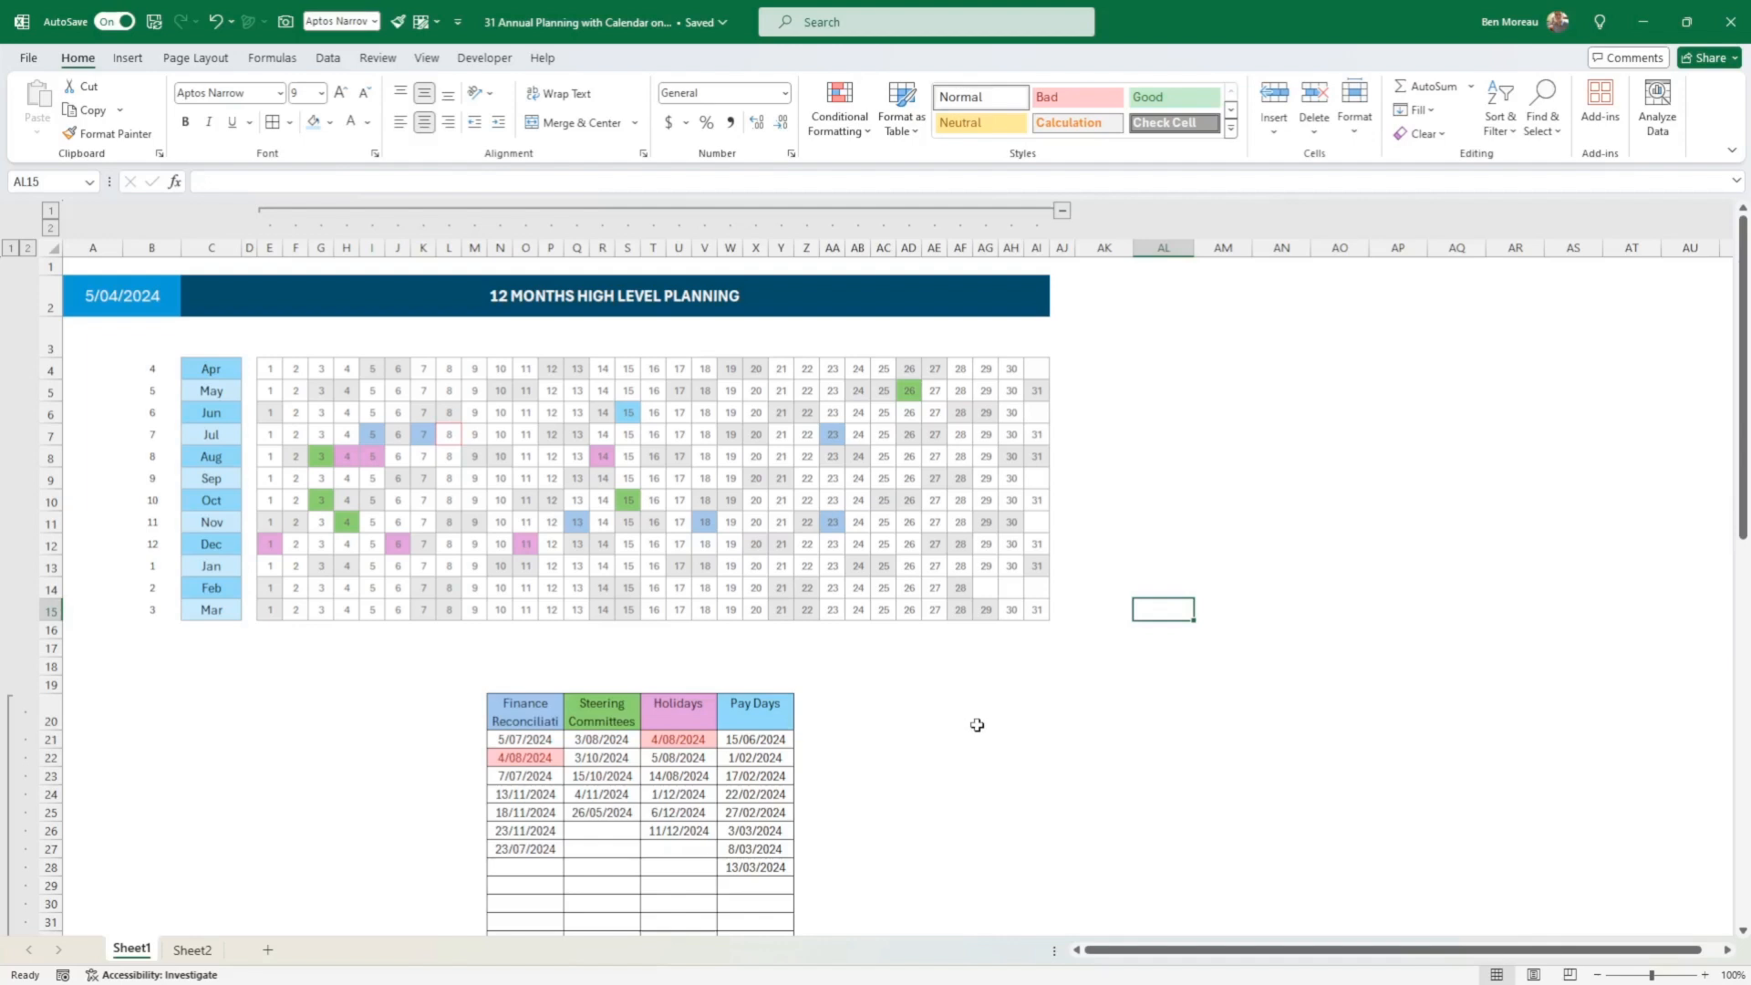
click(210, 368)
drag(210, 368, 221, 607)
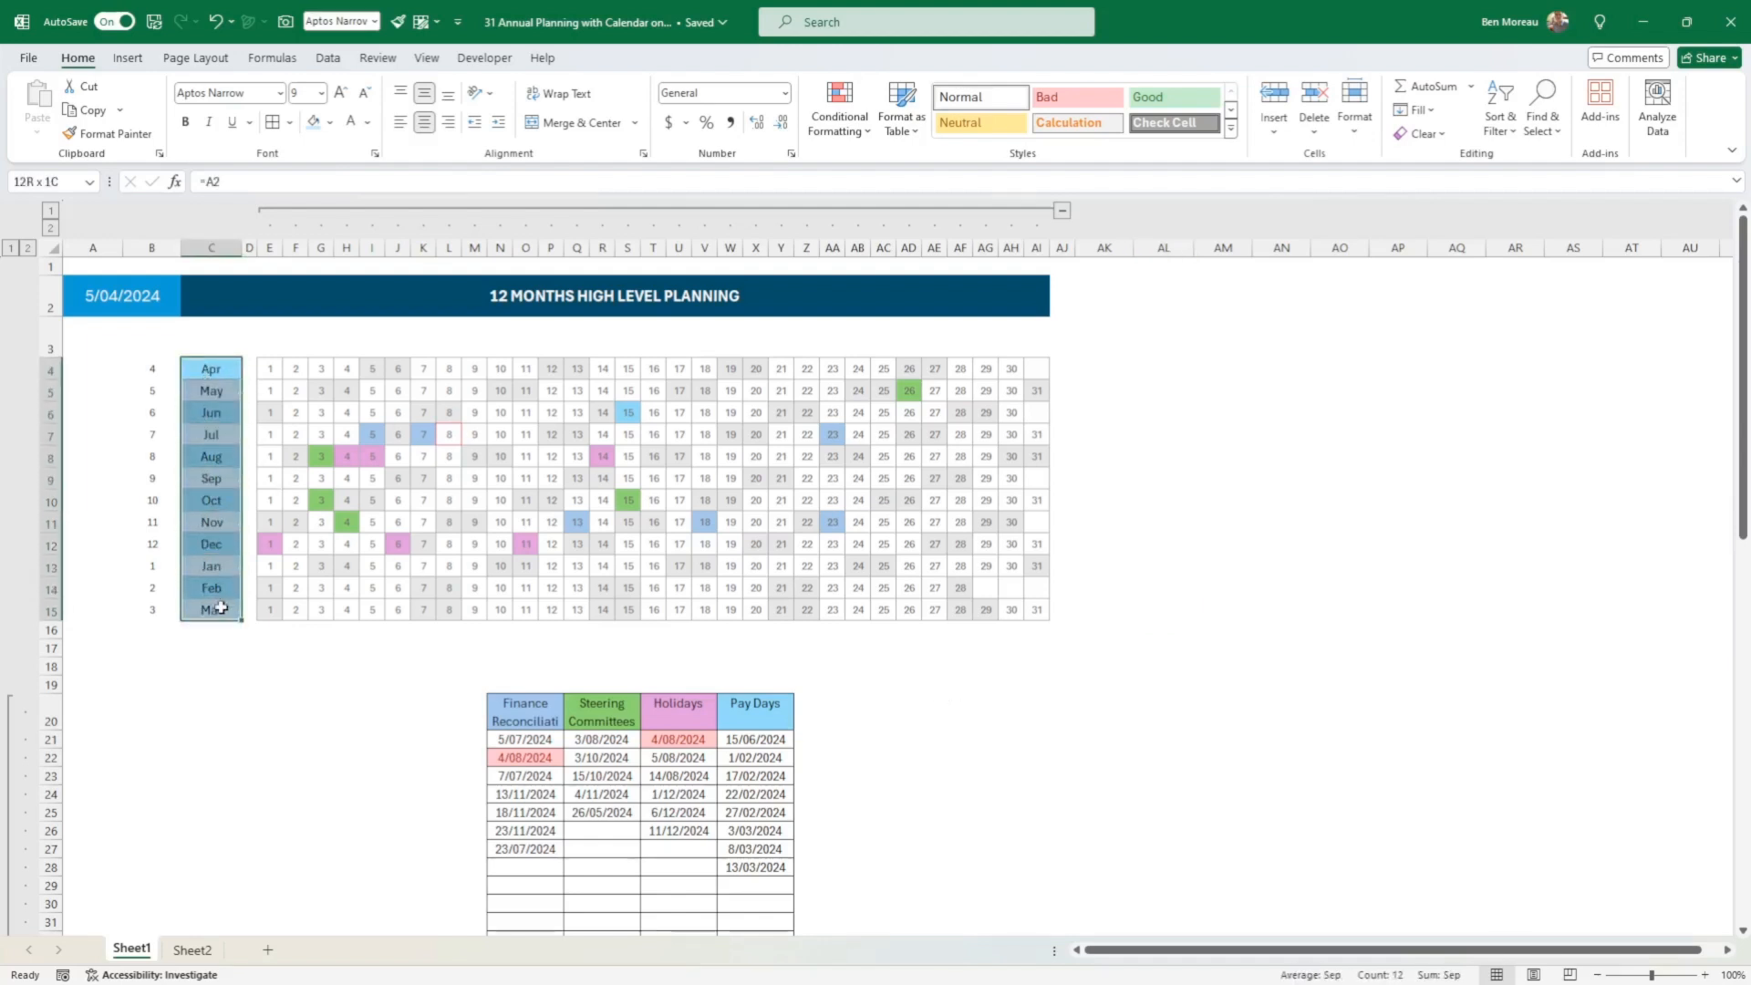
click(292, 704)
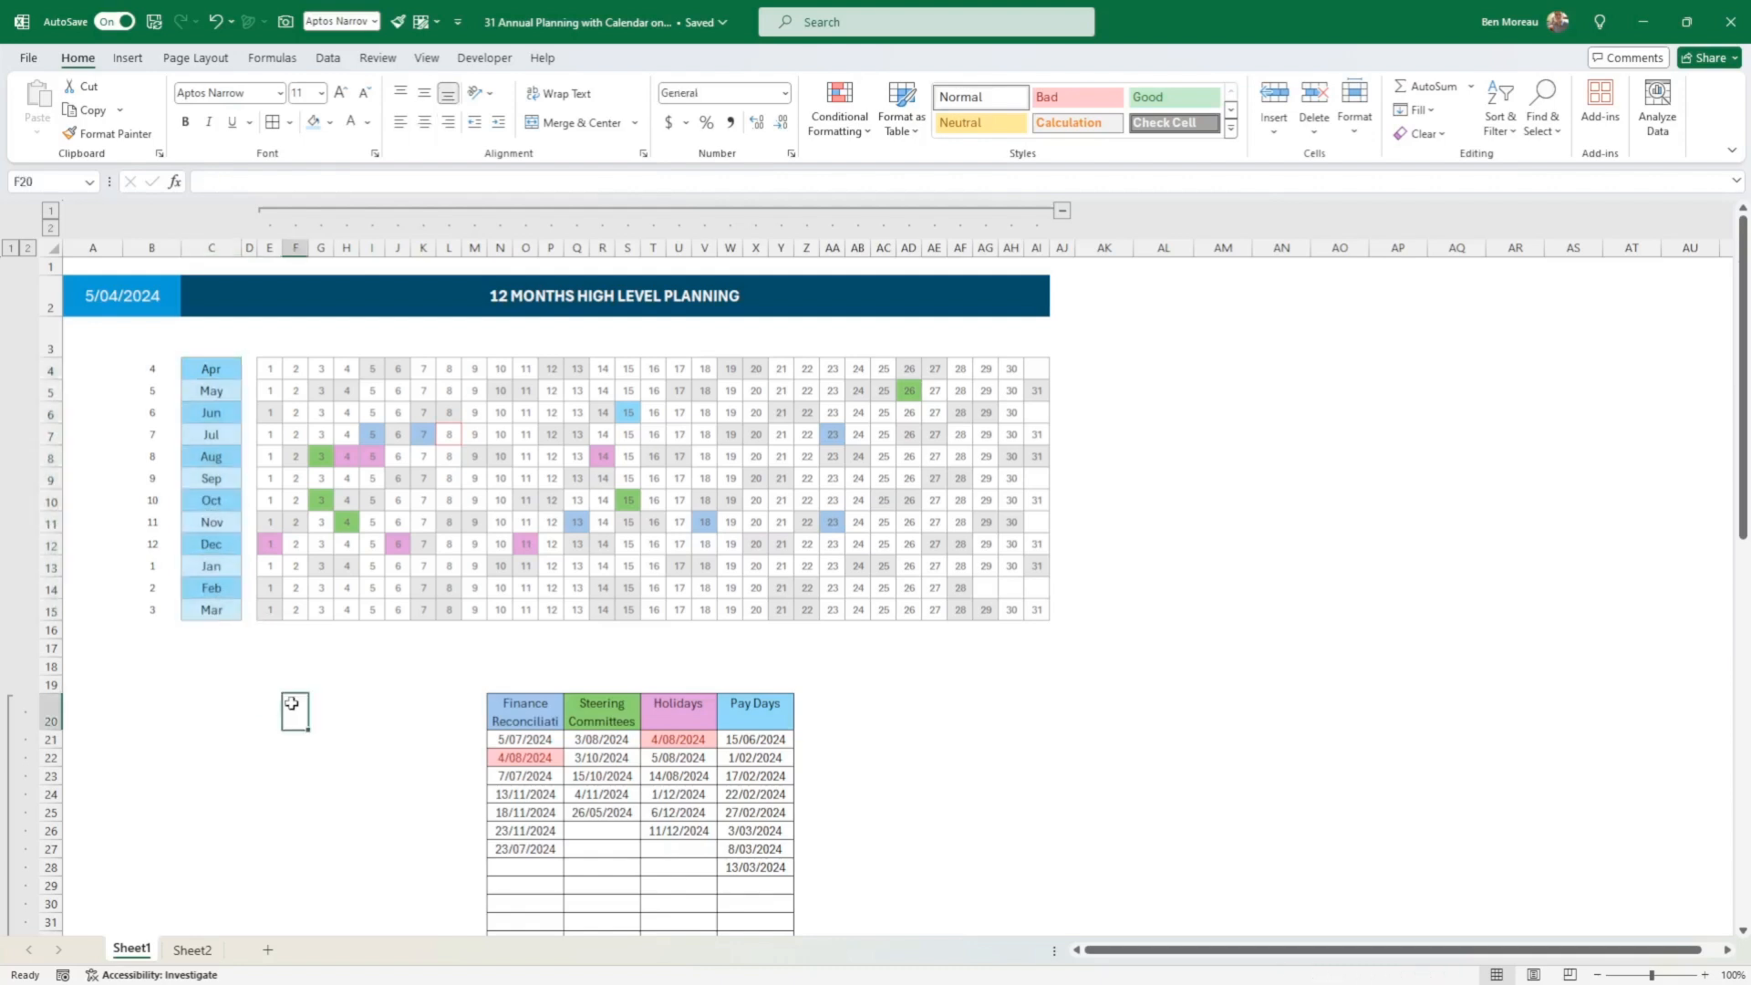
click(194, 702)
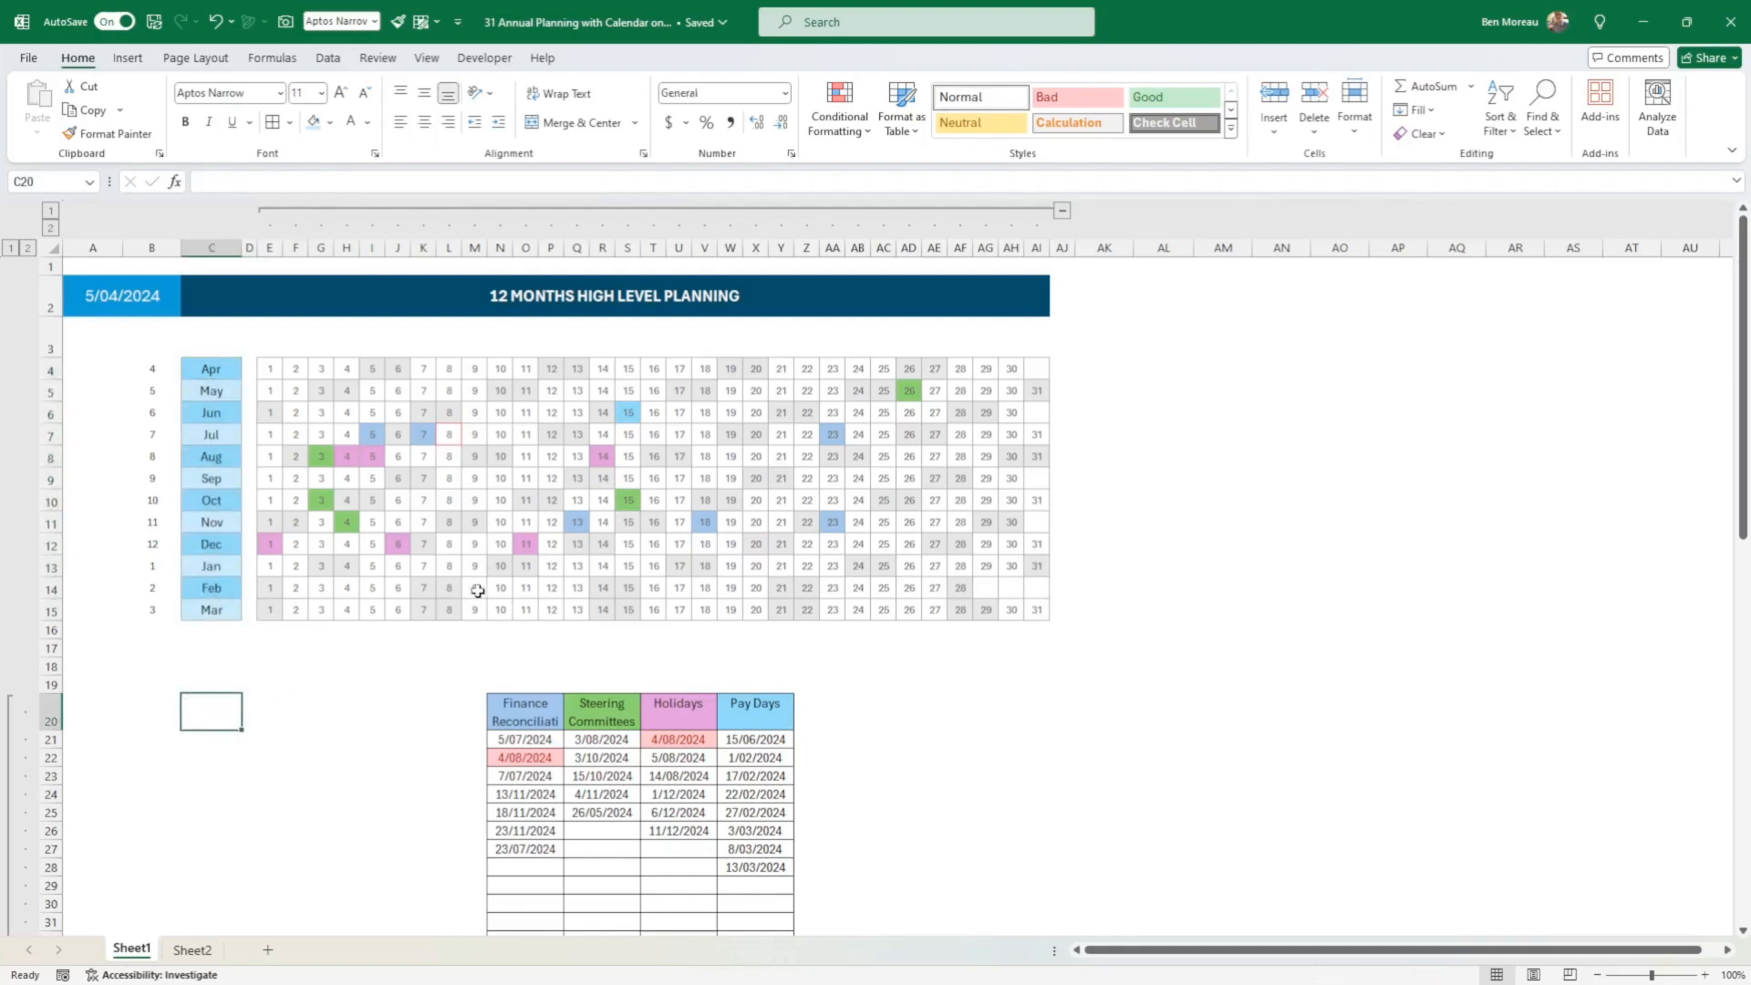
click(330, 121)
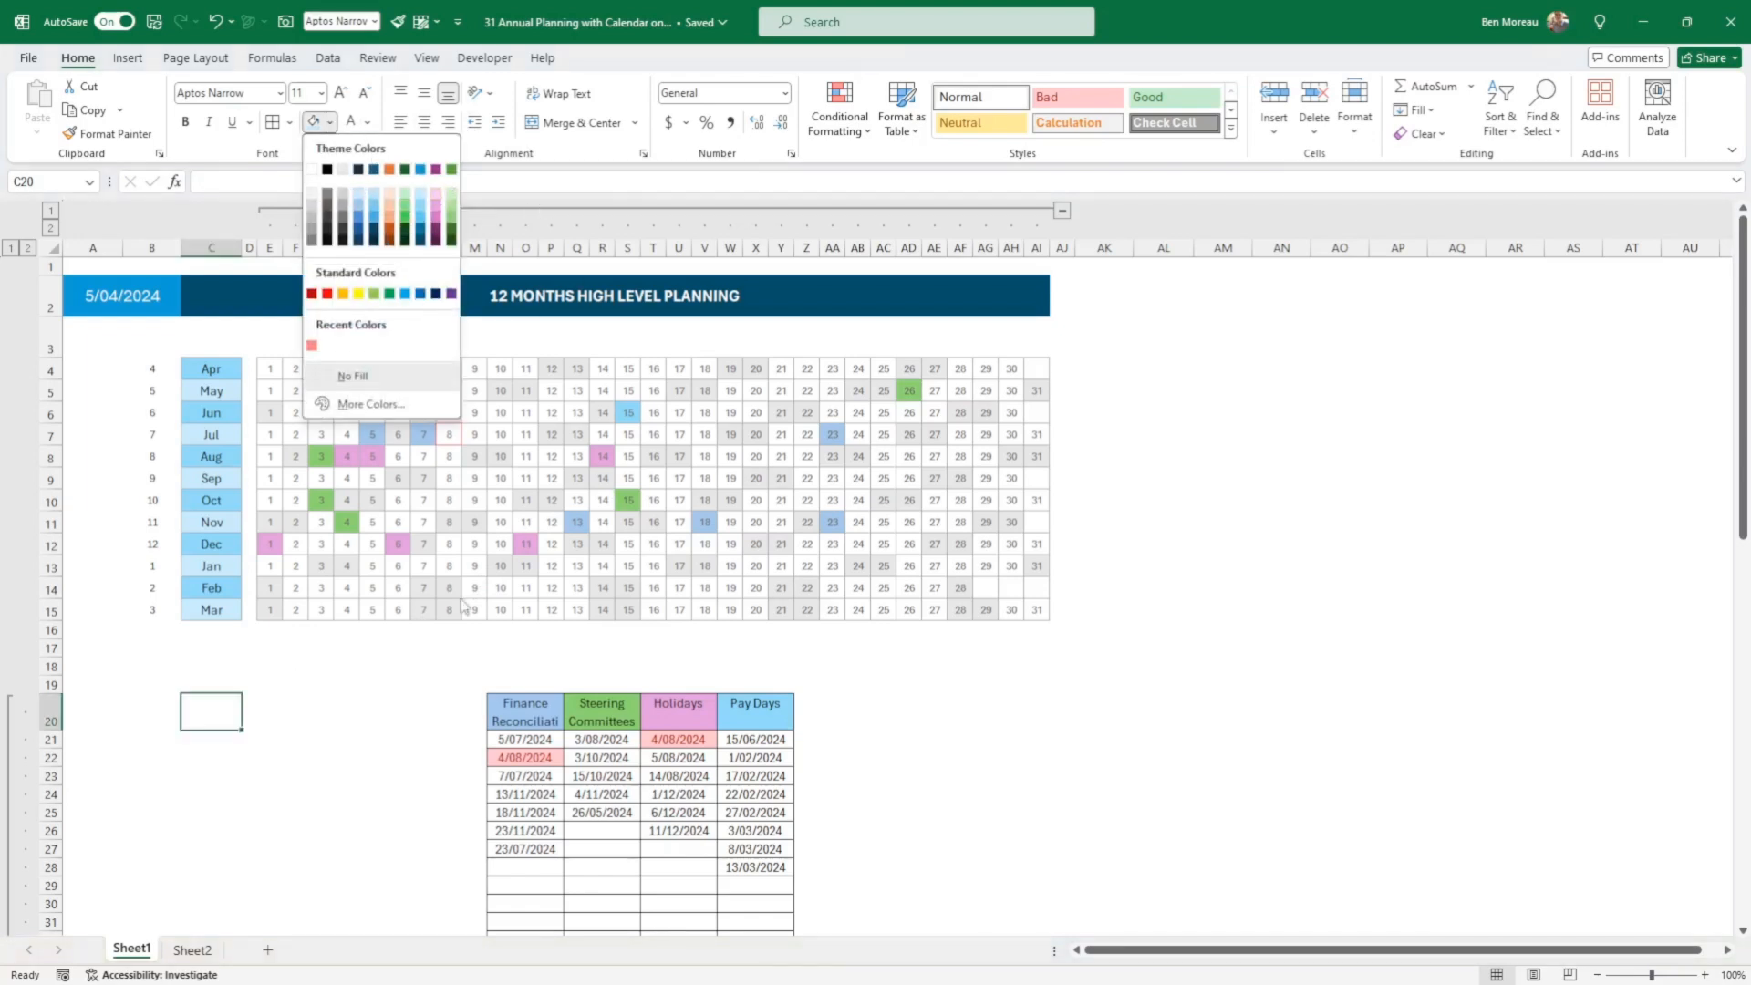
key(Escape)
click(338, 711)
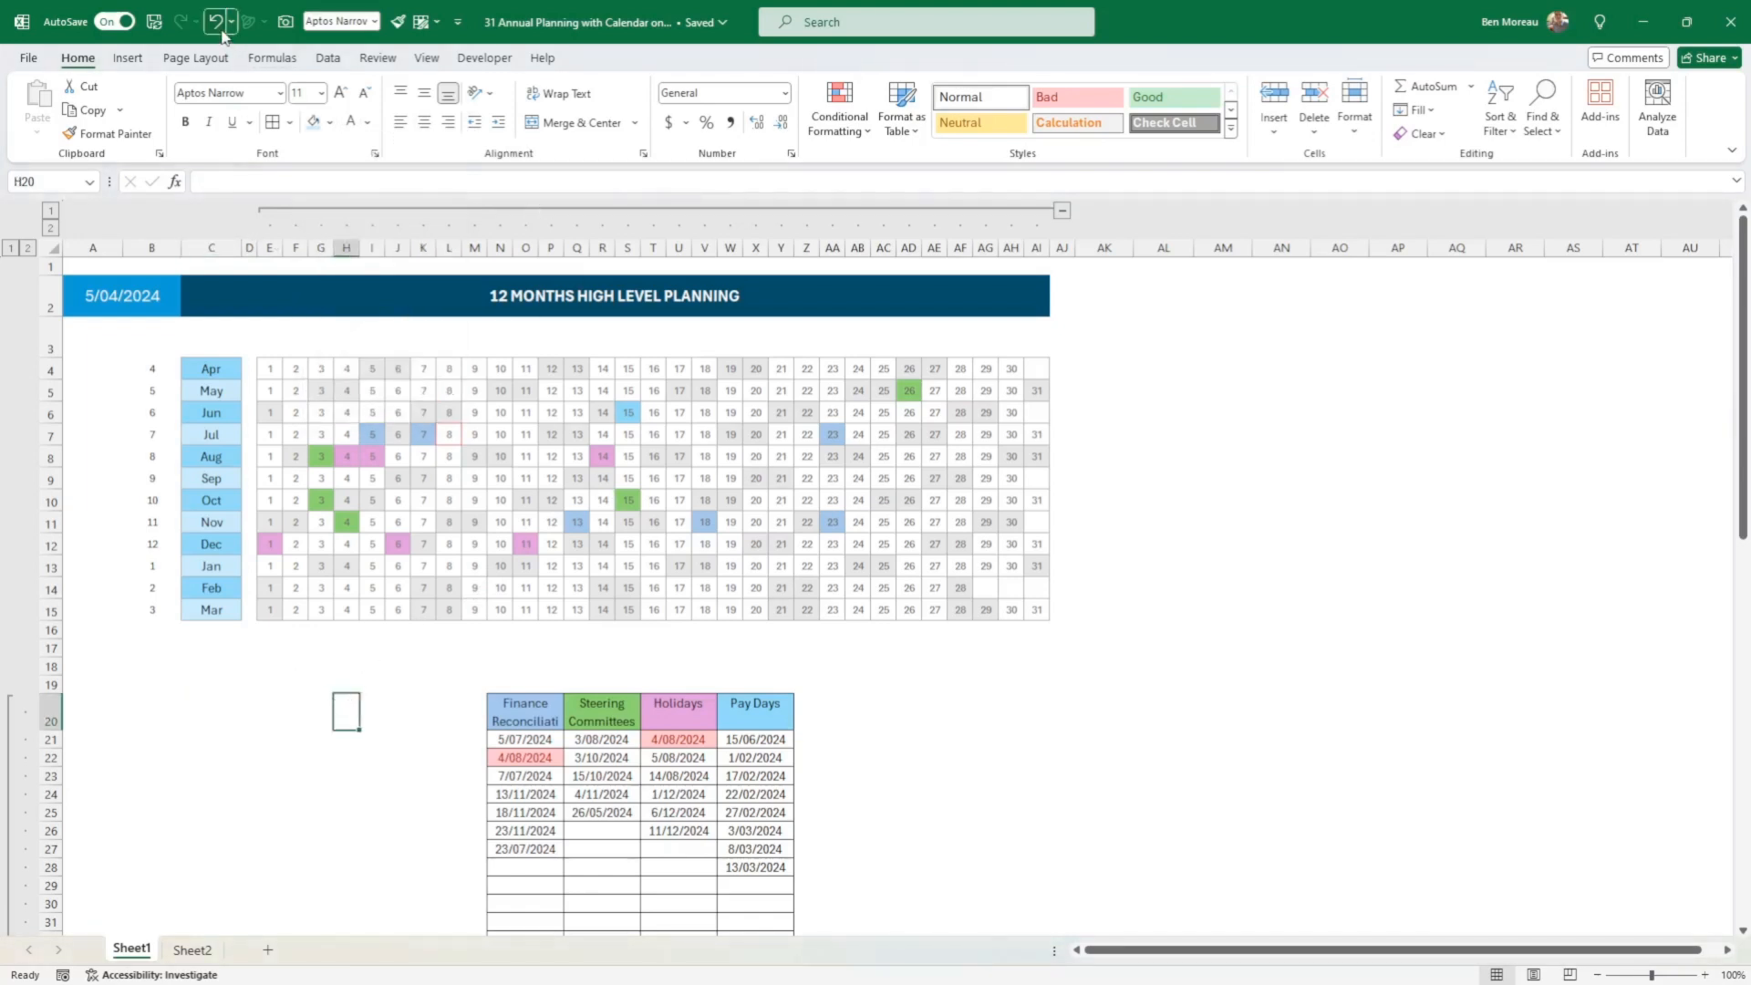
Step: Preview the built-in theme color sets on the calendar and apply the Slipstream colors to the workbook
click(201, 57)
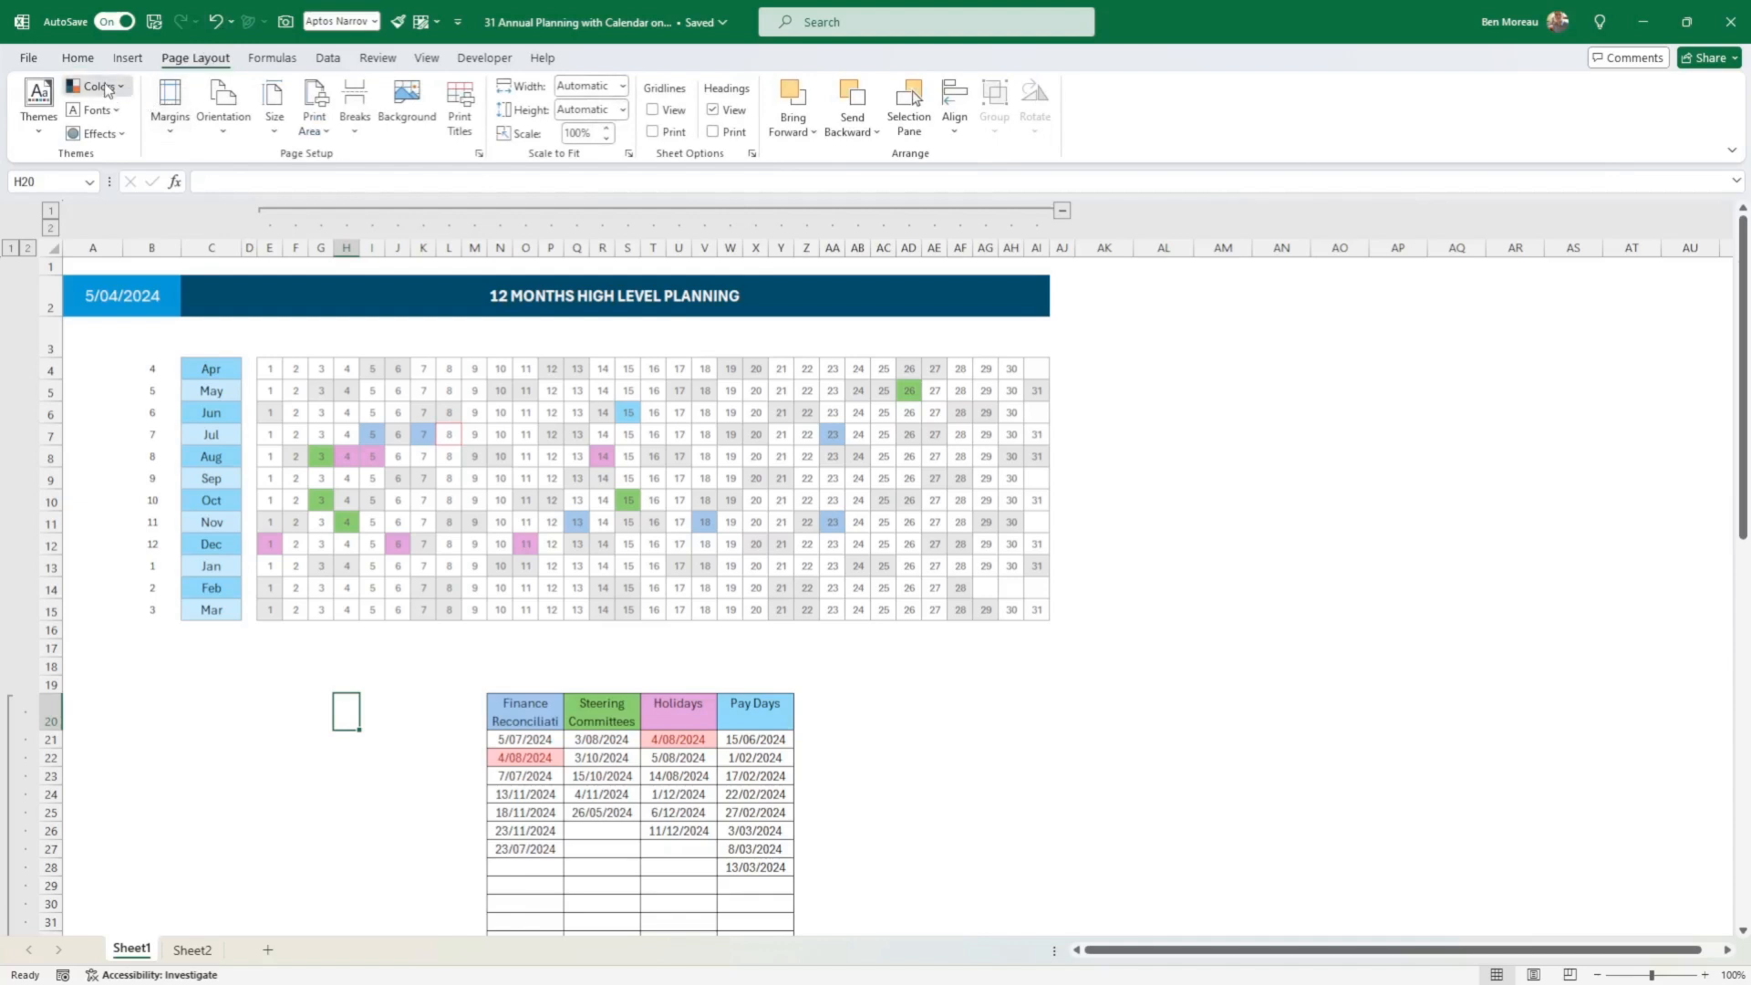
click(101, 85)
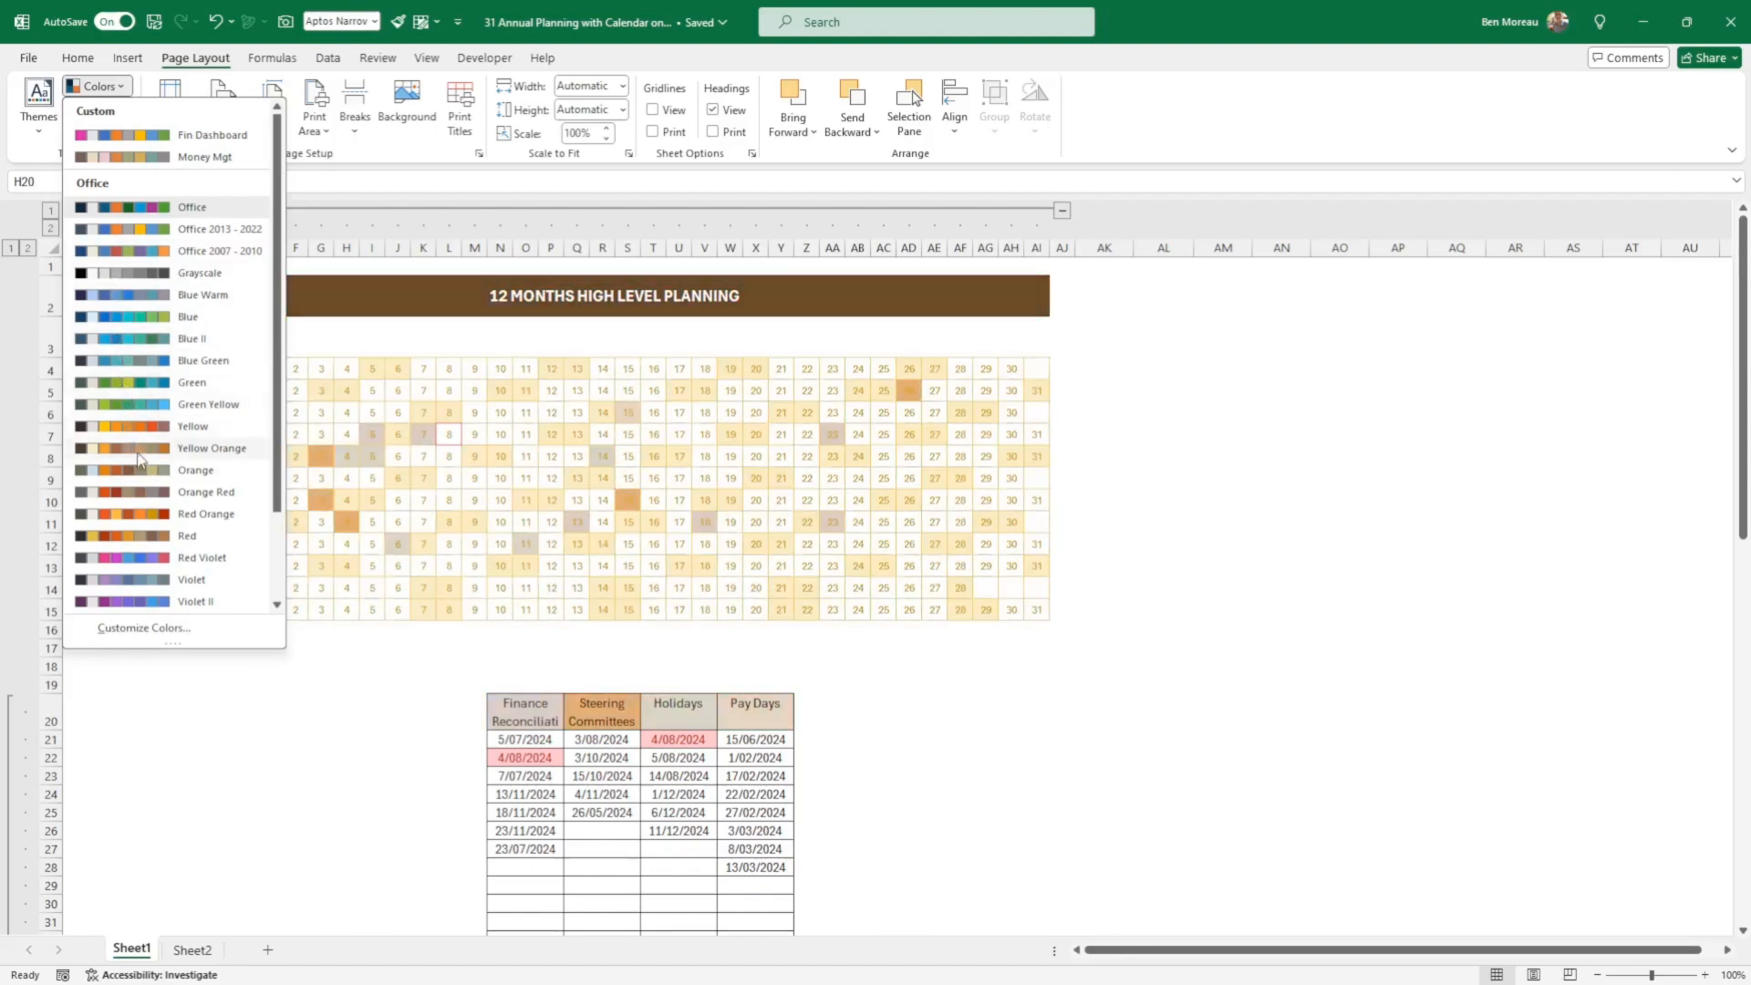
scroll(138, 464, down, 1)
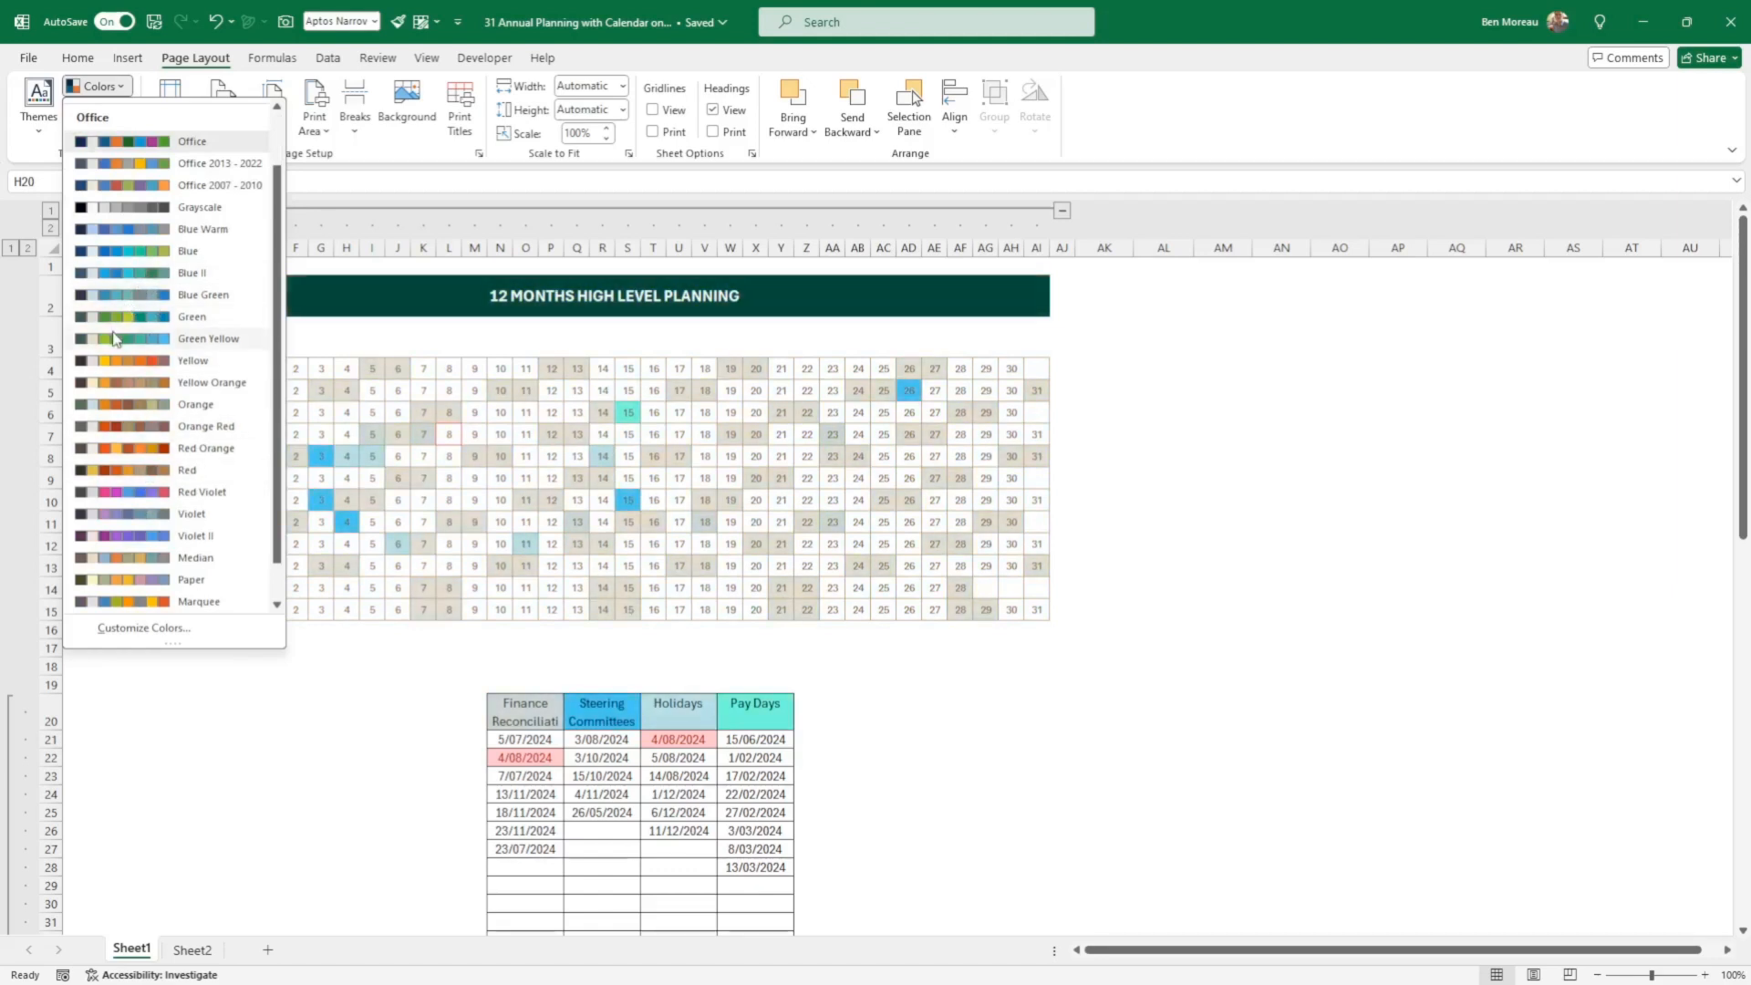
scroll(123, 337, down, 1)
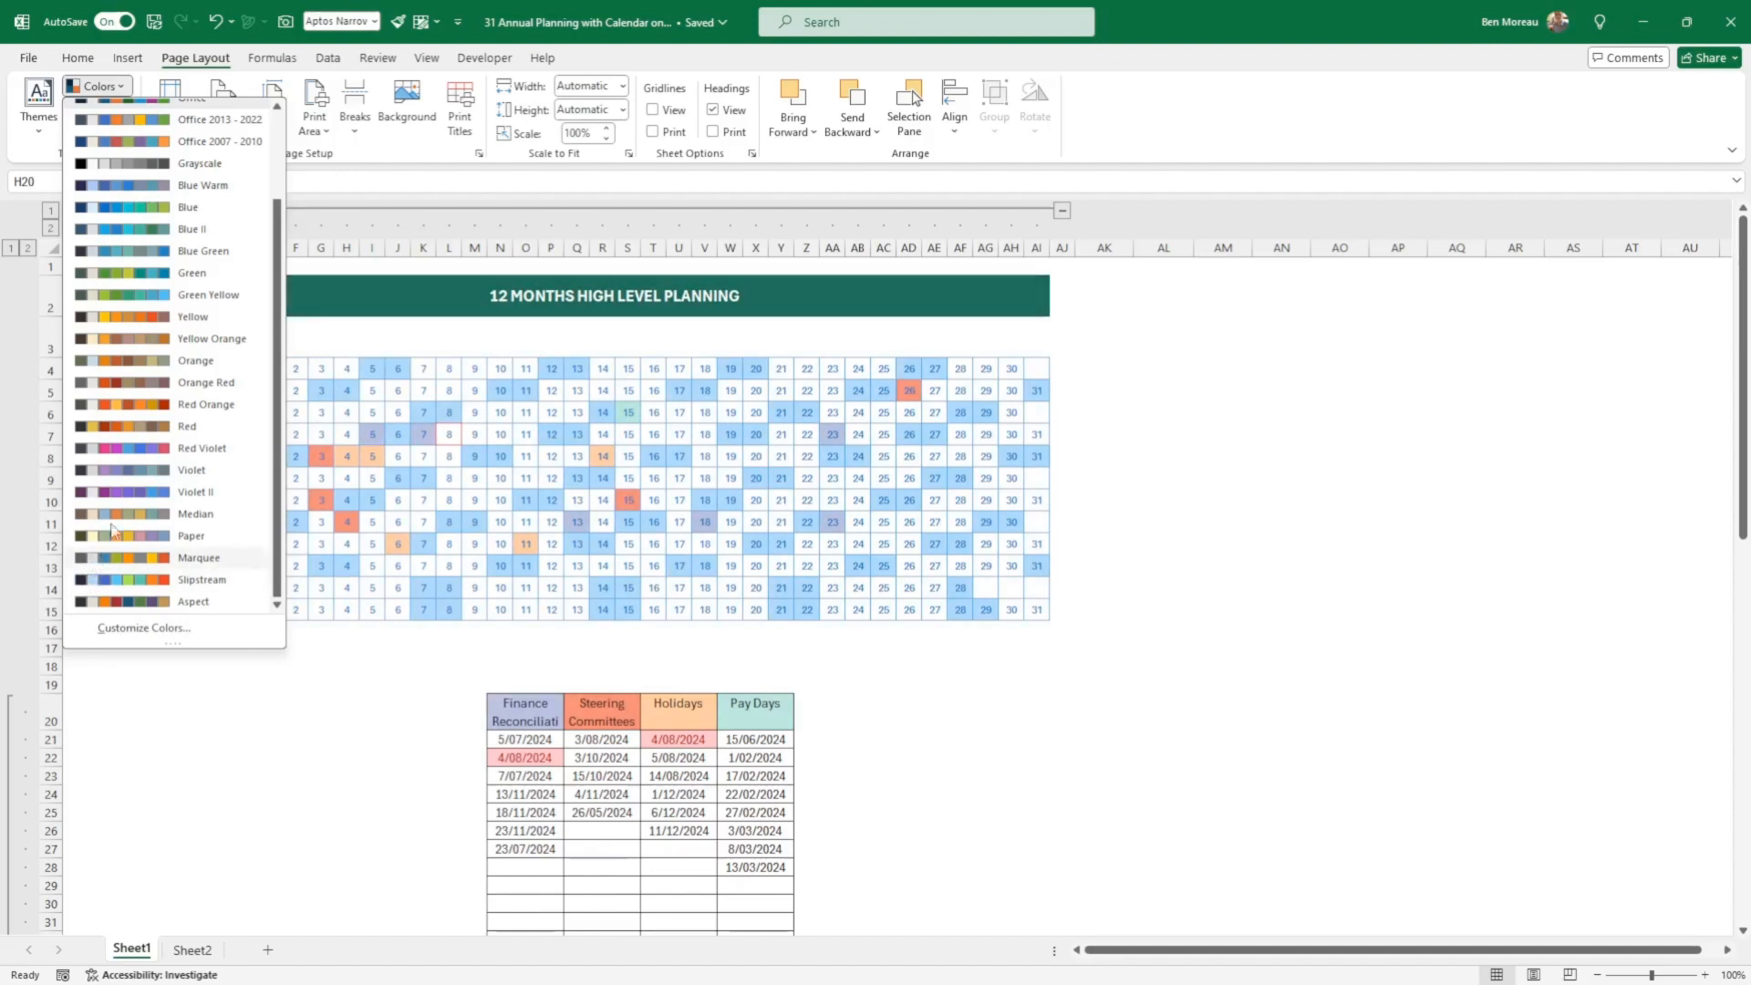
scroll(137, 401, up, 2)
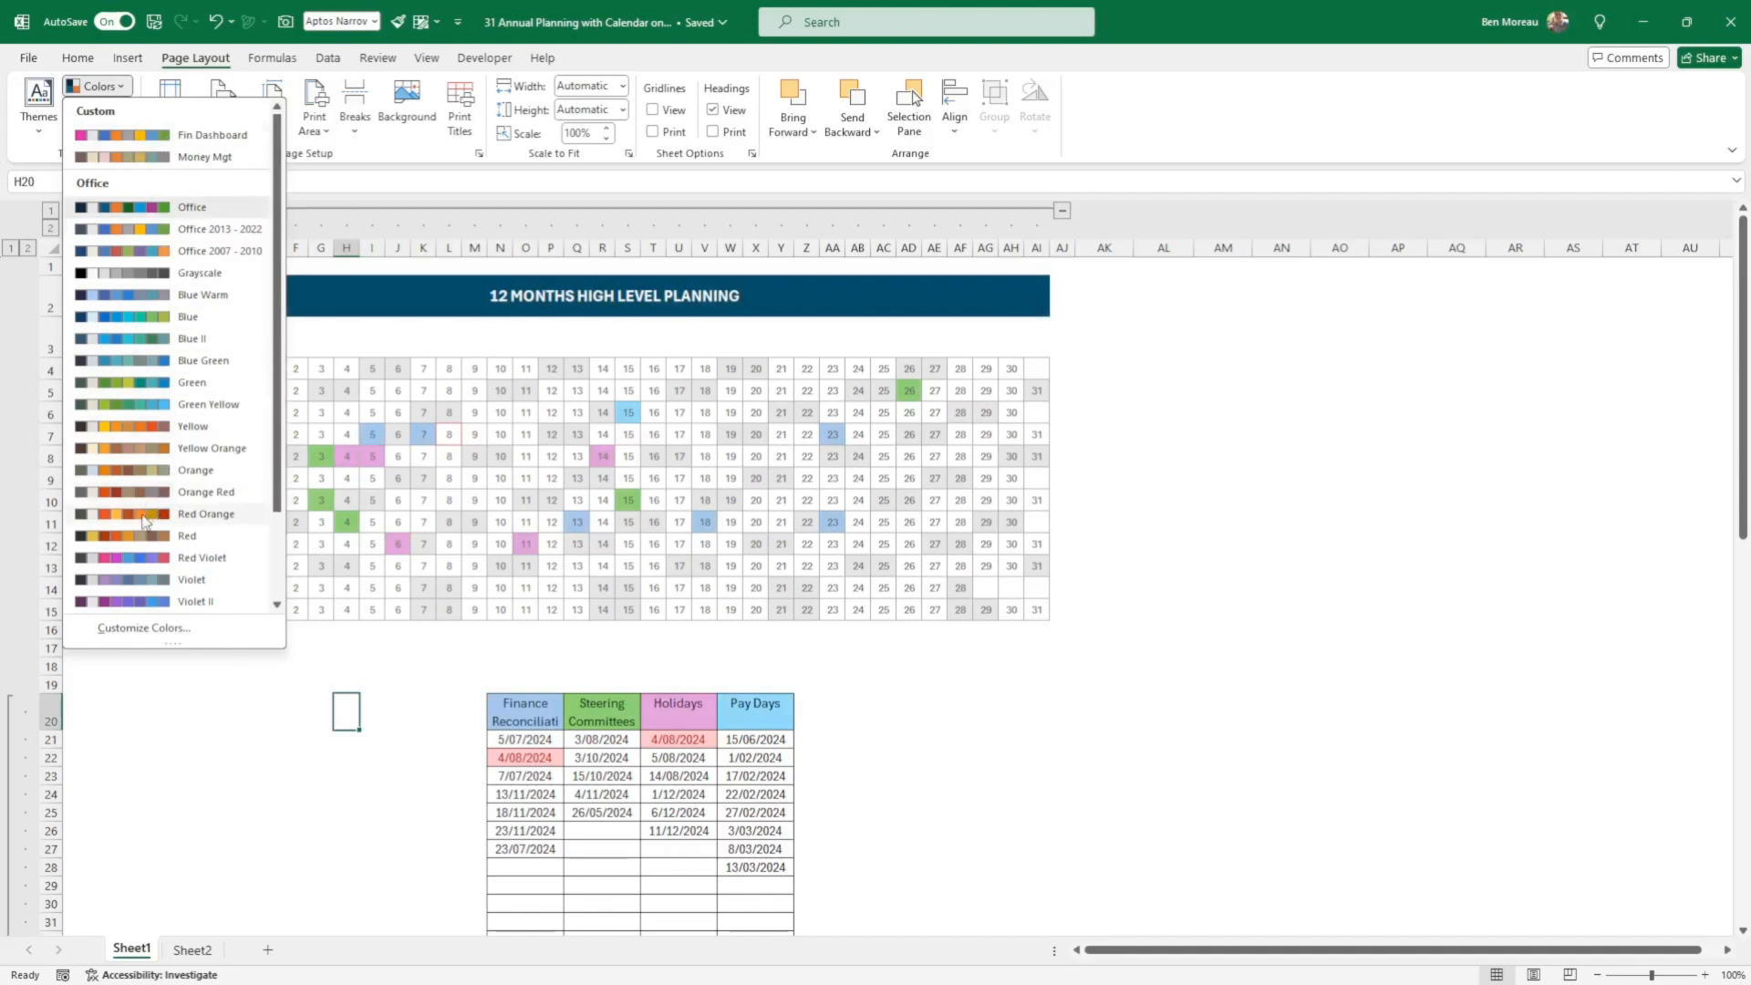
scroll(143, 520, down, 2)
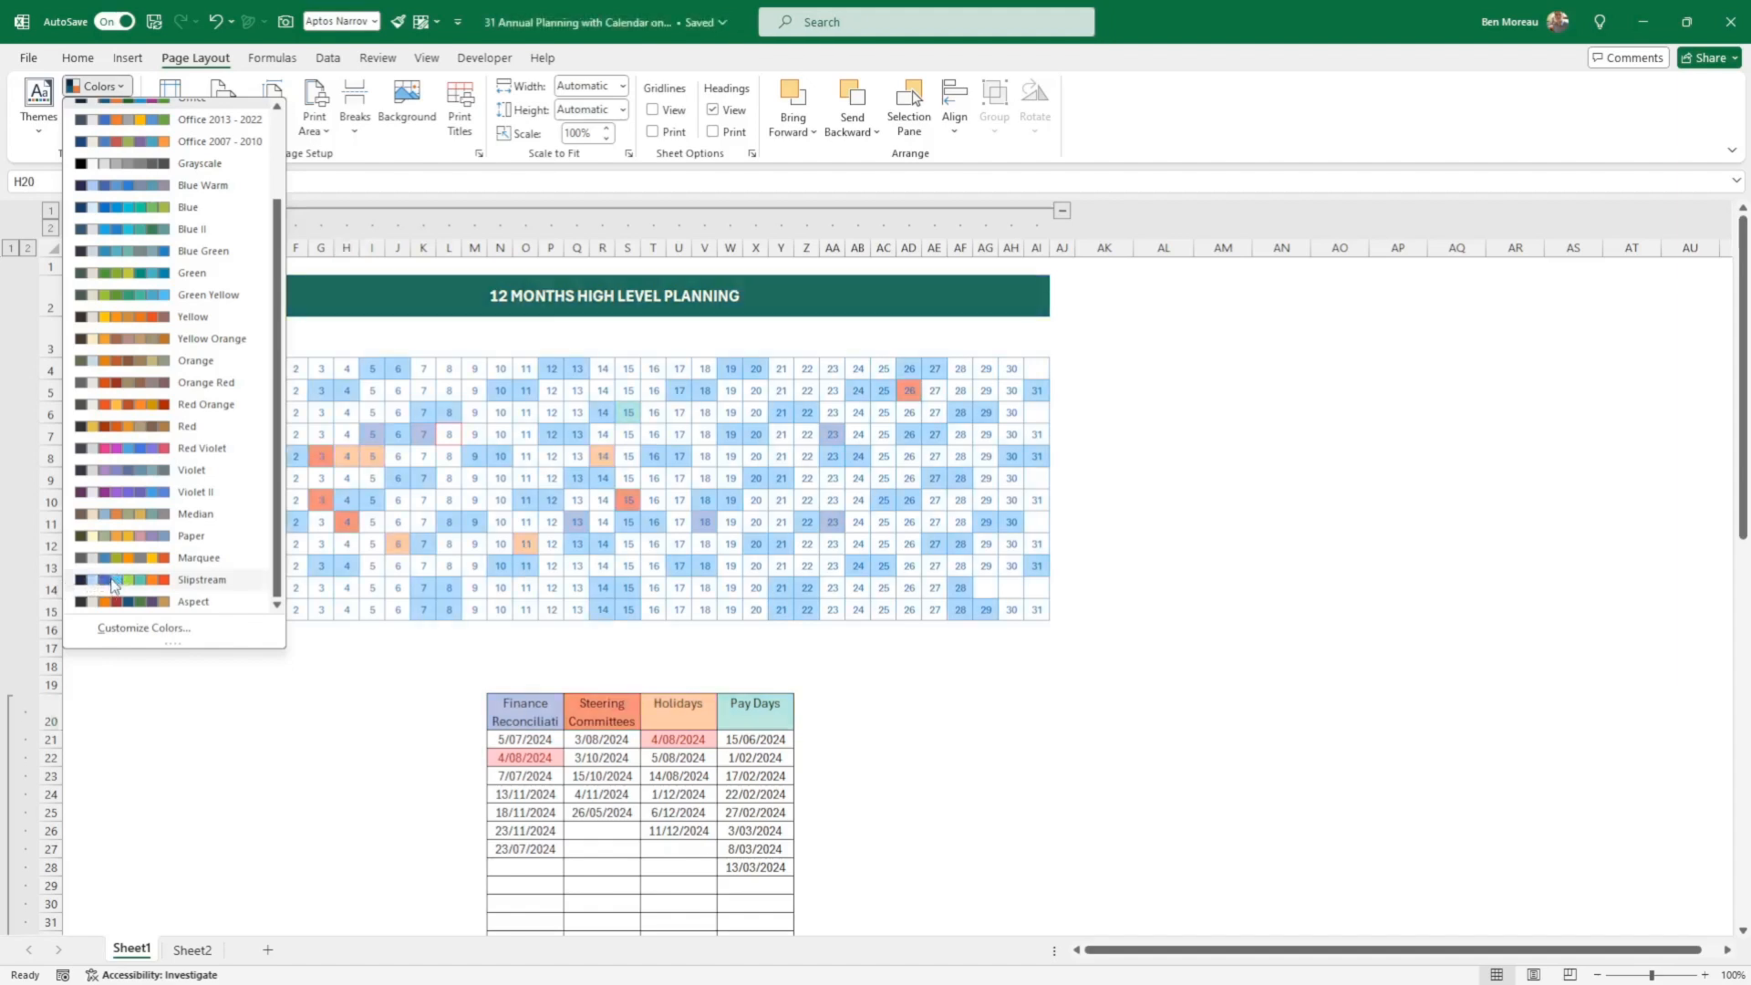
click(112, 582)
click(217, 713)
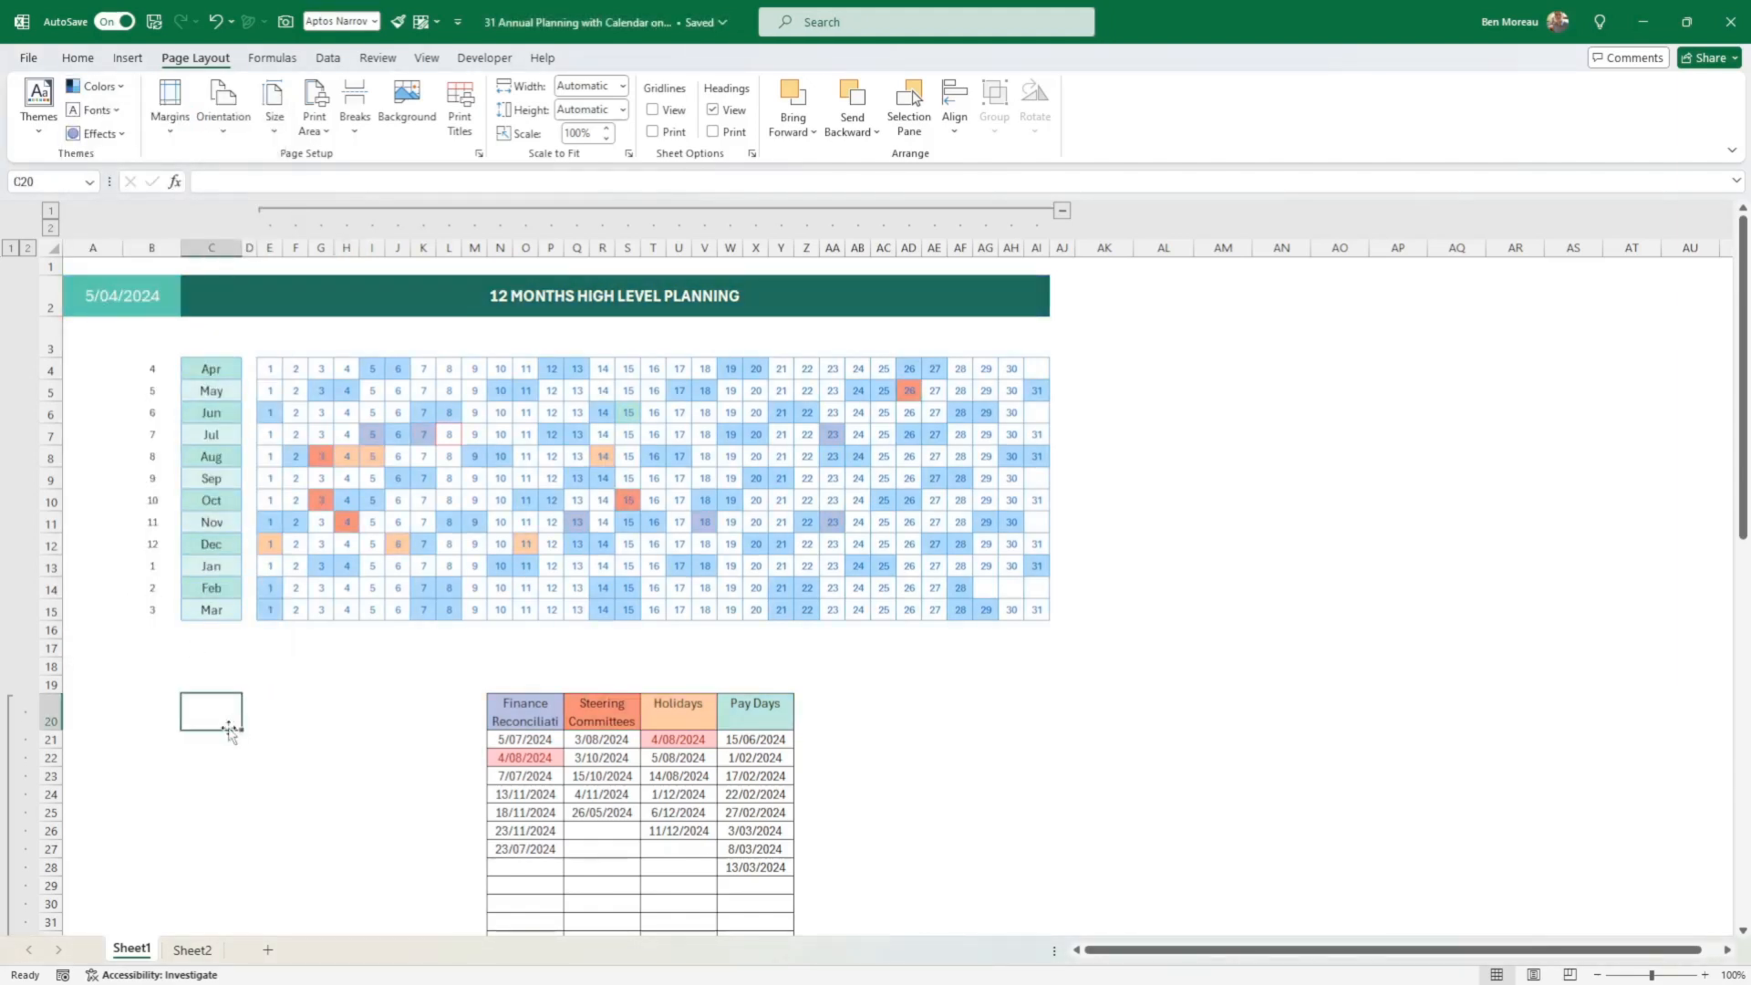
drag(201, 374, 205, 611)
click(210, 708)
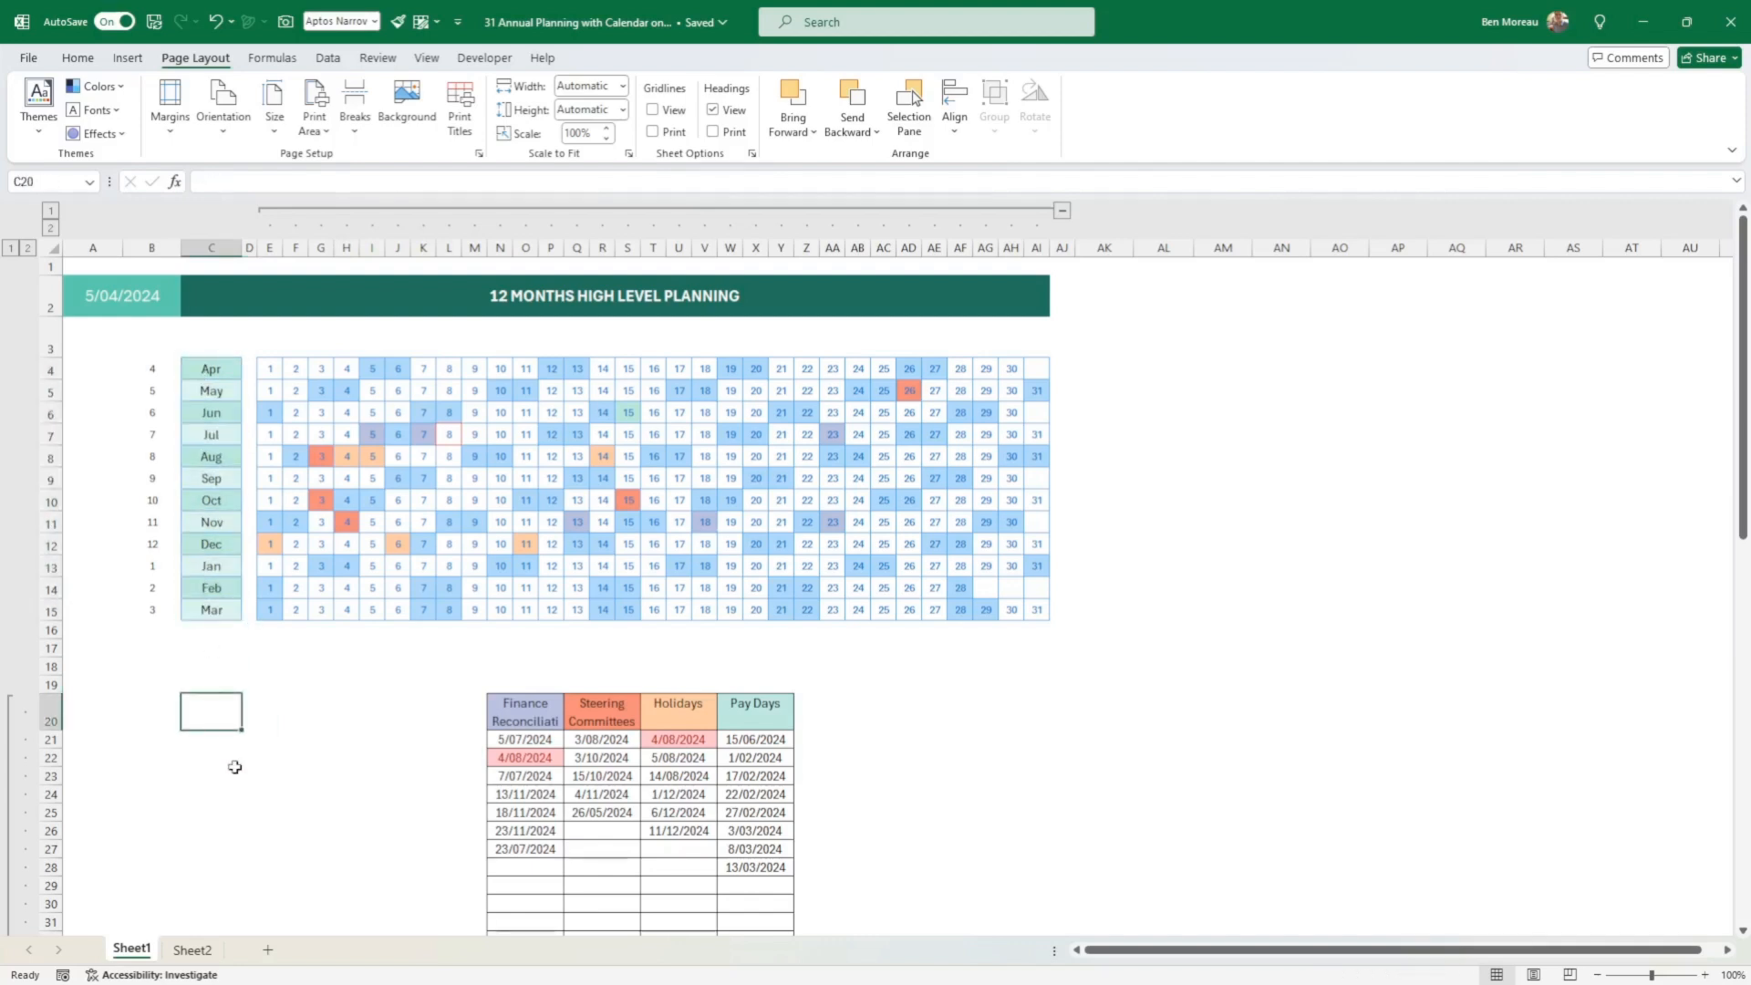